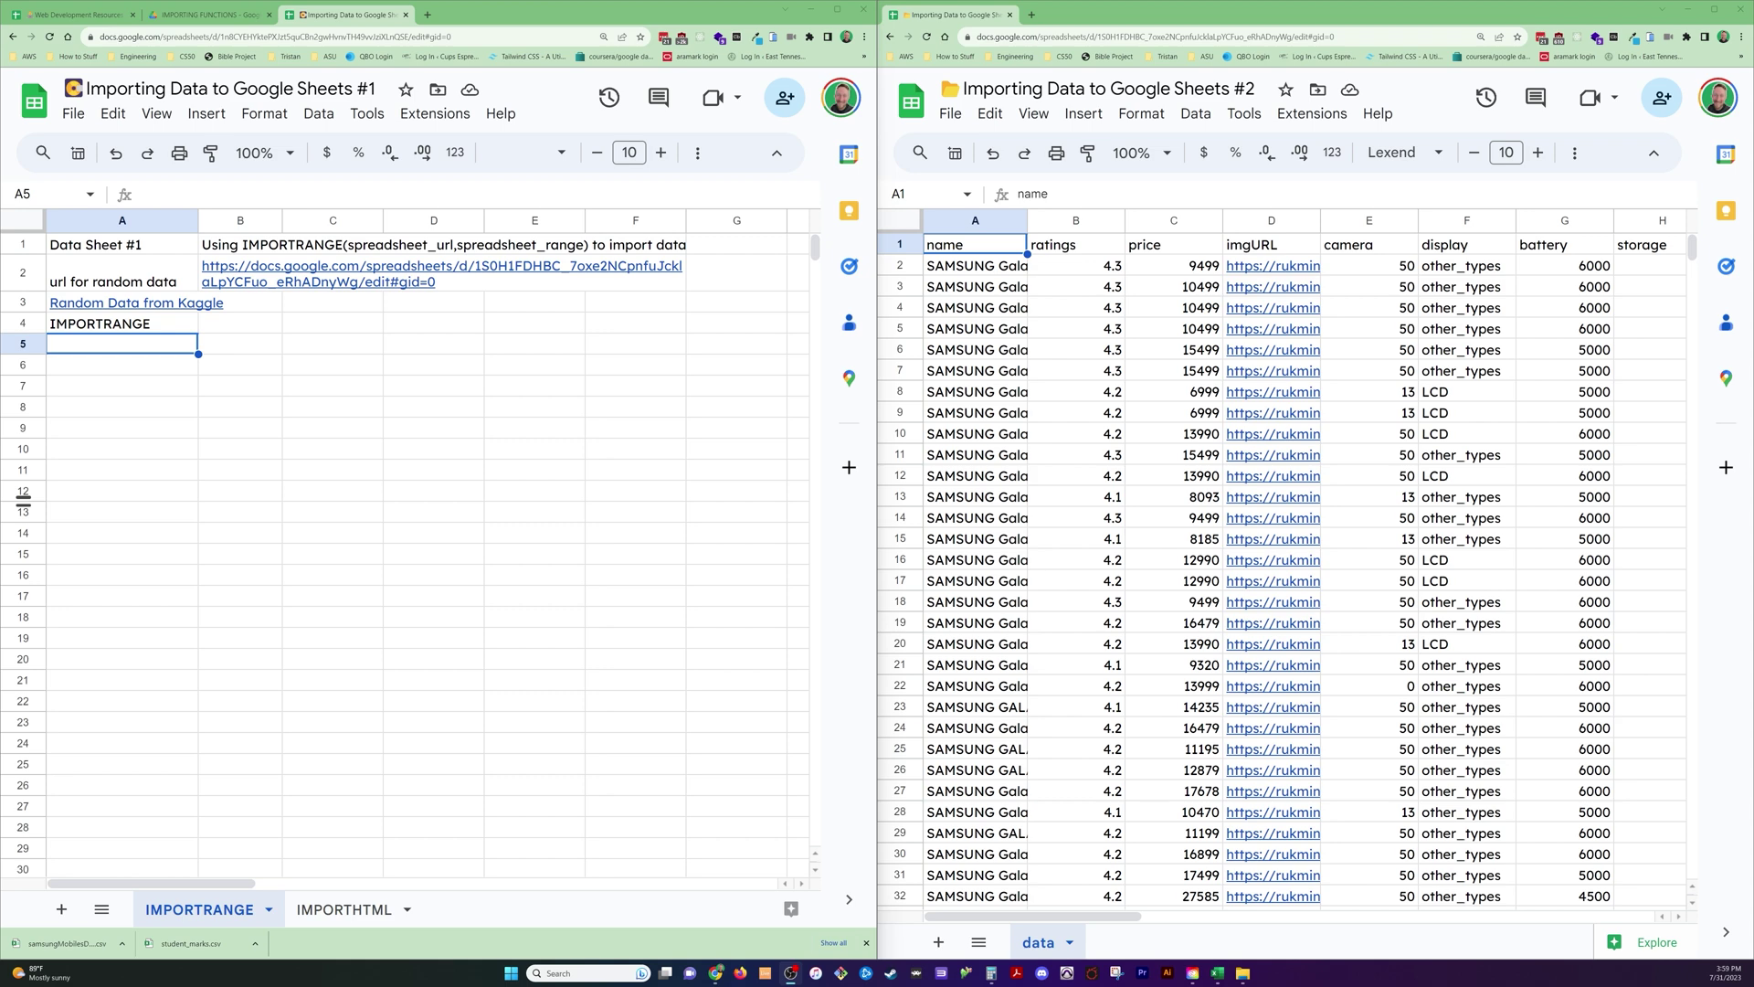
- Enter =IMPORTRANGE(B2,"data!a1:K") in A5, importing columns A–K from the spreadsheet URL in B2
left_click(274, 244)
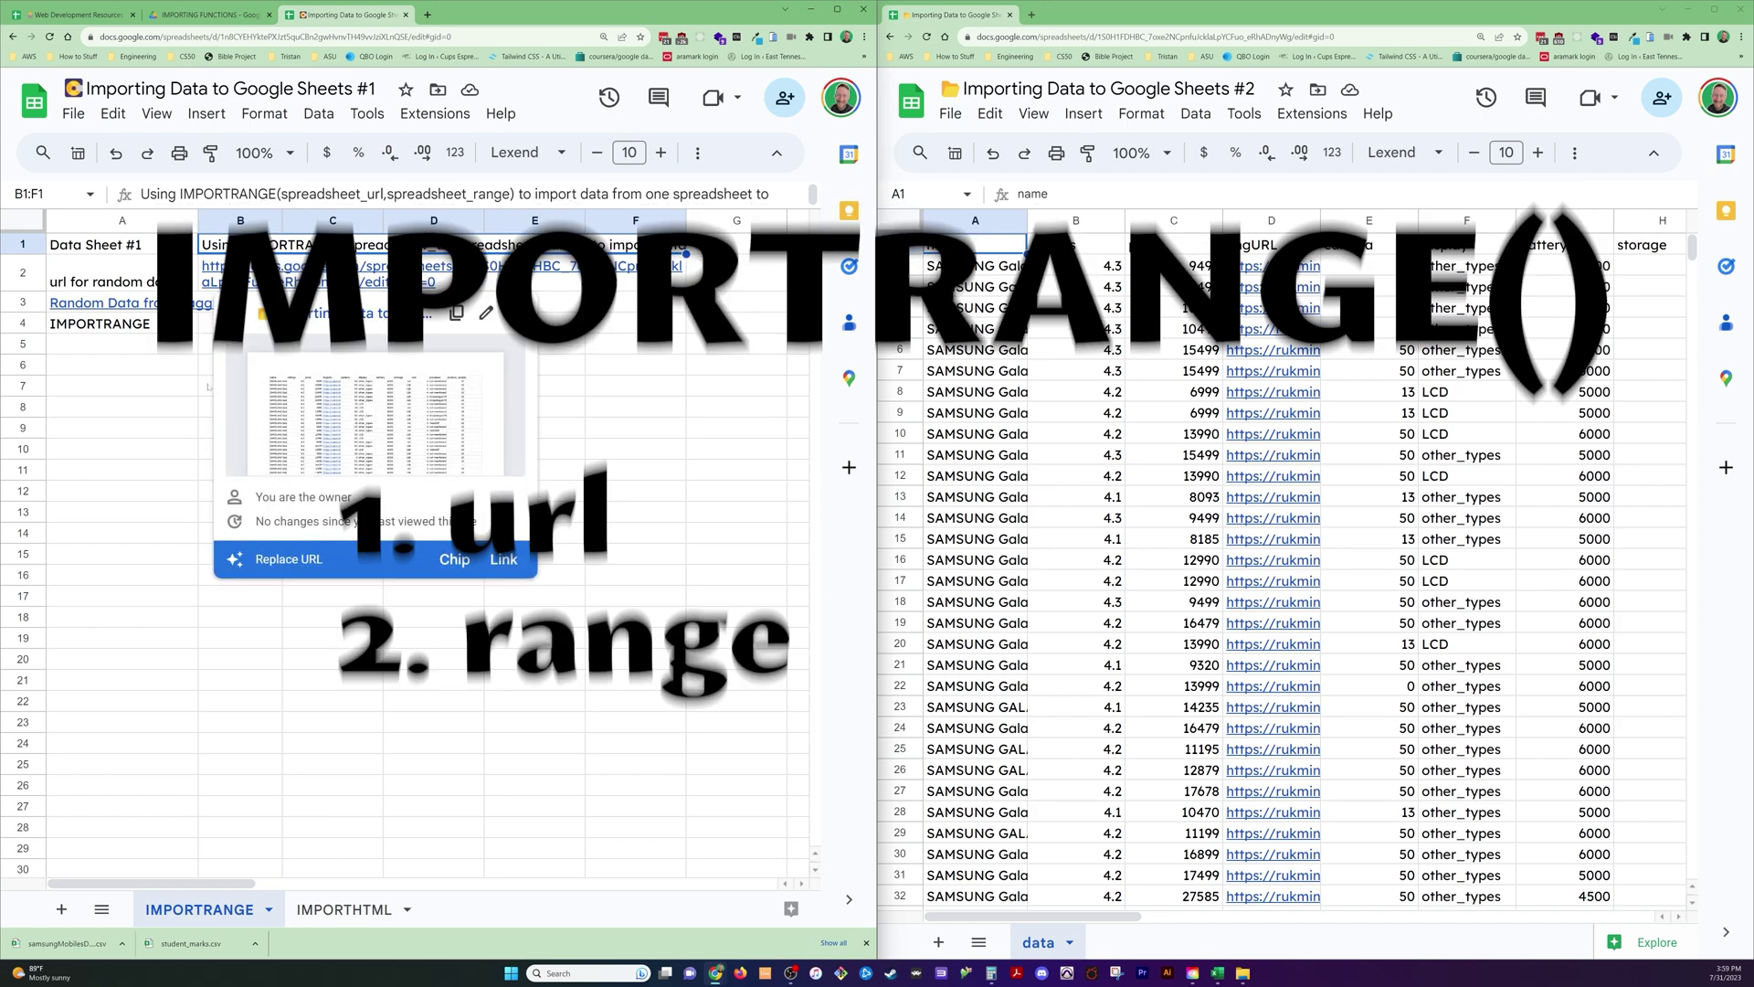
left_click(122, 343)
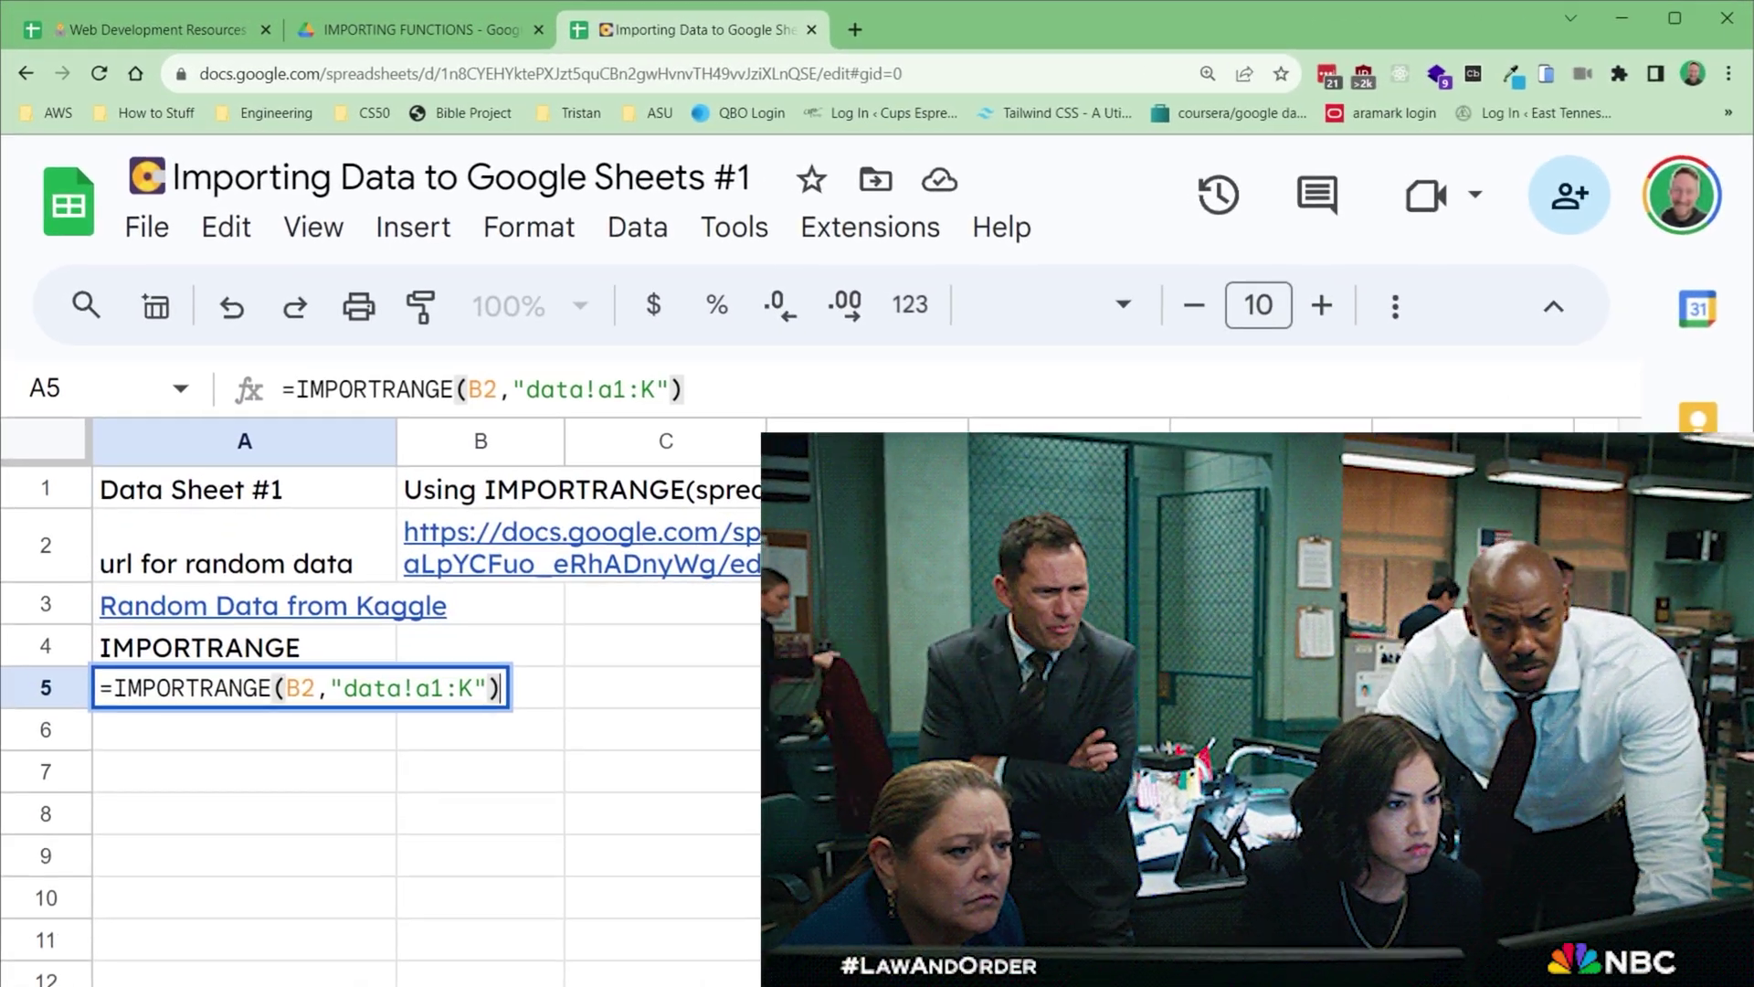
double_click(279, 686)
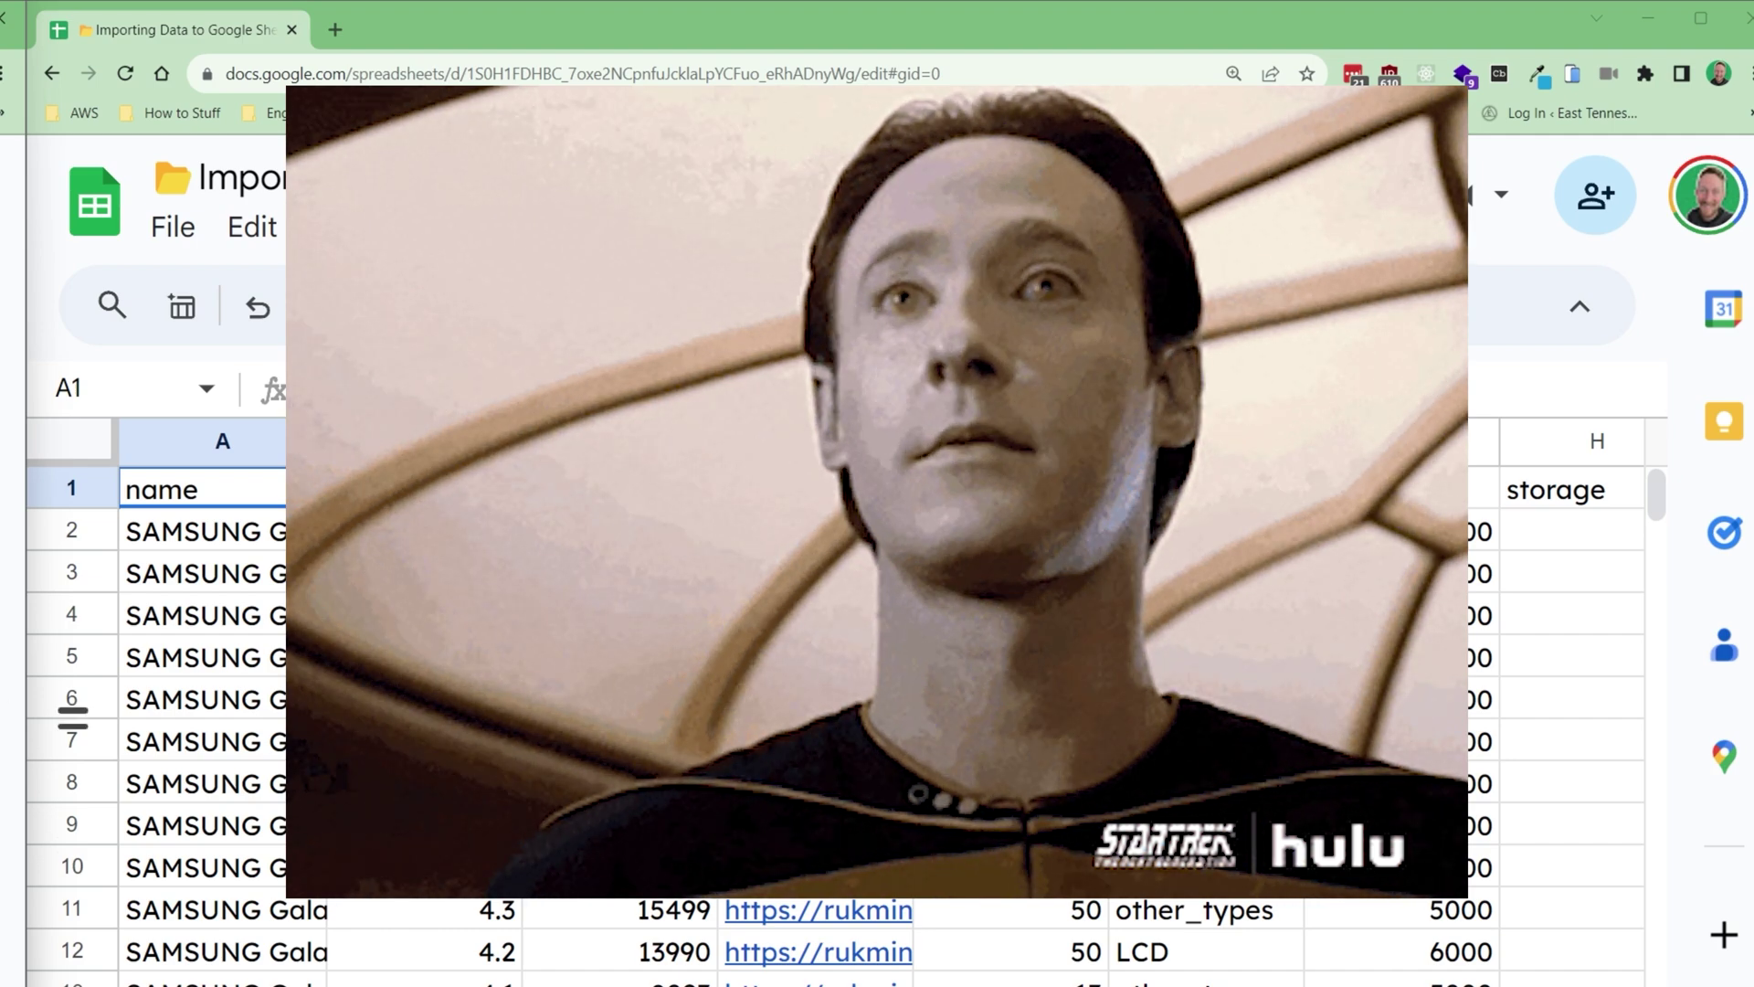
type("\"")
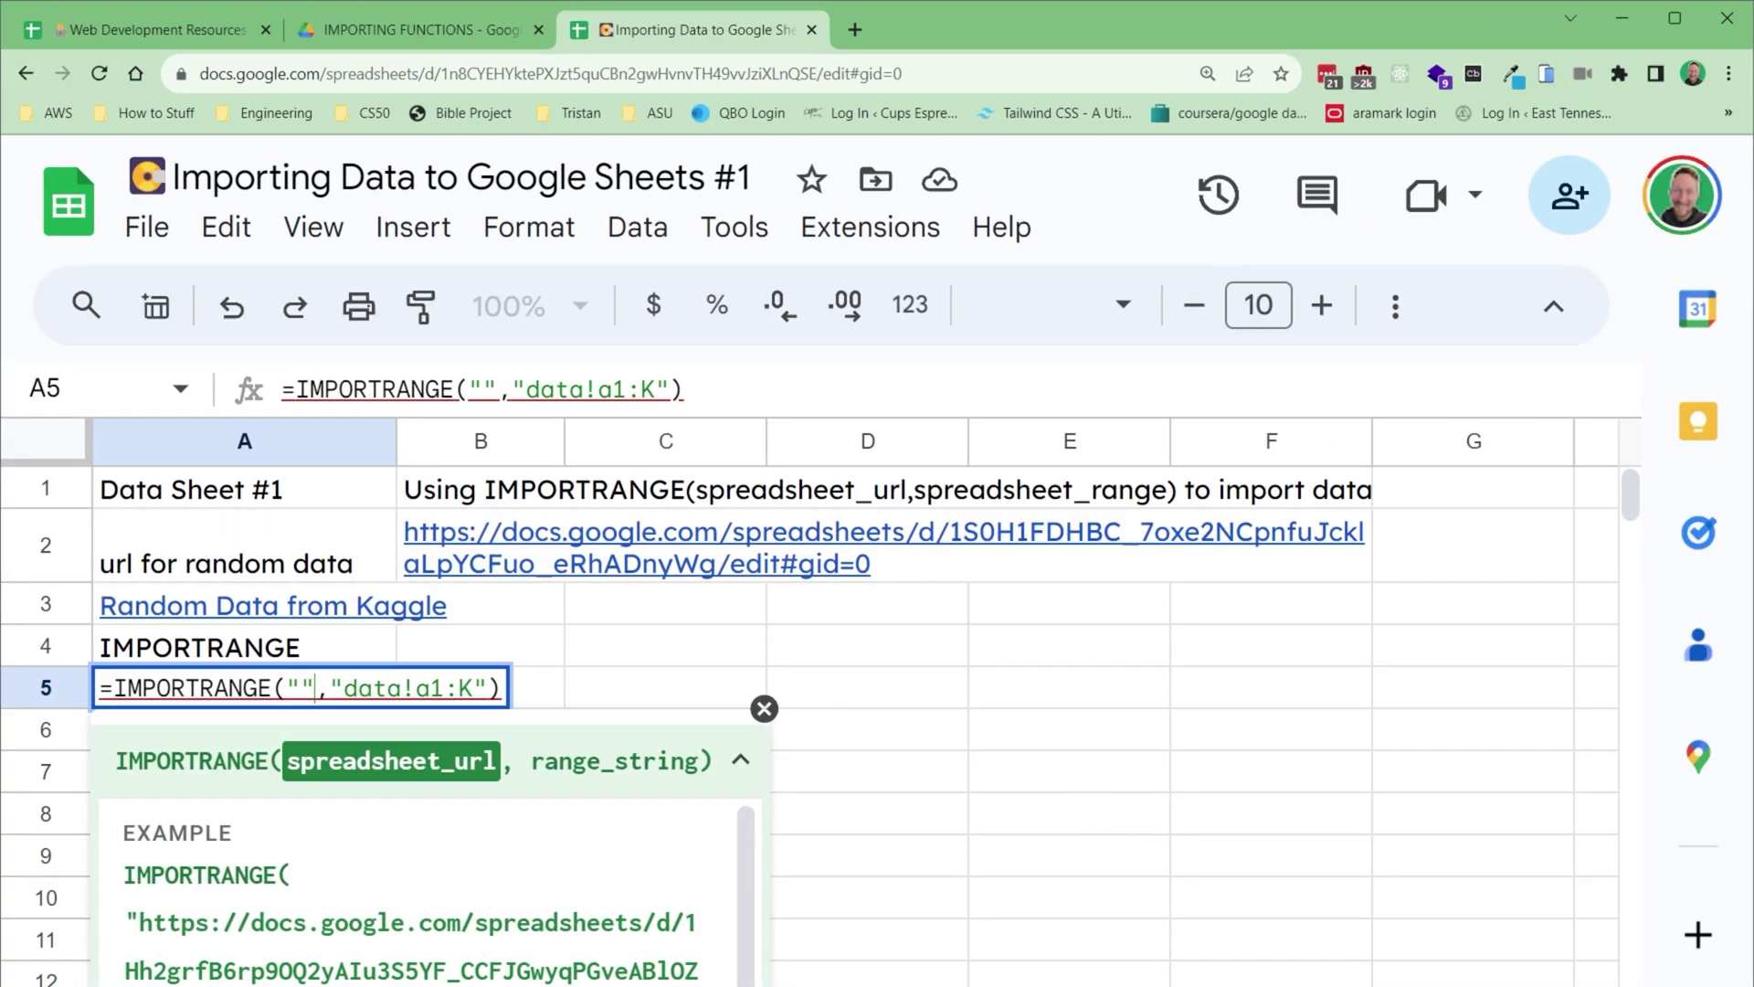
type("https")
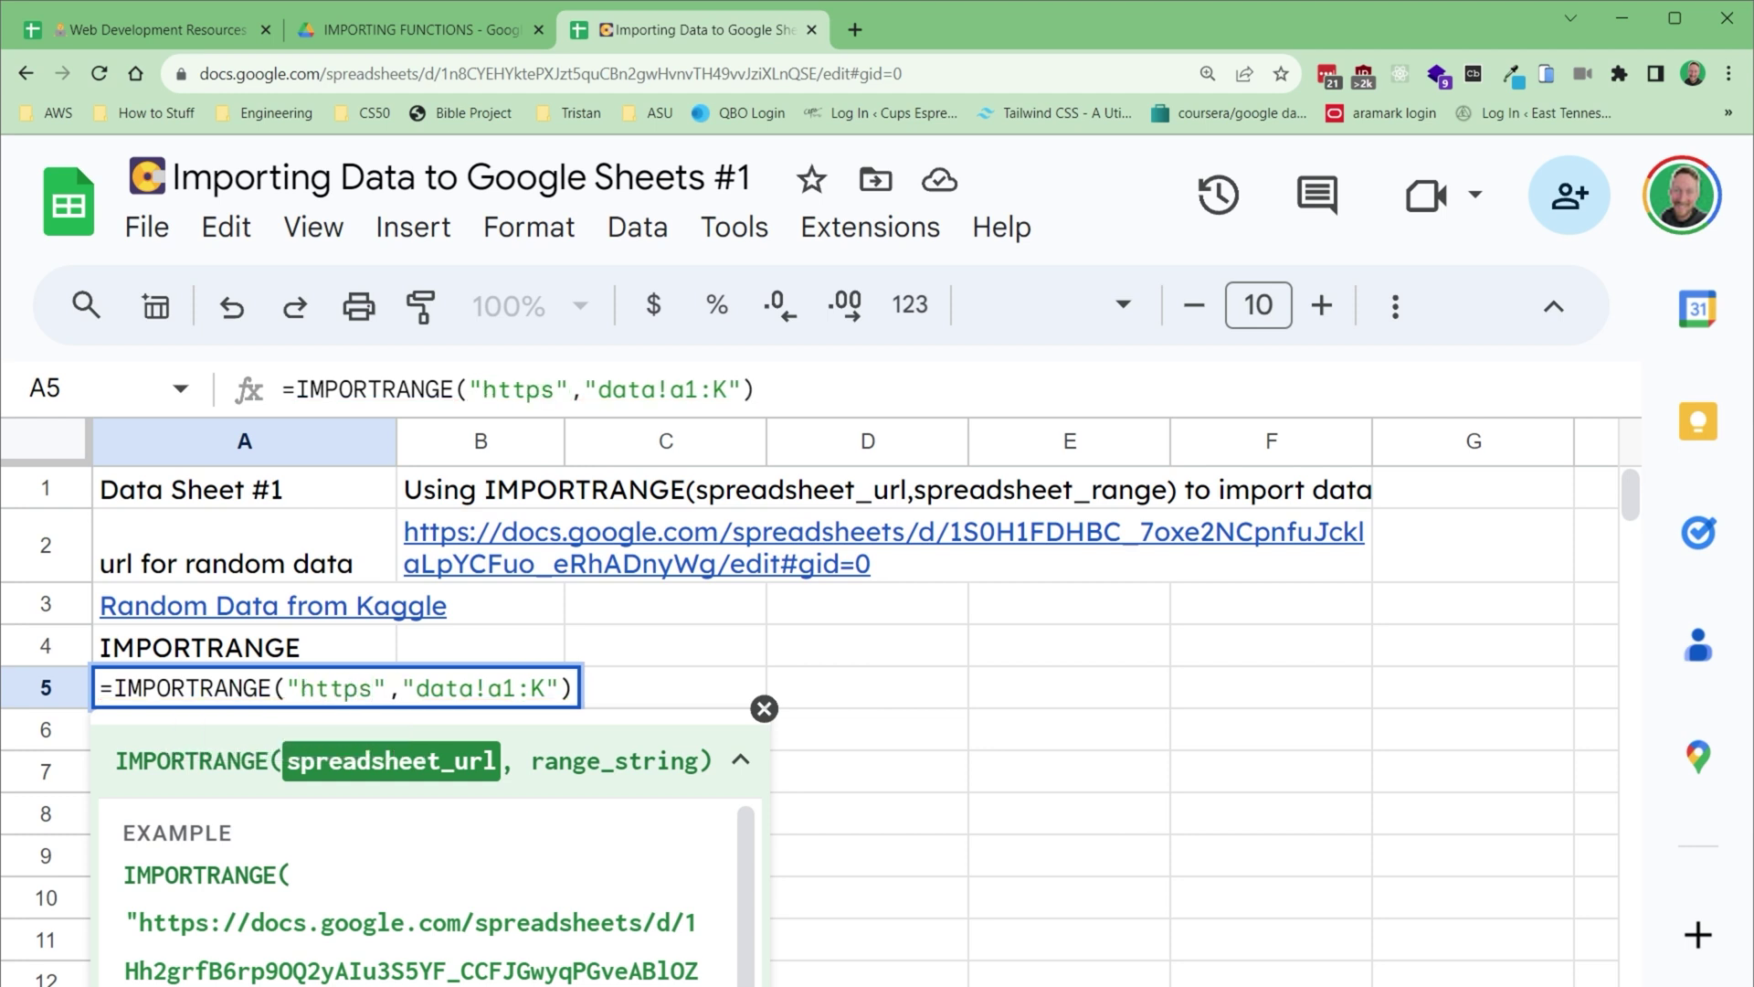
type("://")
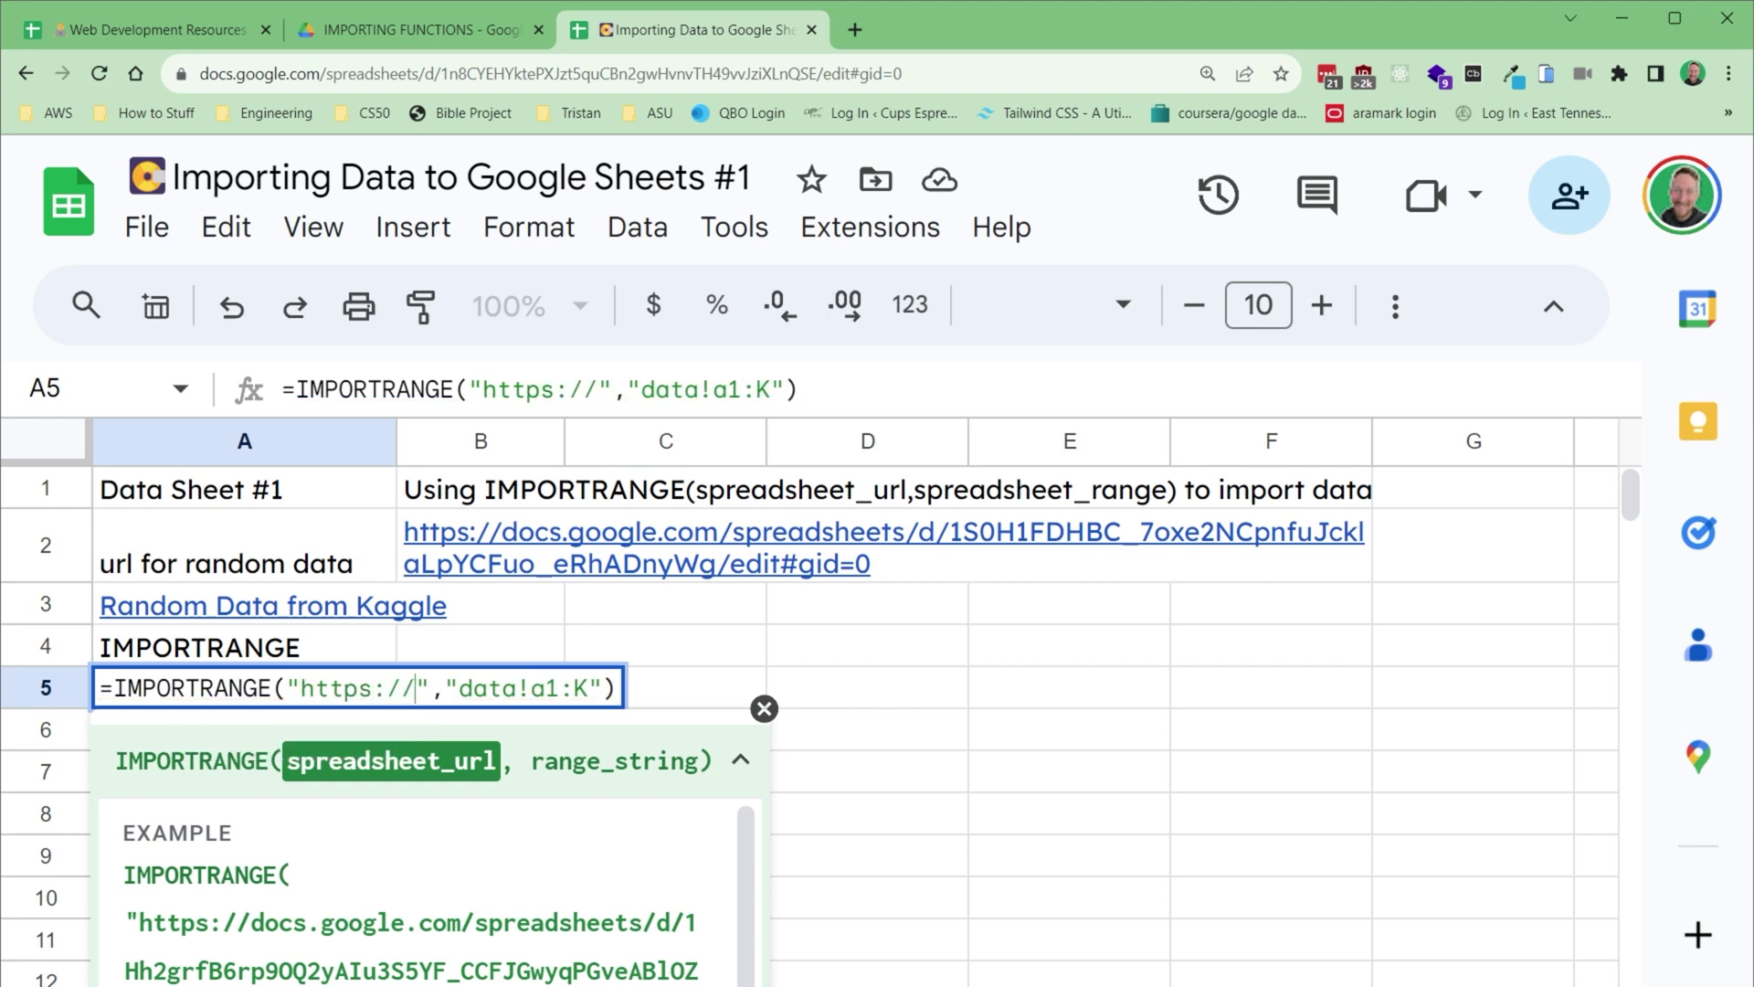
key("Escape")
key("Return")
type("=IMPORTRANGE(B2,\"data!a1:K\")")
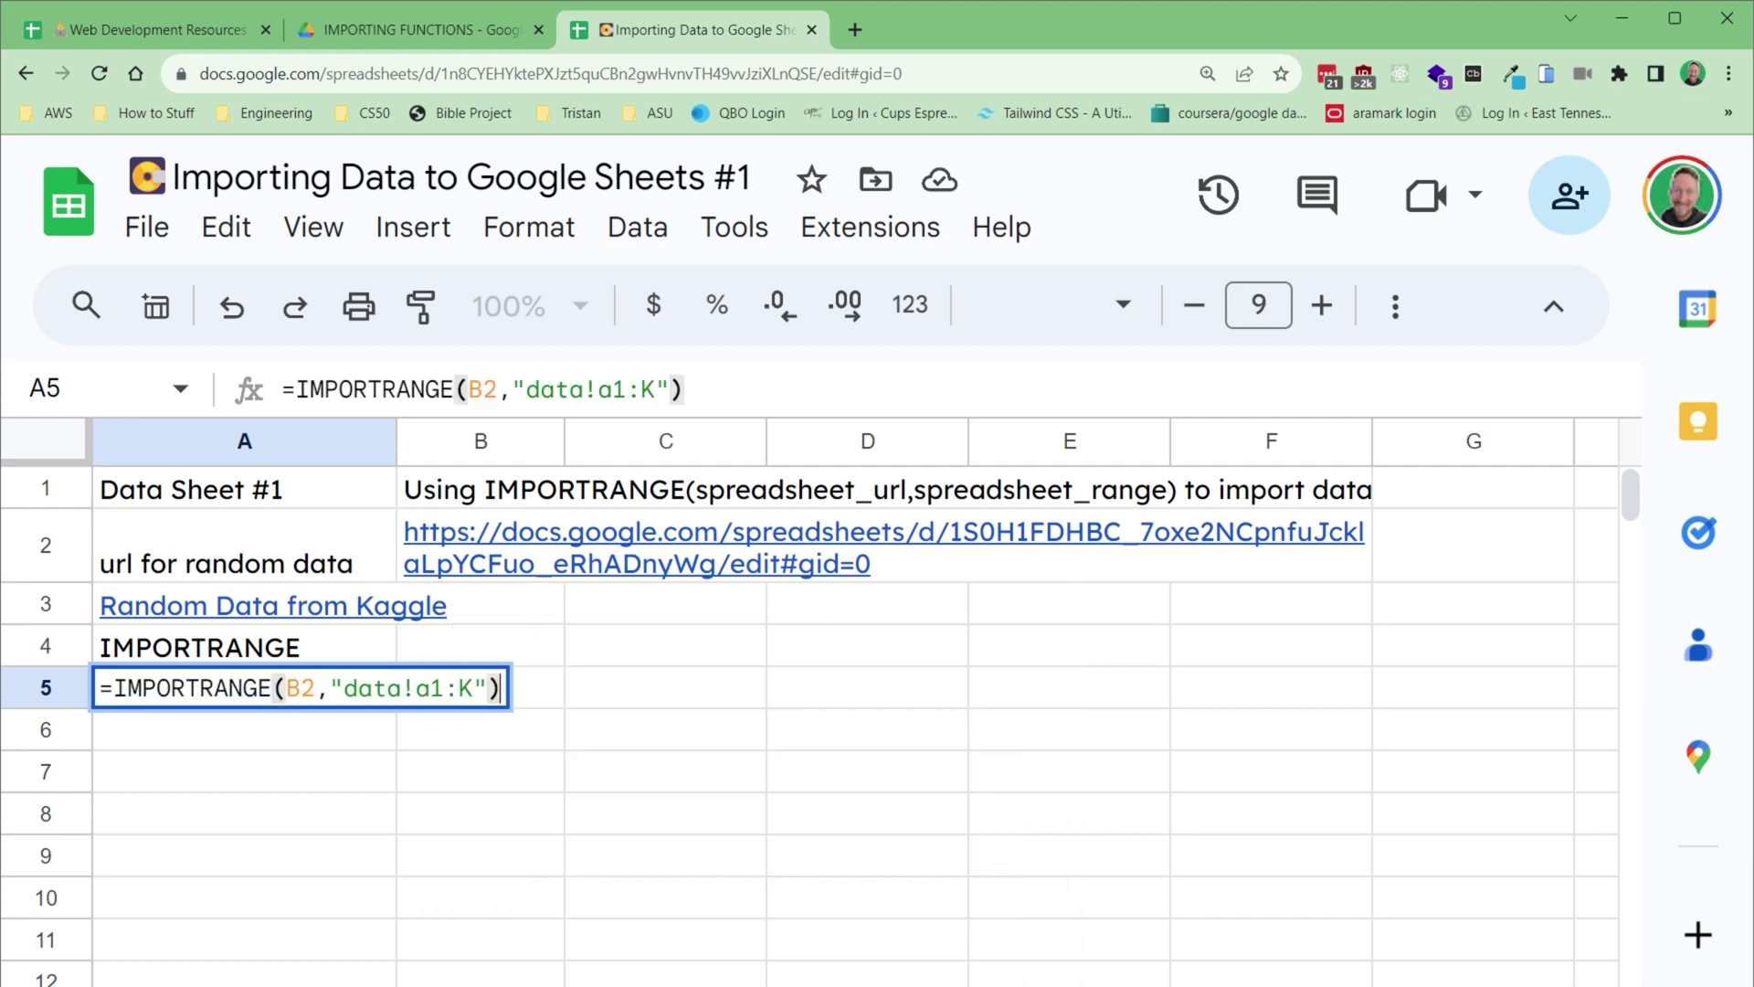
left_click(315, 687)
left_click_drag(344, 687, 474, 687)
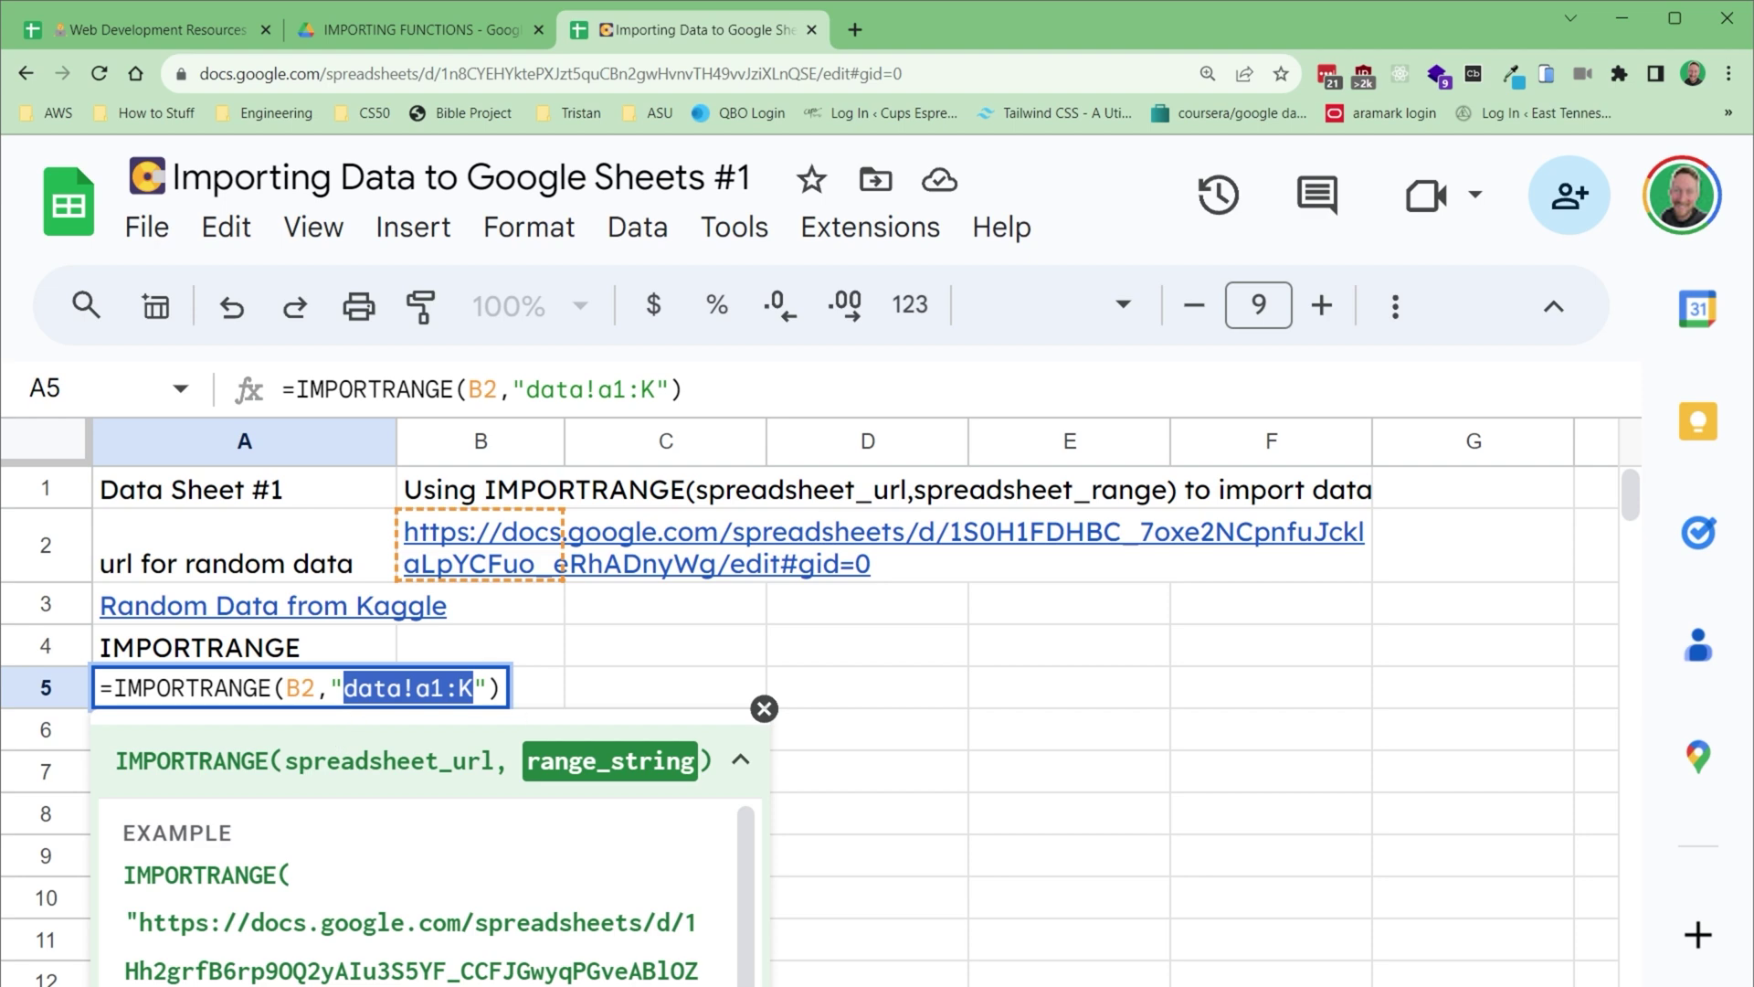
key("Return")
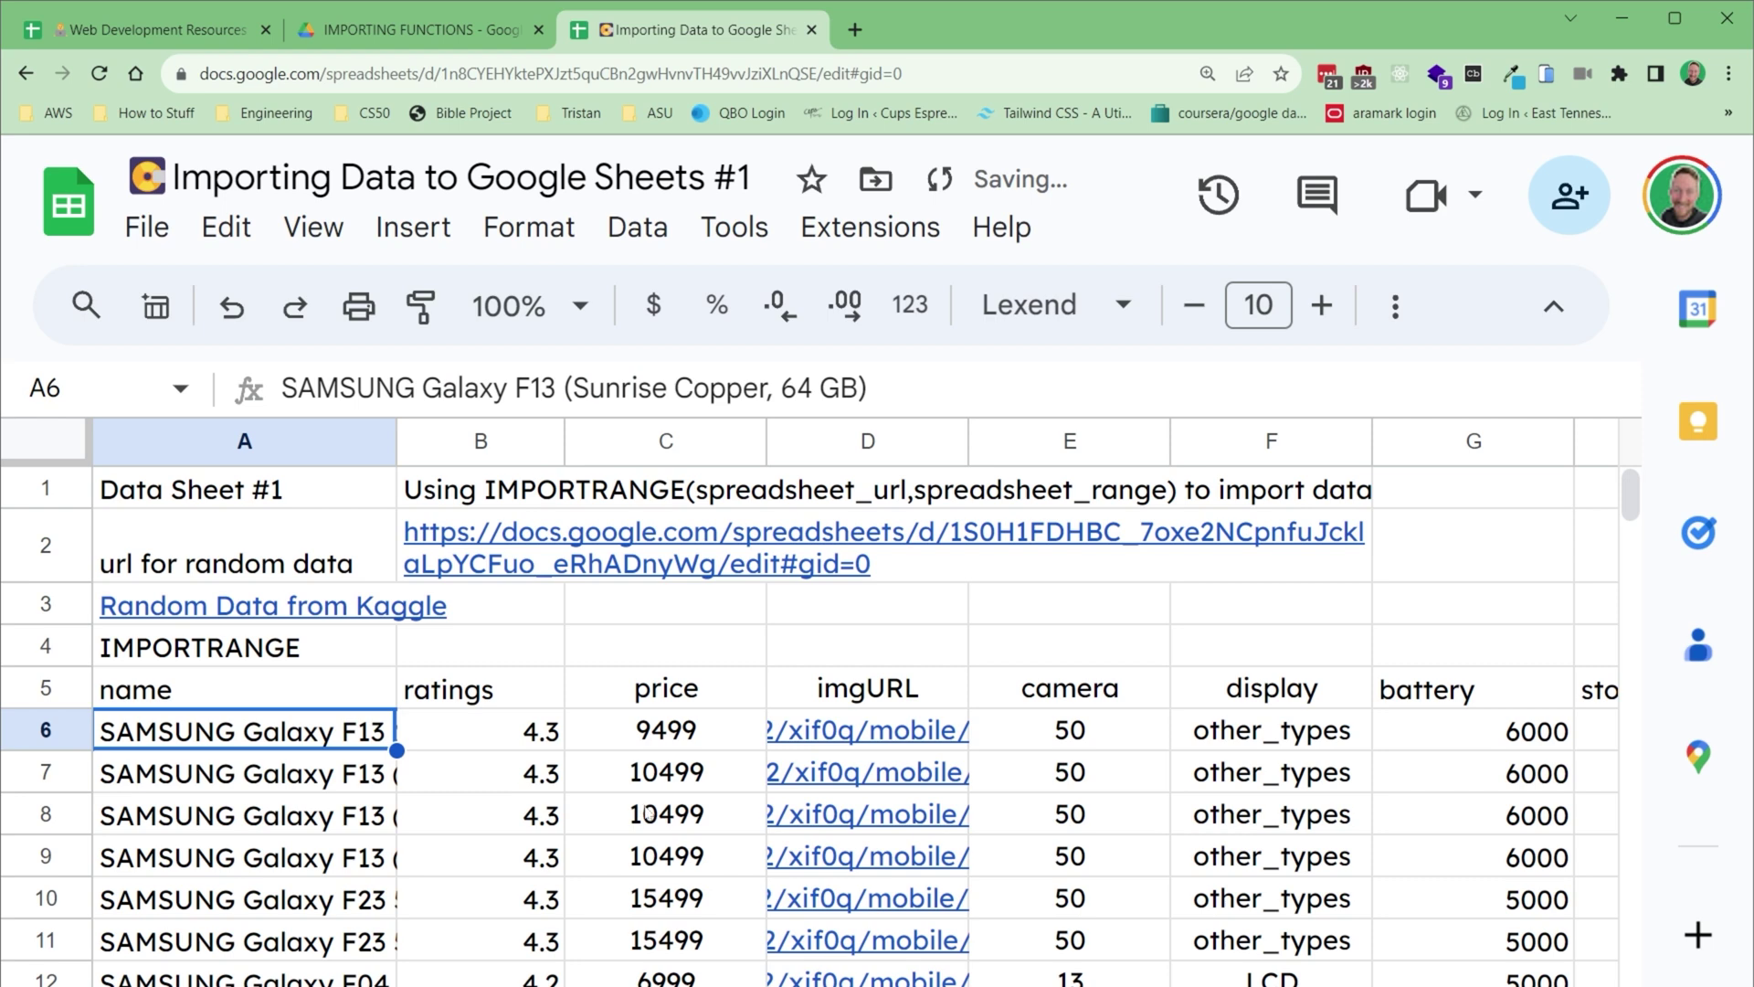
- Check how far the imported data extends across the columns and down the rows
key("ctrl+Right")
key("ctrl+Left")
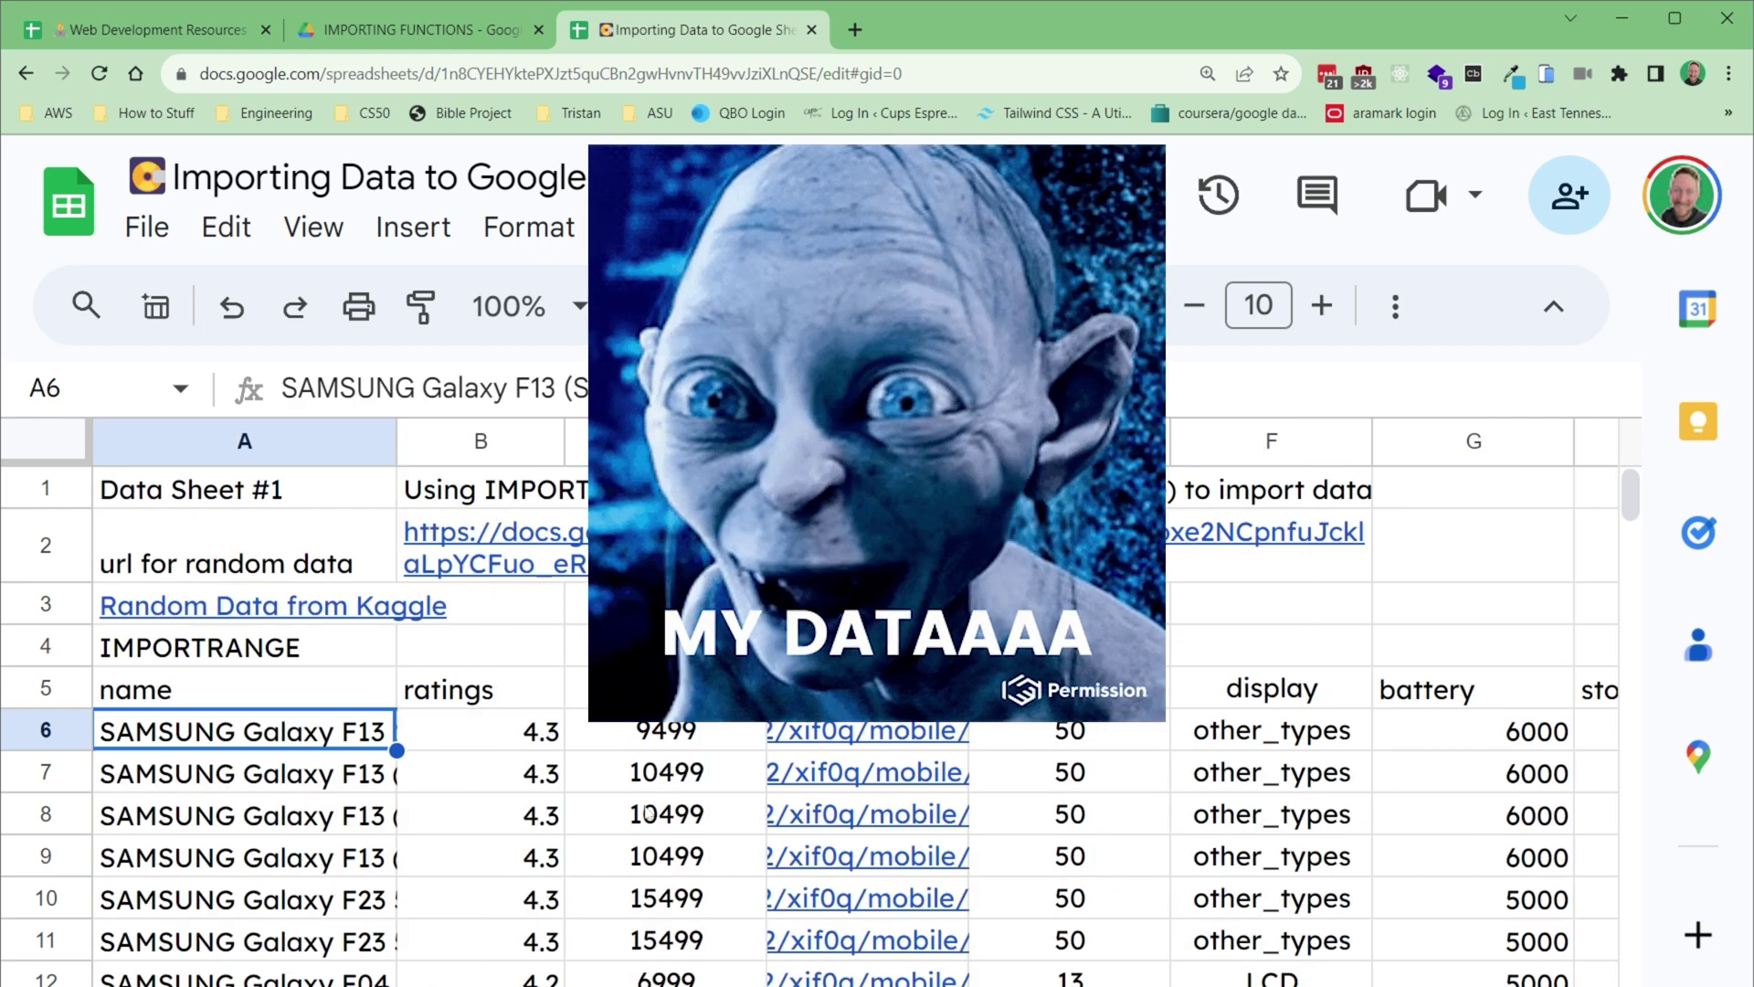
key("ctrl+Down")
key("ctrl+Up")
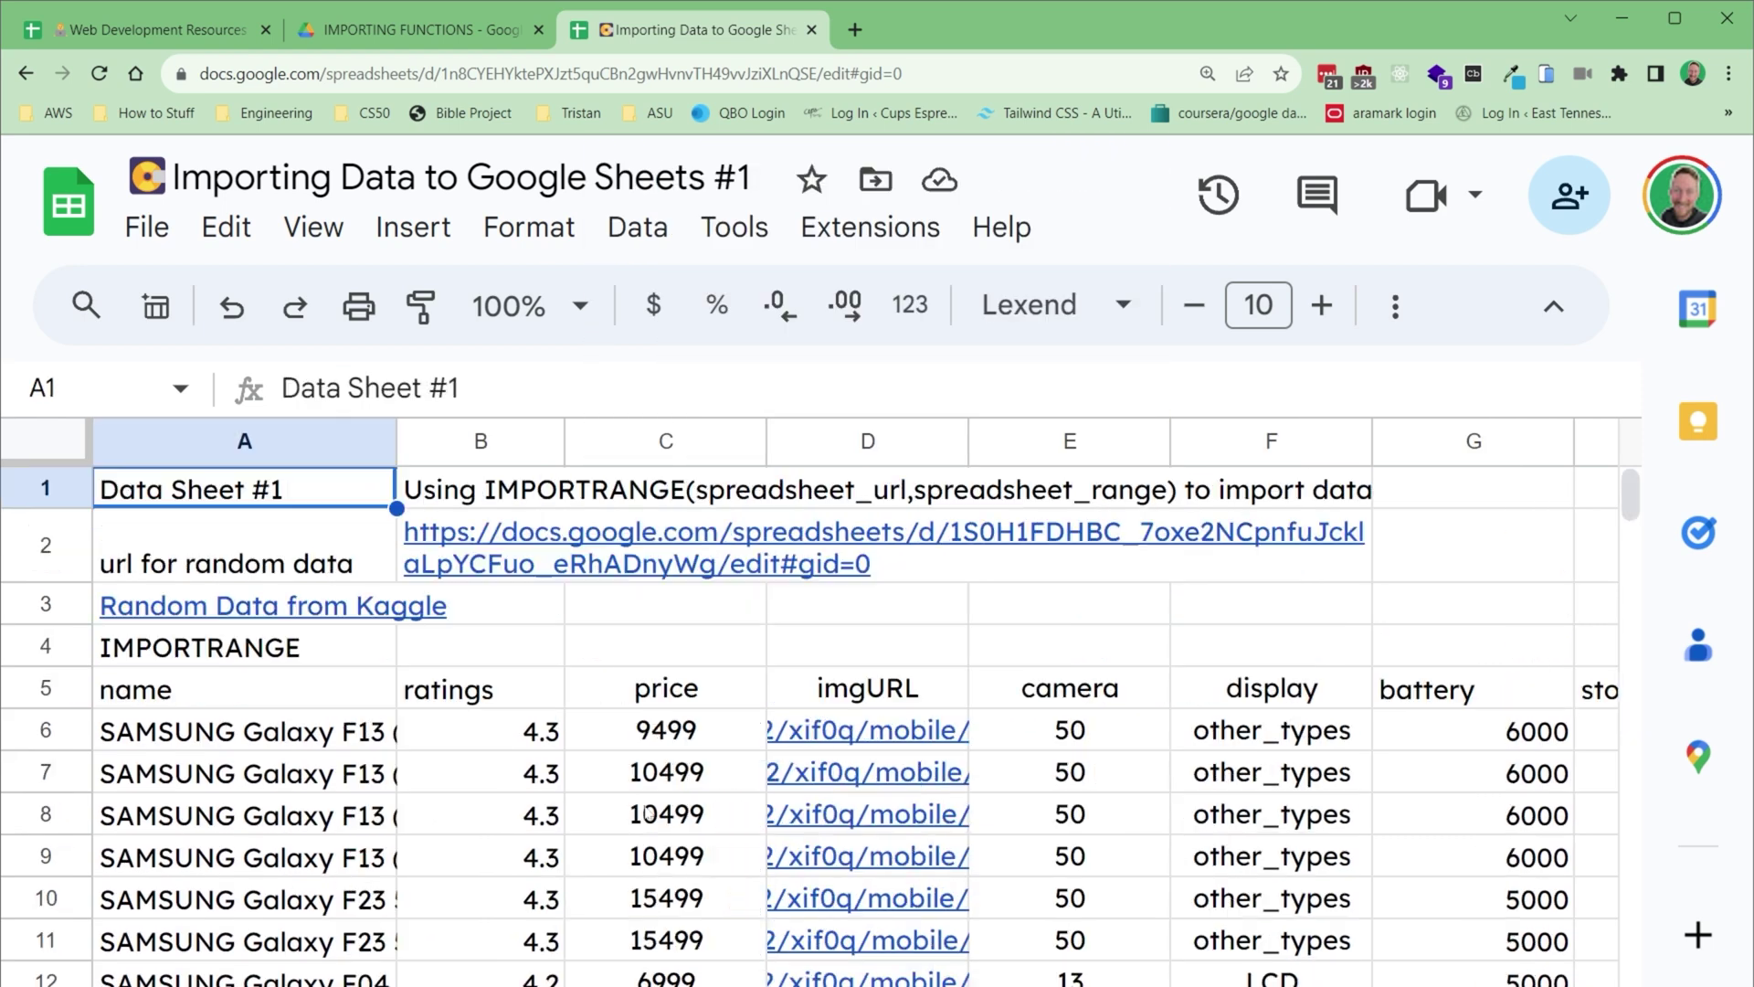
key("Down")
key("Down")
key("Down")
key("Down")
key("Down")
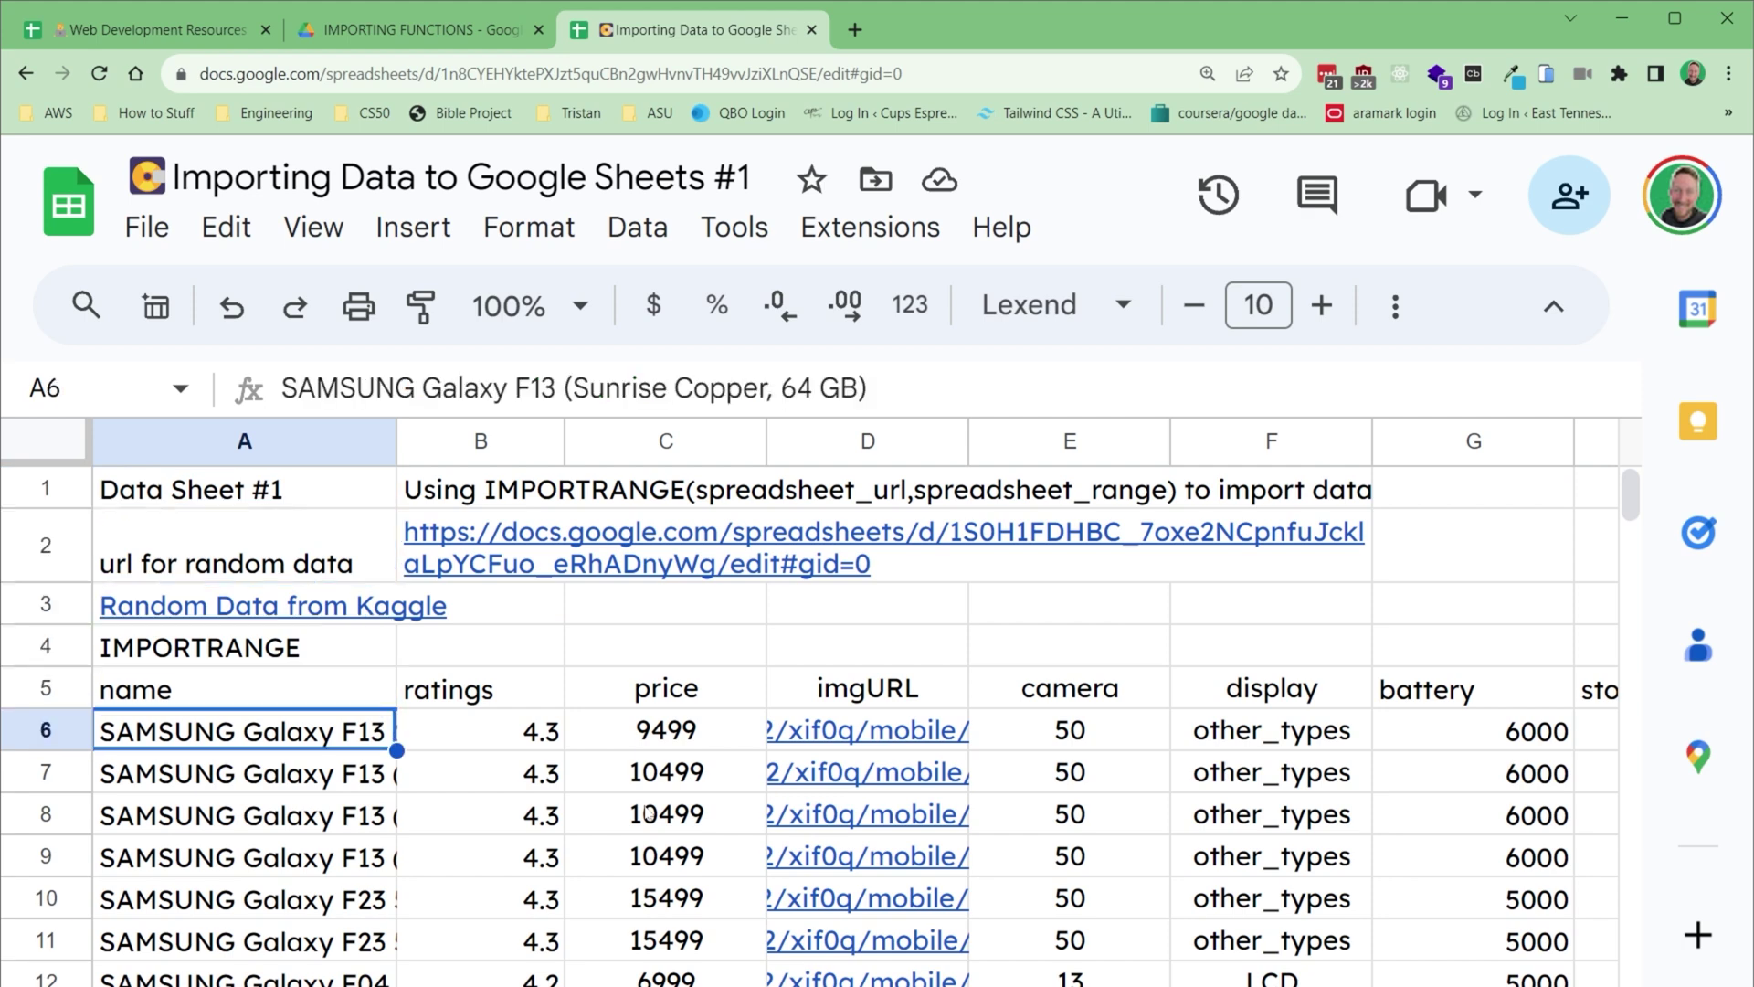
key("Up")
- Limit the range to data!a1:K10, then revert it to data!a1:K
key("Return")
key("Left")
key("Left")
type("10")
key("Return")
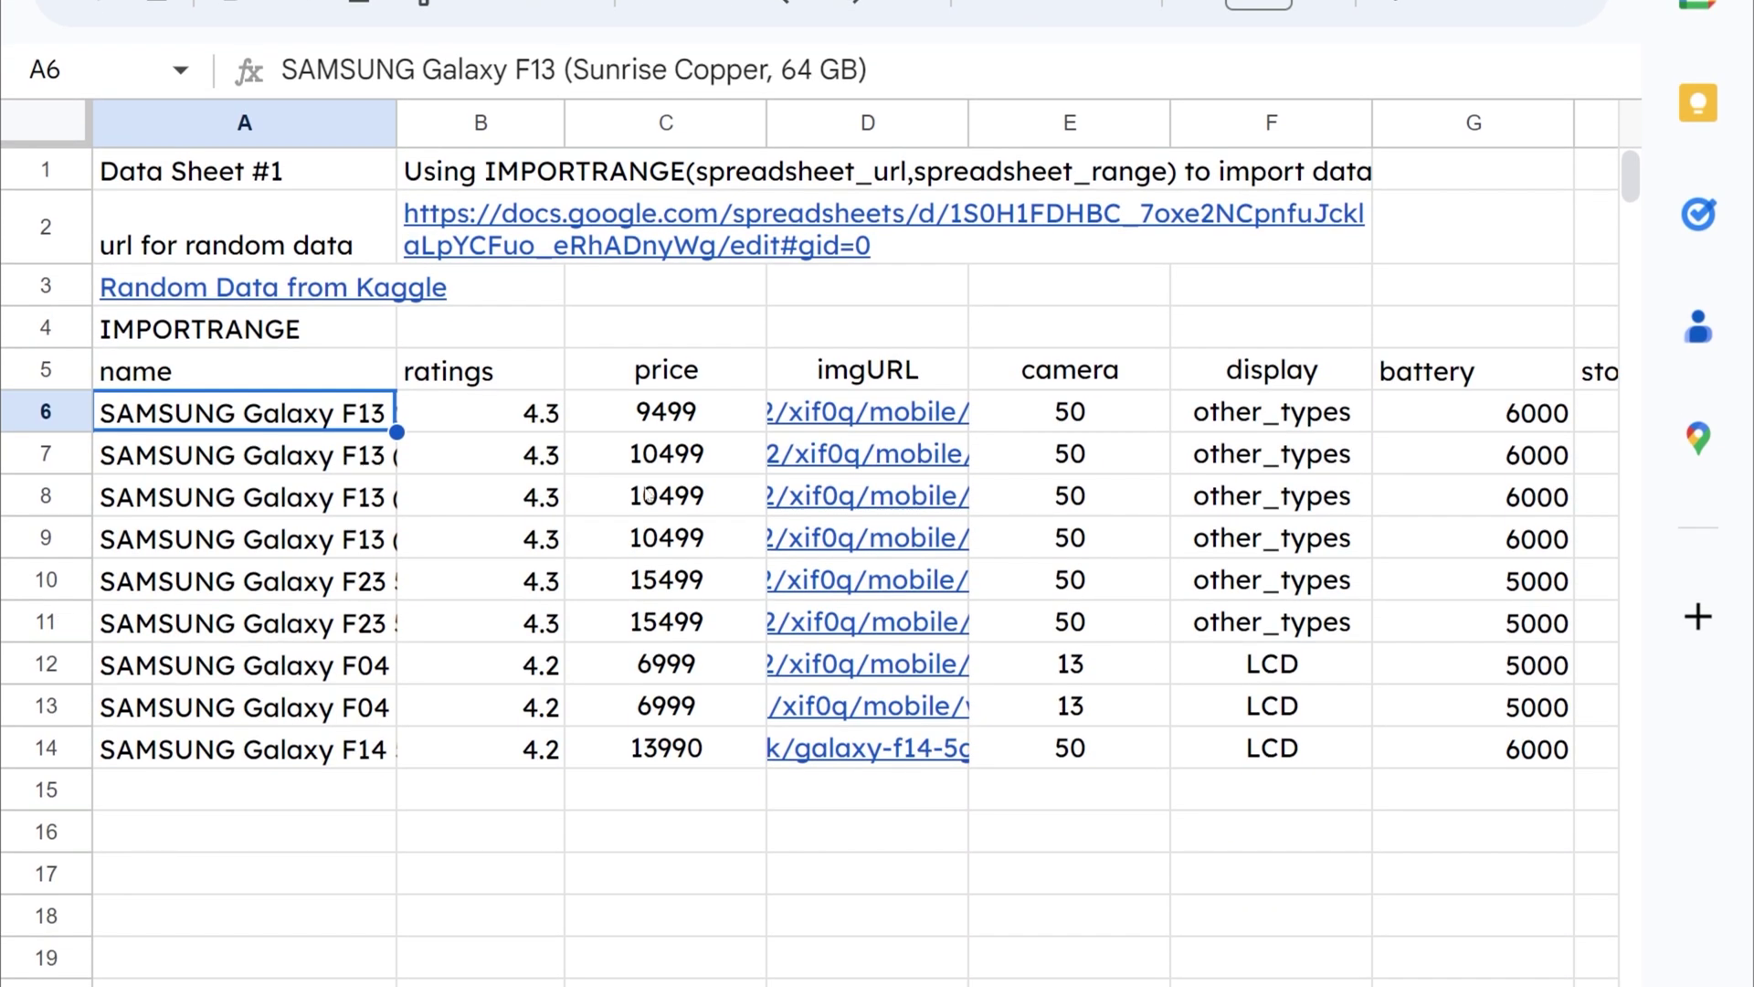
key("Up")
key("Return")
key("Left")
key("Left")
key("BackSpace")
key("BackSpace")
key("Return")
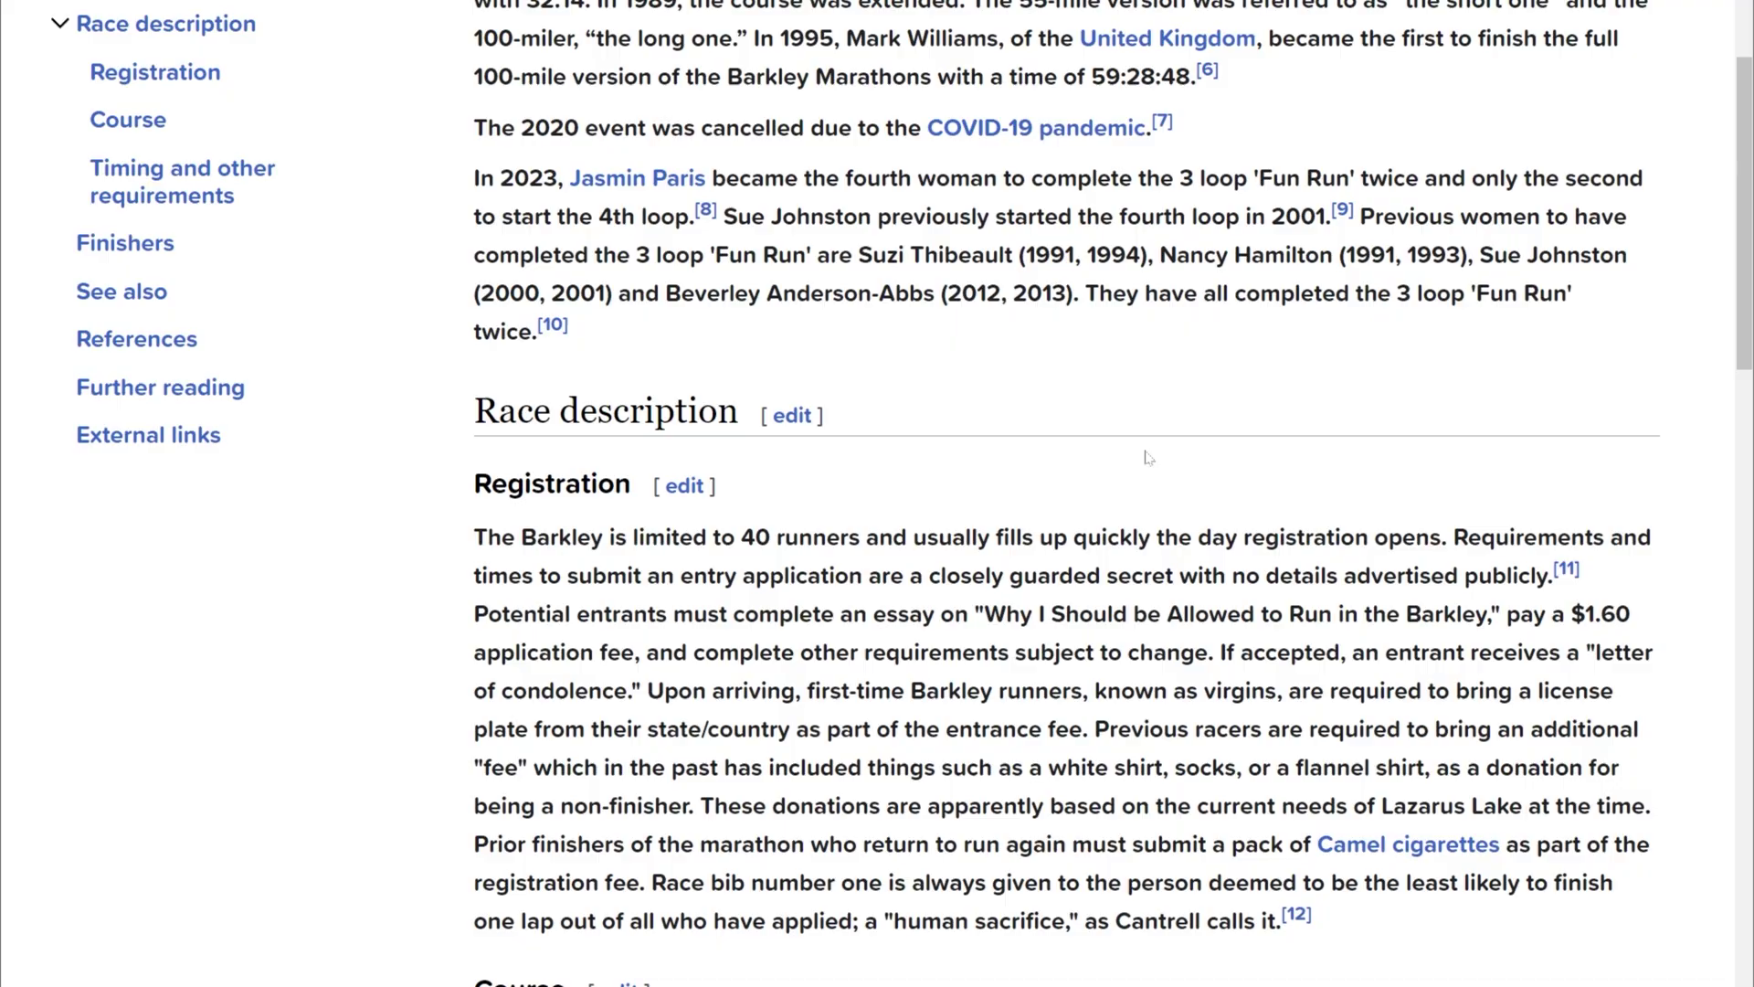
- Inspect the Barkley Marathons Finishers table's HTML to confirm it is a table element
scroll(1144, 450, "down", 5)
scroll(1148, 450, "down", 15)
scroll(1147, 450, "up", 10)
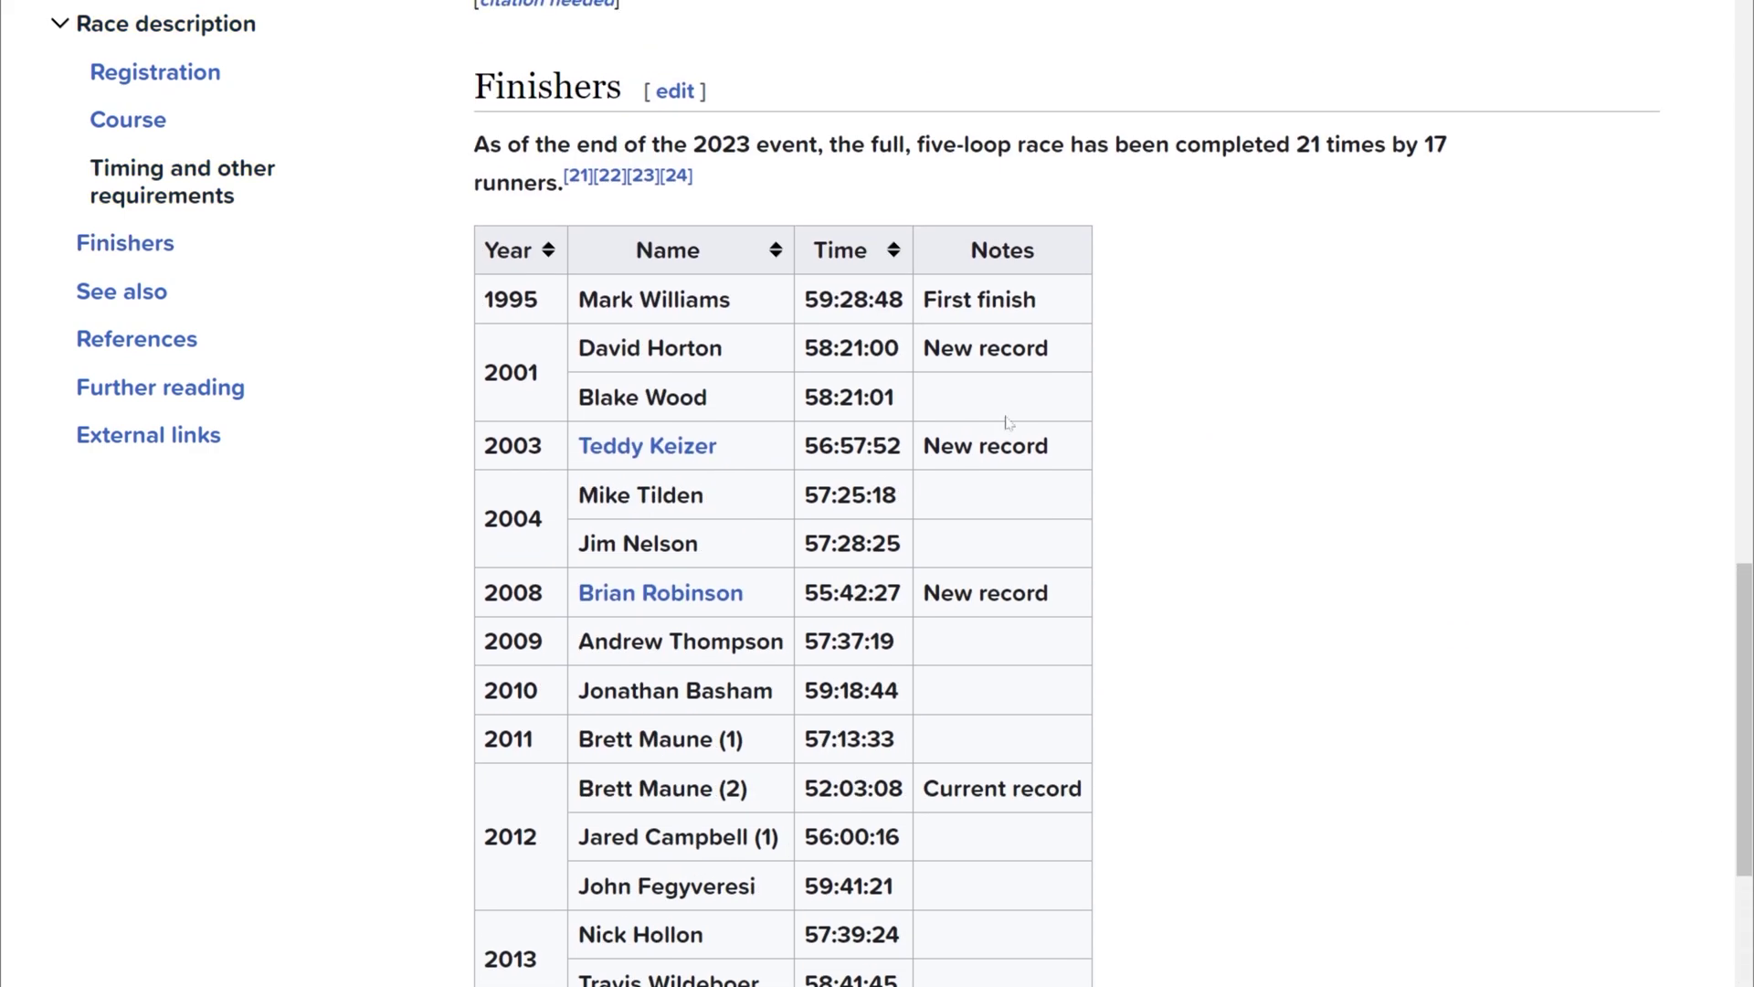
key("ctrl+shift+c")
scroll(725, 369, "down", 4)
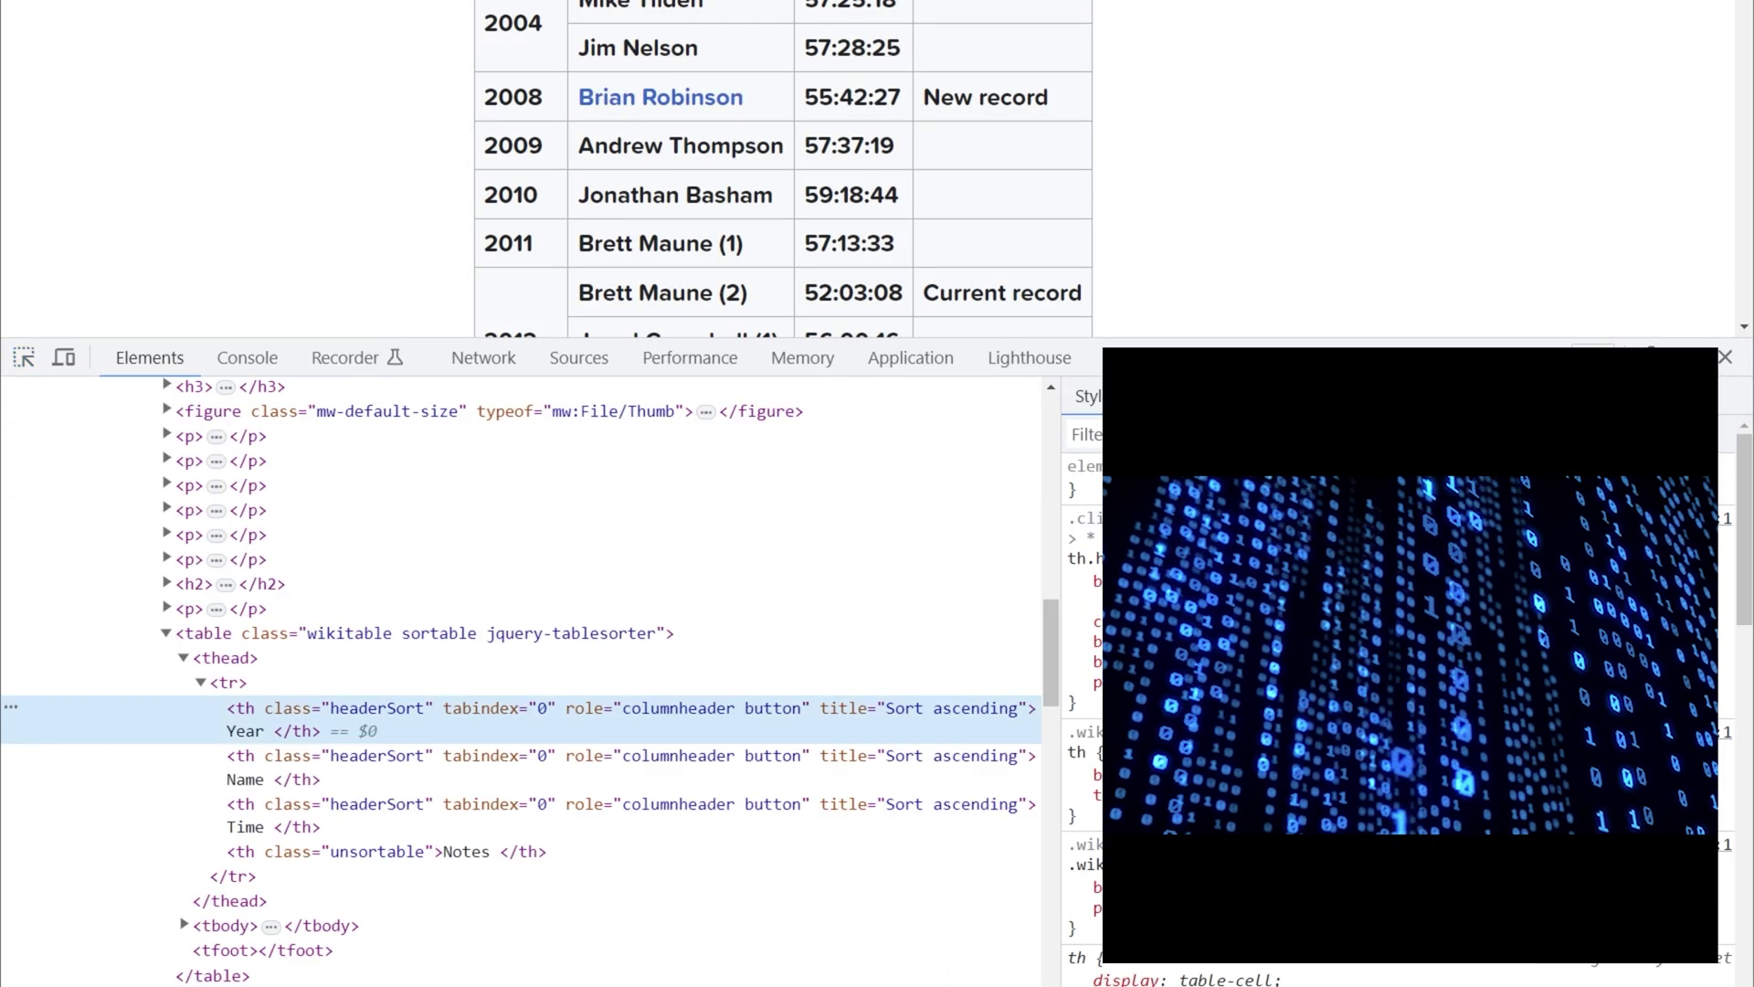
scroll(903, 35, "down", 1)
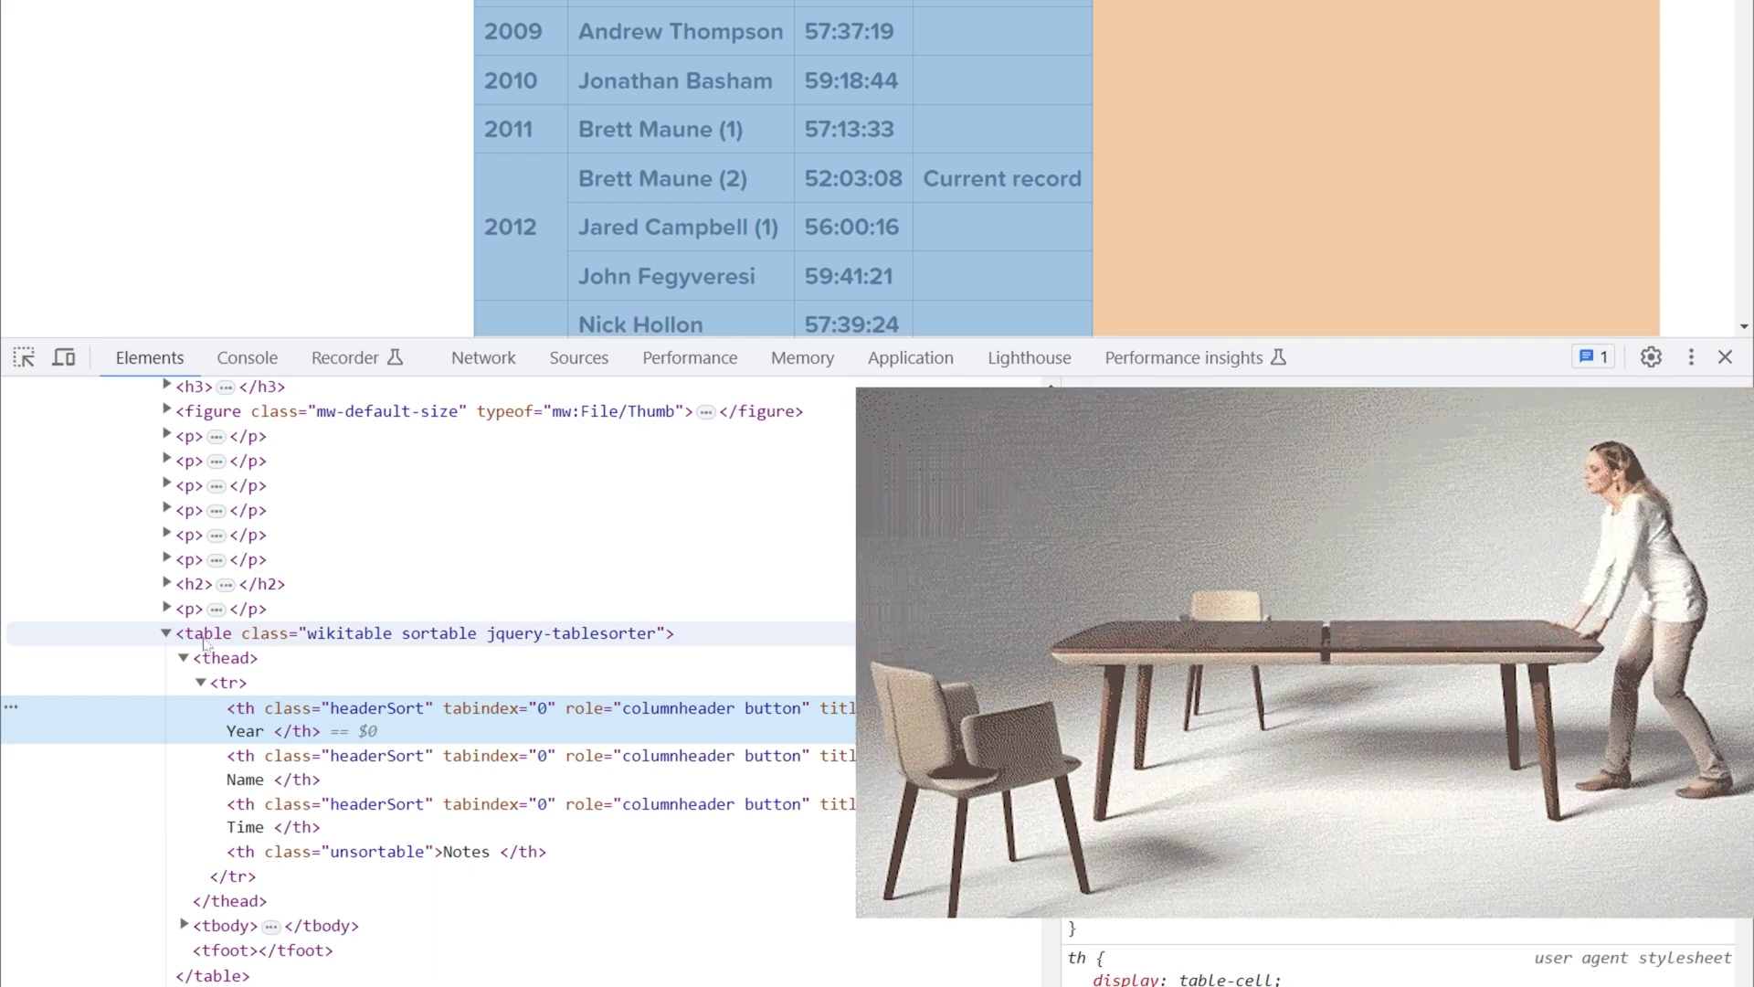
scroll(205, 643, "down", 1)
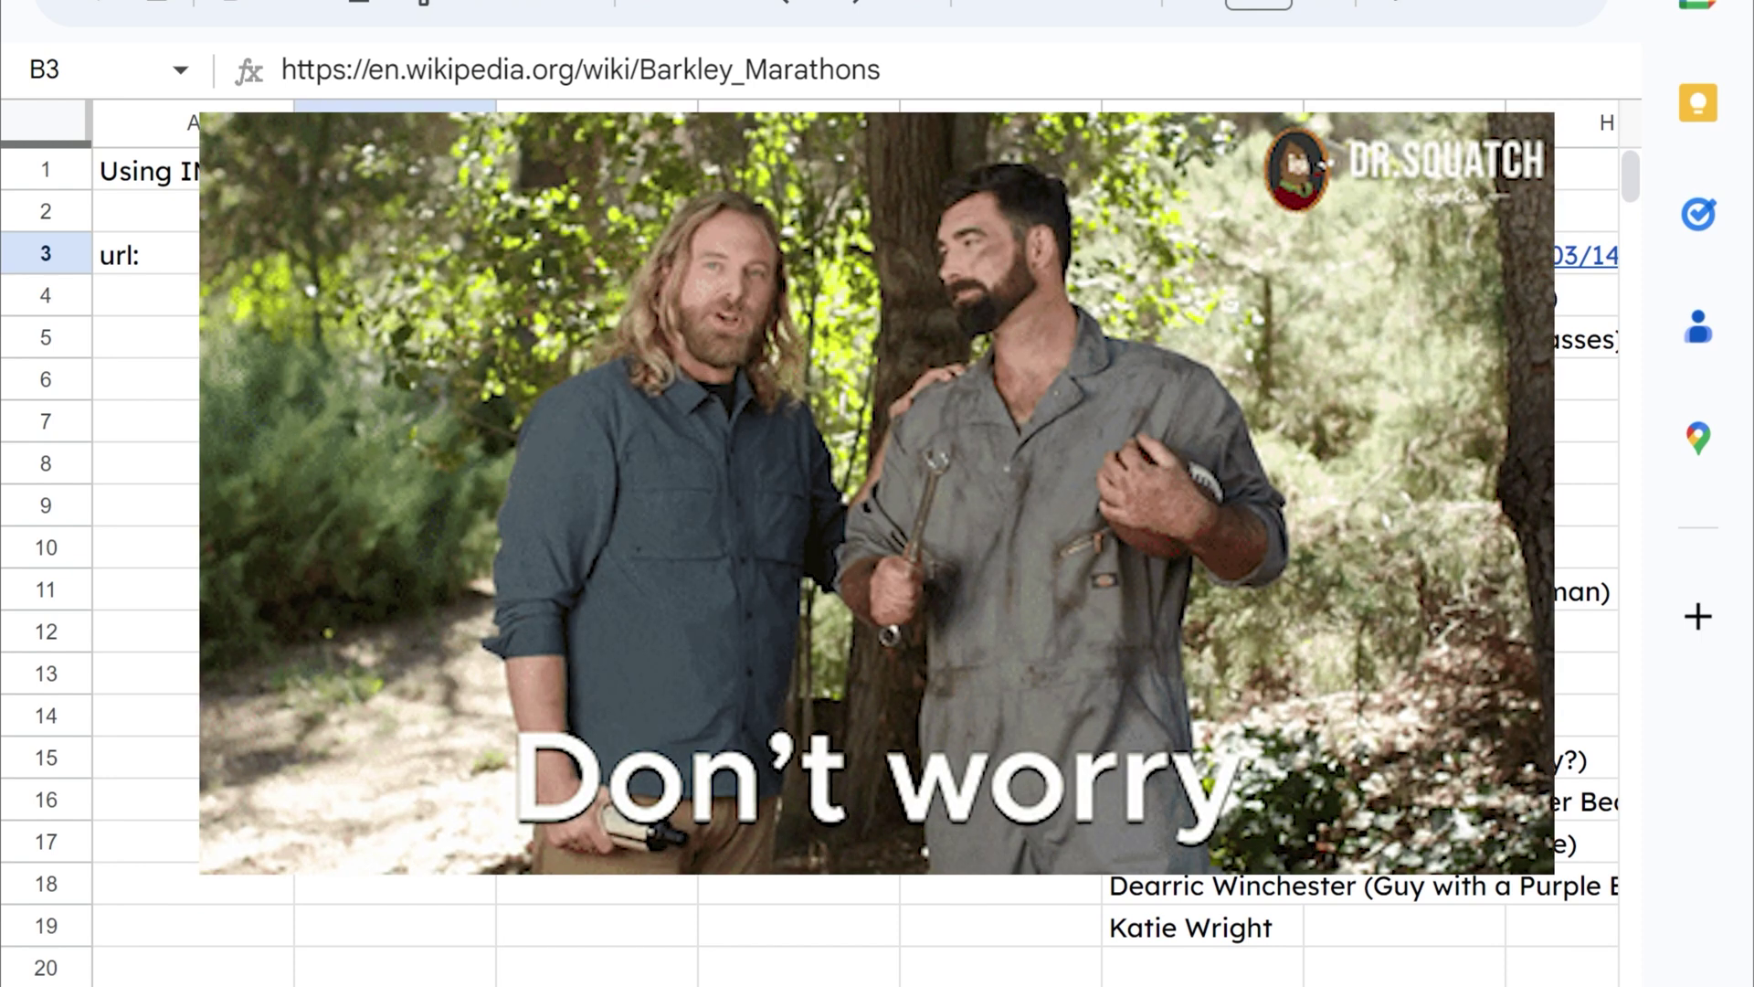
- Enter =IMPORTHTML(B3,"table",0) in A4, reviewing its url, query and index arguments
key("Left")
key("Down")
key("Return")
key("ctrl+v")
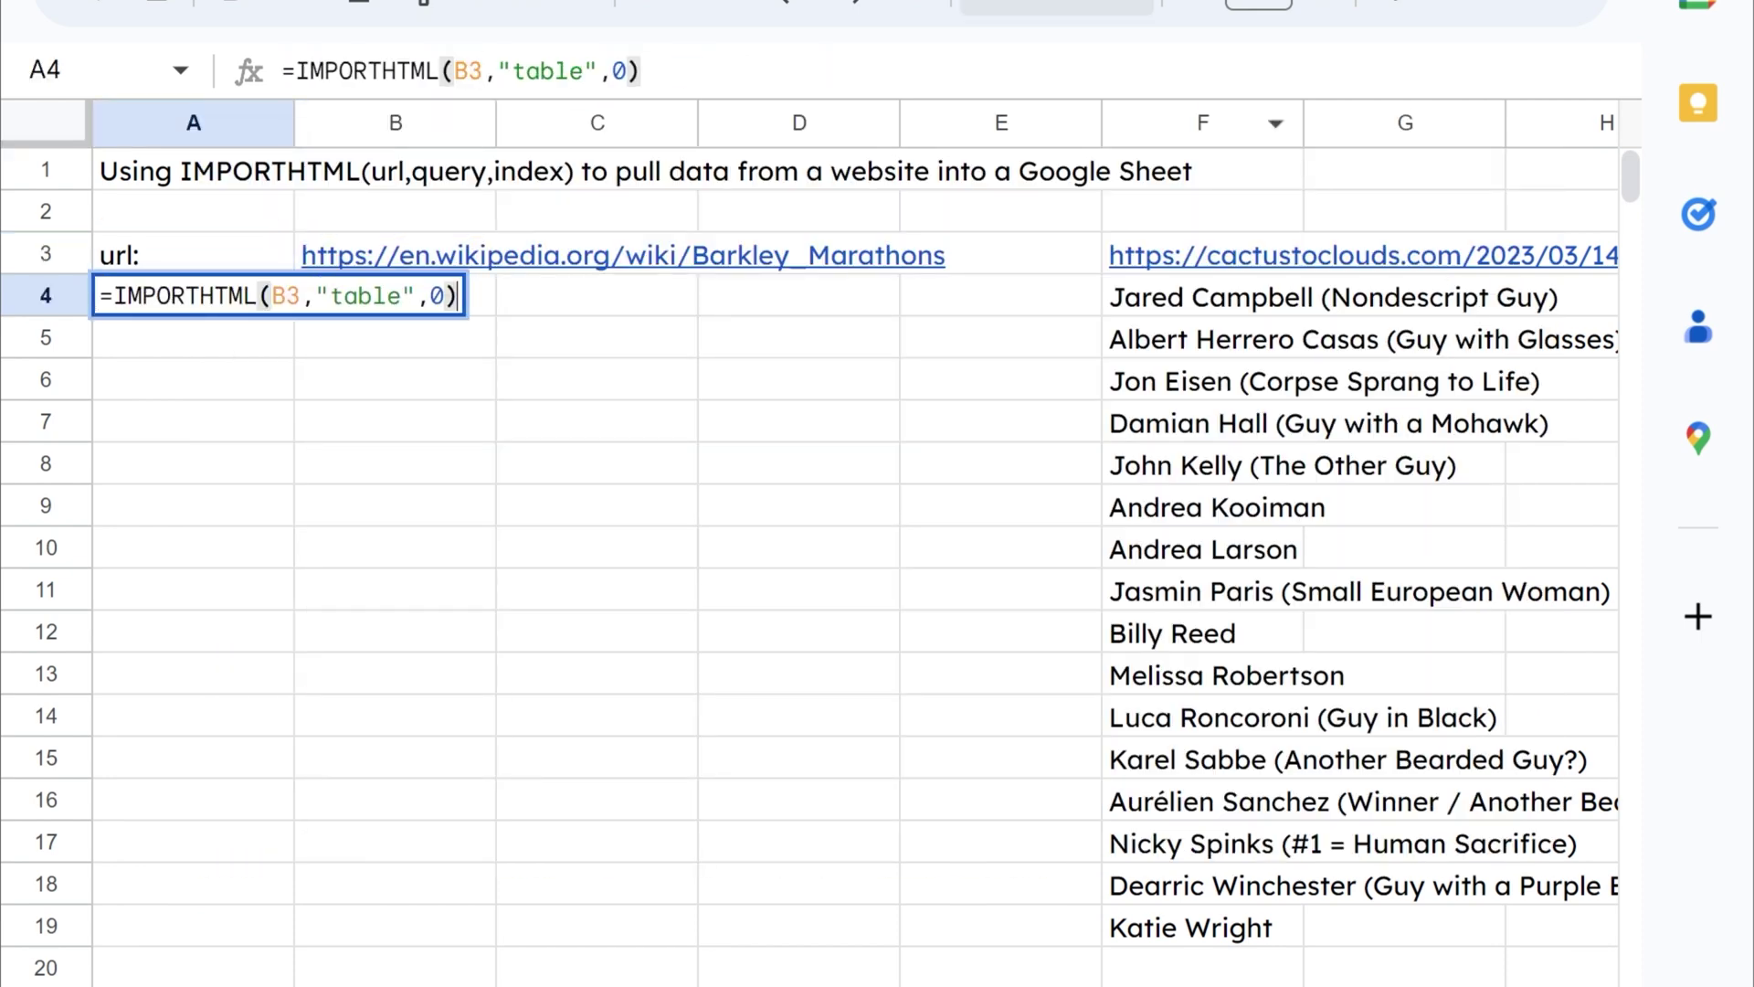
key("Left")
key("Left")
key("Left")
key("Left")
key("Left")
key("Left")
key("Left")
key("Left")
key("Left")
key("Left")
key("Left")
key("Left")
key("Left")
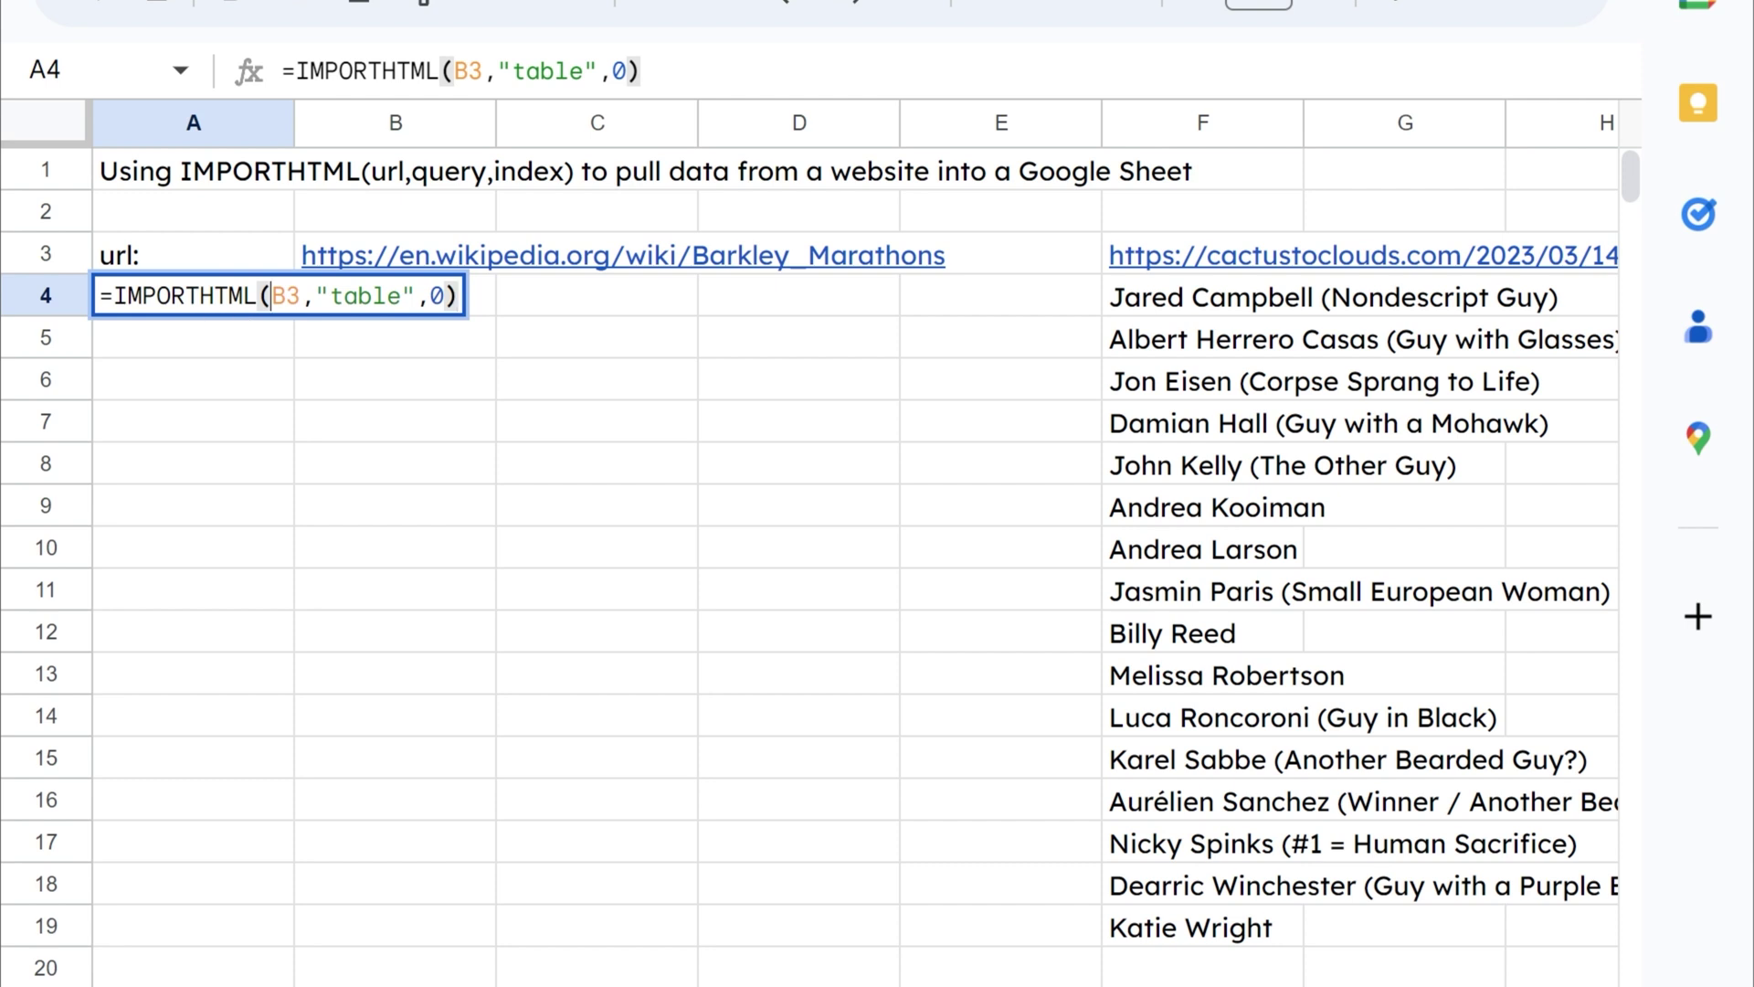
key("shift+Right")
key("shift+Right")
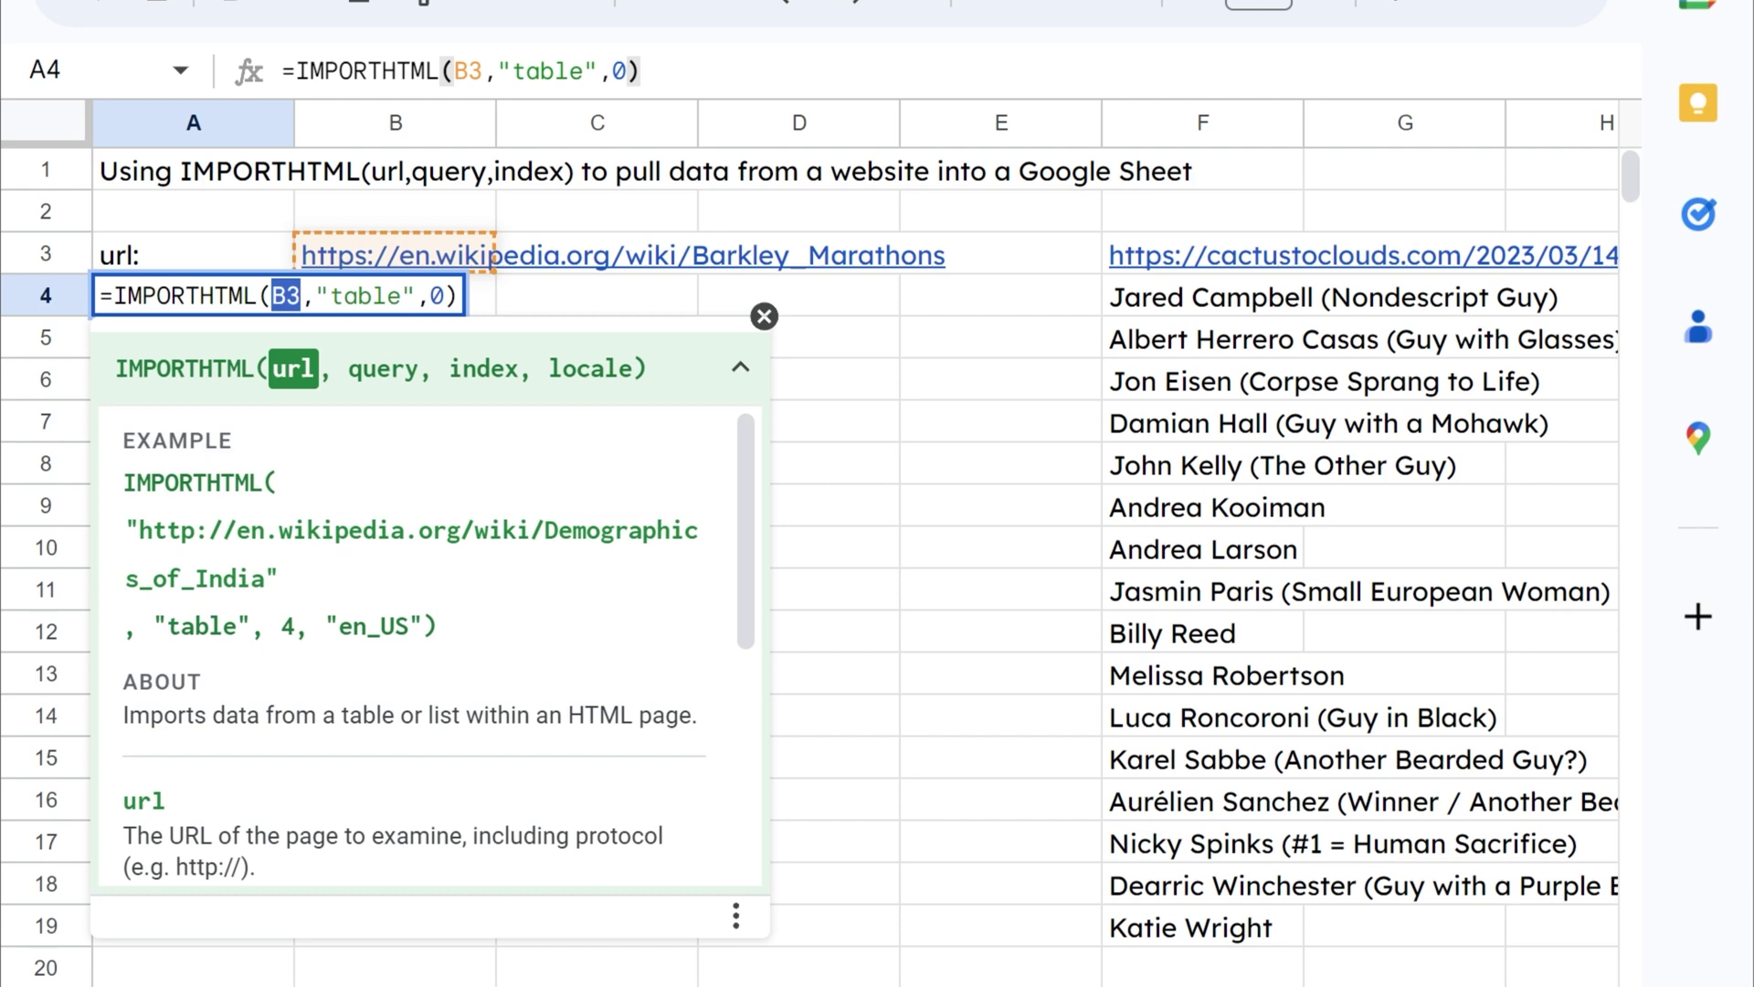
key("Right")
key("Right")
key("Right")
key("shift+Right")
key("shift+Right")
key("shift+Right")
key("shift+Right")
key("shift+Right")
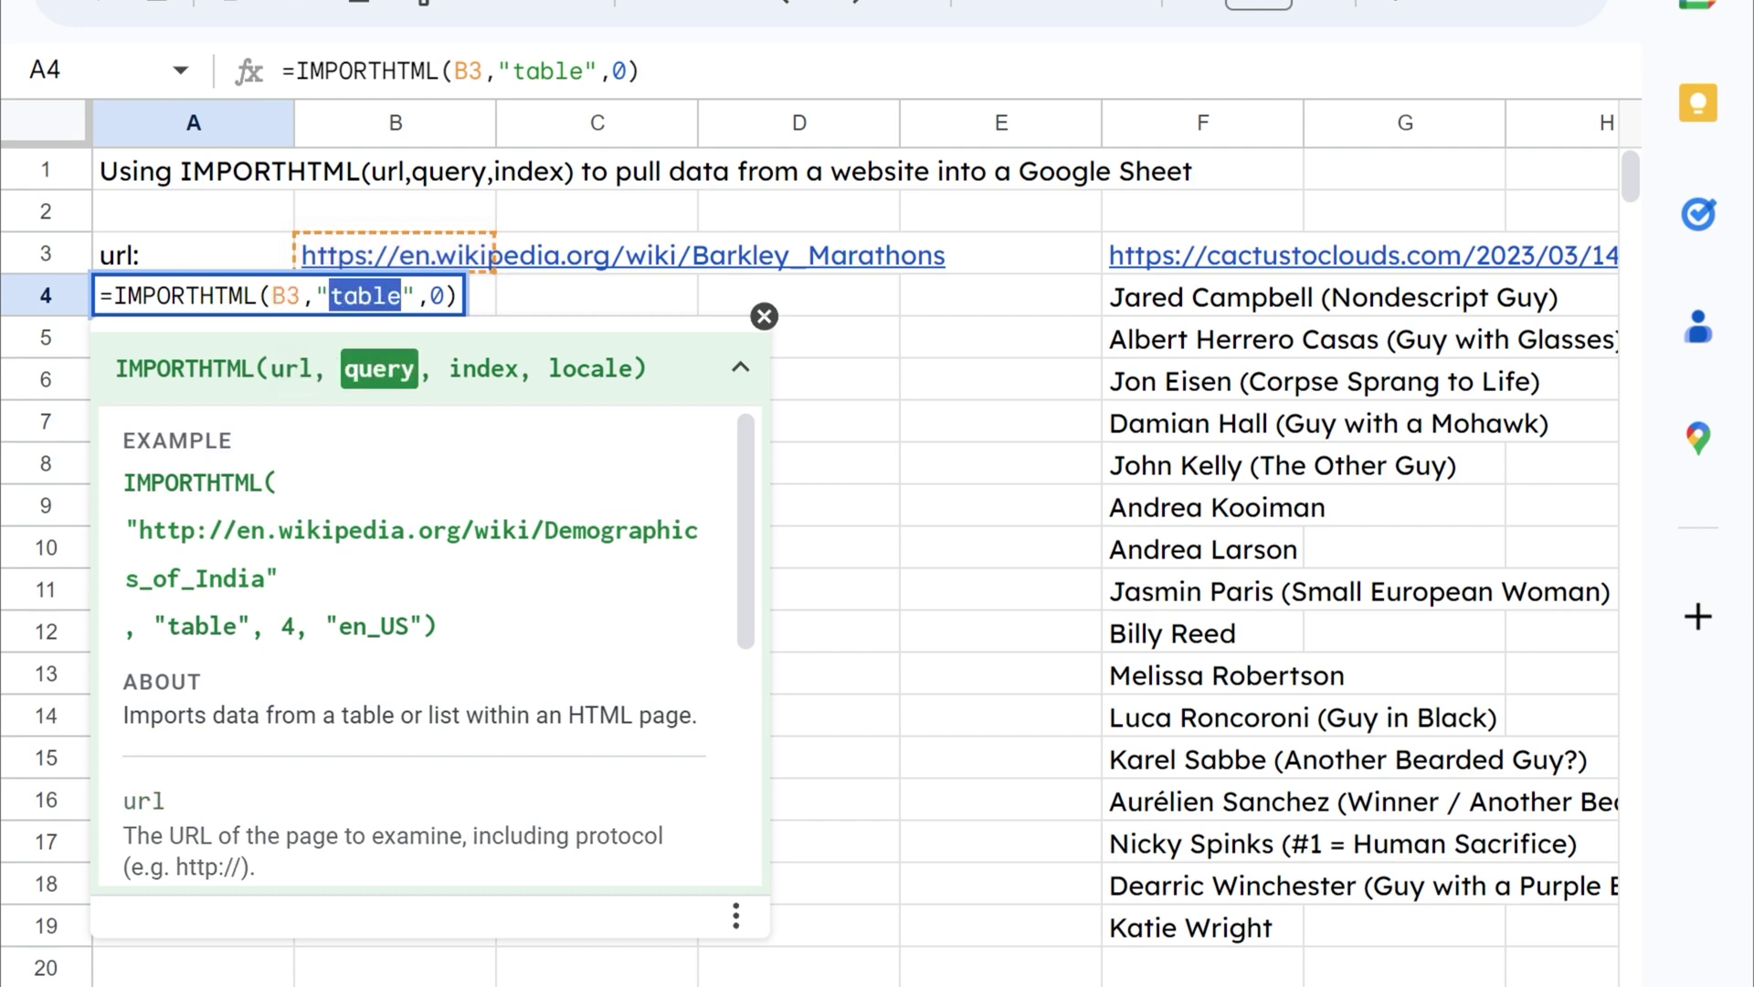
key("Right")
key("Right")
key("Right")
key("shift+Right")
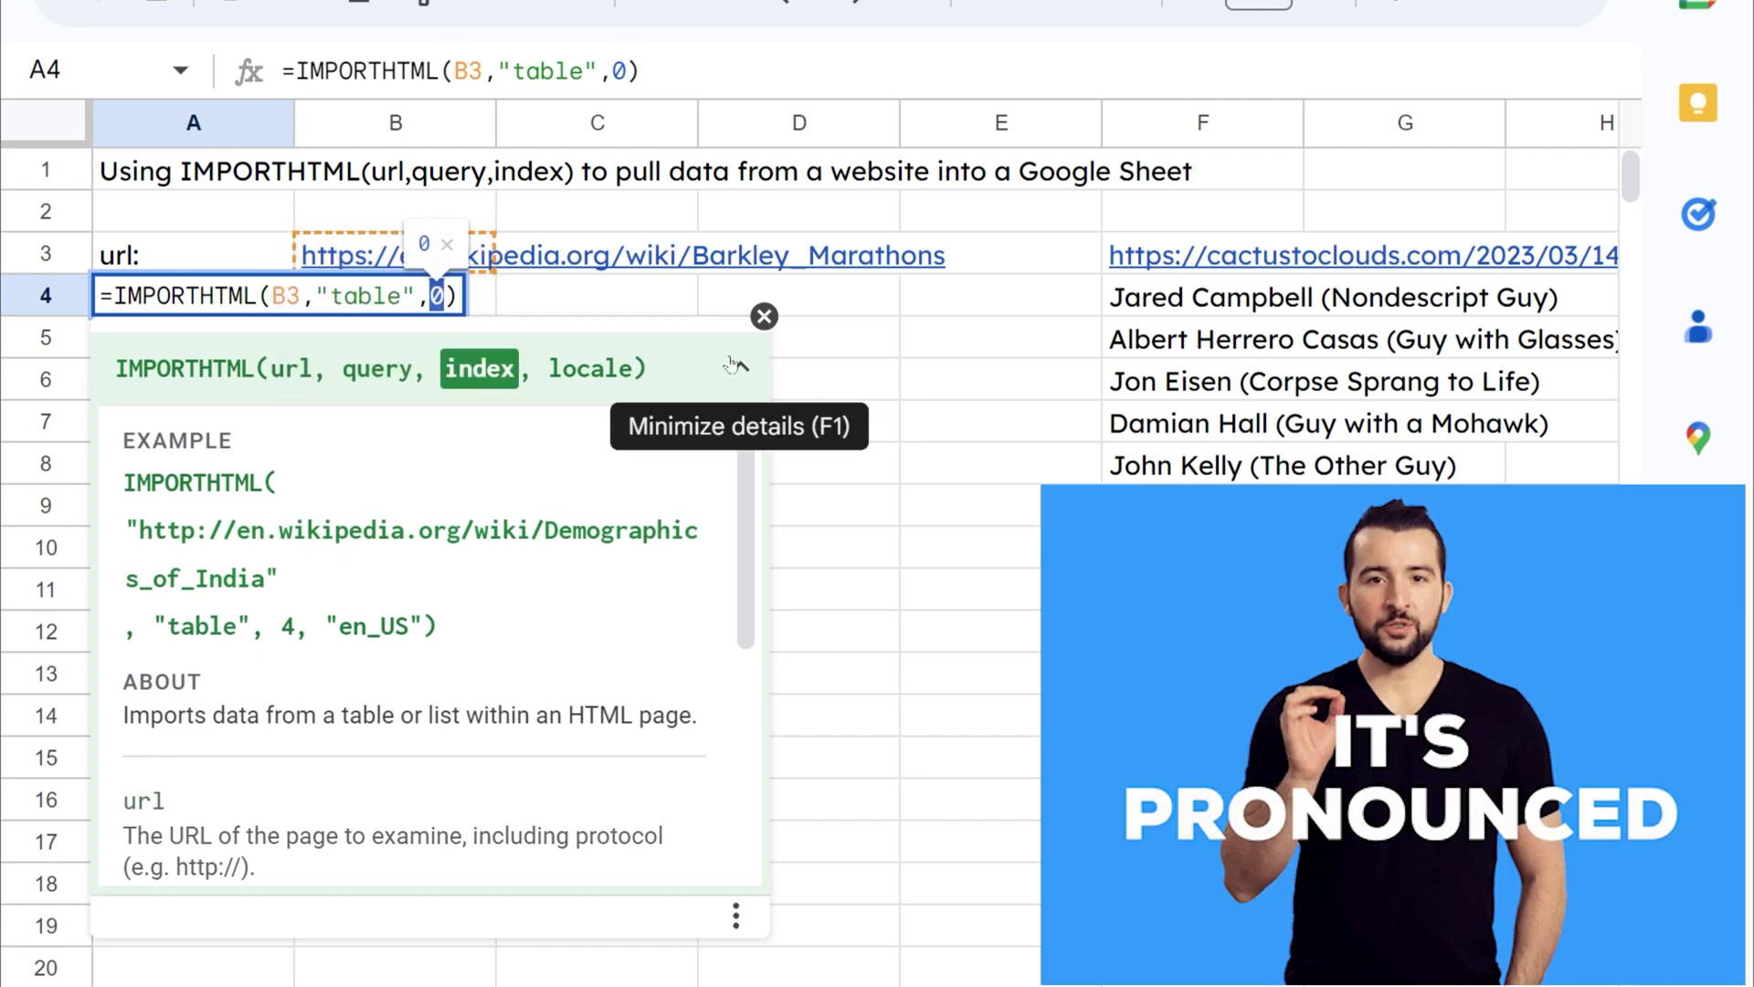
key("Return")
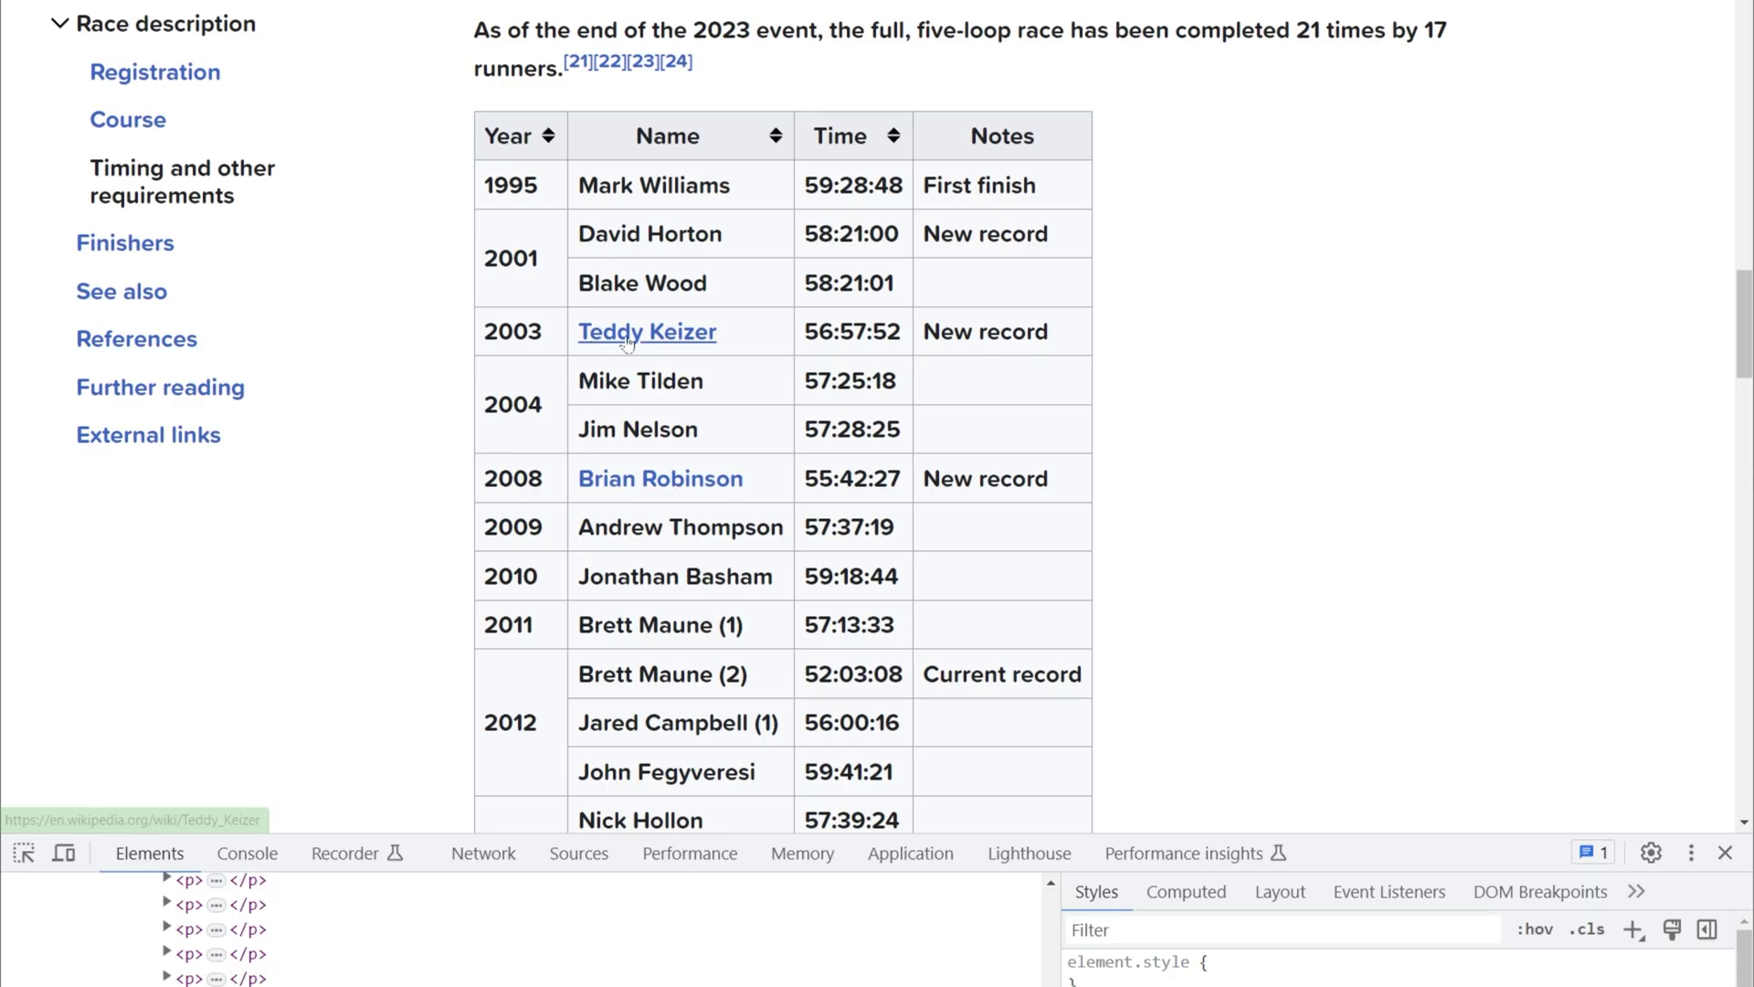
scroll(626, 341, "down", 5)
mouse_move(627, 341)
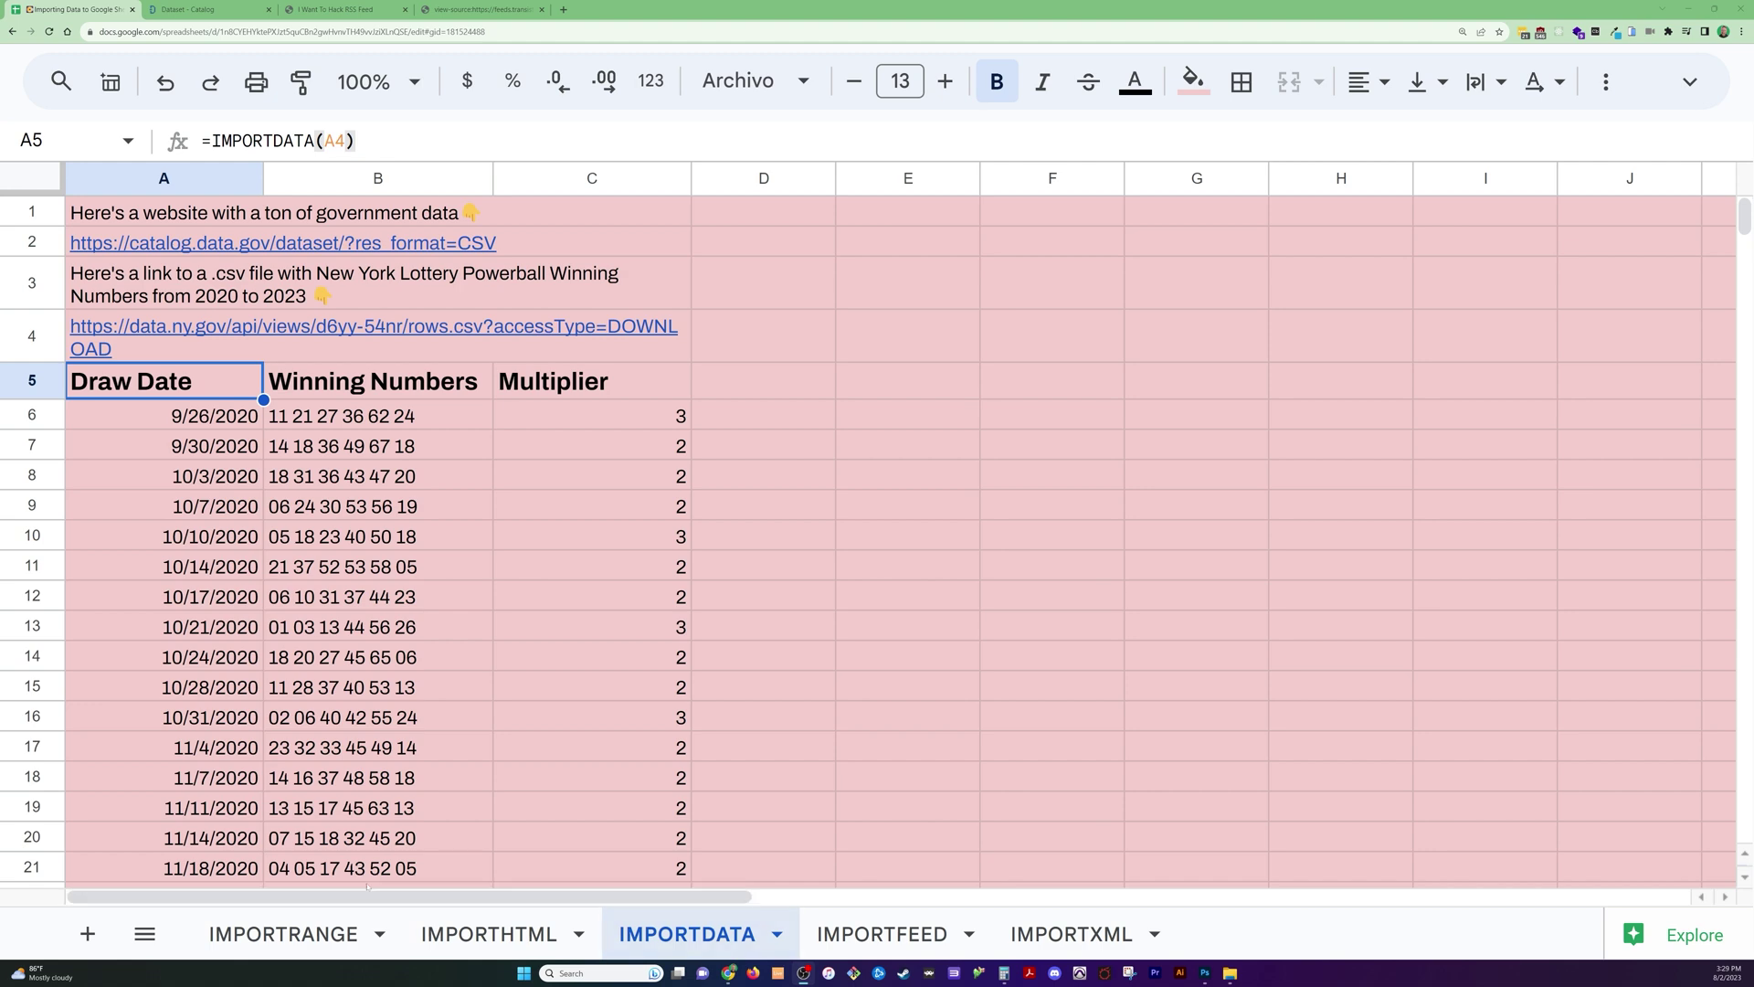
left_click(879, 934)
left_click(696, 933)
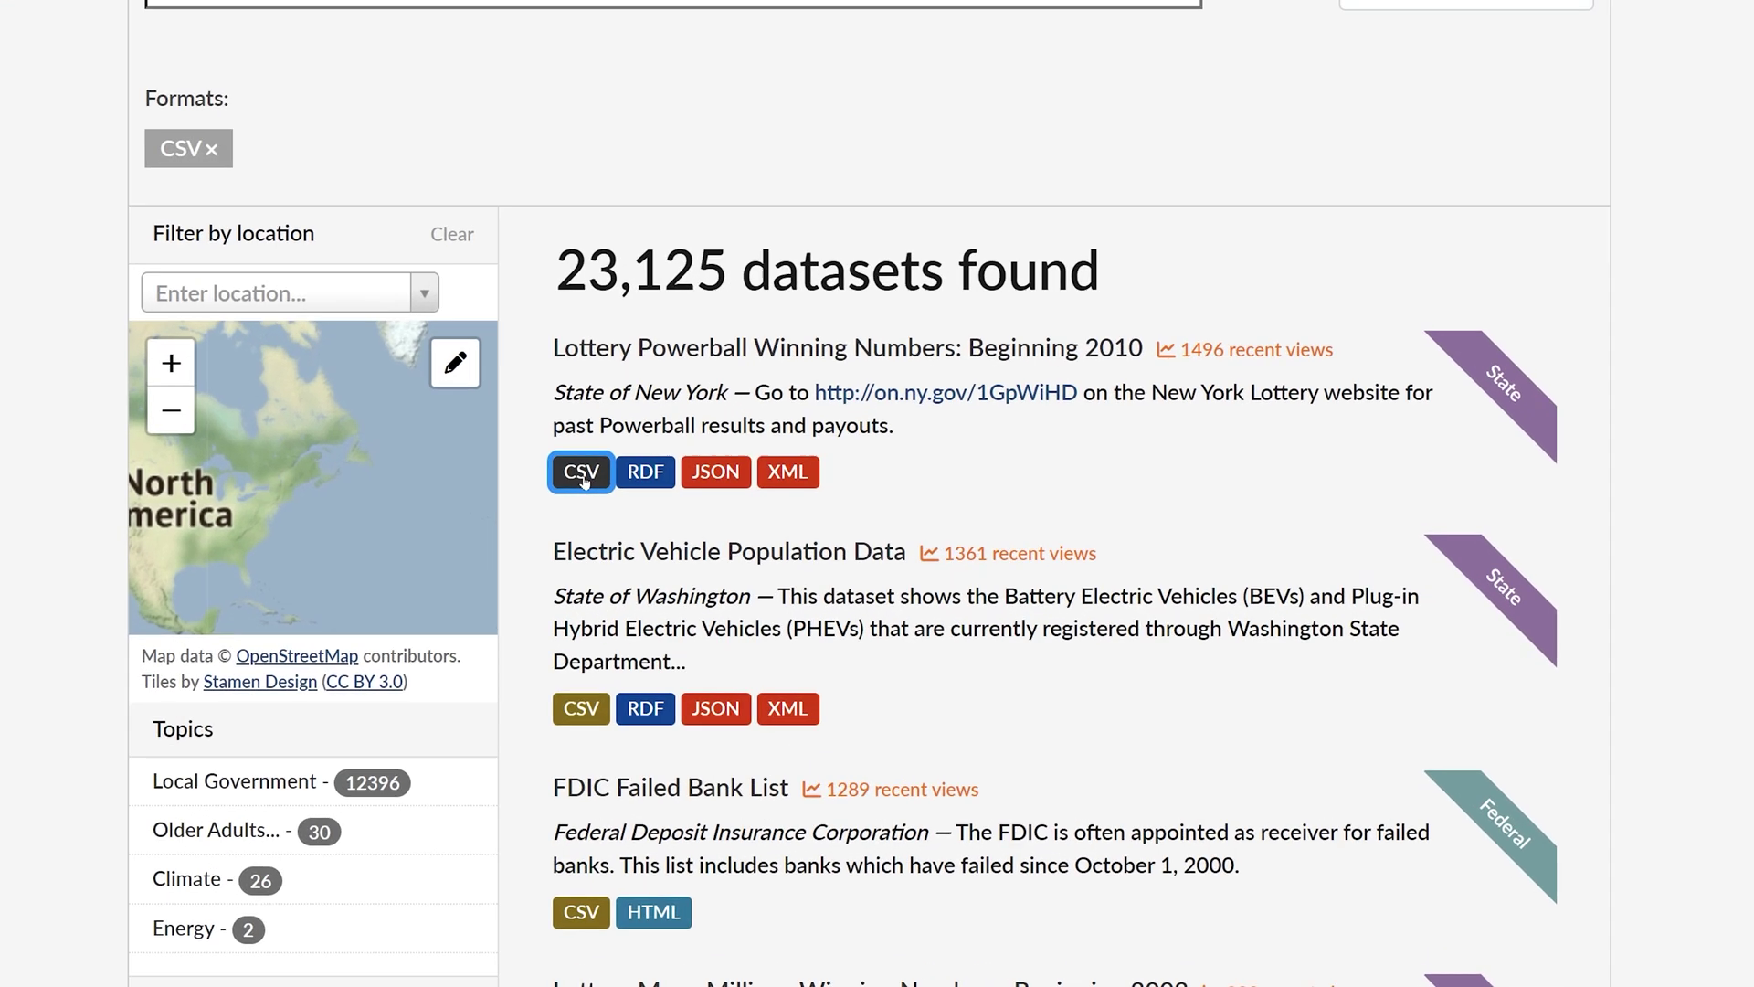
- Copy the link address of the Lottery Powerball Winning Numbers CSV file
right_click(681, 479)
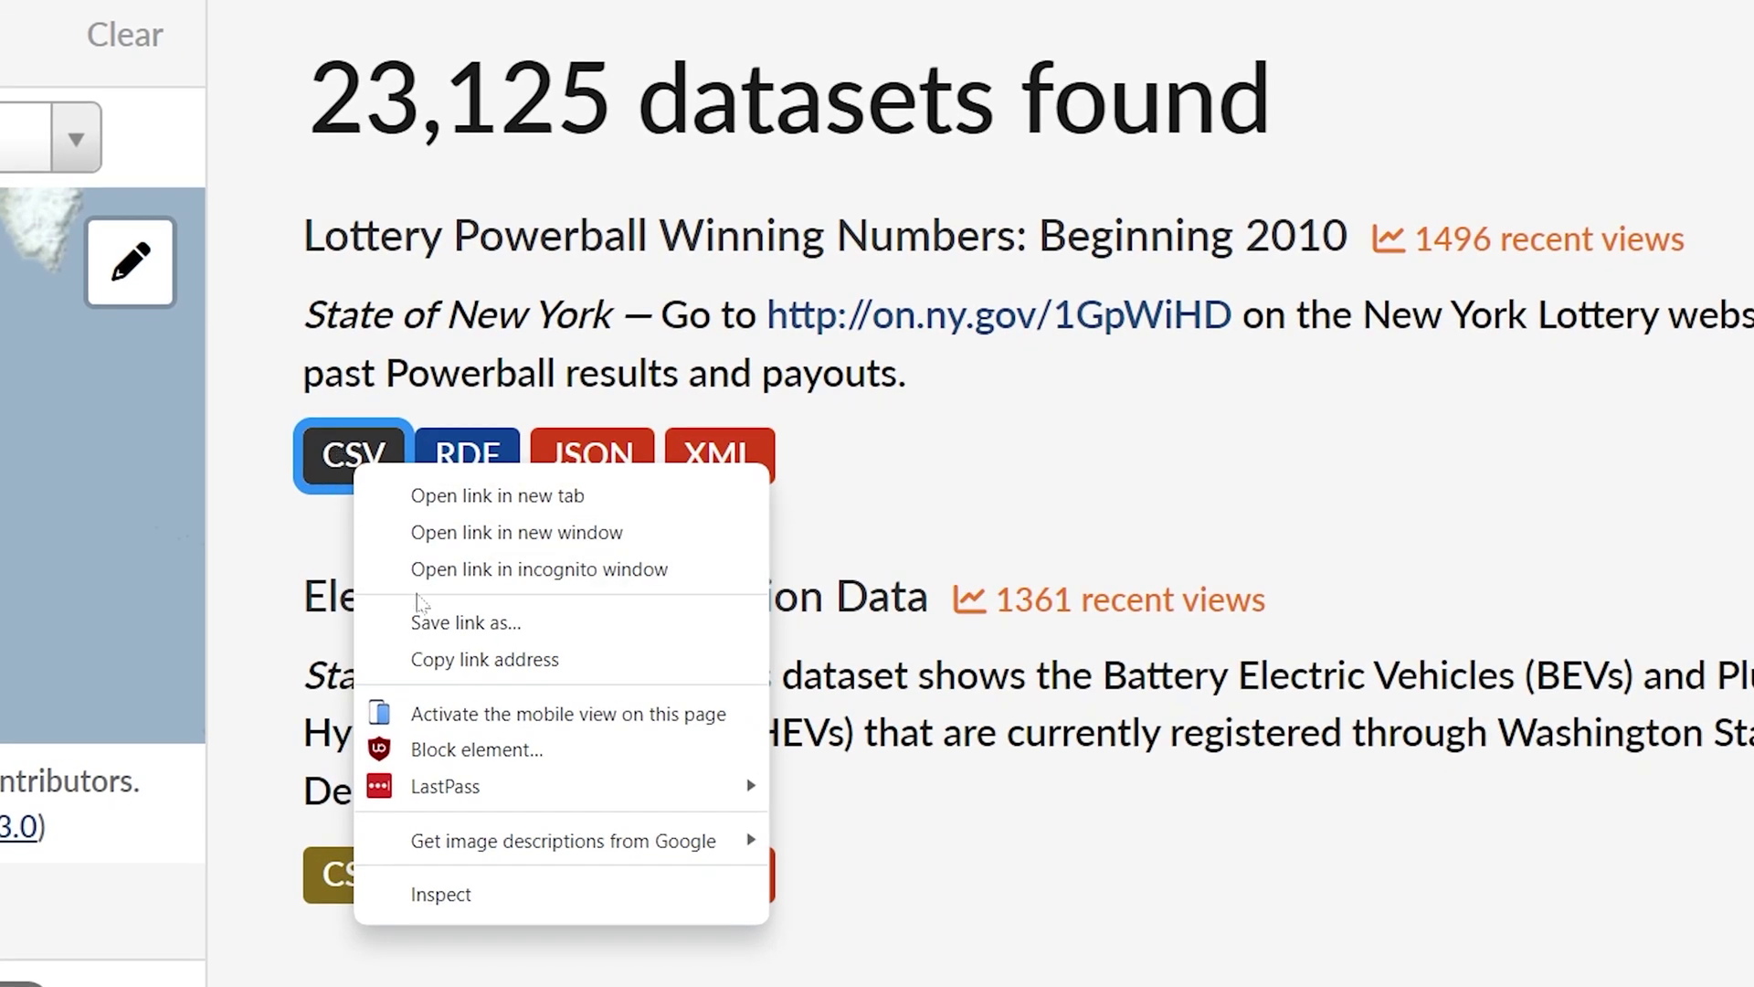
left_click(477, 660)
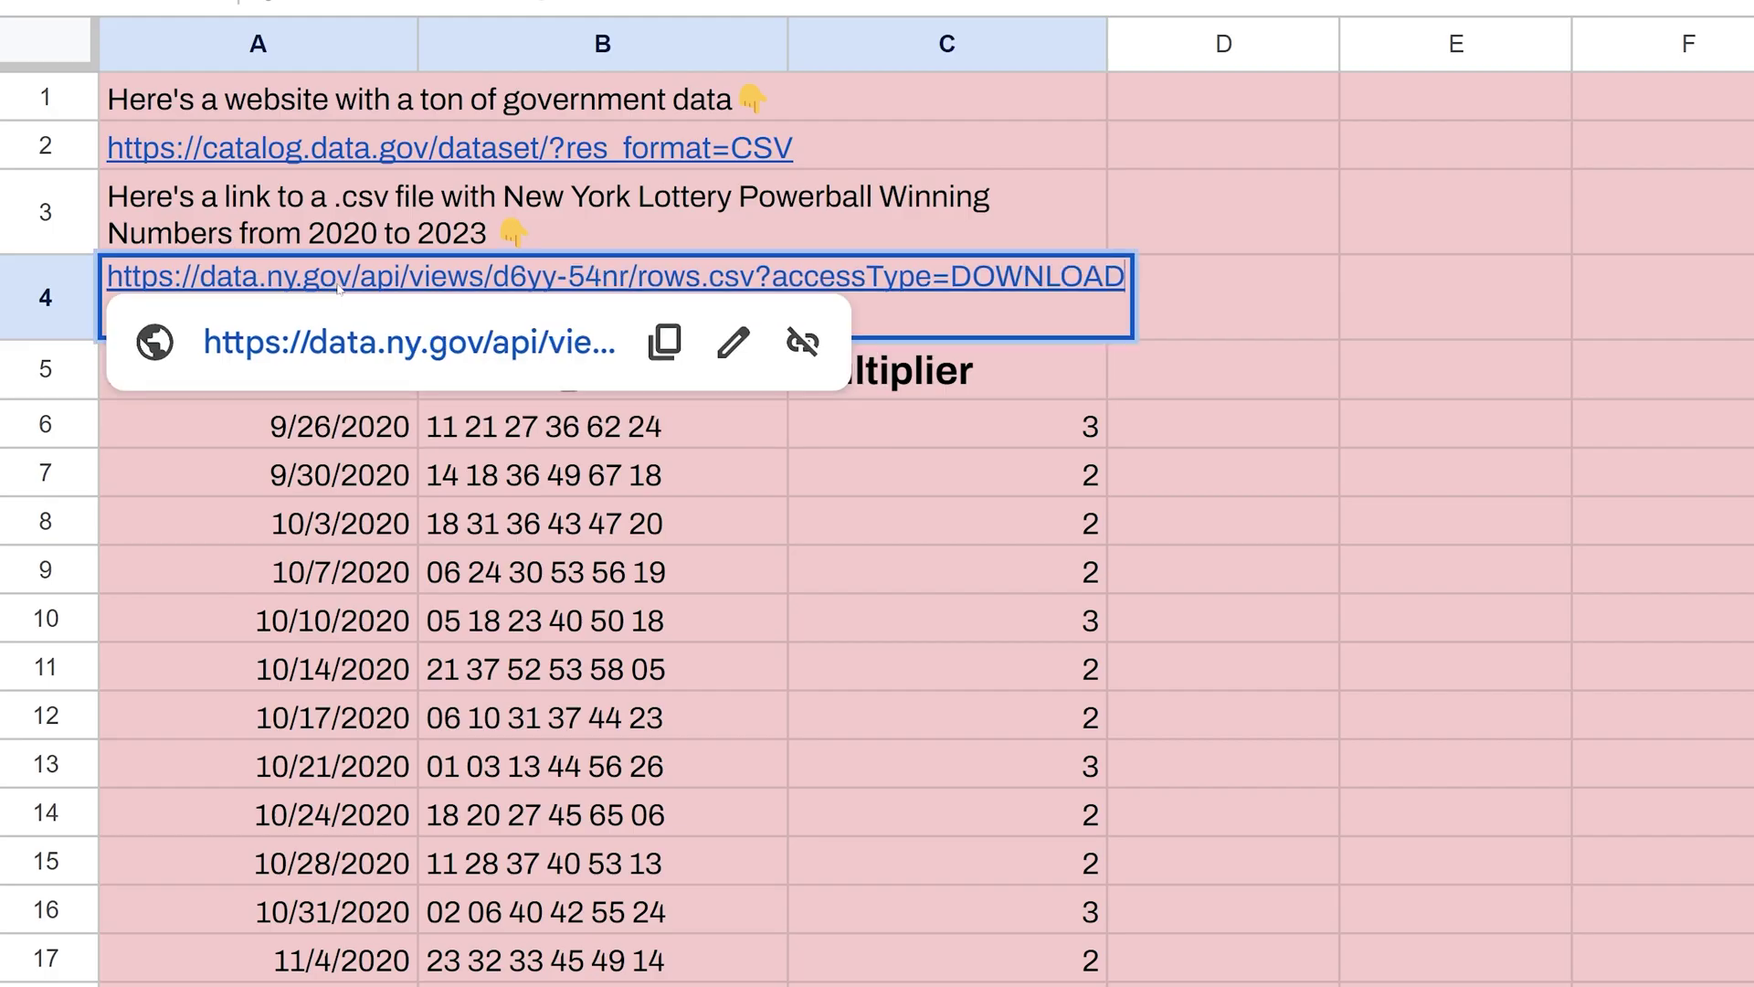
- Enter =IMPORTDATA(A4,",") in A5 to load the Powerball CSV with a comma delimiter
left_click(356, 470)
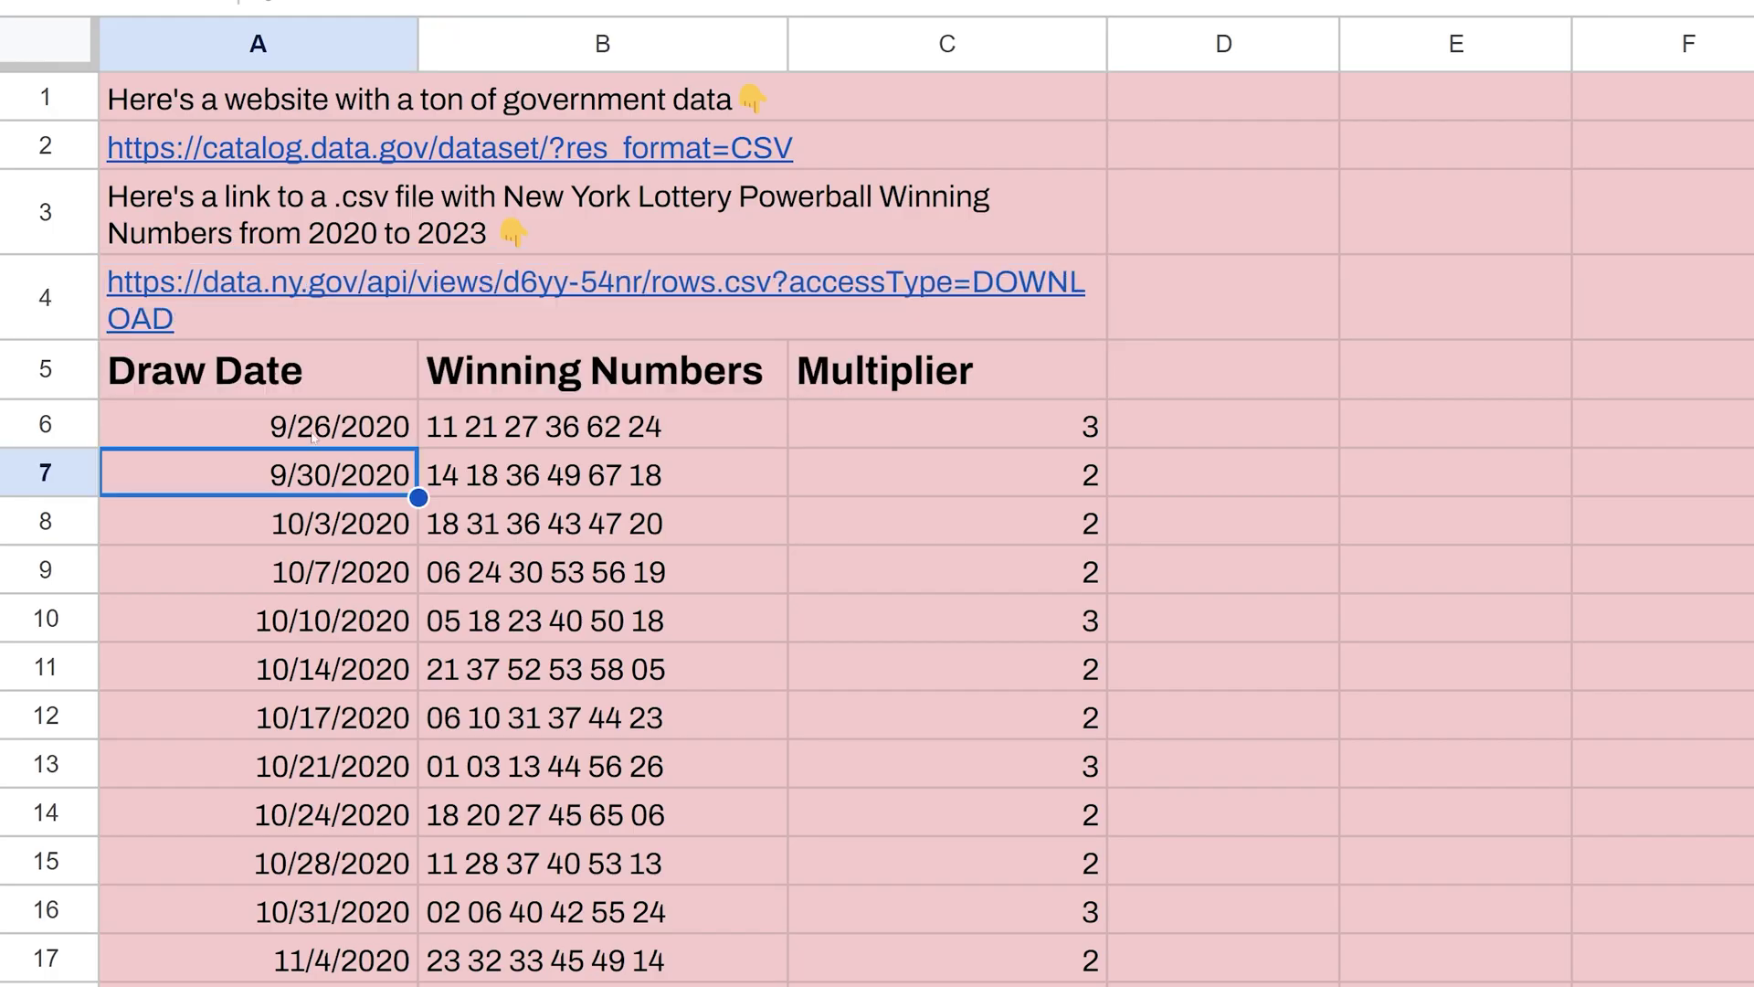
left_click(313, 436)
key("Up")
type("=IMPORTDATA(A4)")
left_click(320, 370)
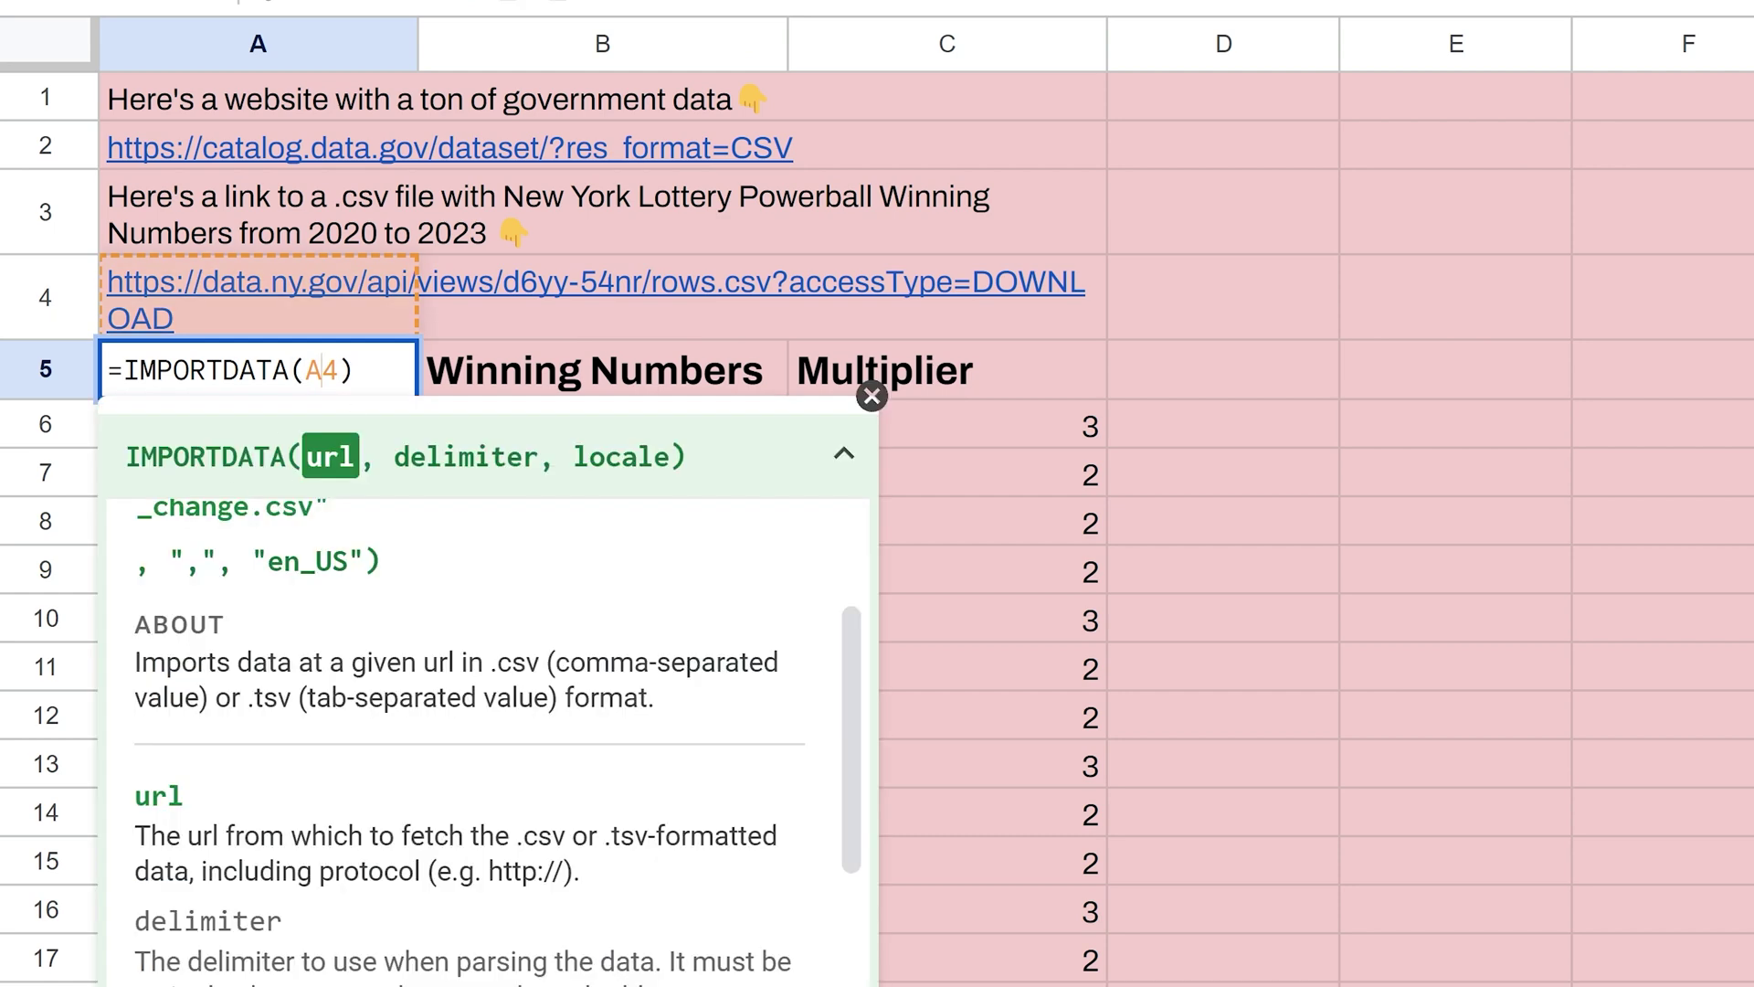
left_click(1021, 647)
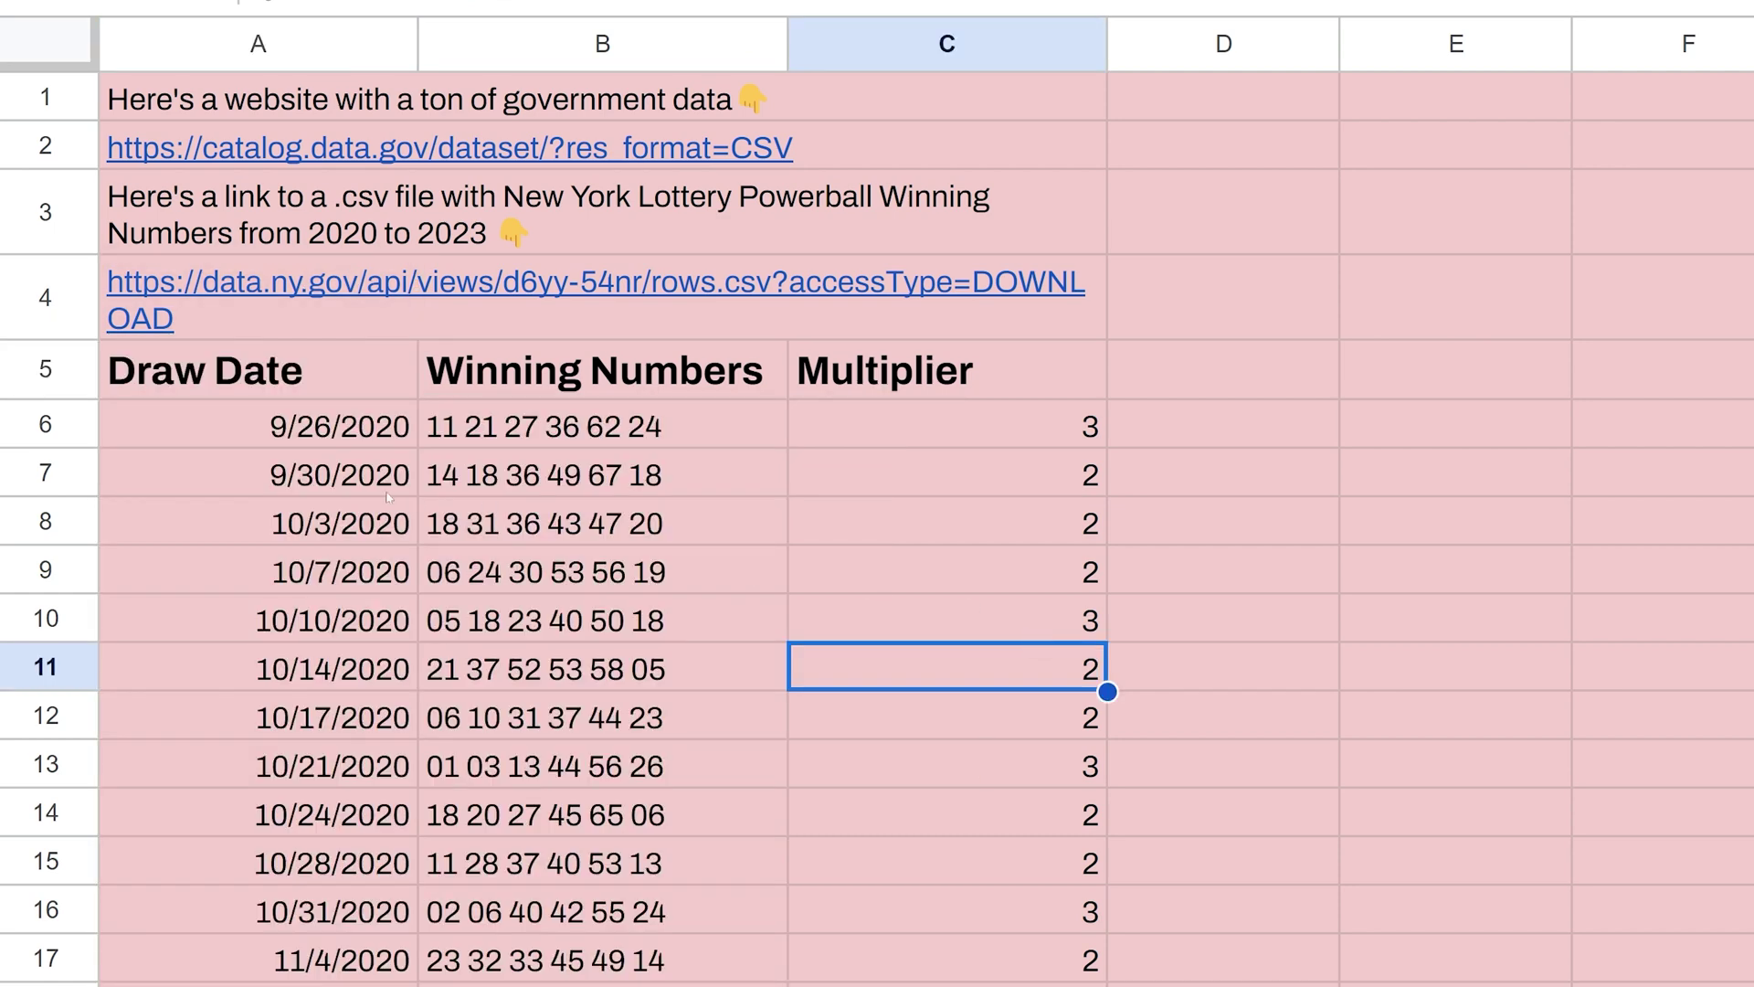
left_click(275, 391)
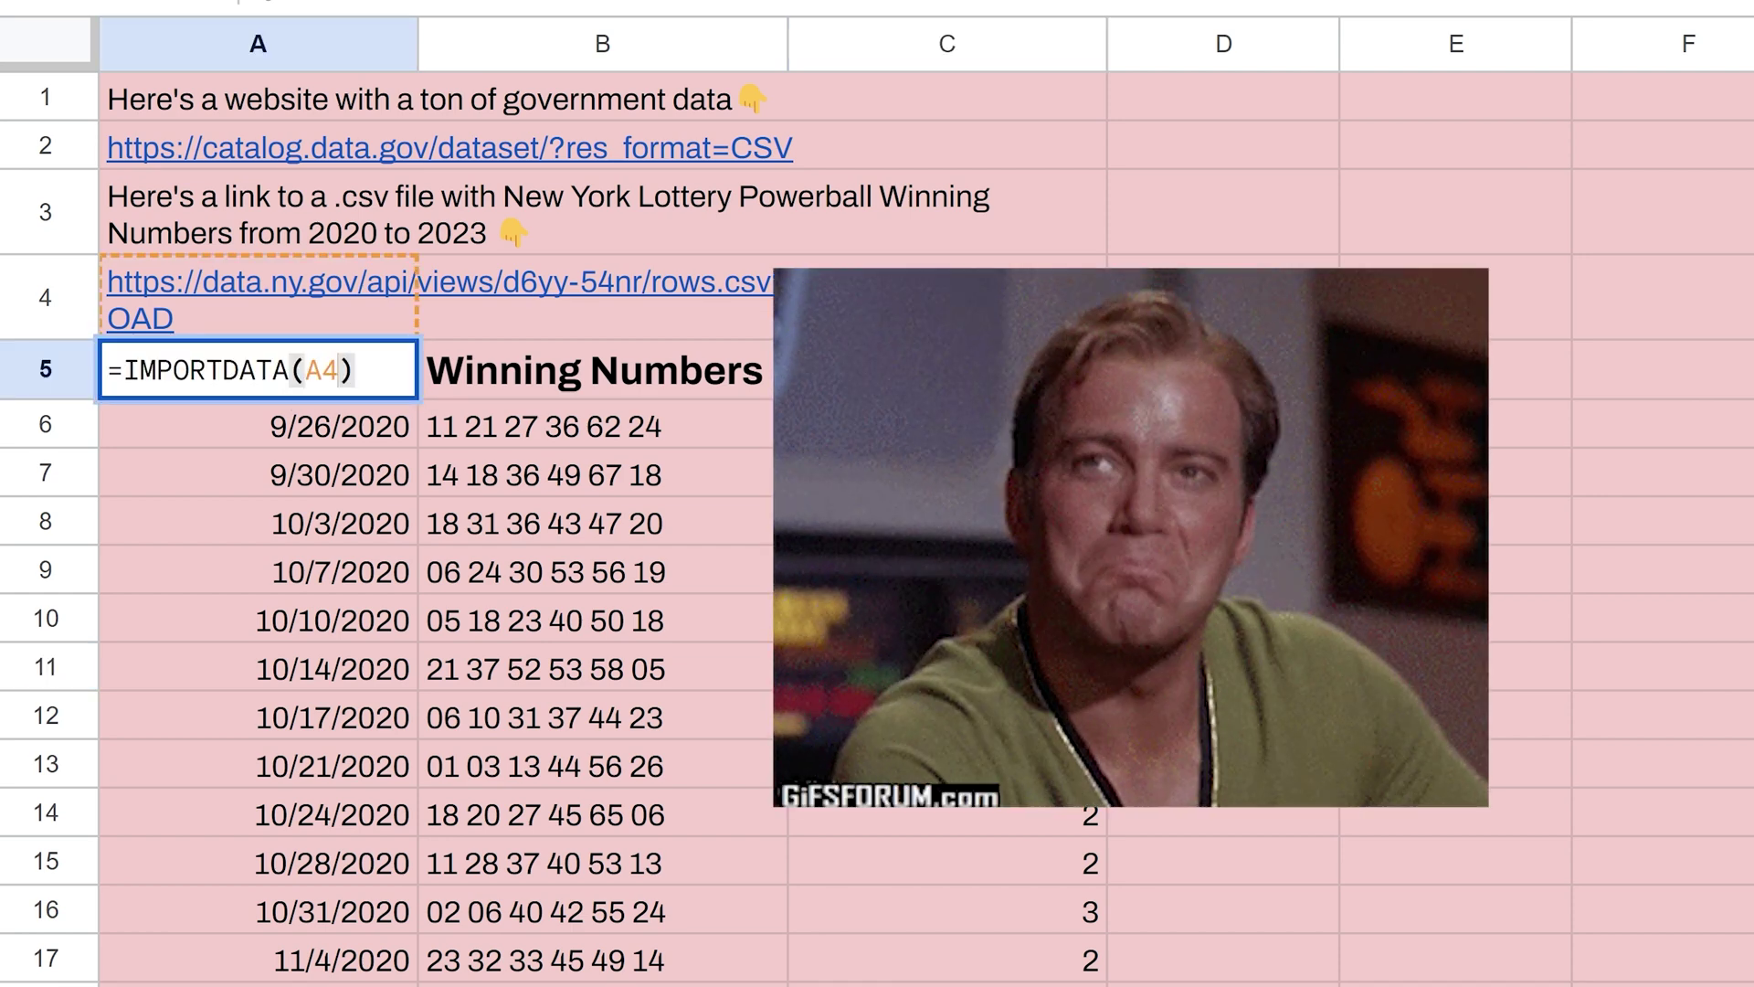
key("Left")
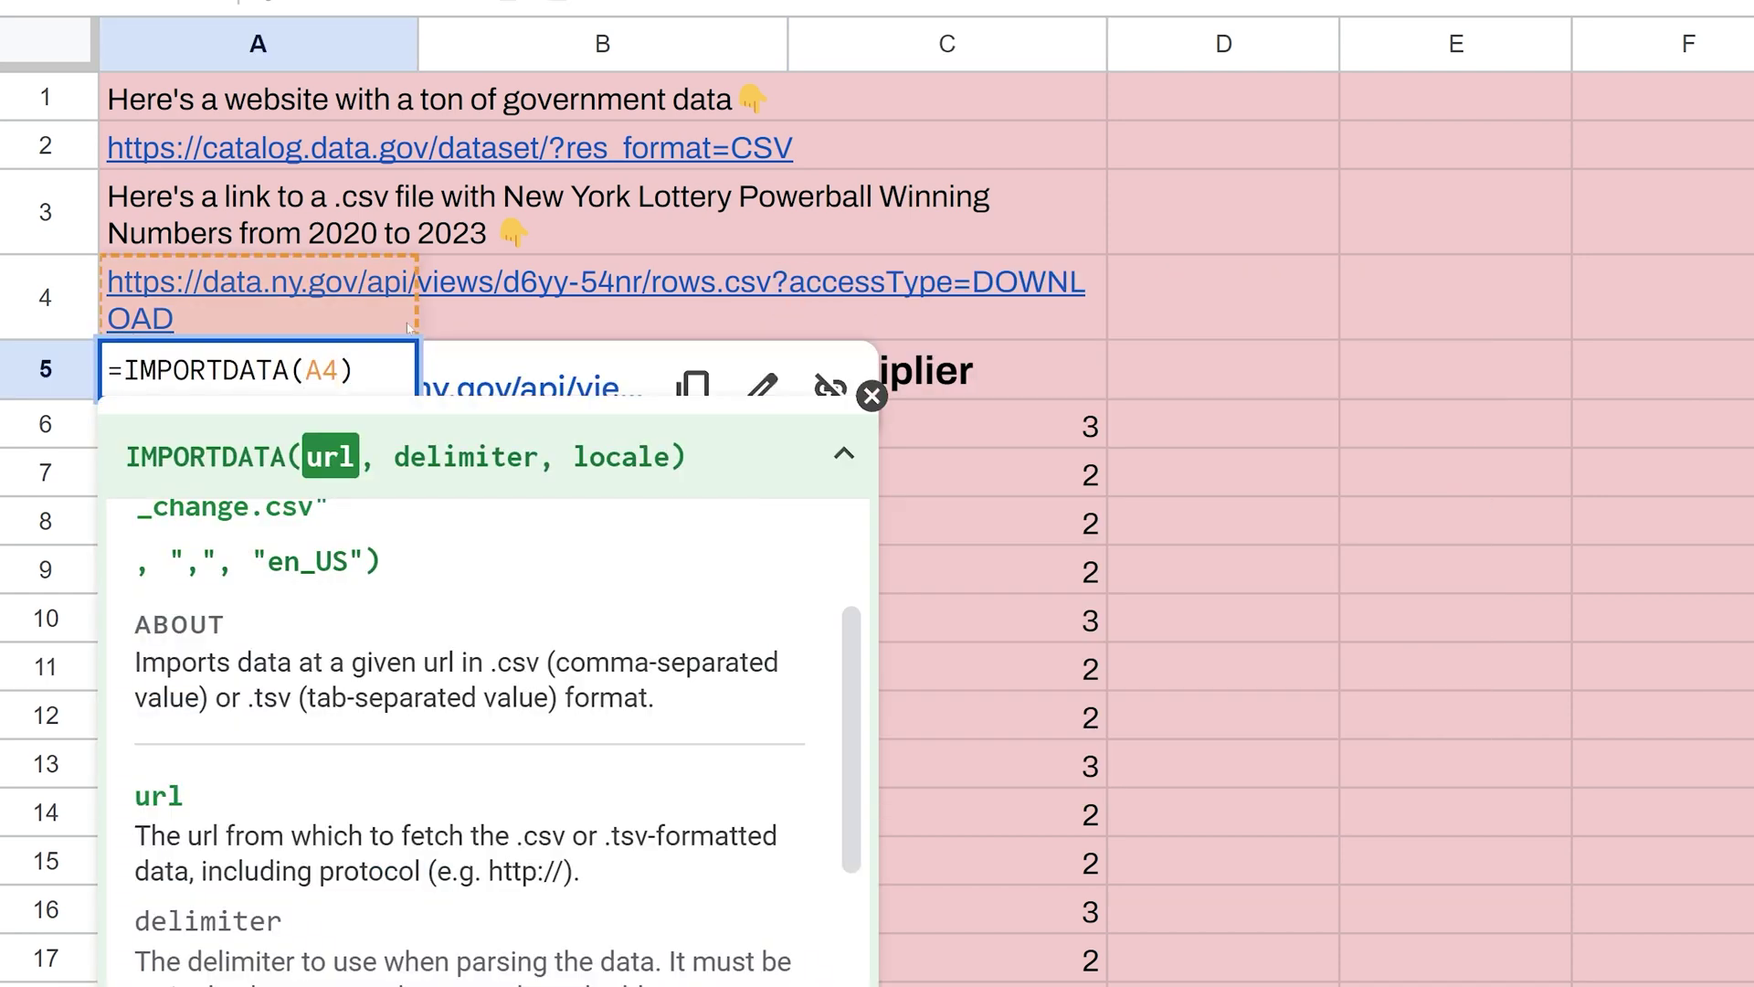
type(",\",\"")
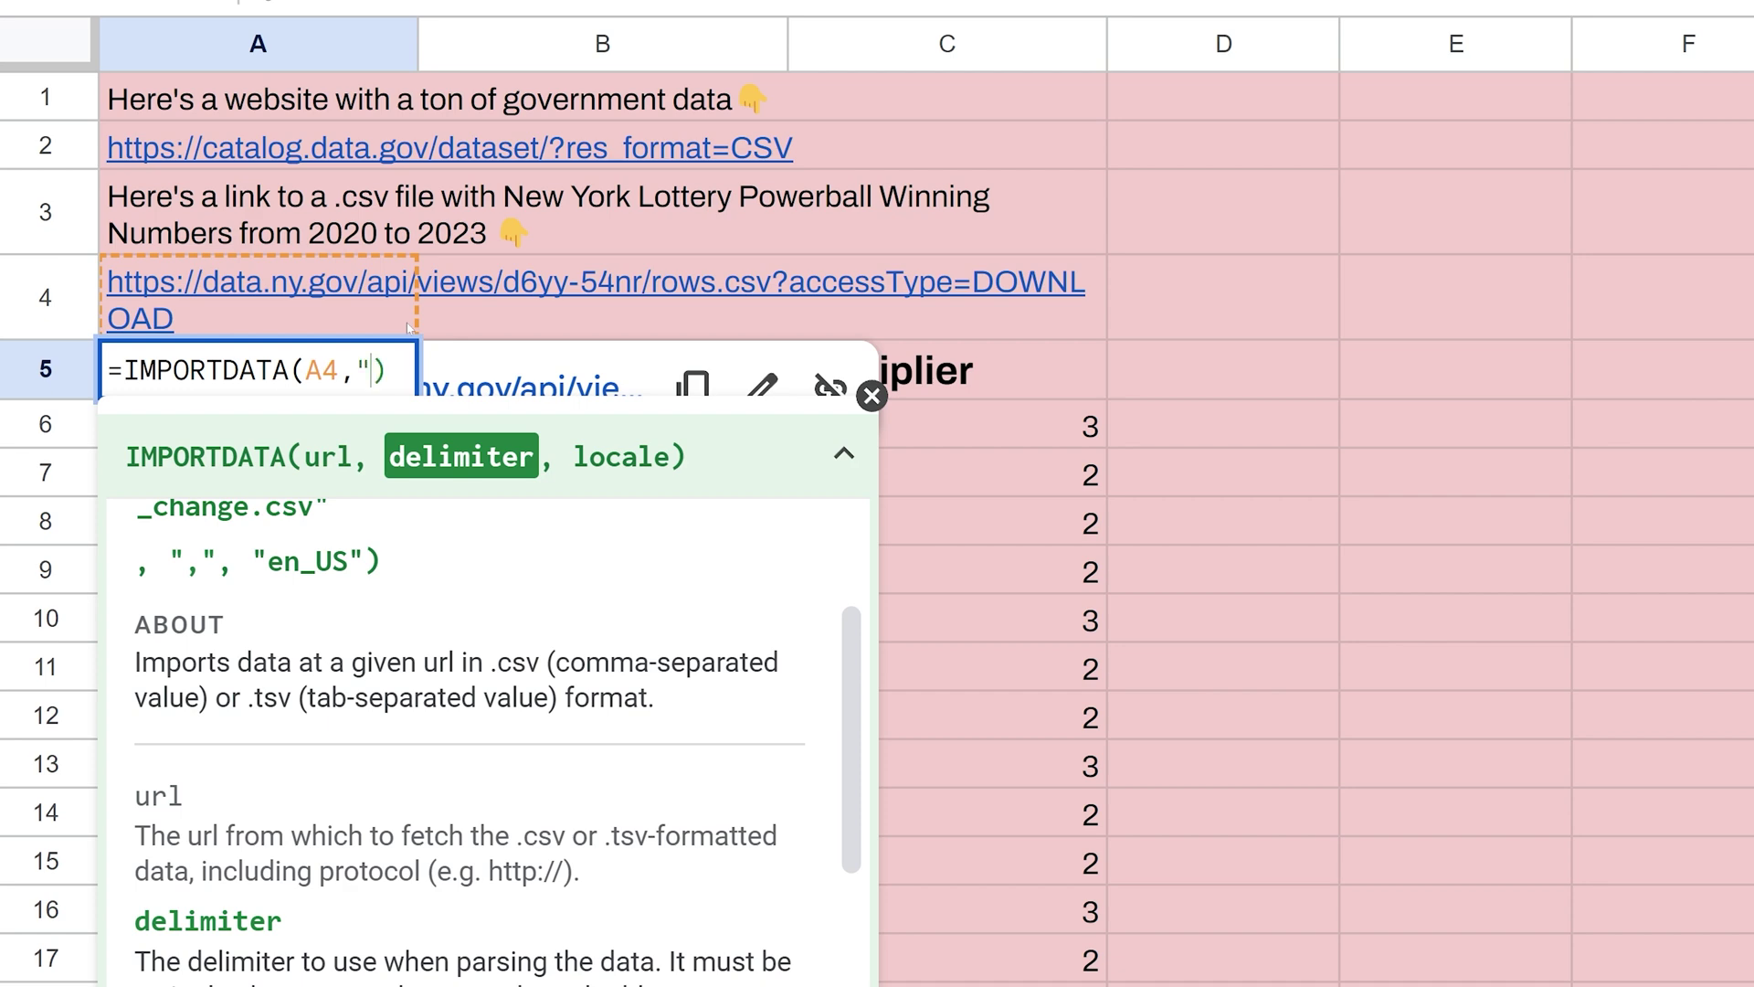
key("Return")
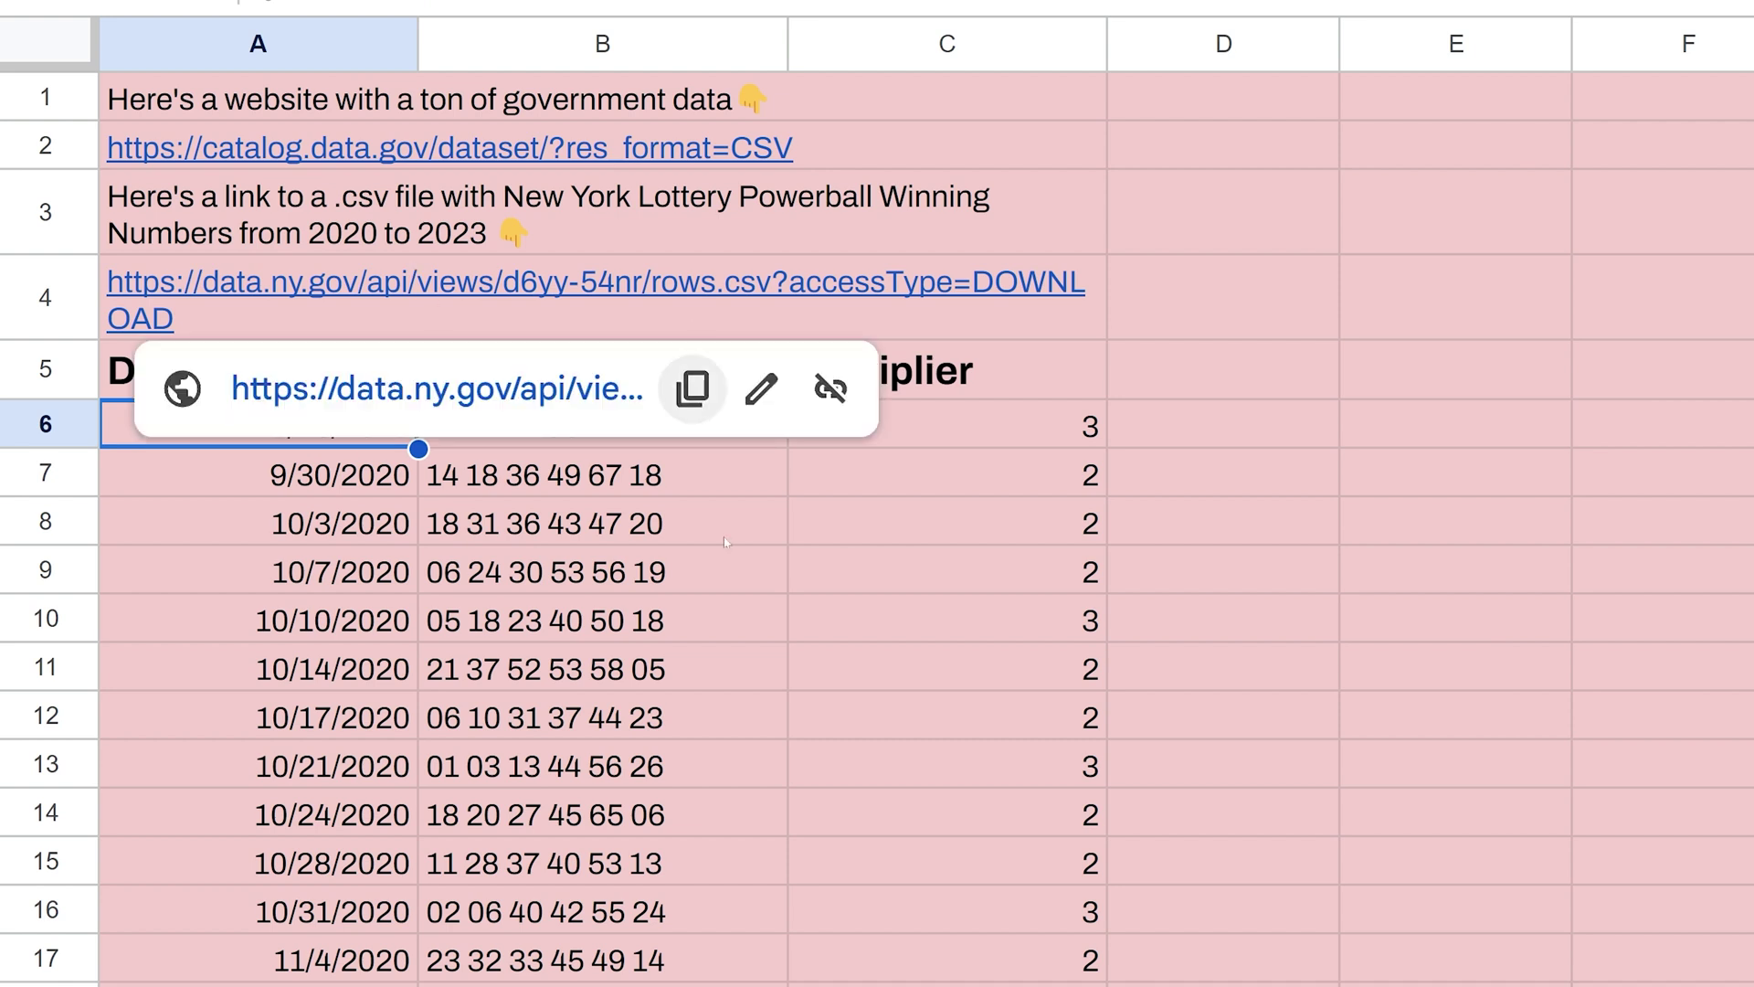
- Review the imported Powerball draw dates and winning numbers
left_click(707, 653)
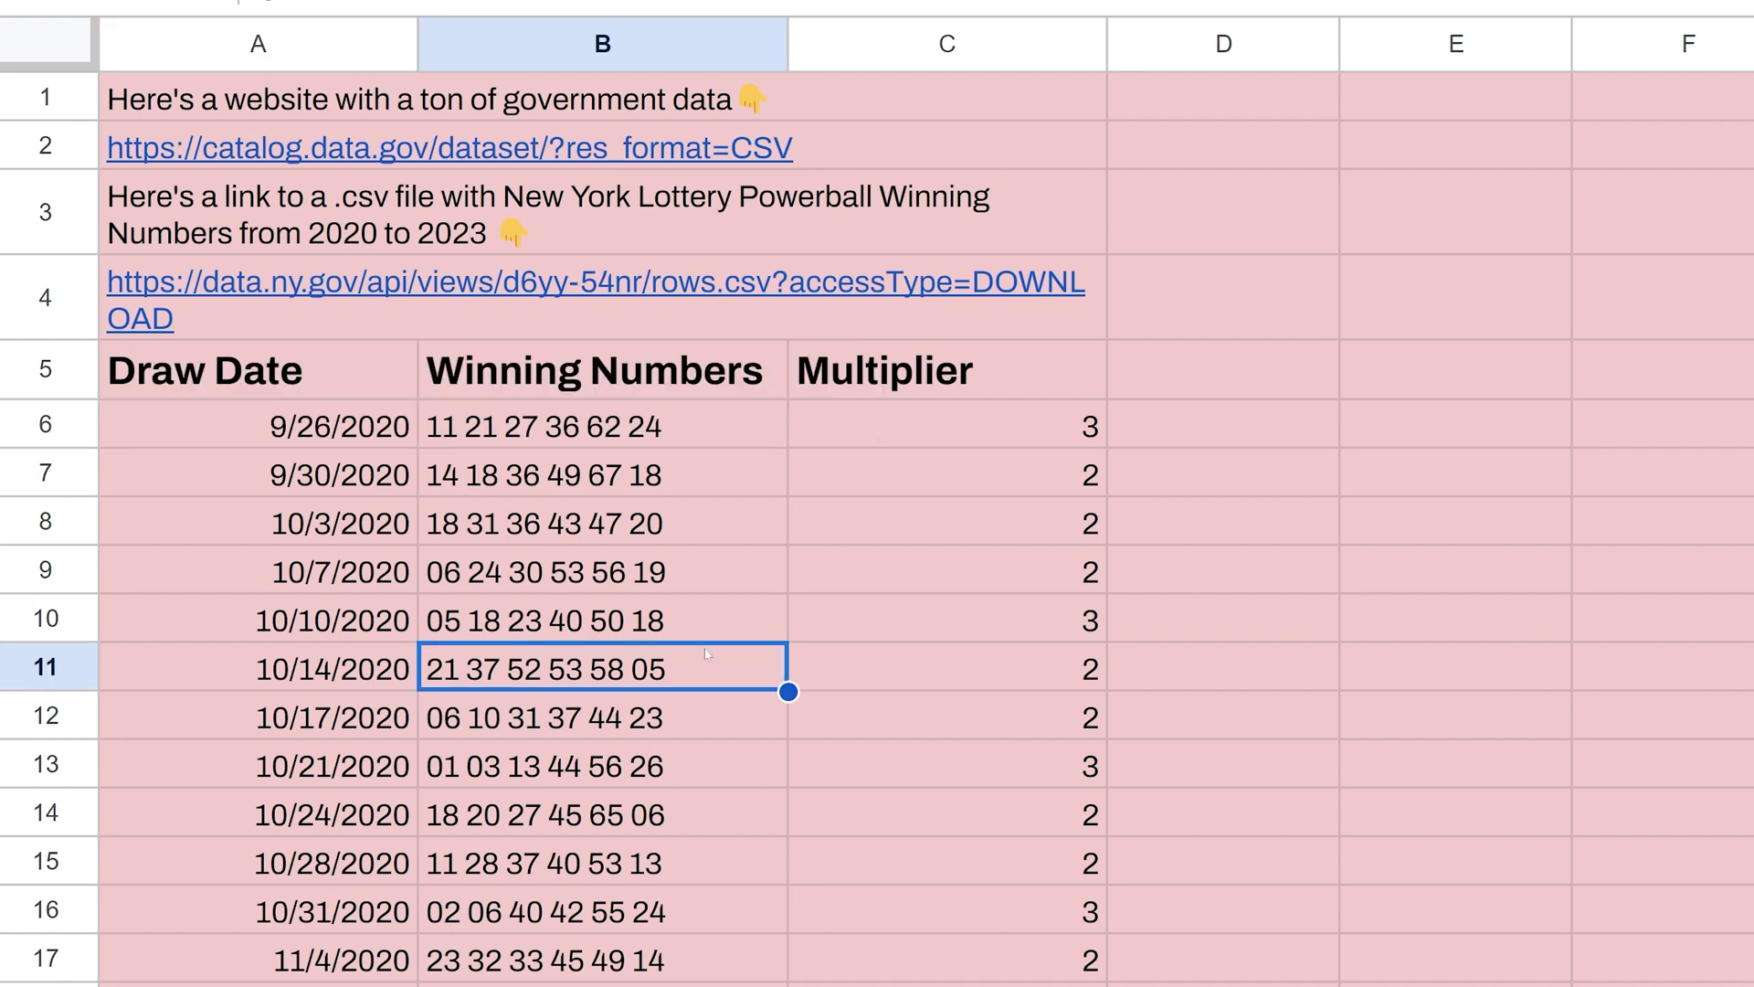
left_click(371, 431)
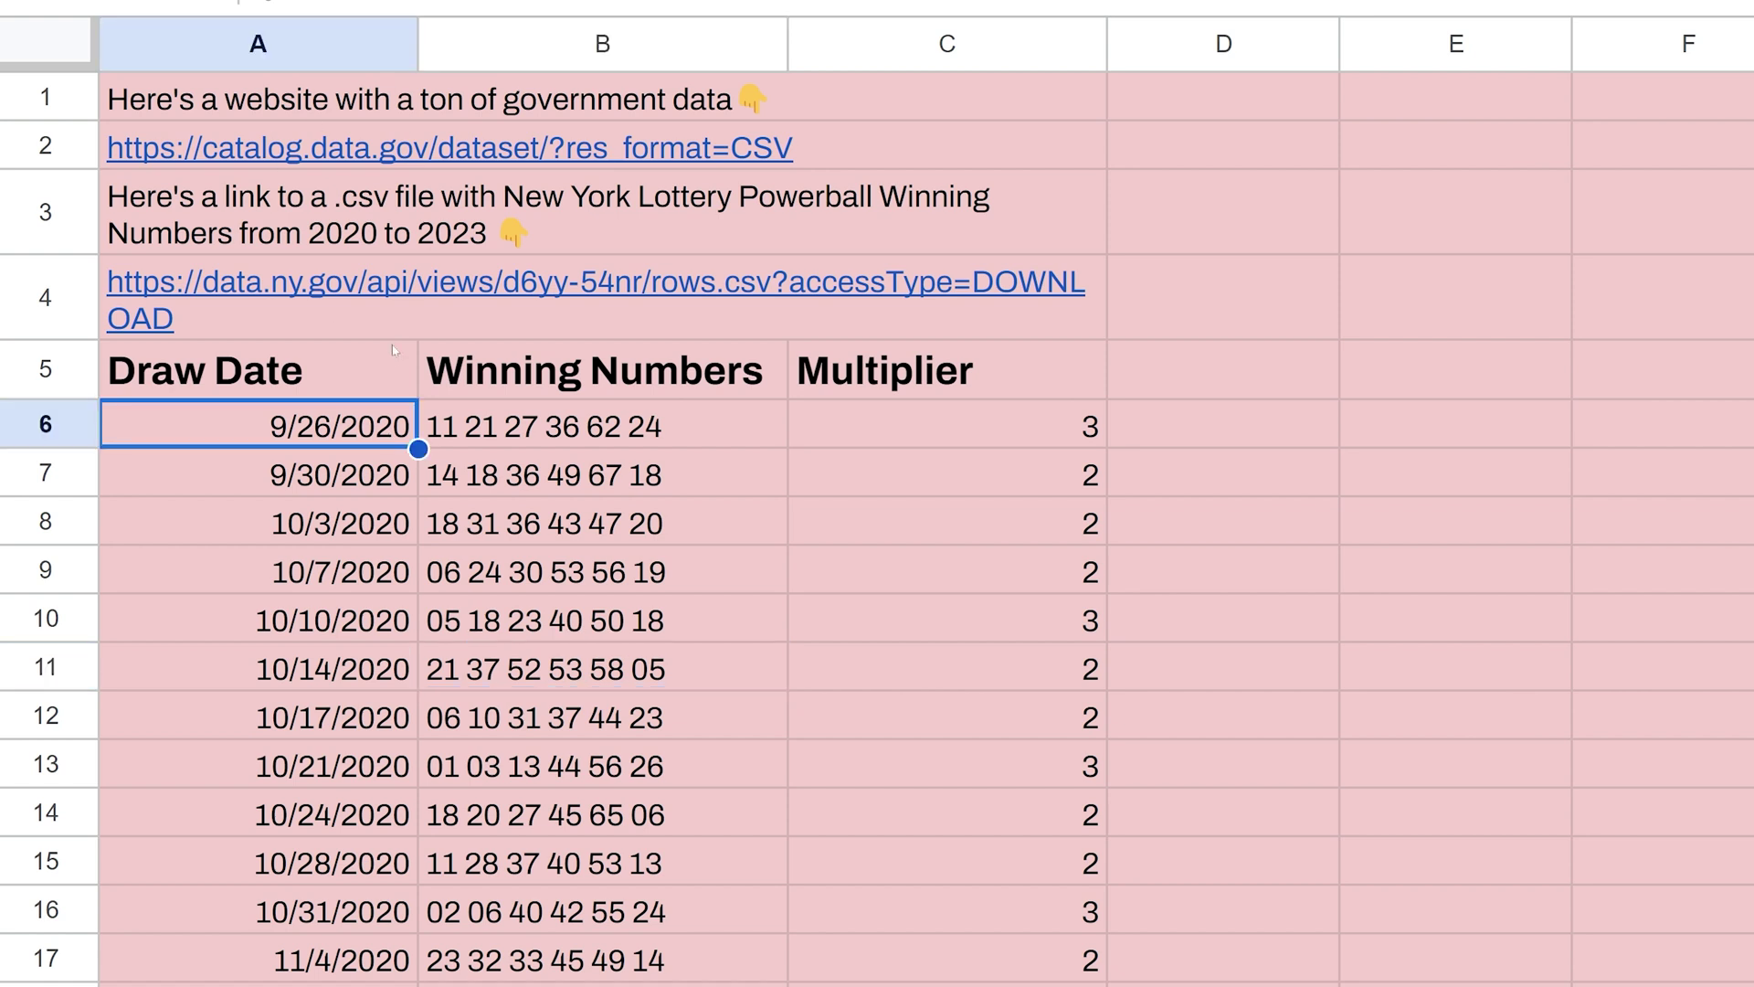
left_click(383, 371)
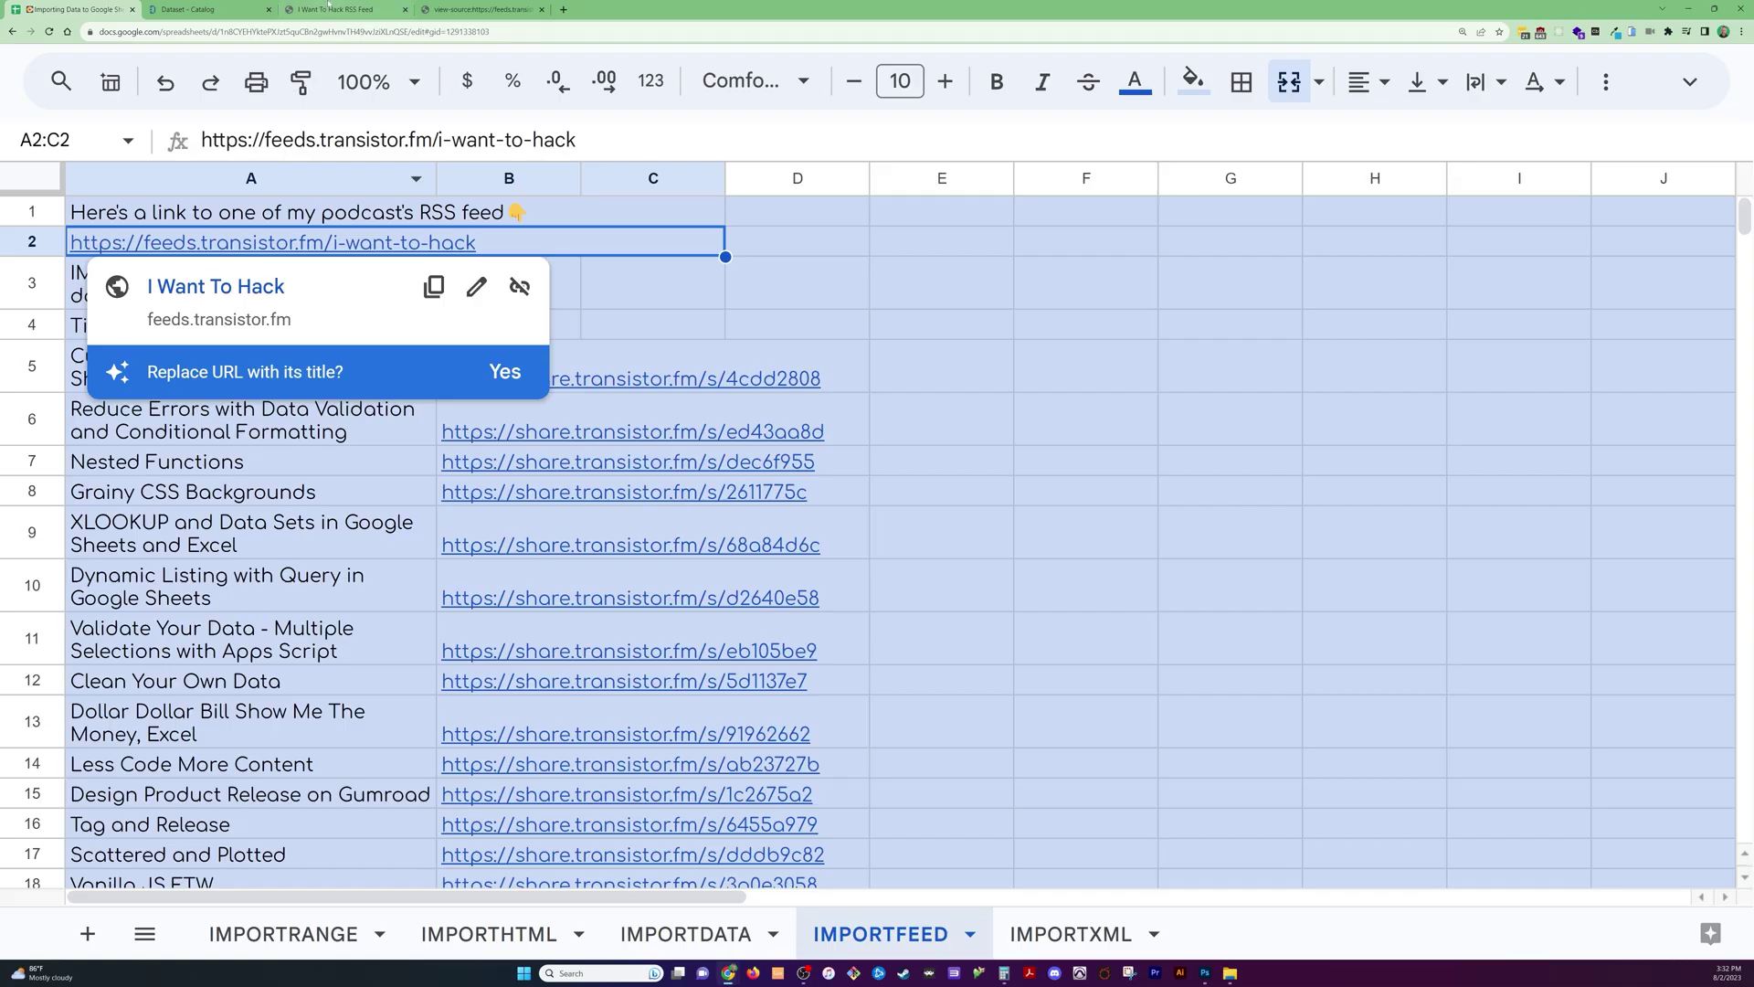
left_click(329, 9)
- Scroll the Transistor feed's XML source down to the Sacred Geometry item
scroll(877, 512, "down", 10)
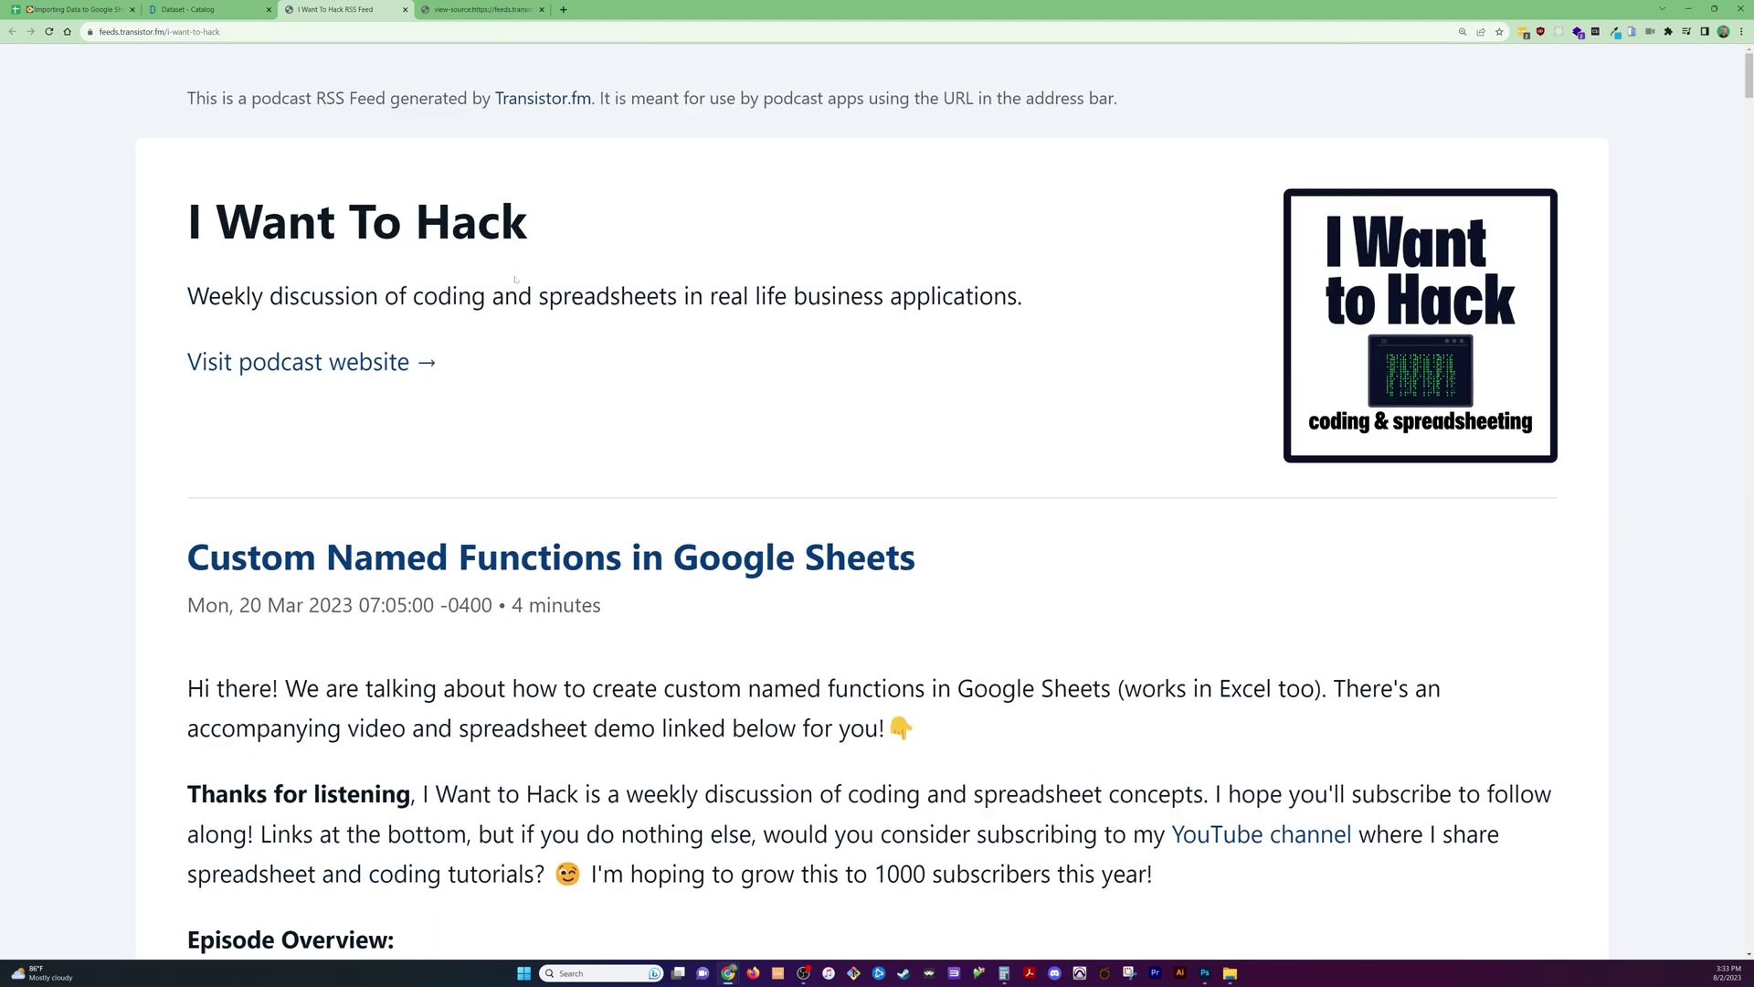
scroll(516, 279, "down", 10)
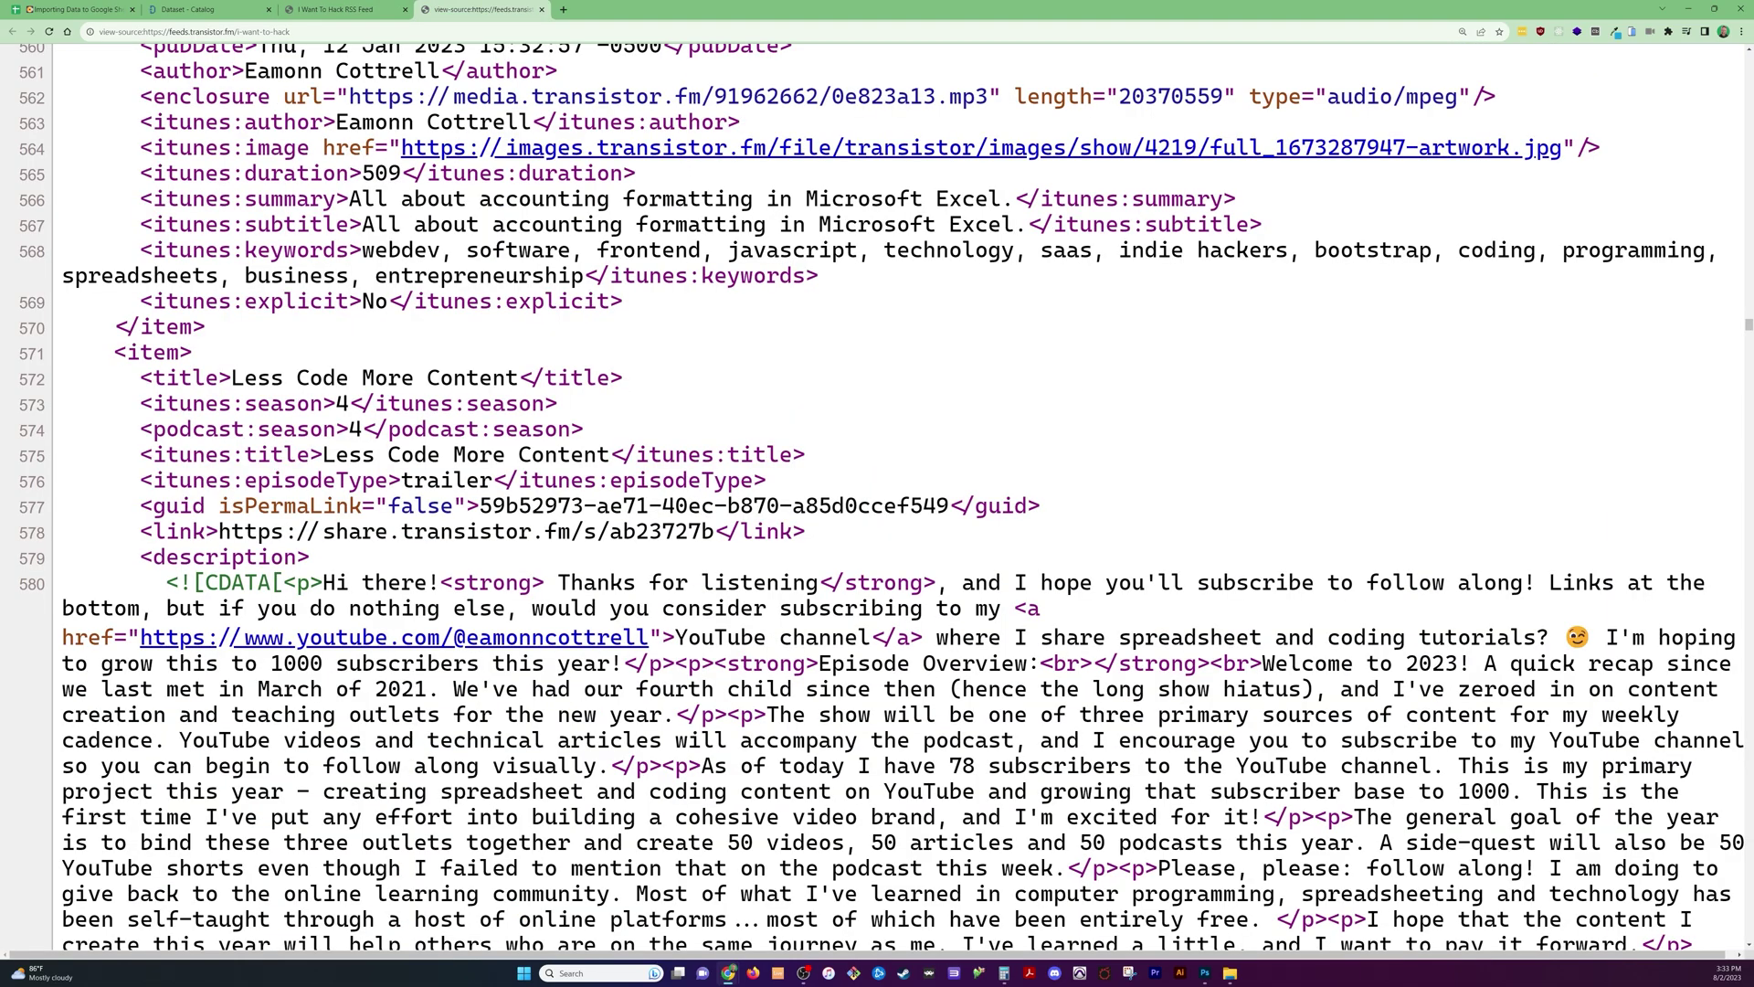
scroll(877, 498, "down", 10)
scroll(877, 498, "down", 20)
scroll(877, 498, "down", 15)
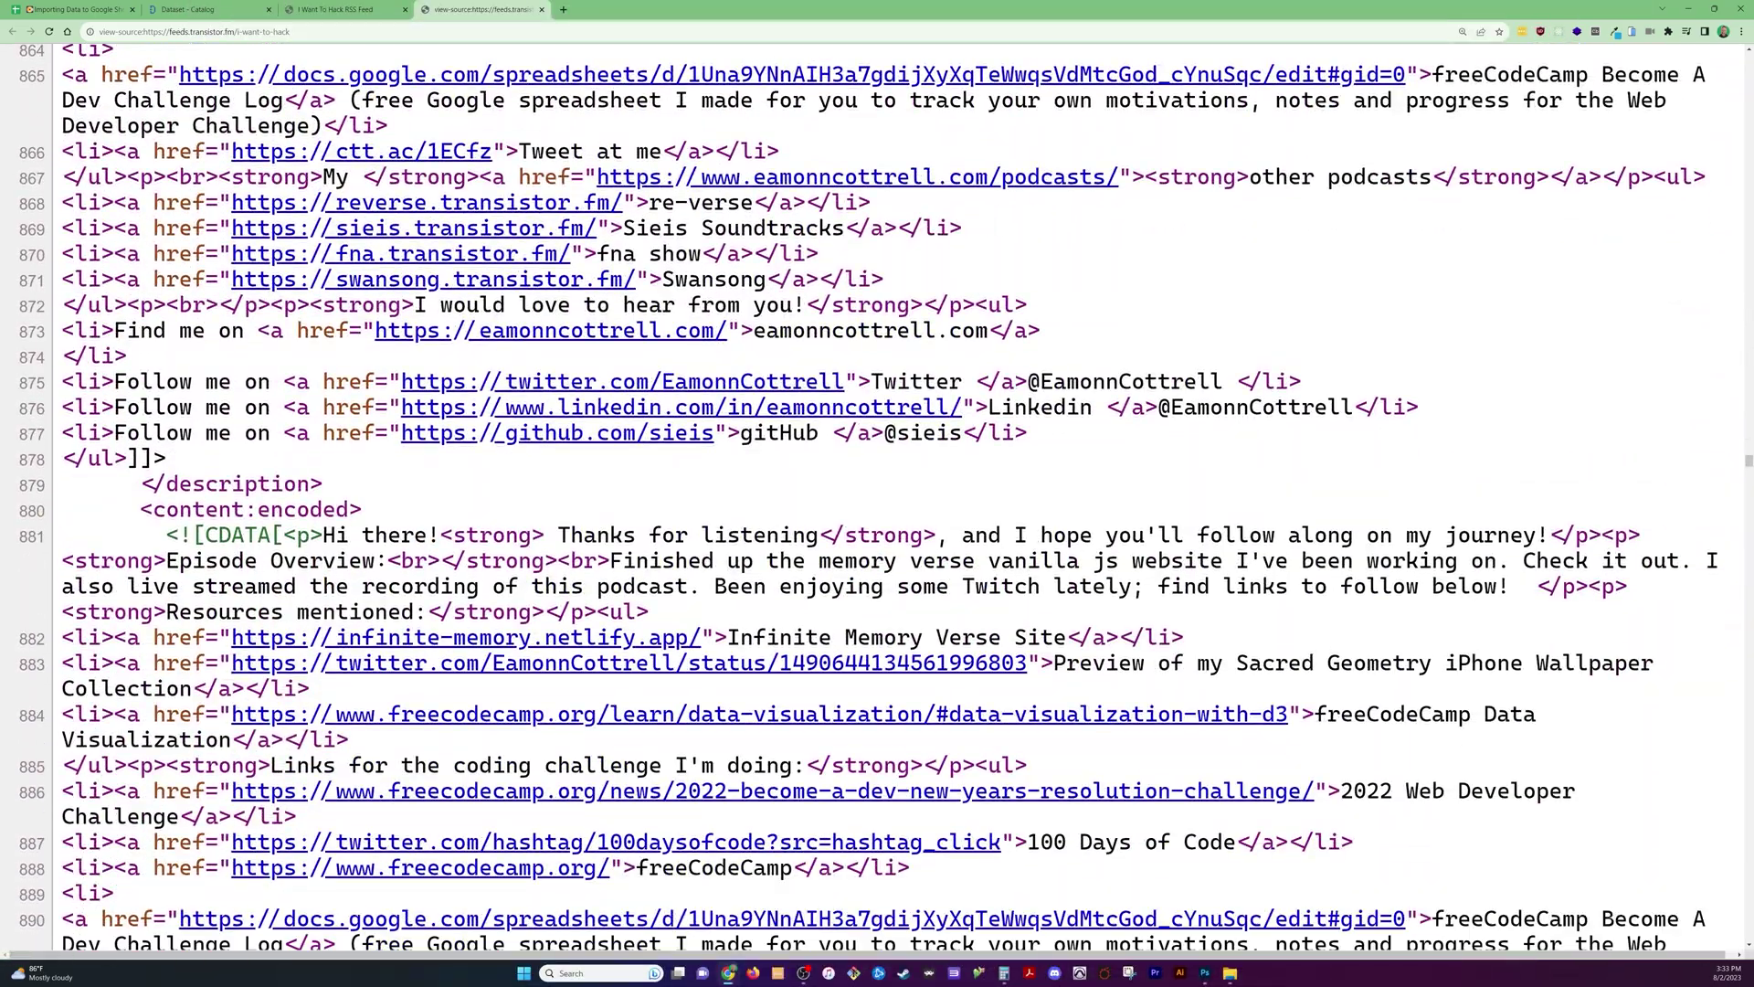
scroll(877, 498, "down", 10)
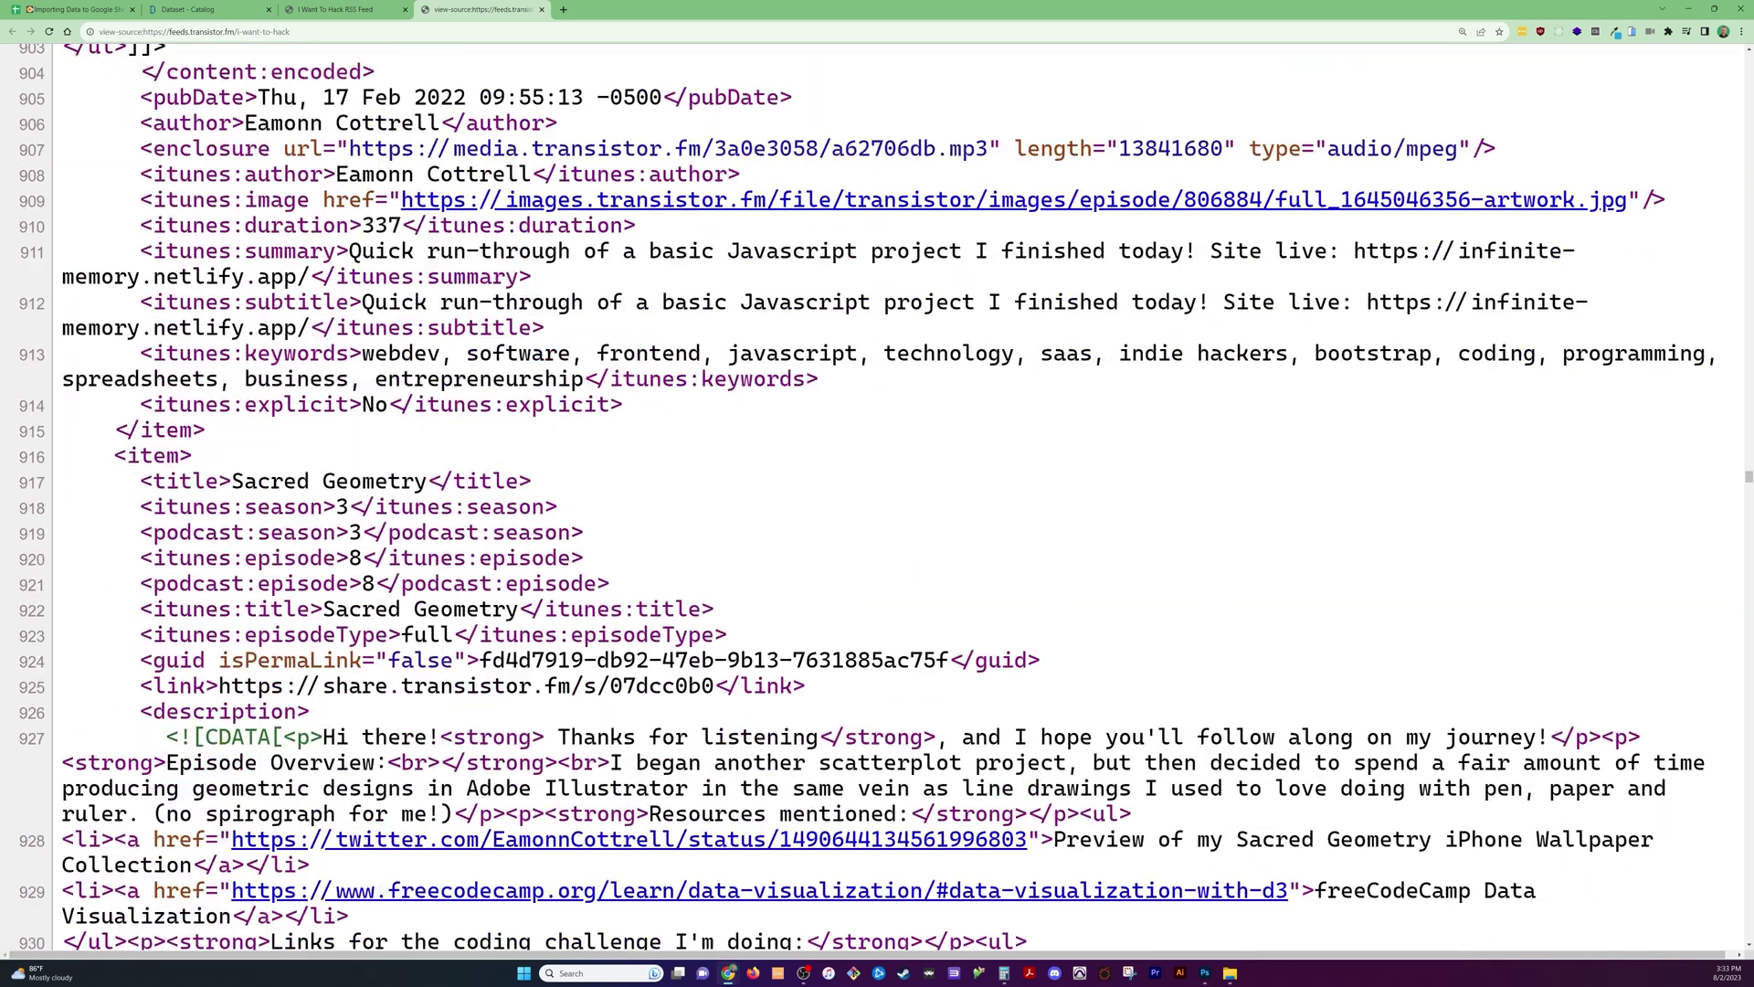
key("ctrl+shift+Tab")
key("ctrl+shift+Tab")
key("ctrl+shift+Tab")
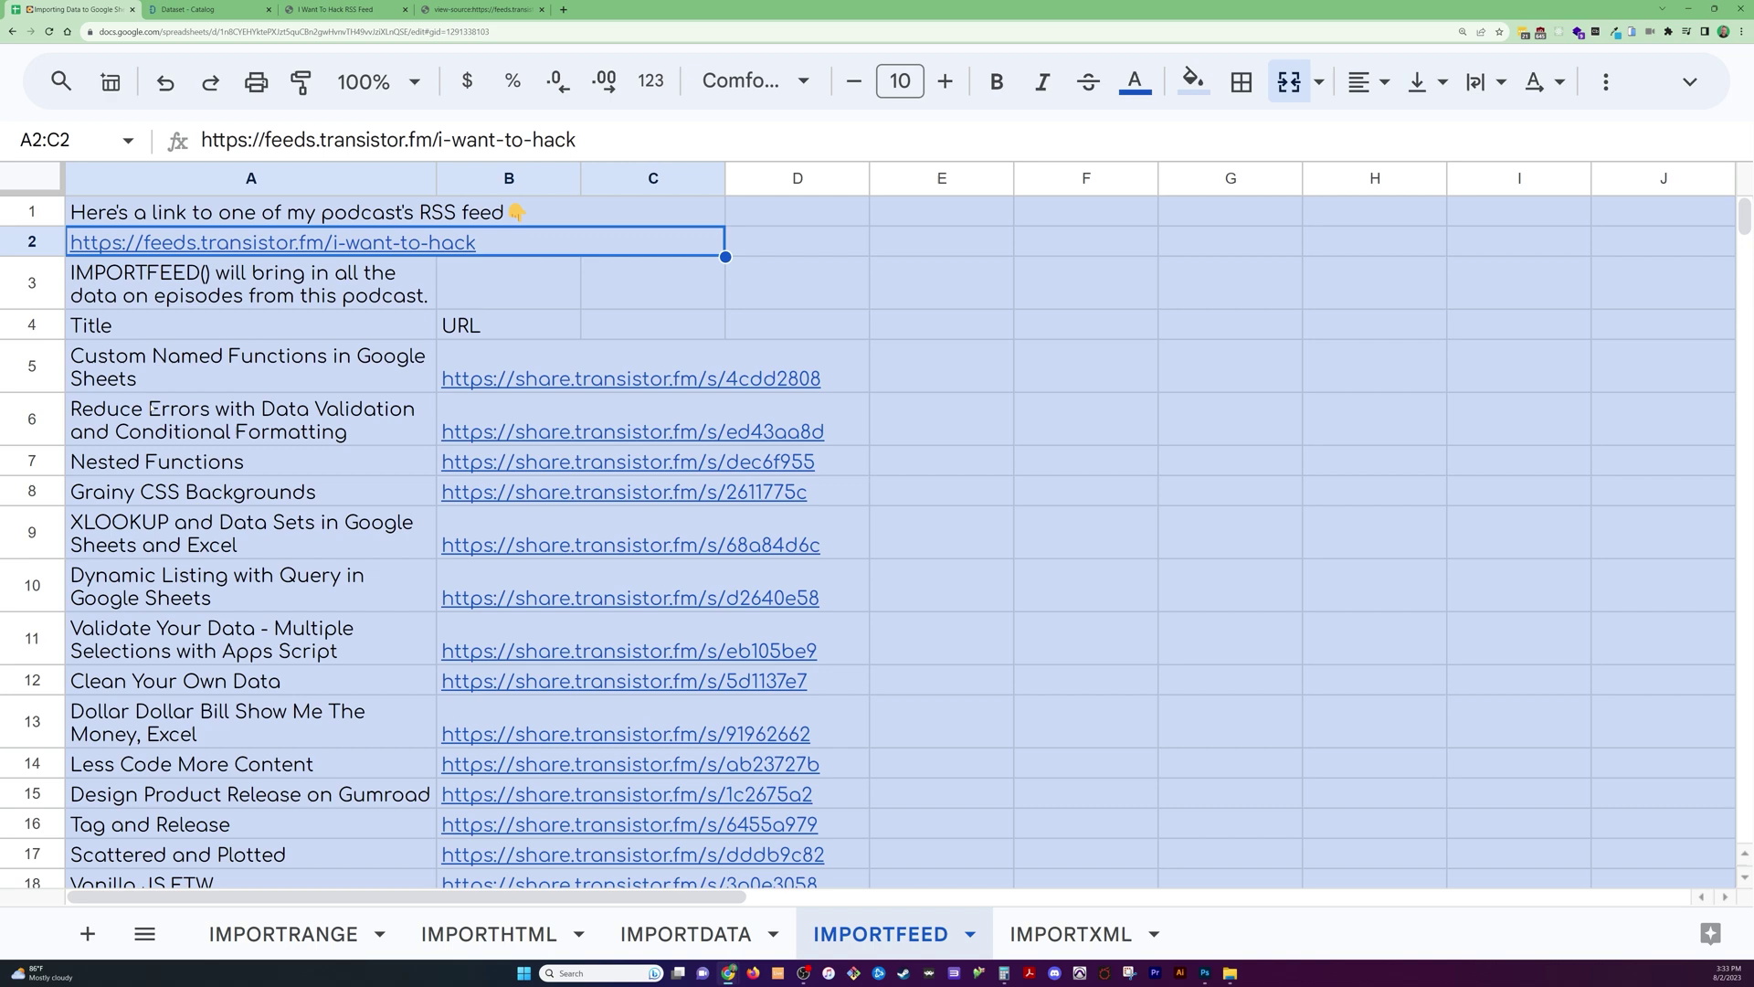
- Walk through A4's IMPORTFEED arguments: feed URL A2, "items title", TRUE headers and 50 items
double_click(185, 329)
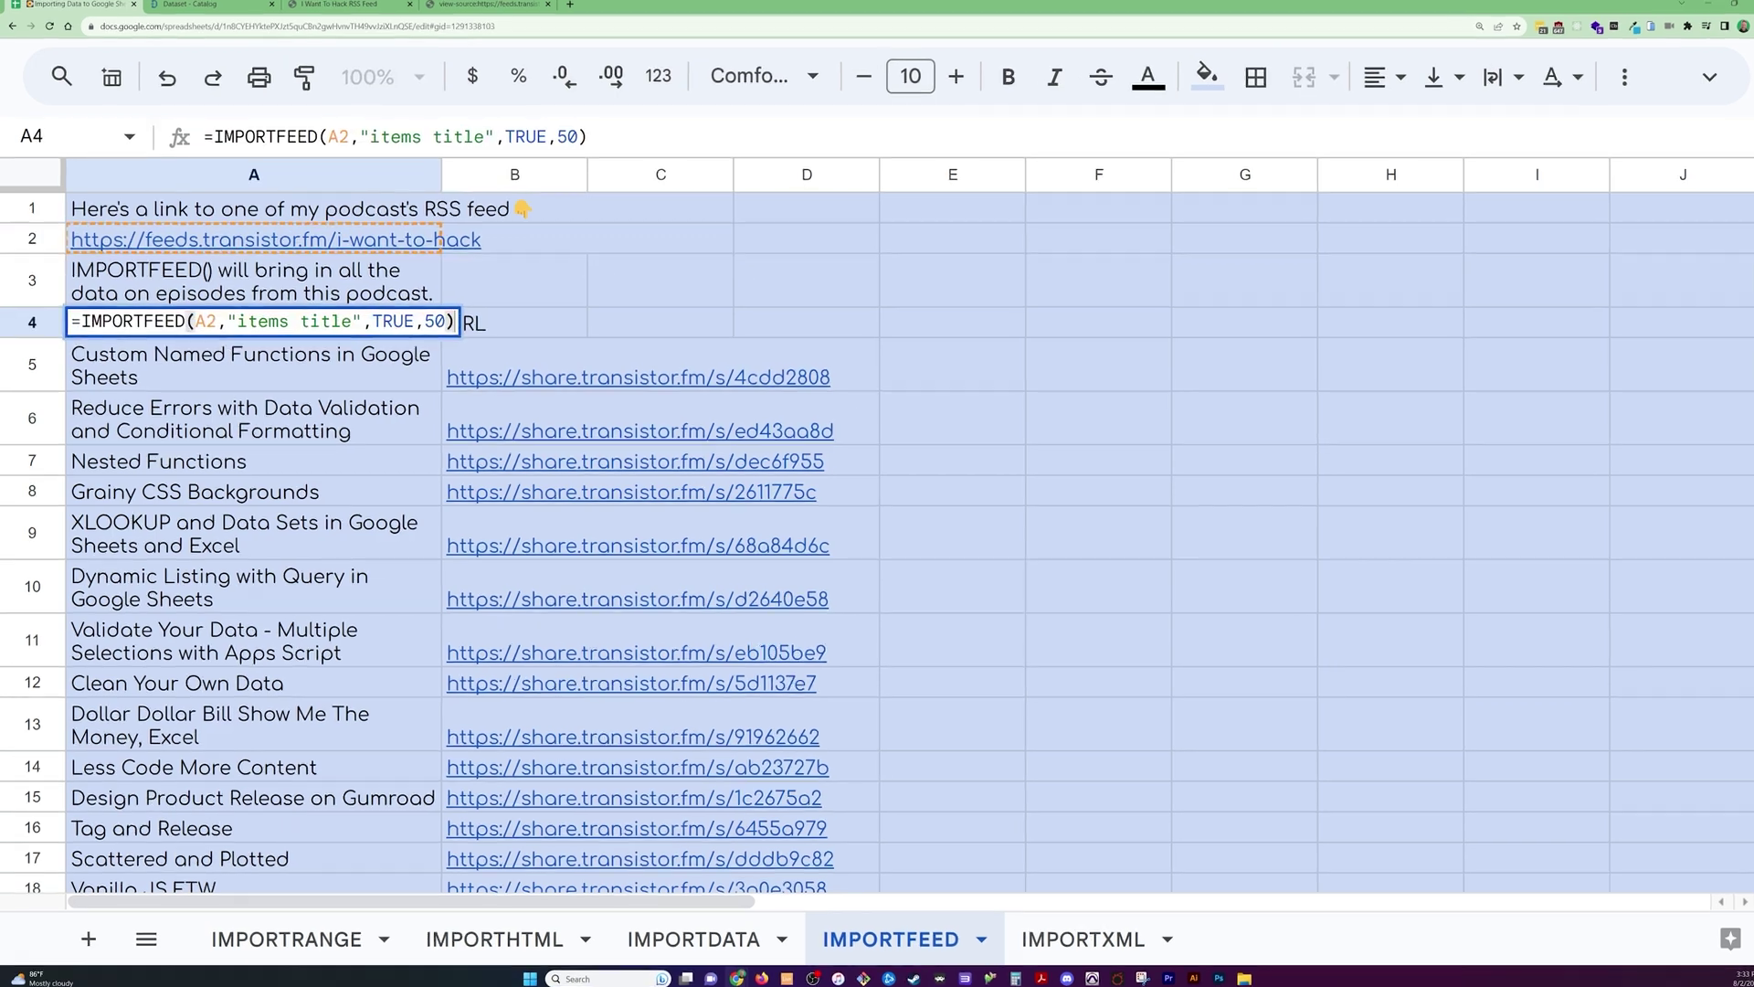
double_click(203, 323)
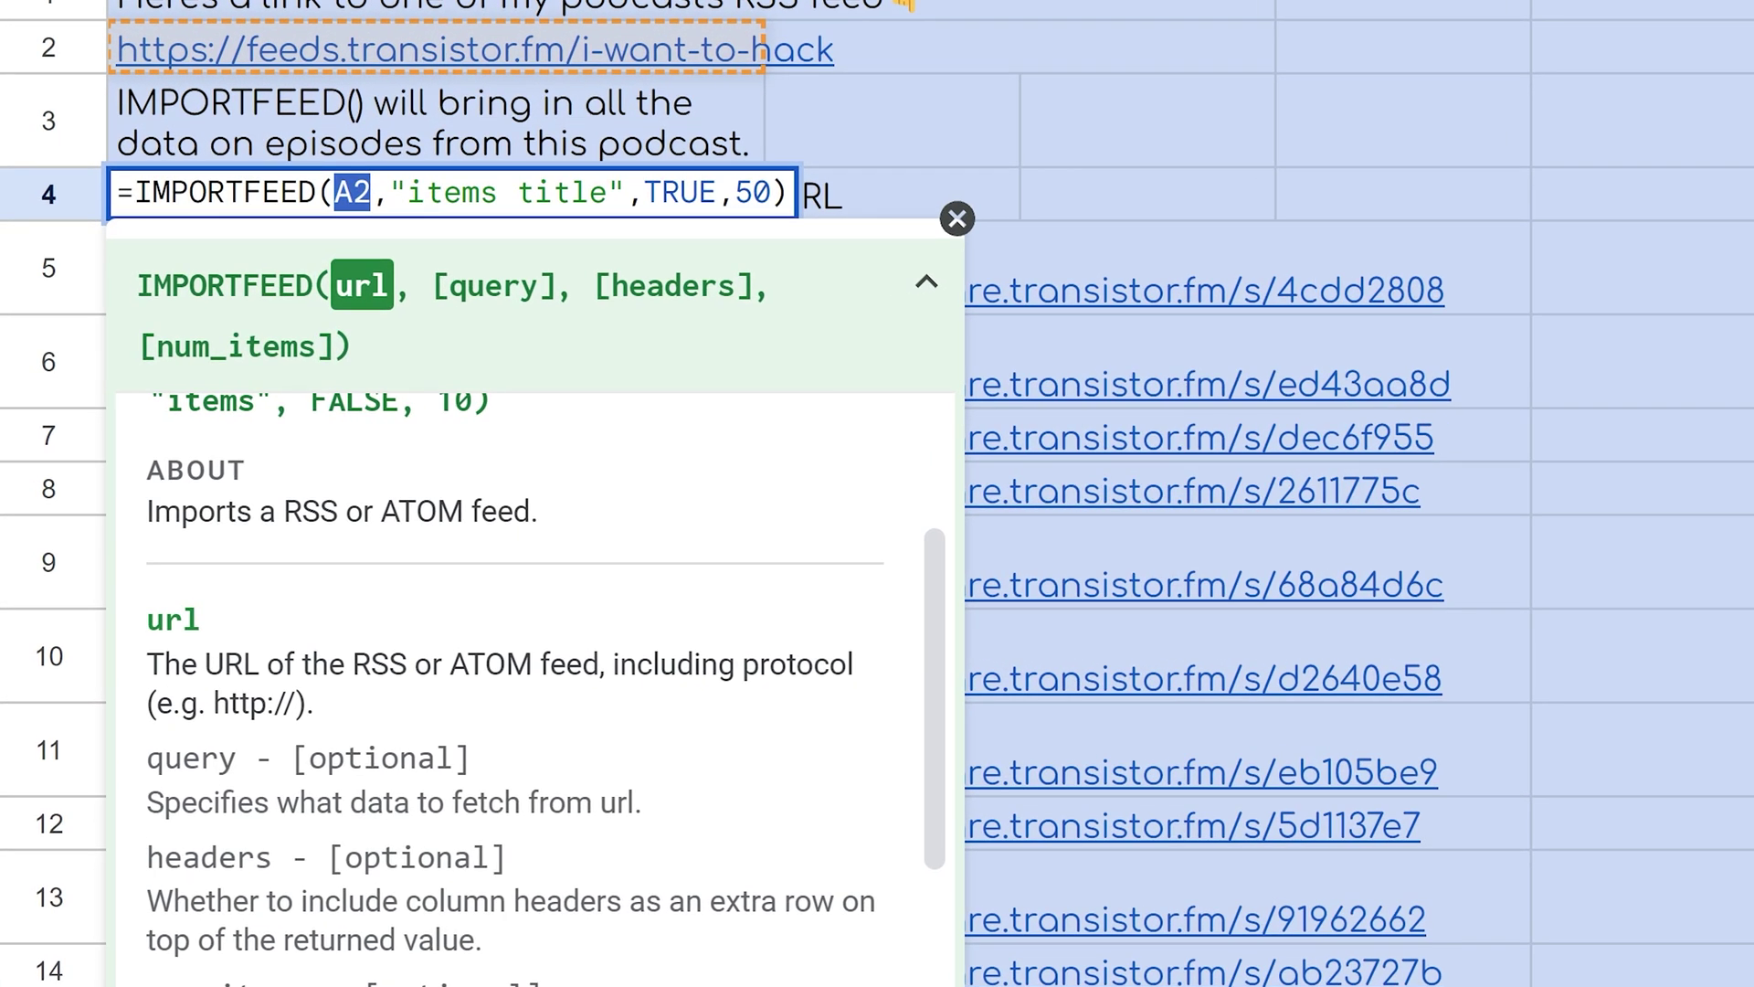
left_click_drag(390, 192, 625, 191)
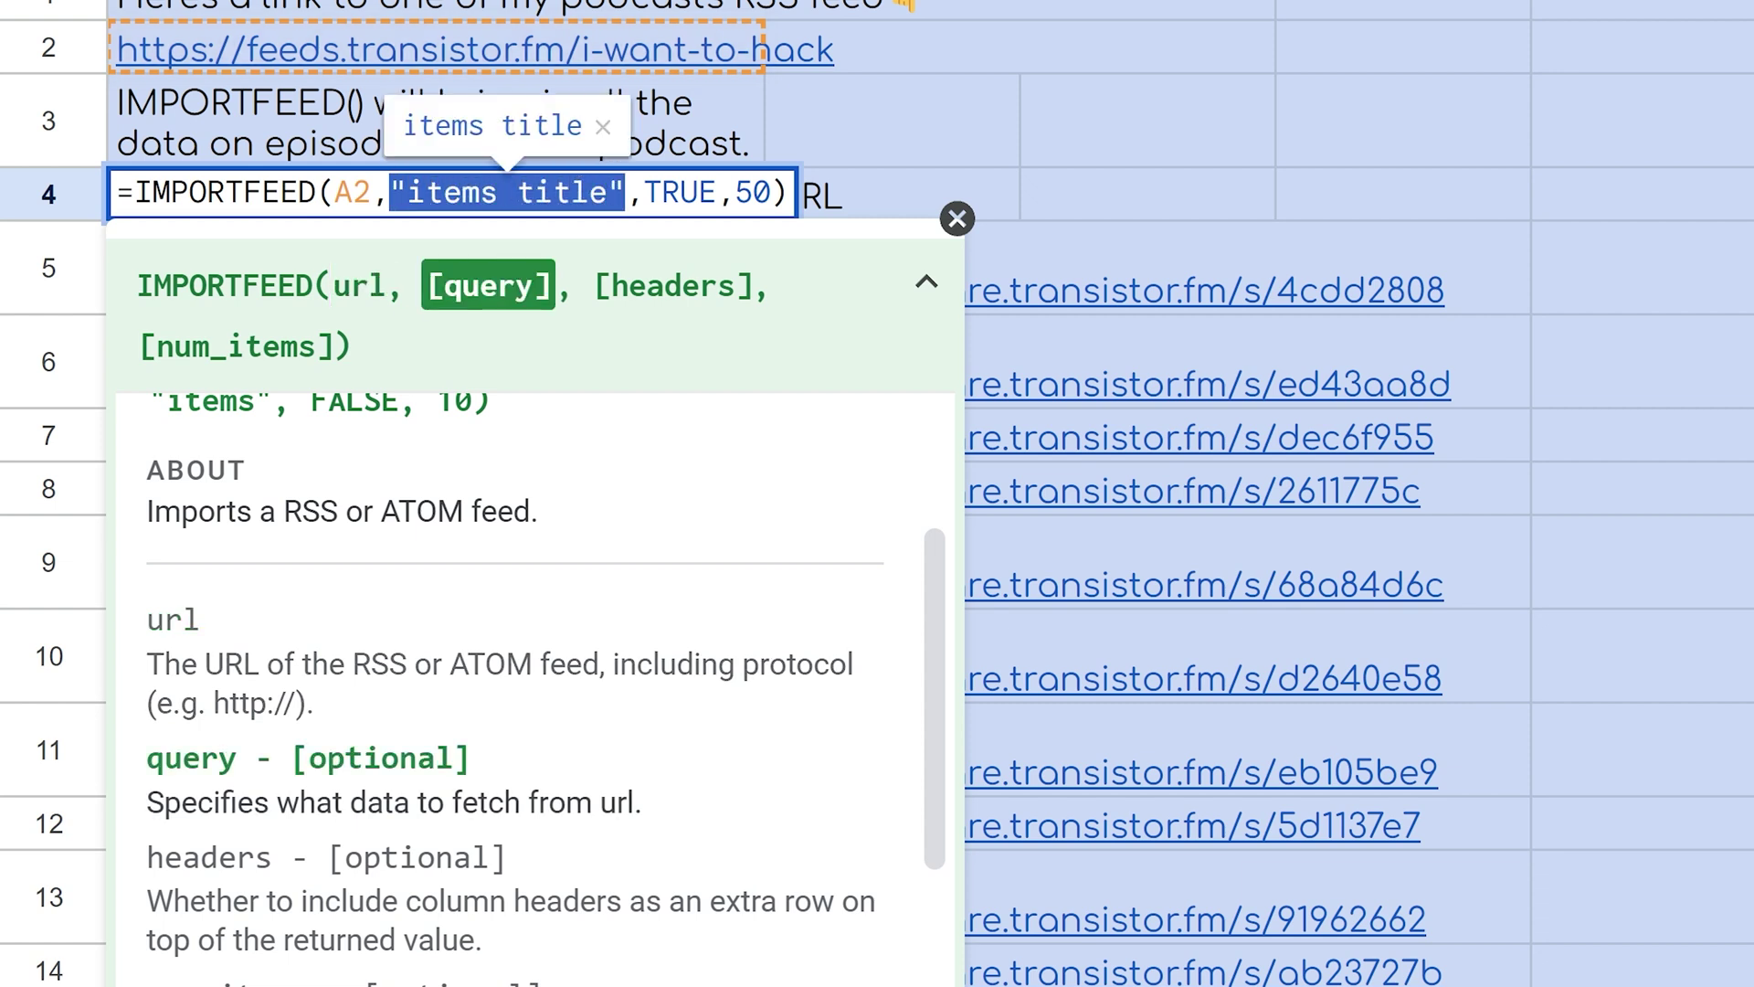
left_click_drag(644, 192, 718, 192)
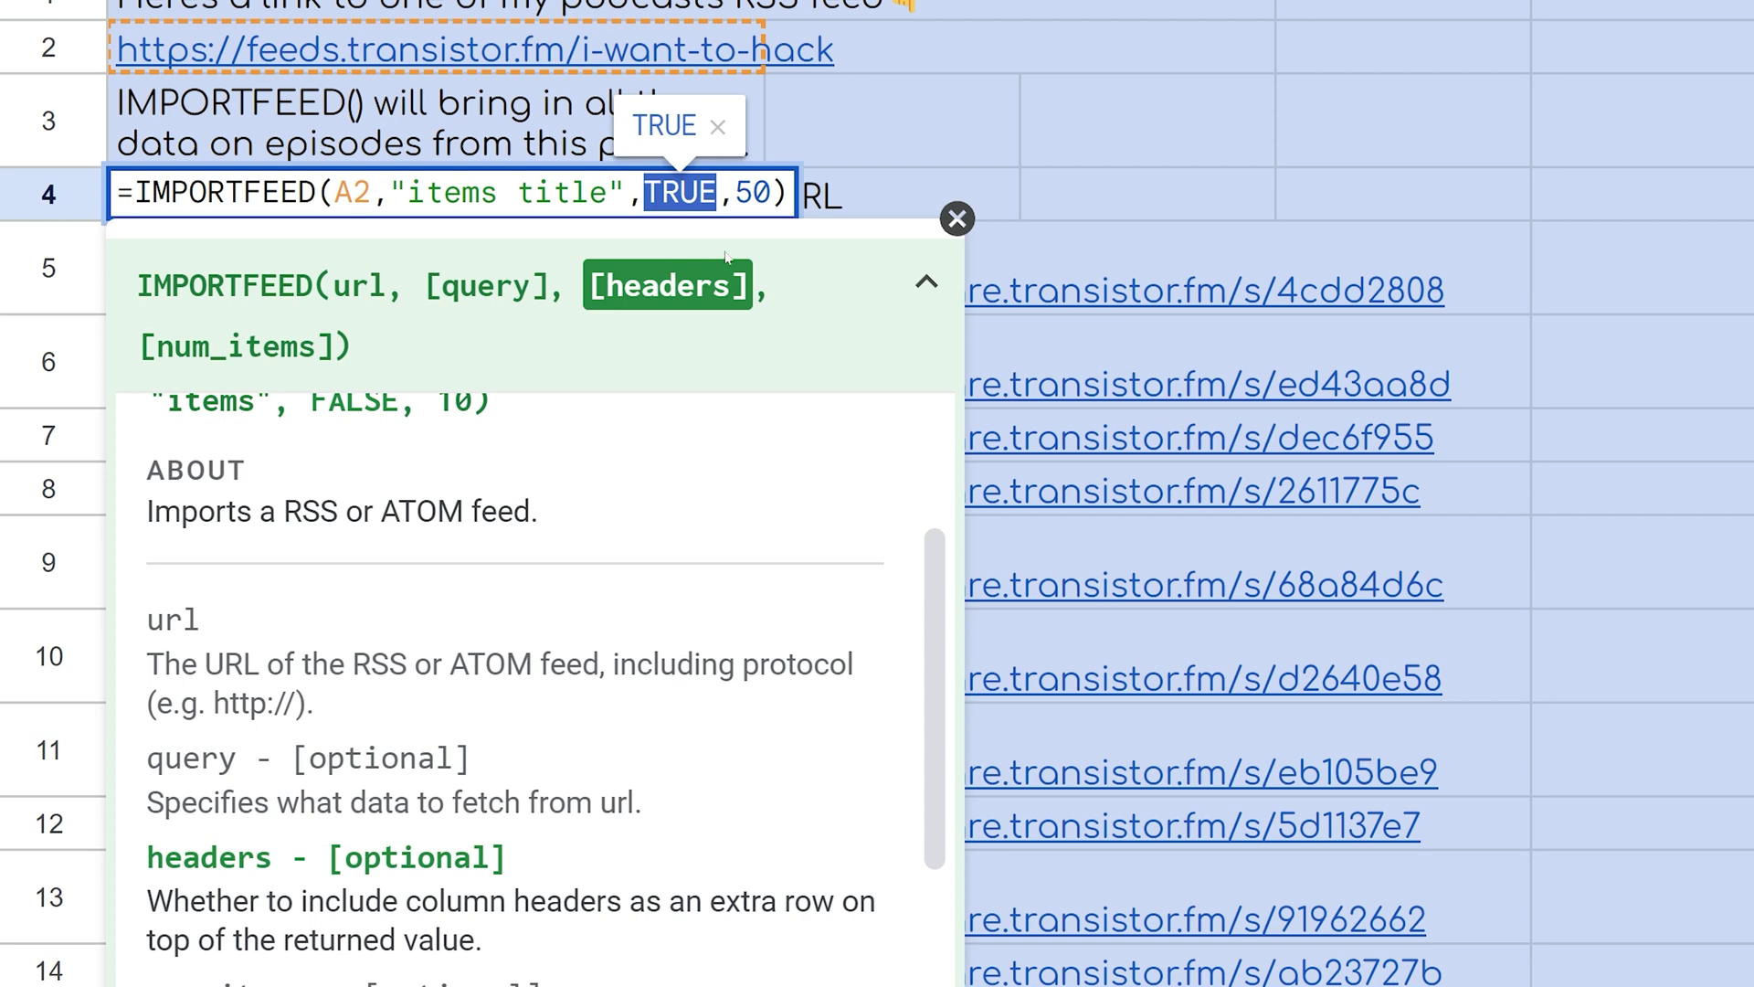
left_click_drag(736, 192, 769, 192)
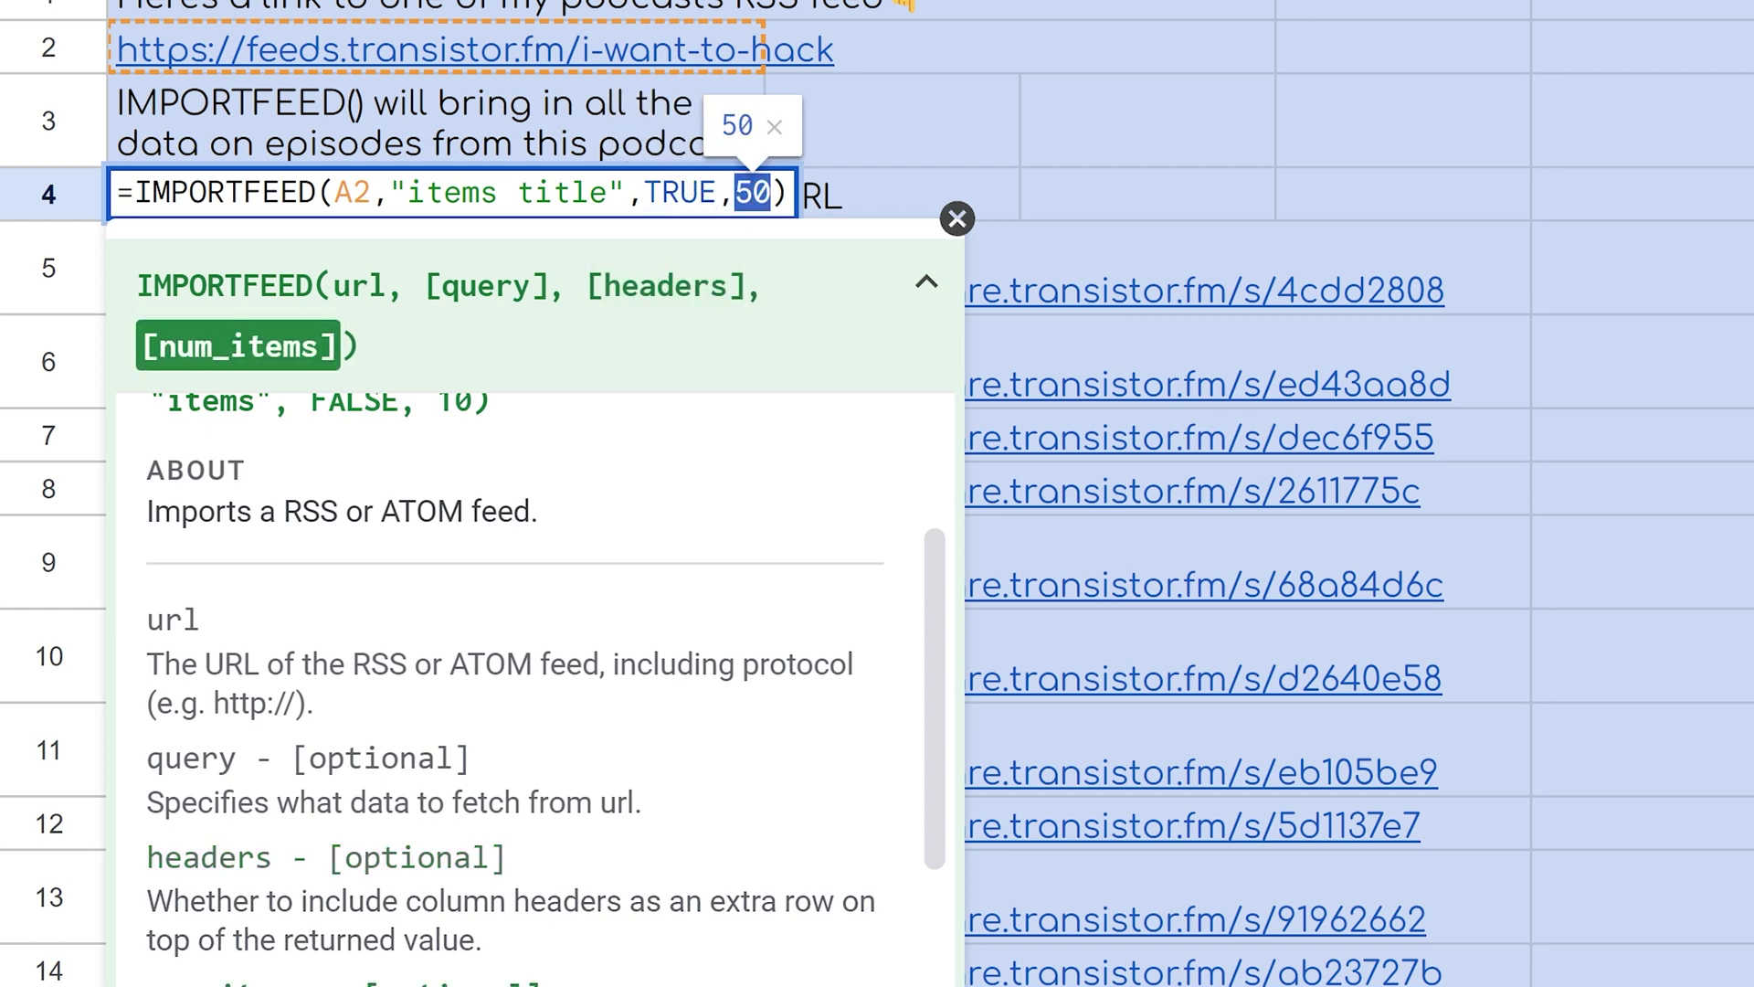
key("Escape")
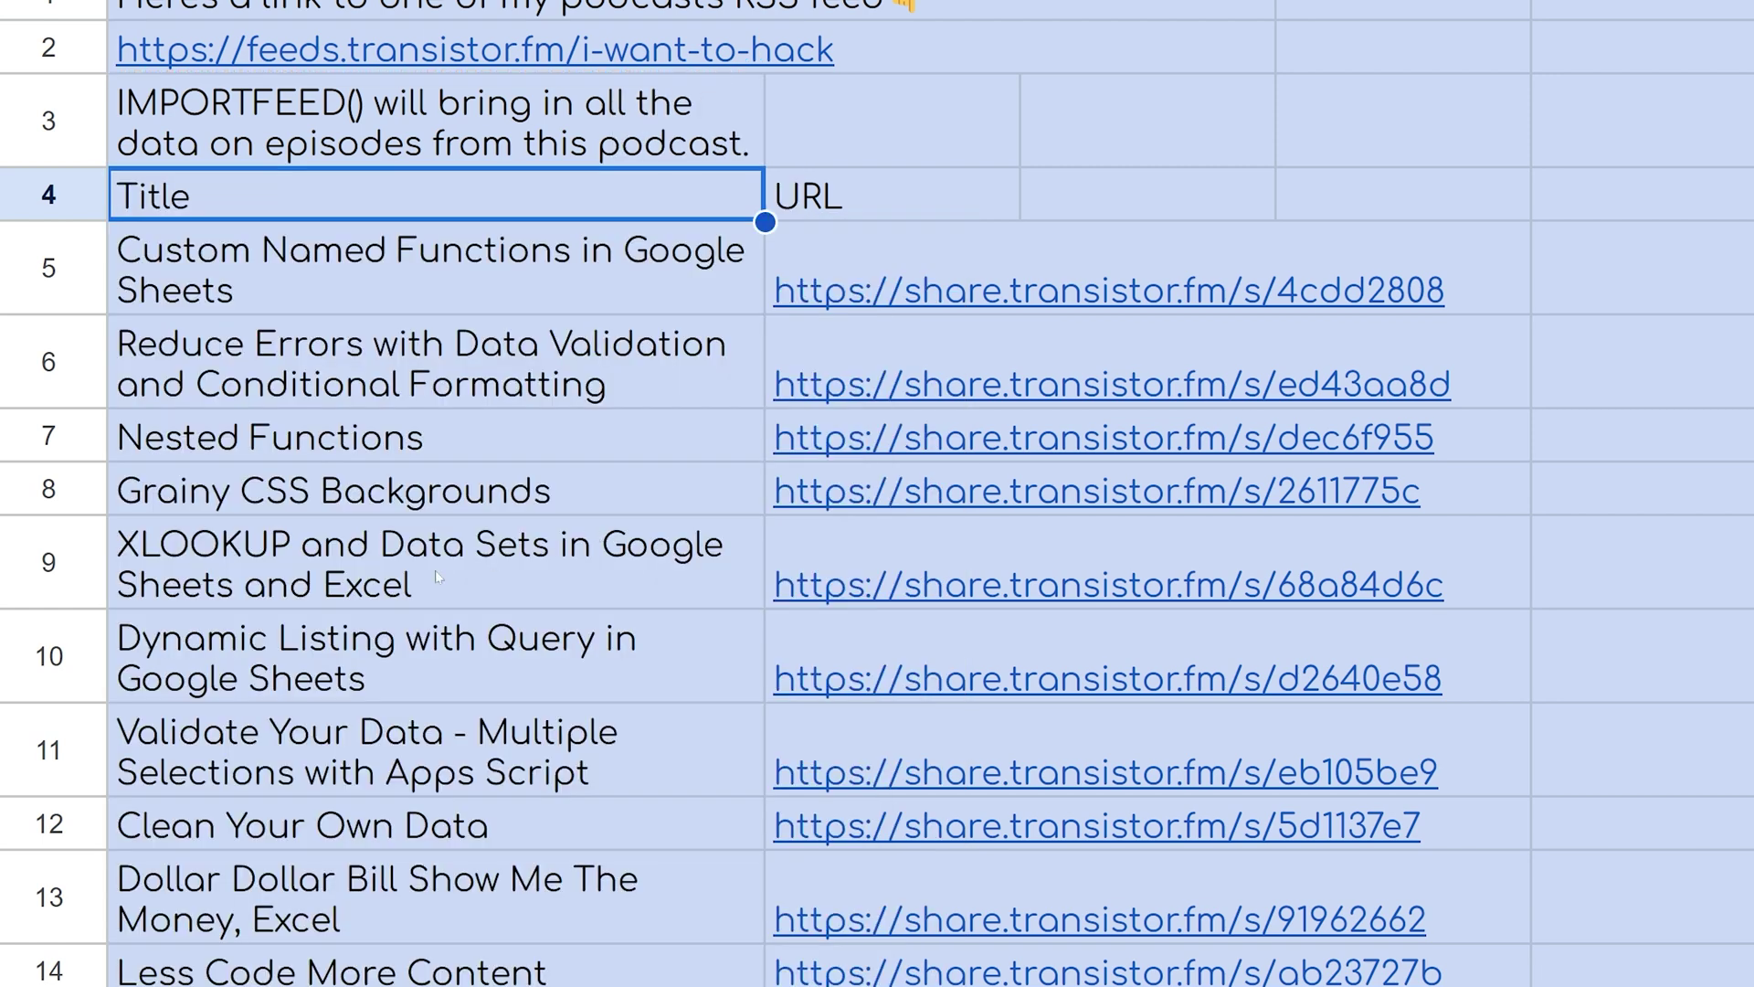
- Review B4's "items url" formula and open the first imported episode link
left_click(396, 420)
scroll(451, 328, "down", 5)
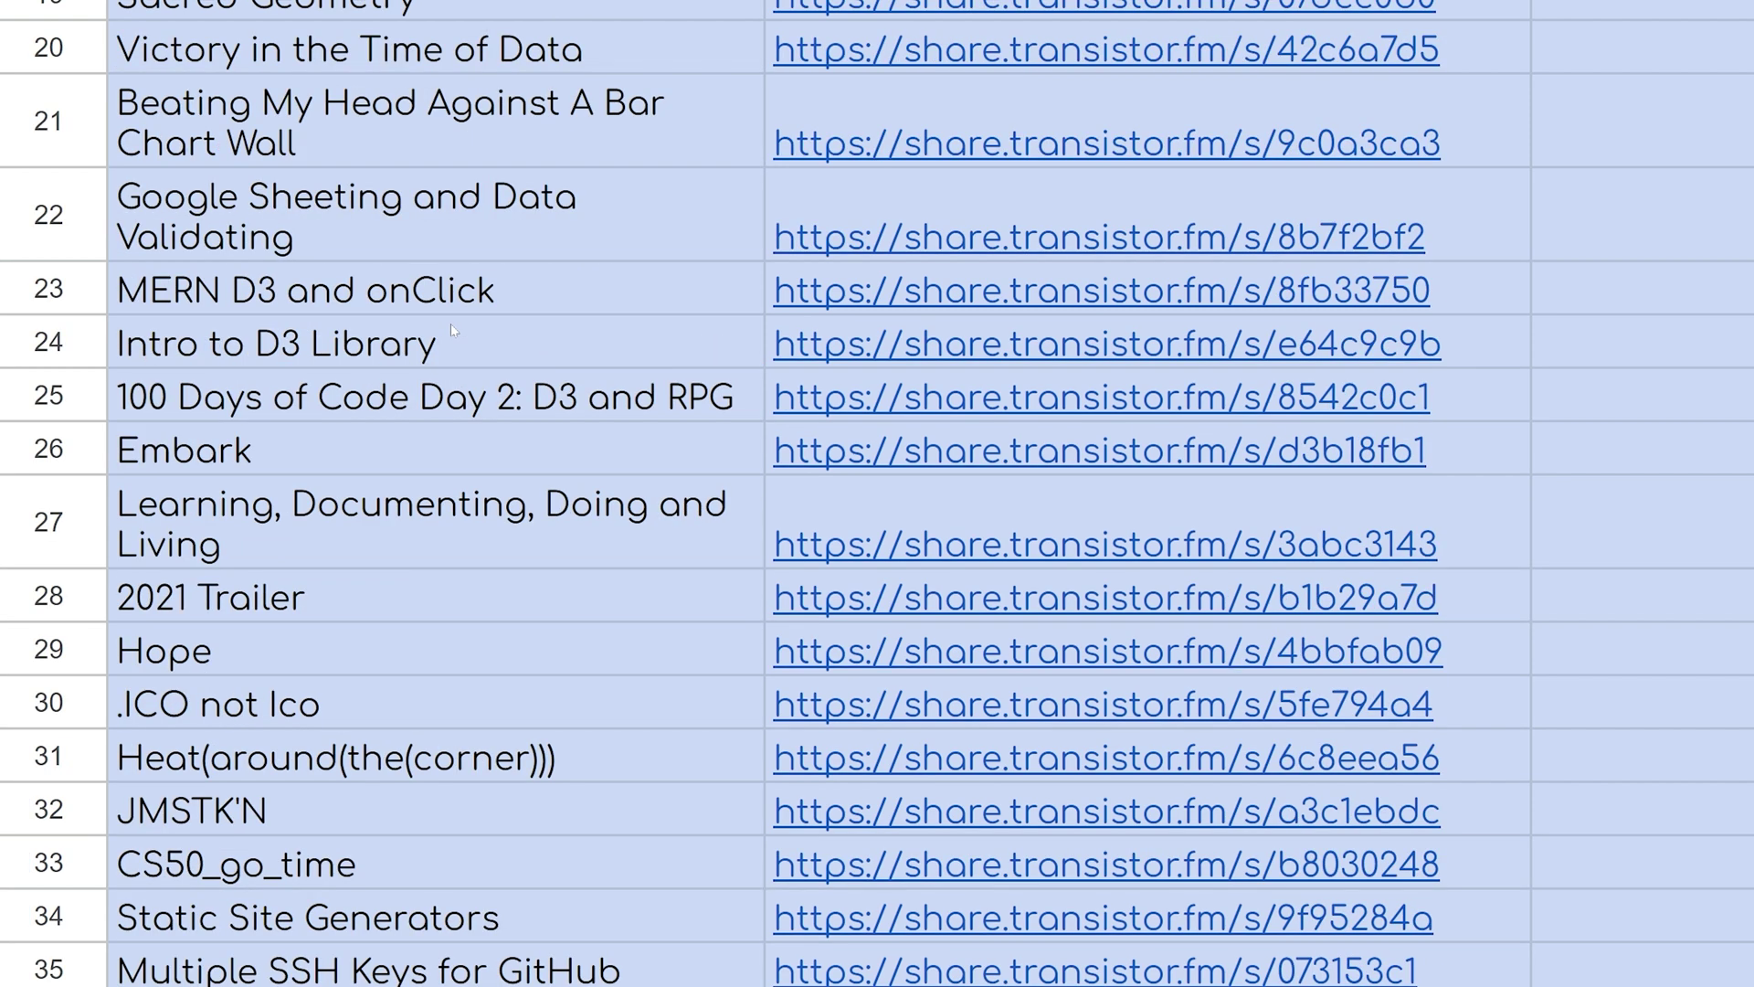
scroll(451, 329, "up", 5)
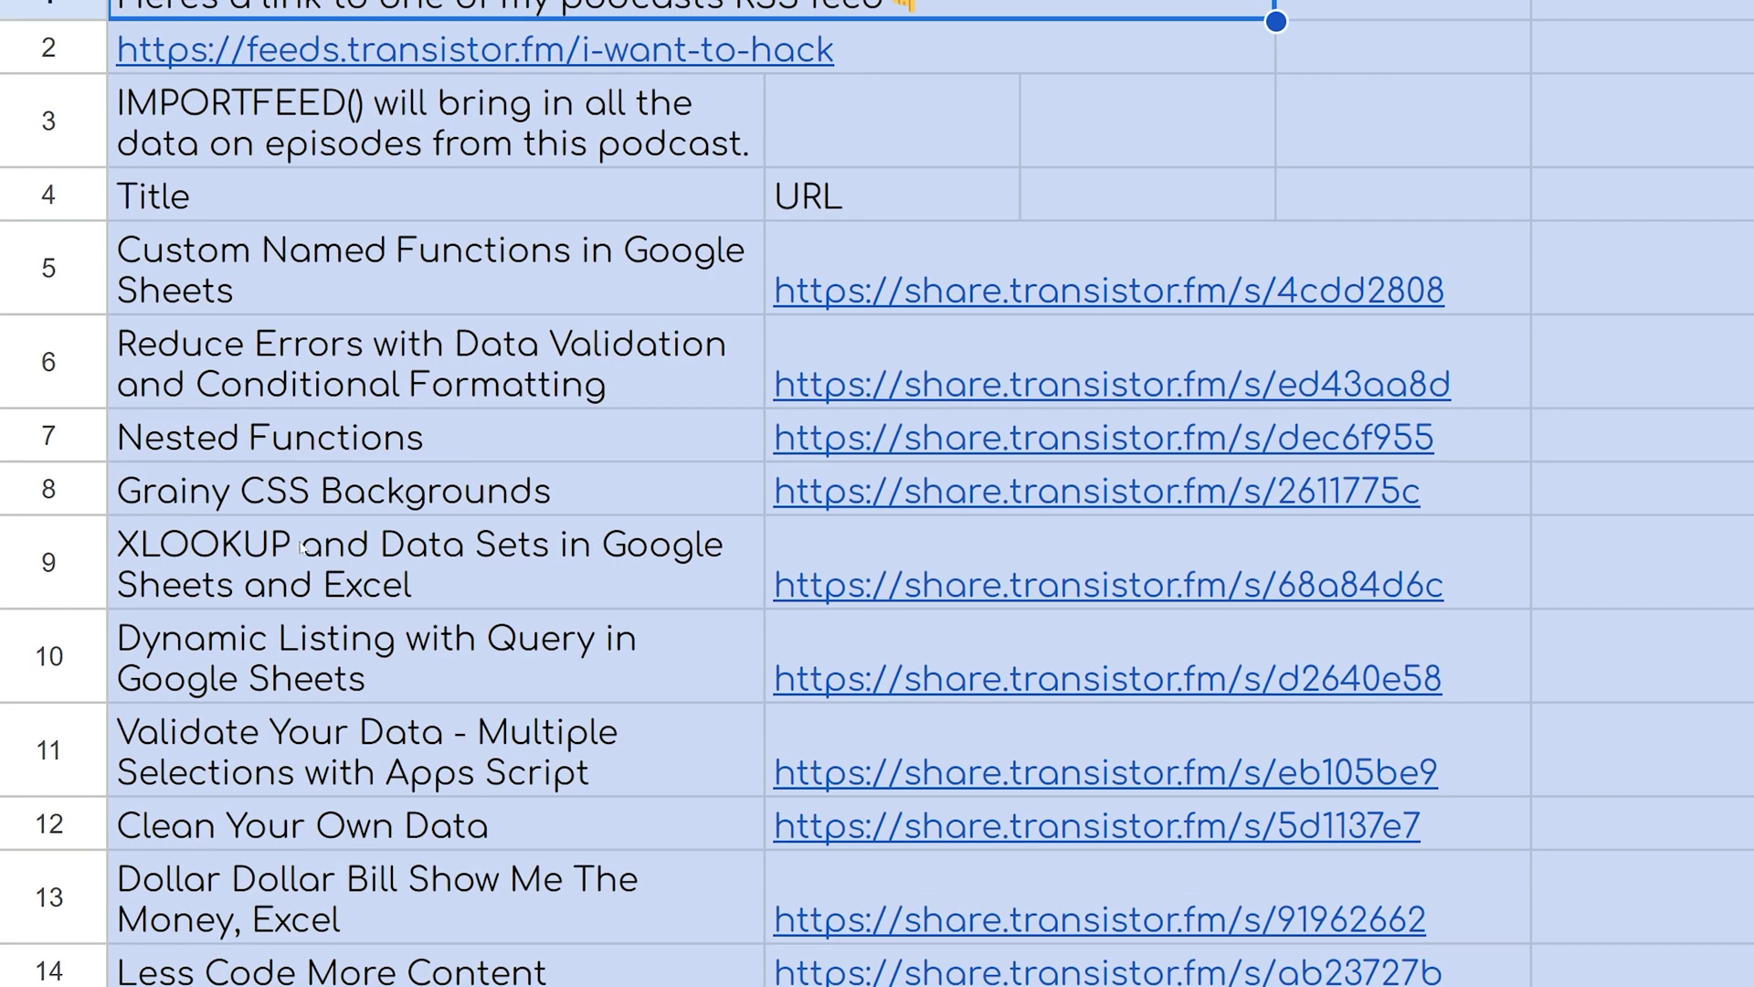
left_click(895, 234)
double_click(884, 193)
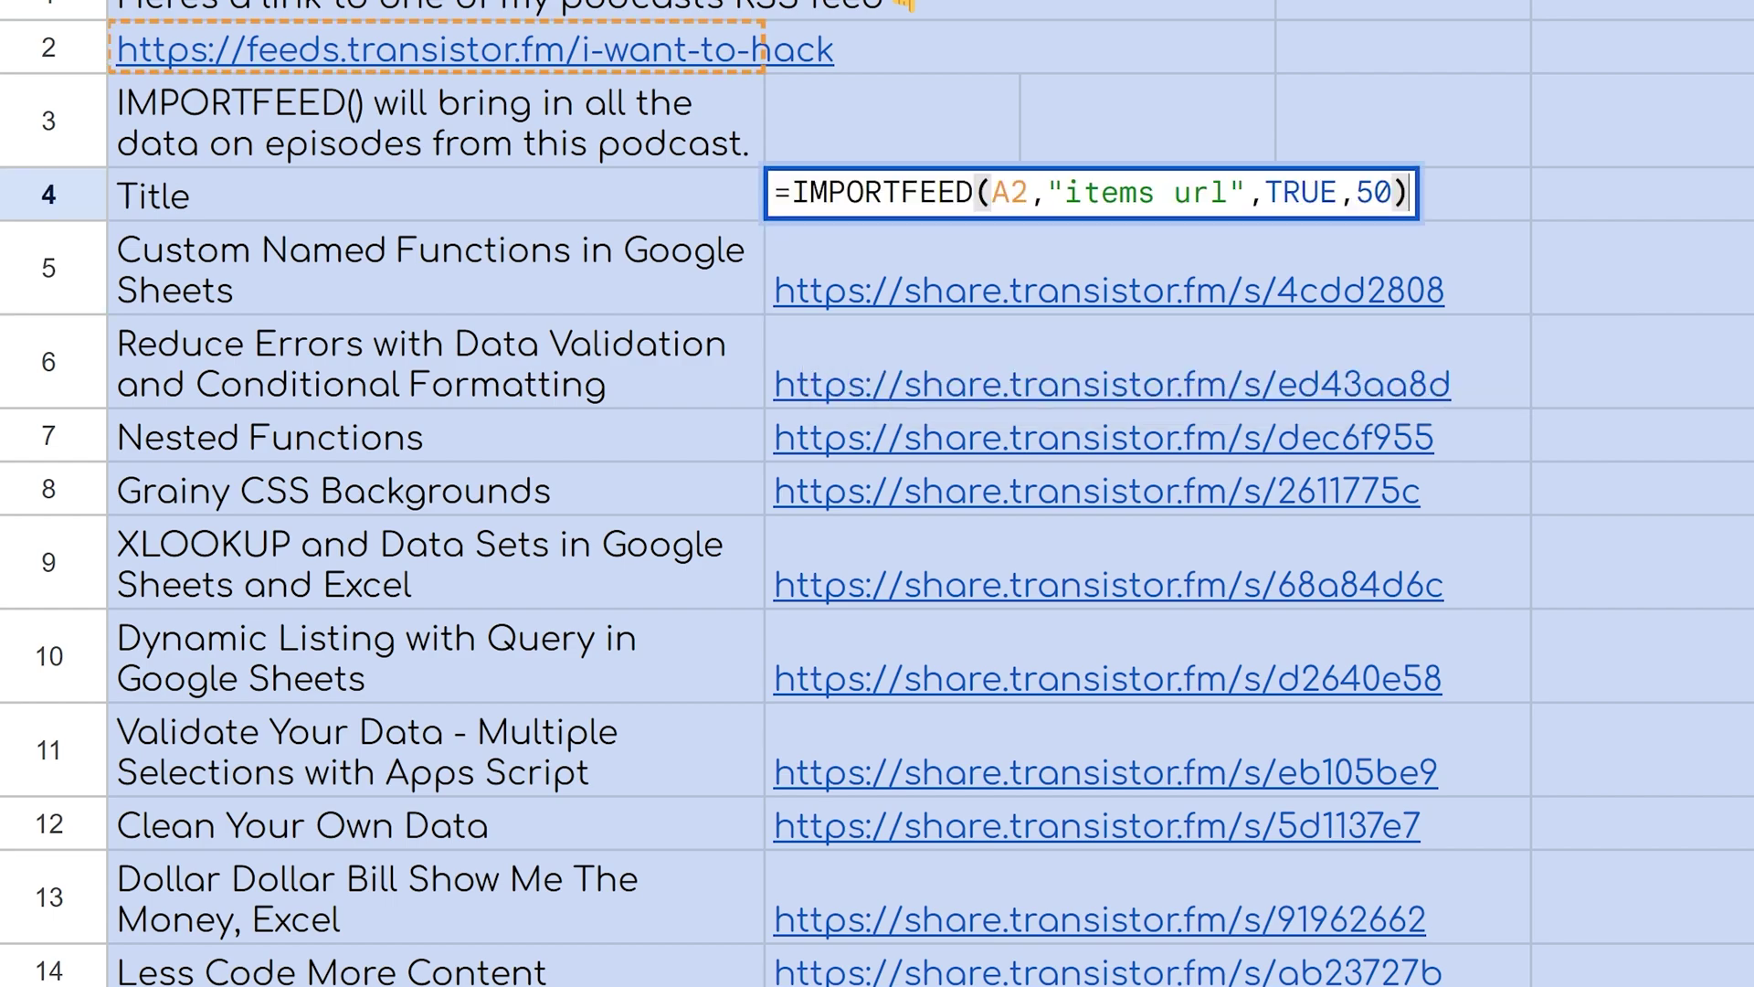
key("Escape")
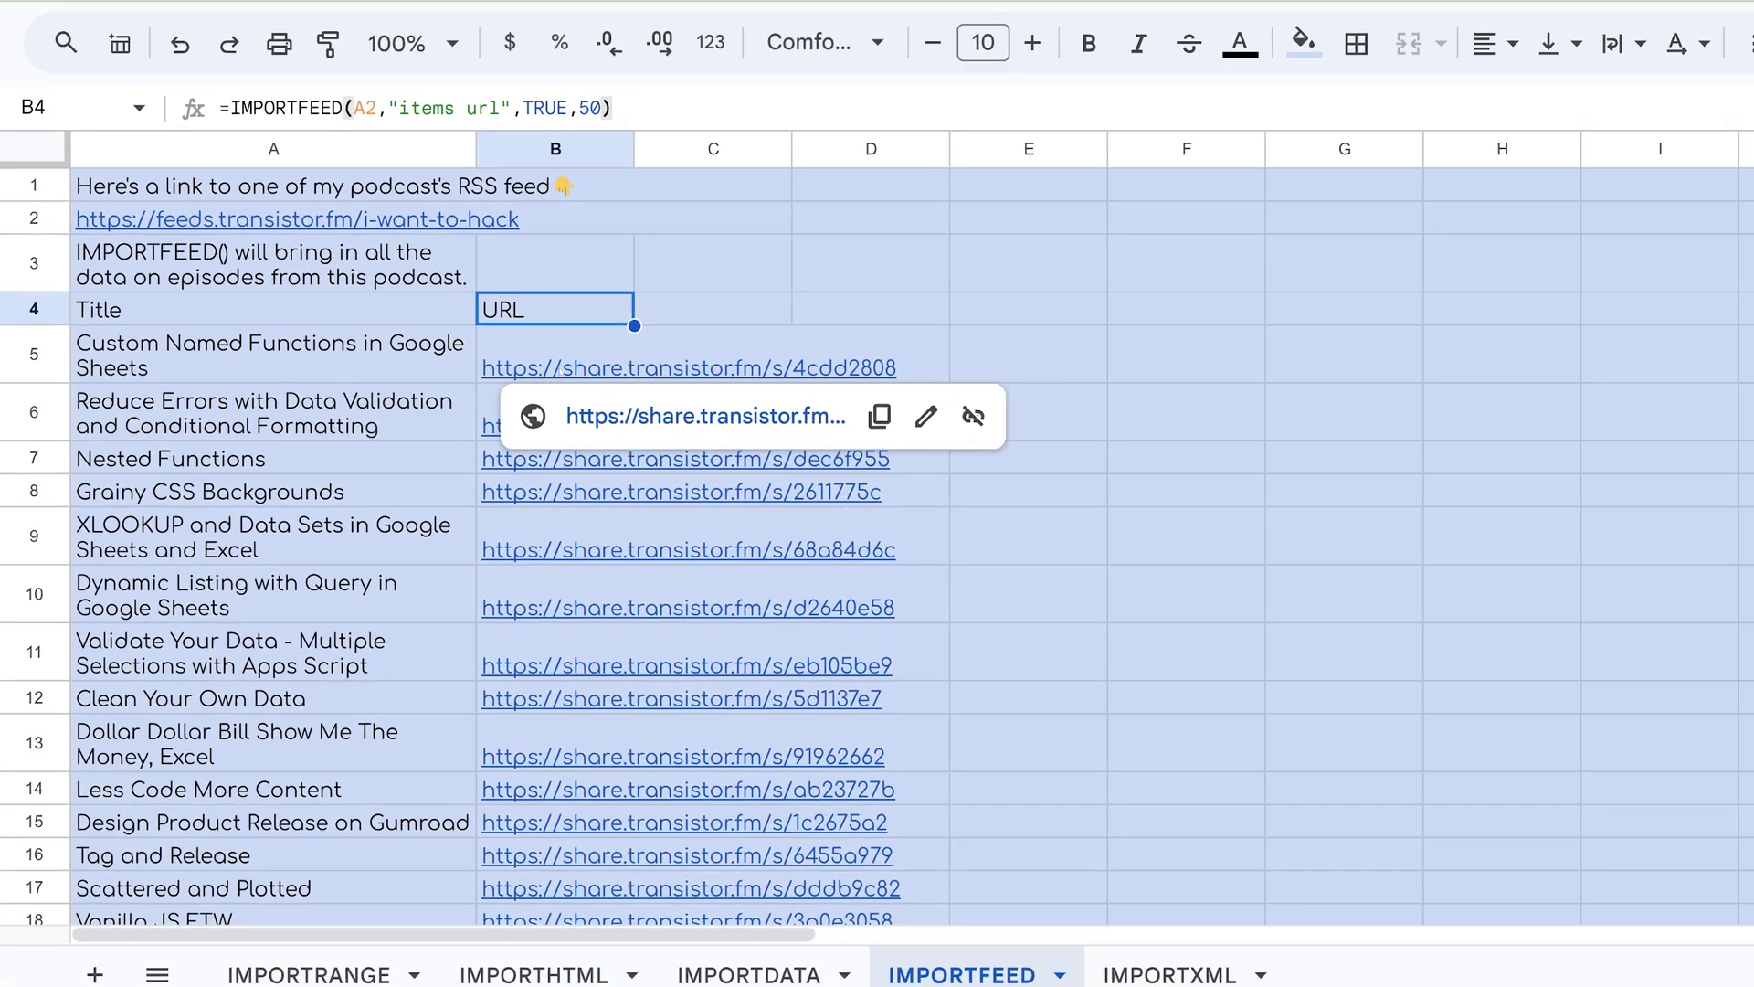
left_click(511, 370)
left_click(594, 418)
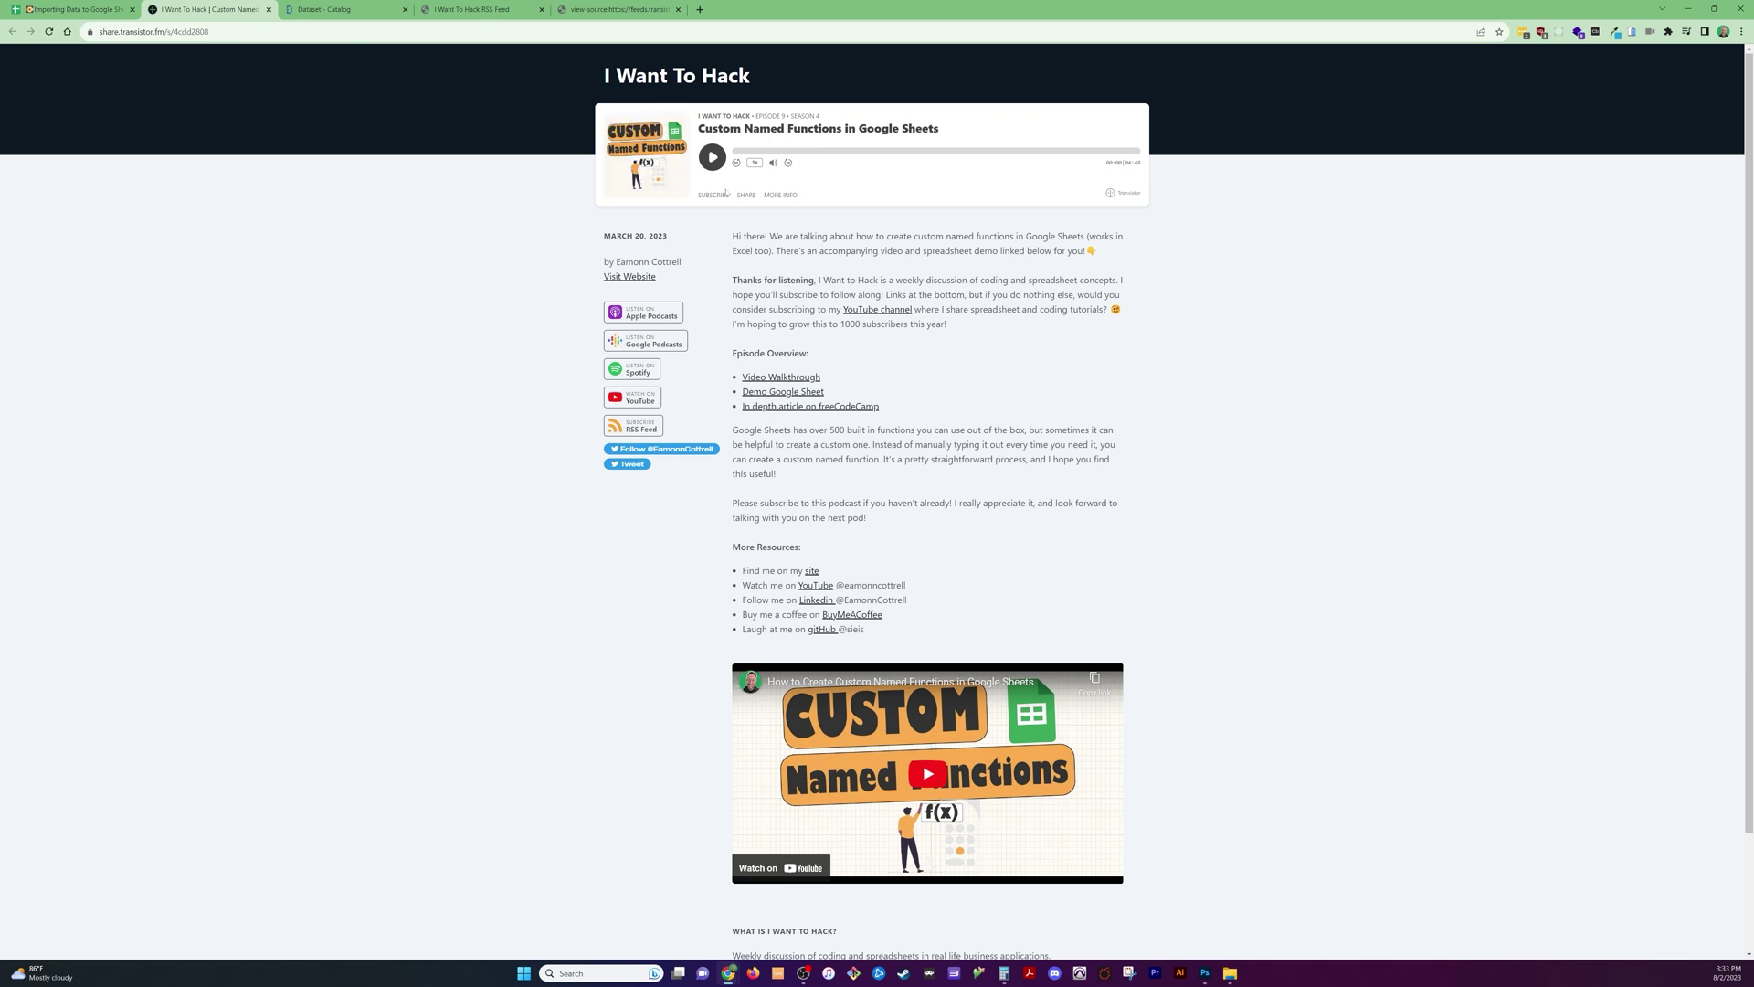
- Open the IMPORTFEED help article from A4's formula help and scroll through its query options
left_click(73, 9)
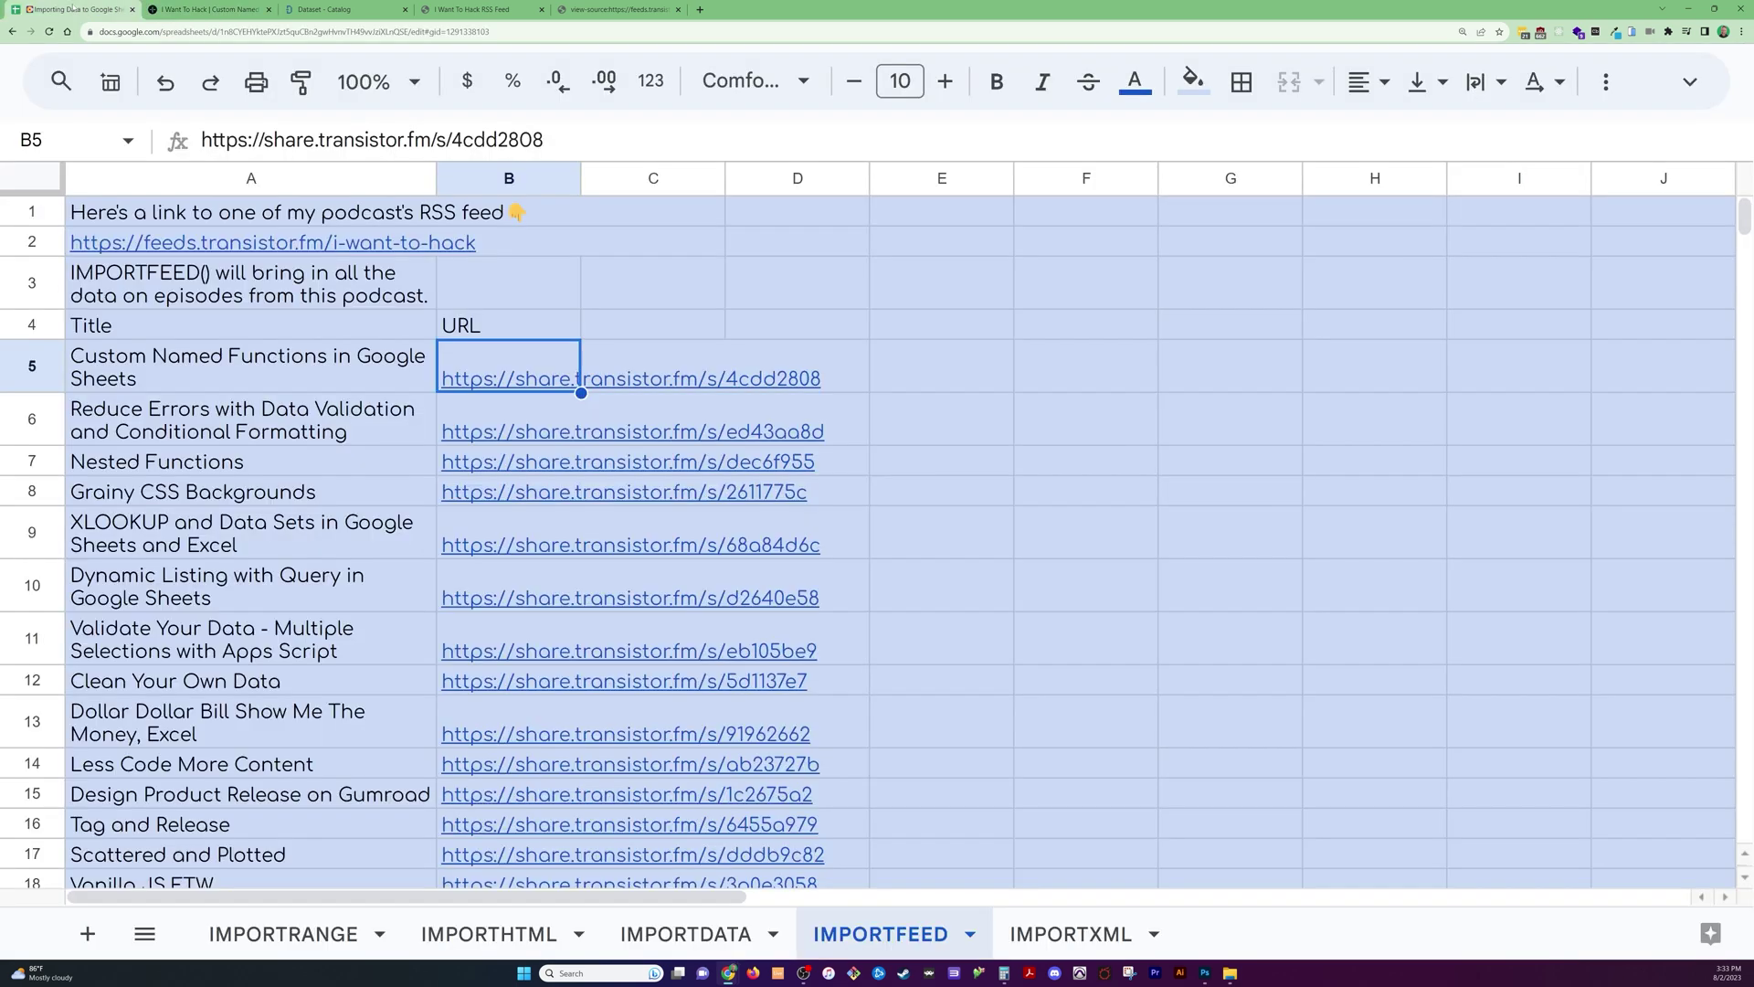
left_click(228, 533)
double_click(198, 324)
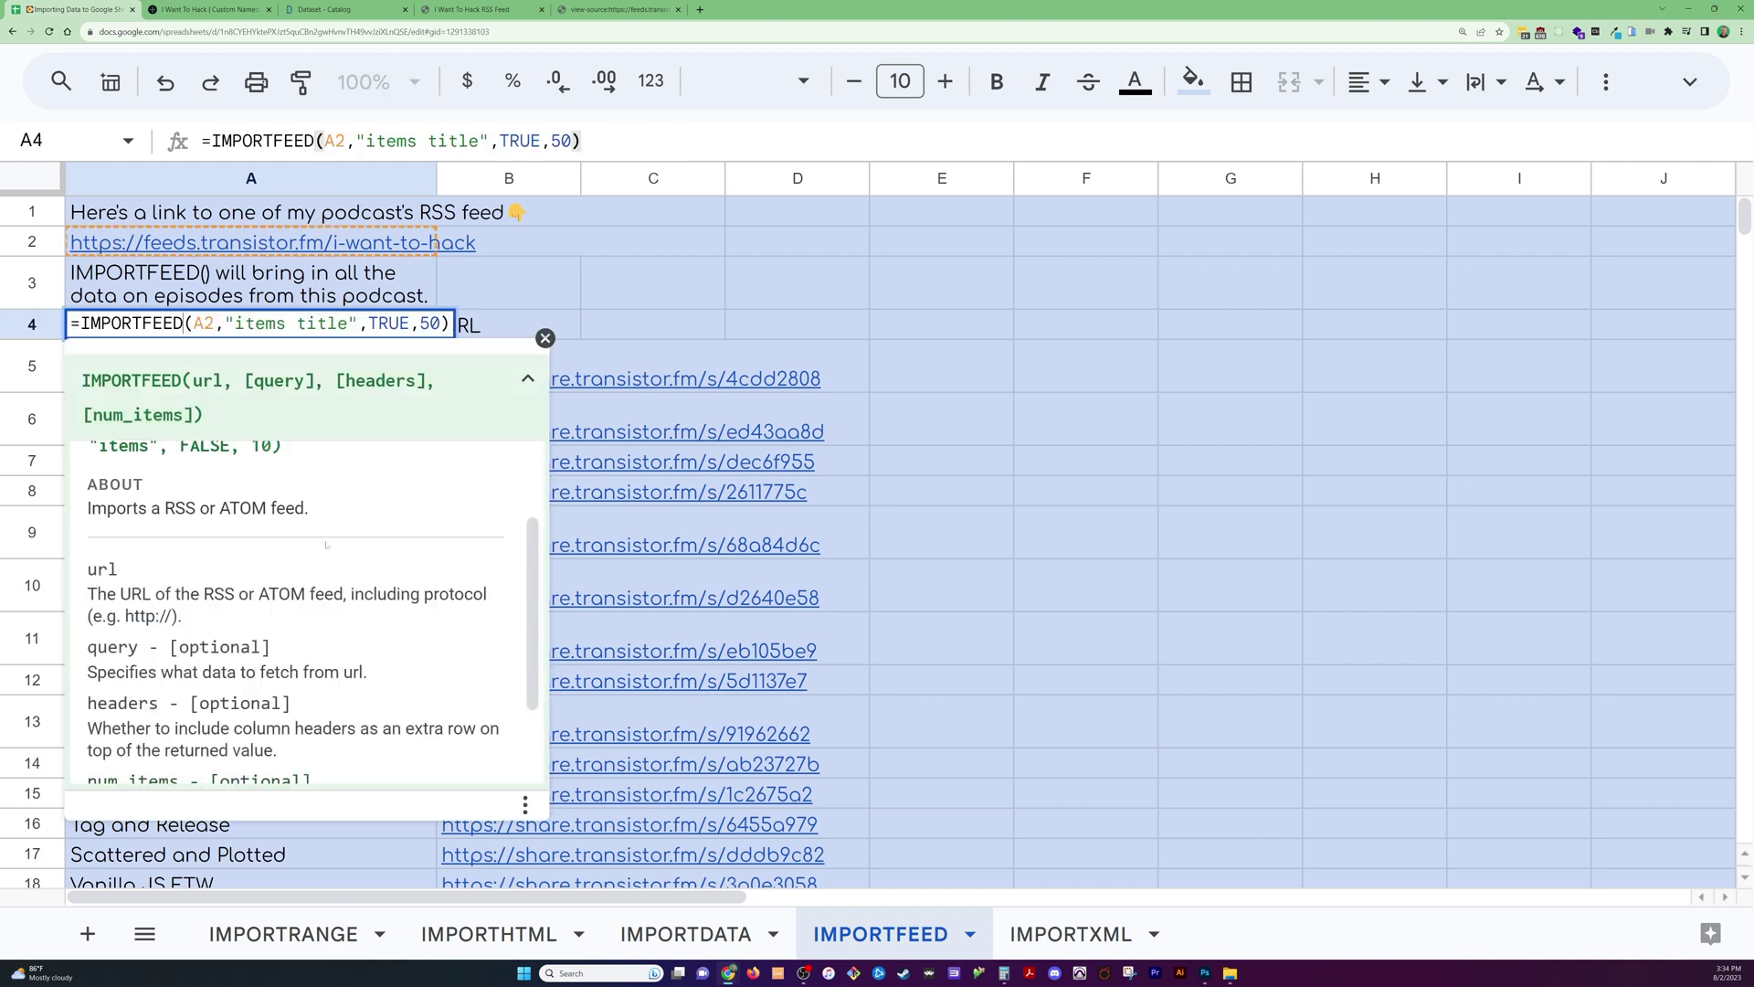
scroll(326, 545, "down", 2)
left_click(130, 756)
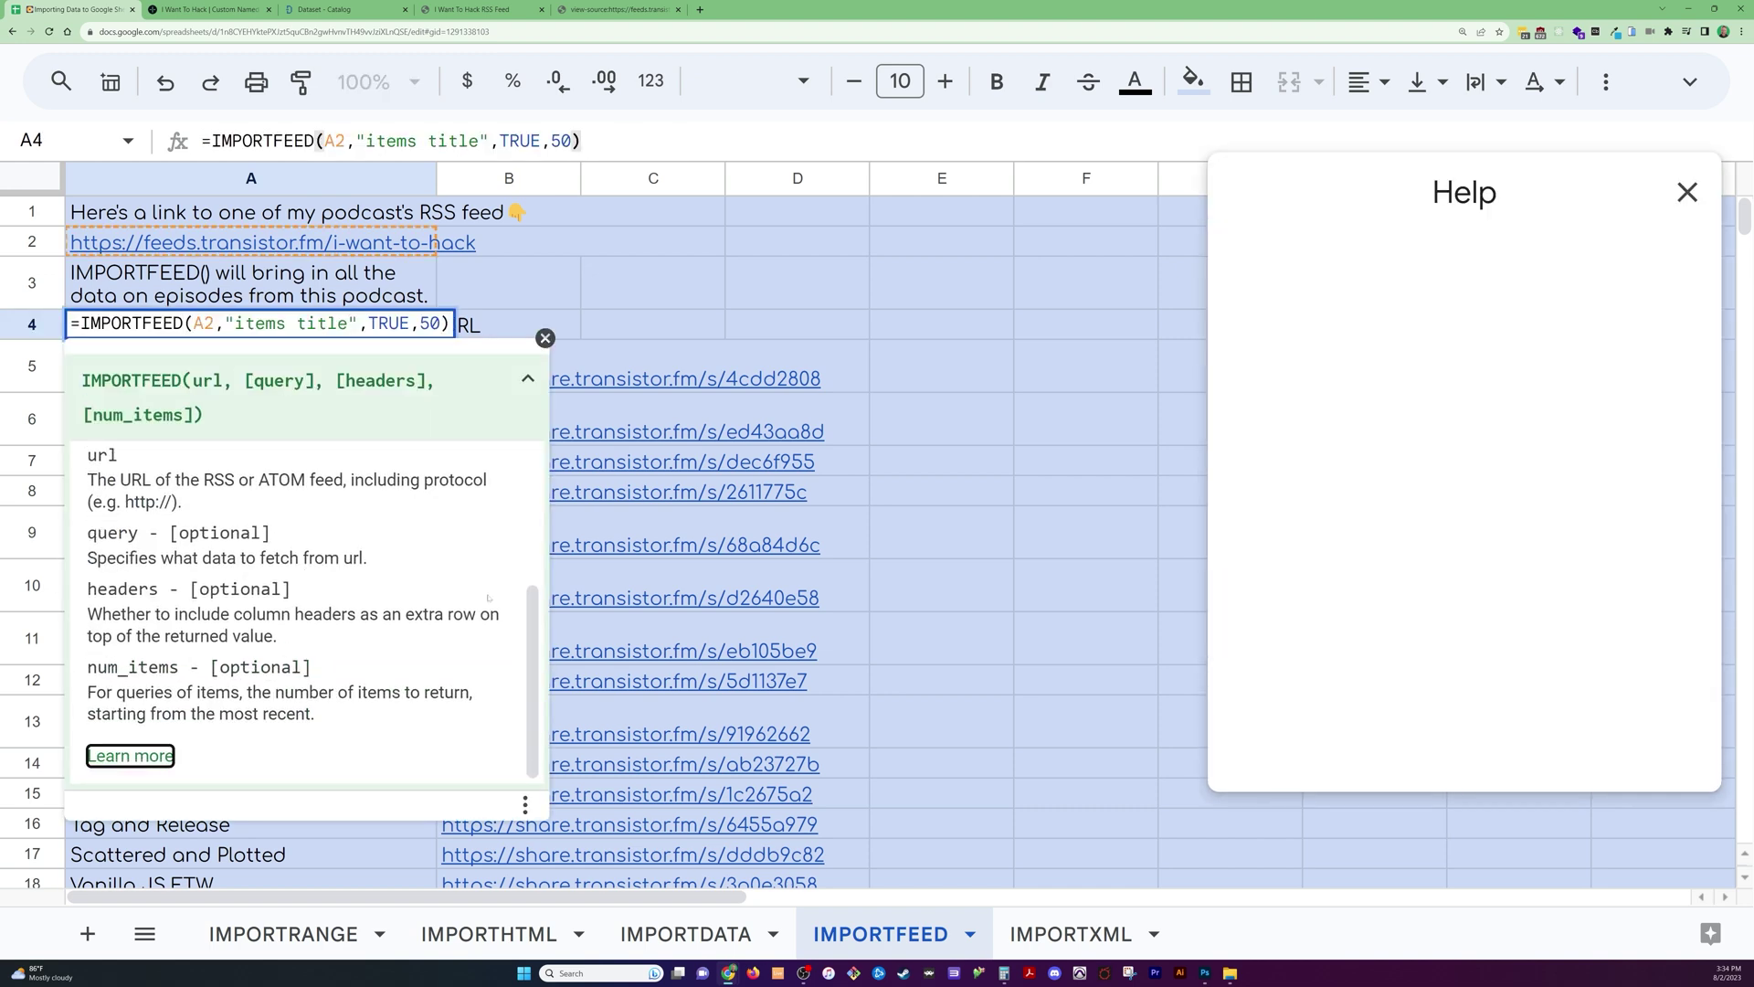
scroll(1366, 354, "down", 3)
scroll(1366, 354, "down", 5)
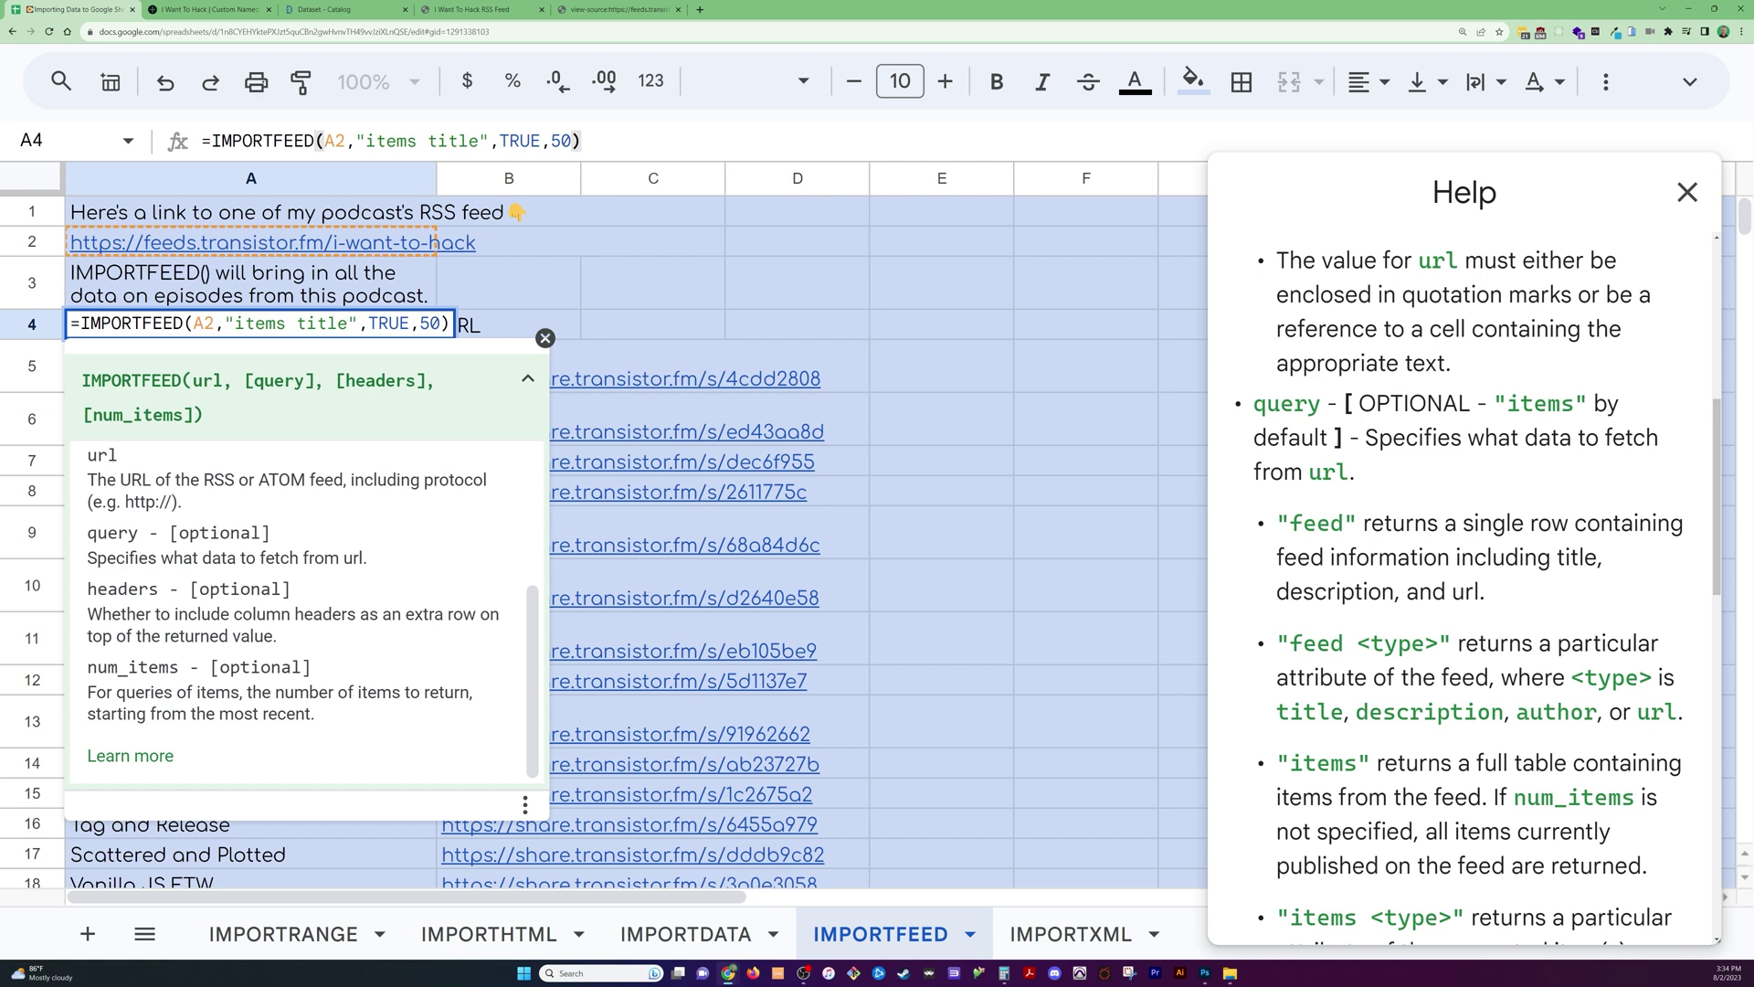
scroll(1461, 585, "down", 3)
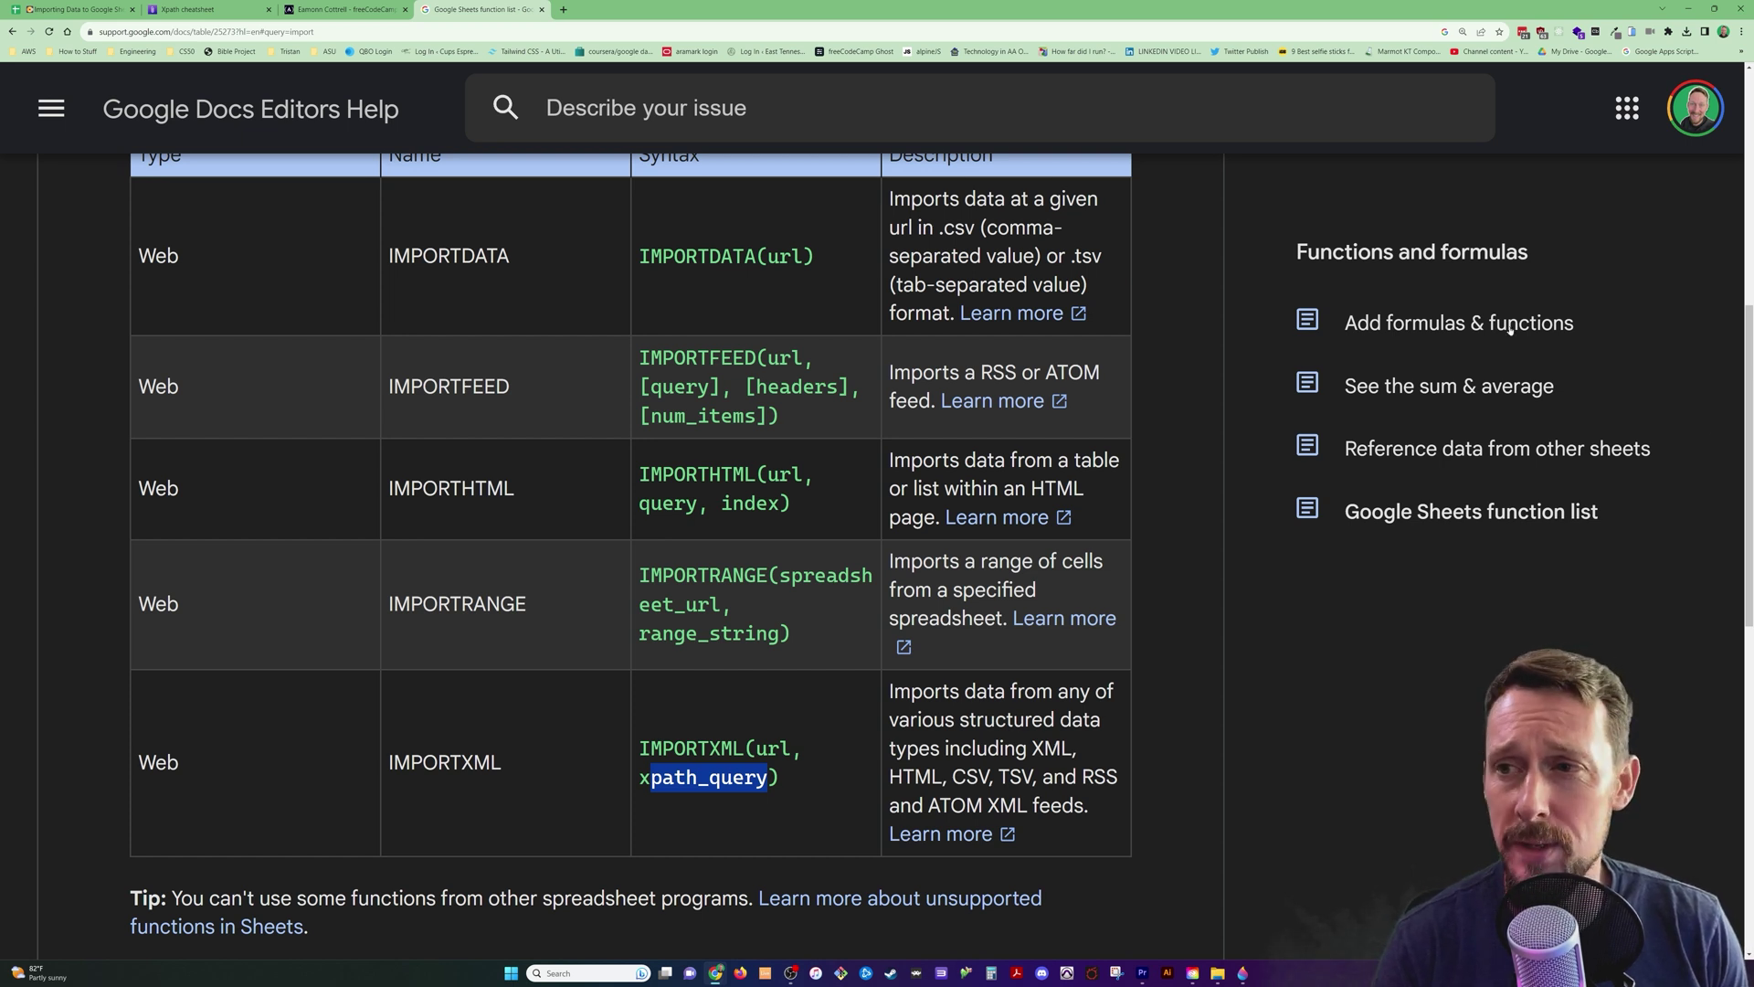
- Highlight the Web import rows and the IMPORTXML(url, xpath_query) syntax in the function list
left_click_drag(1031, 748, 1051, 776)
left_click(1051, 776)
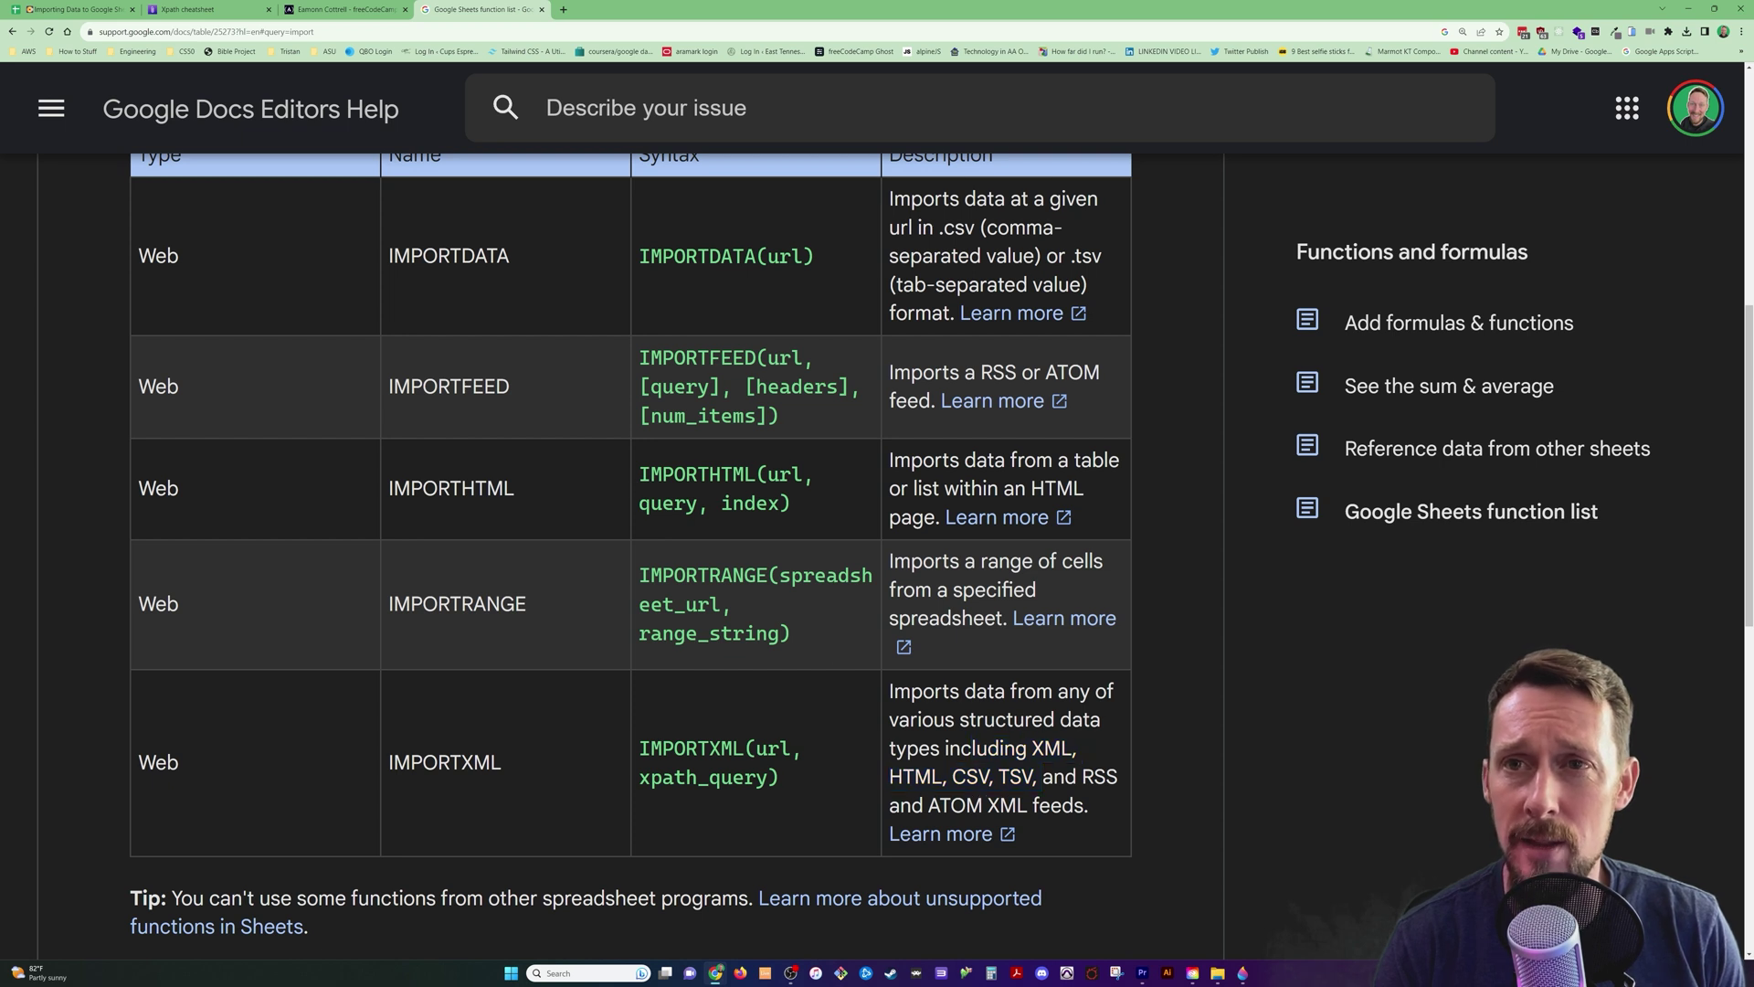
left_click_drag(1067, 618, 685, 335)
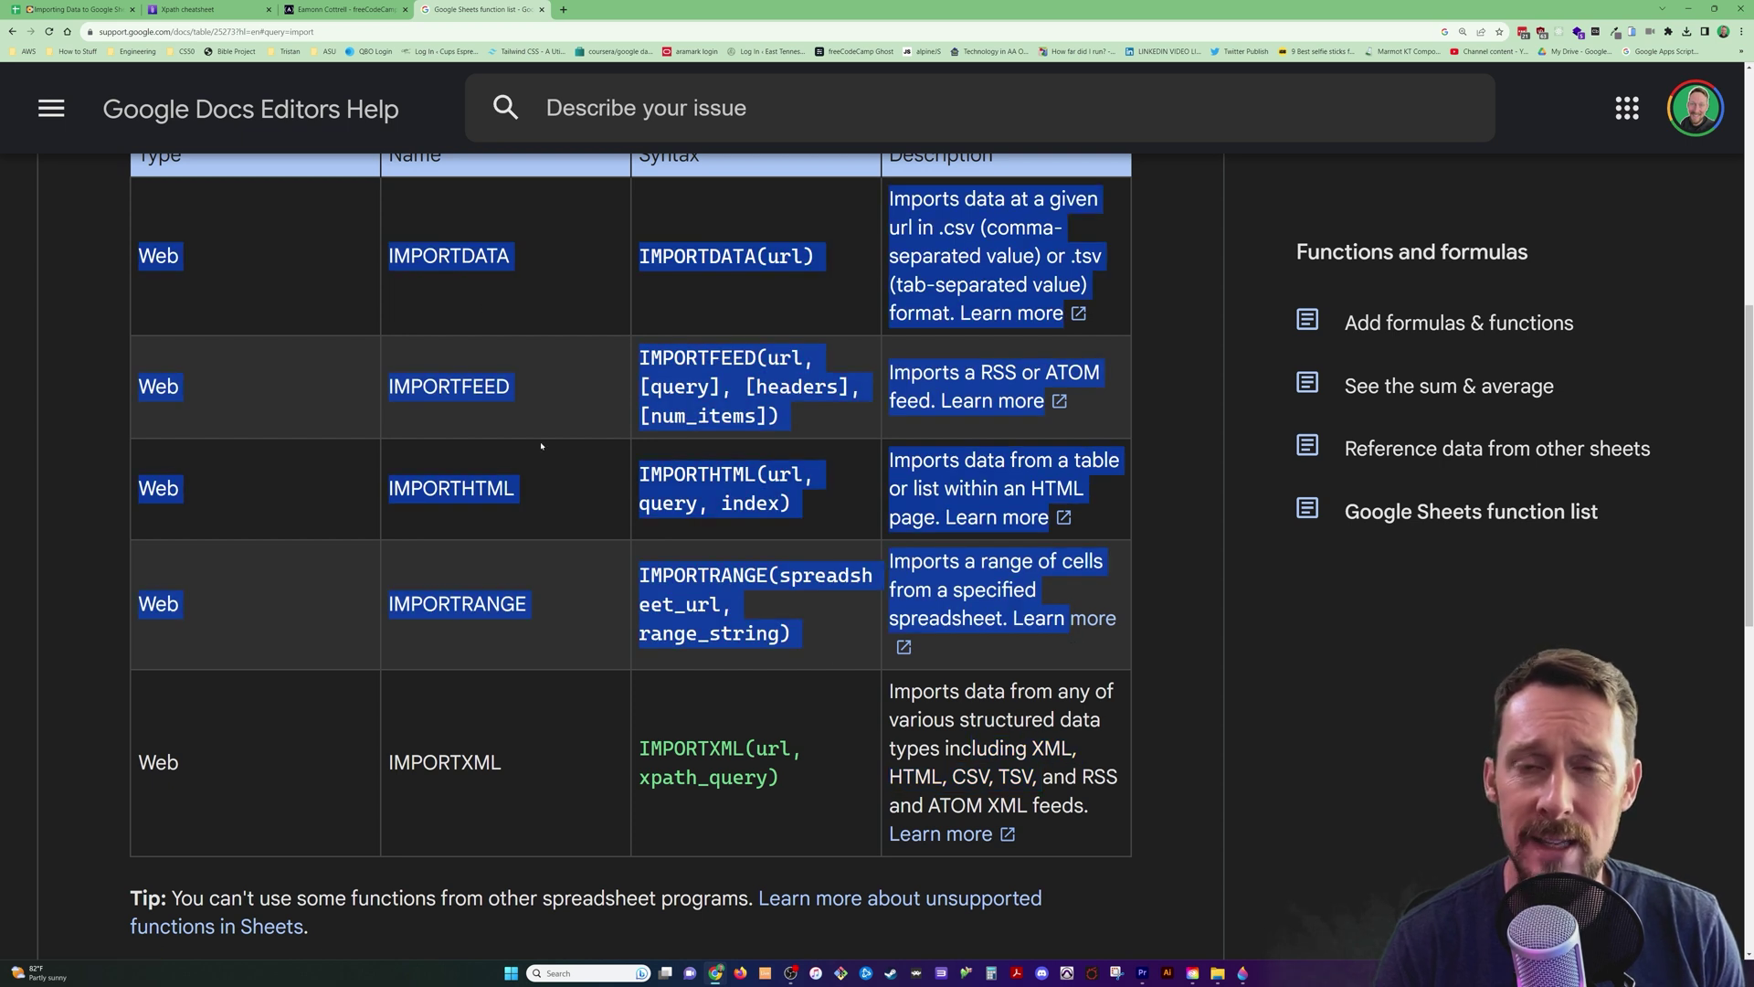
left_click(562, 579)
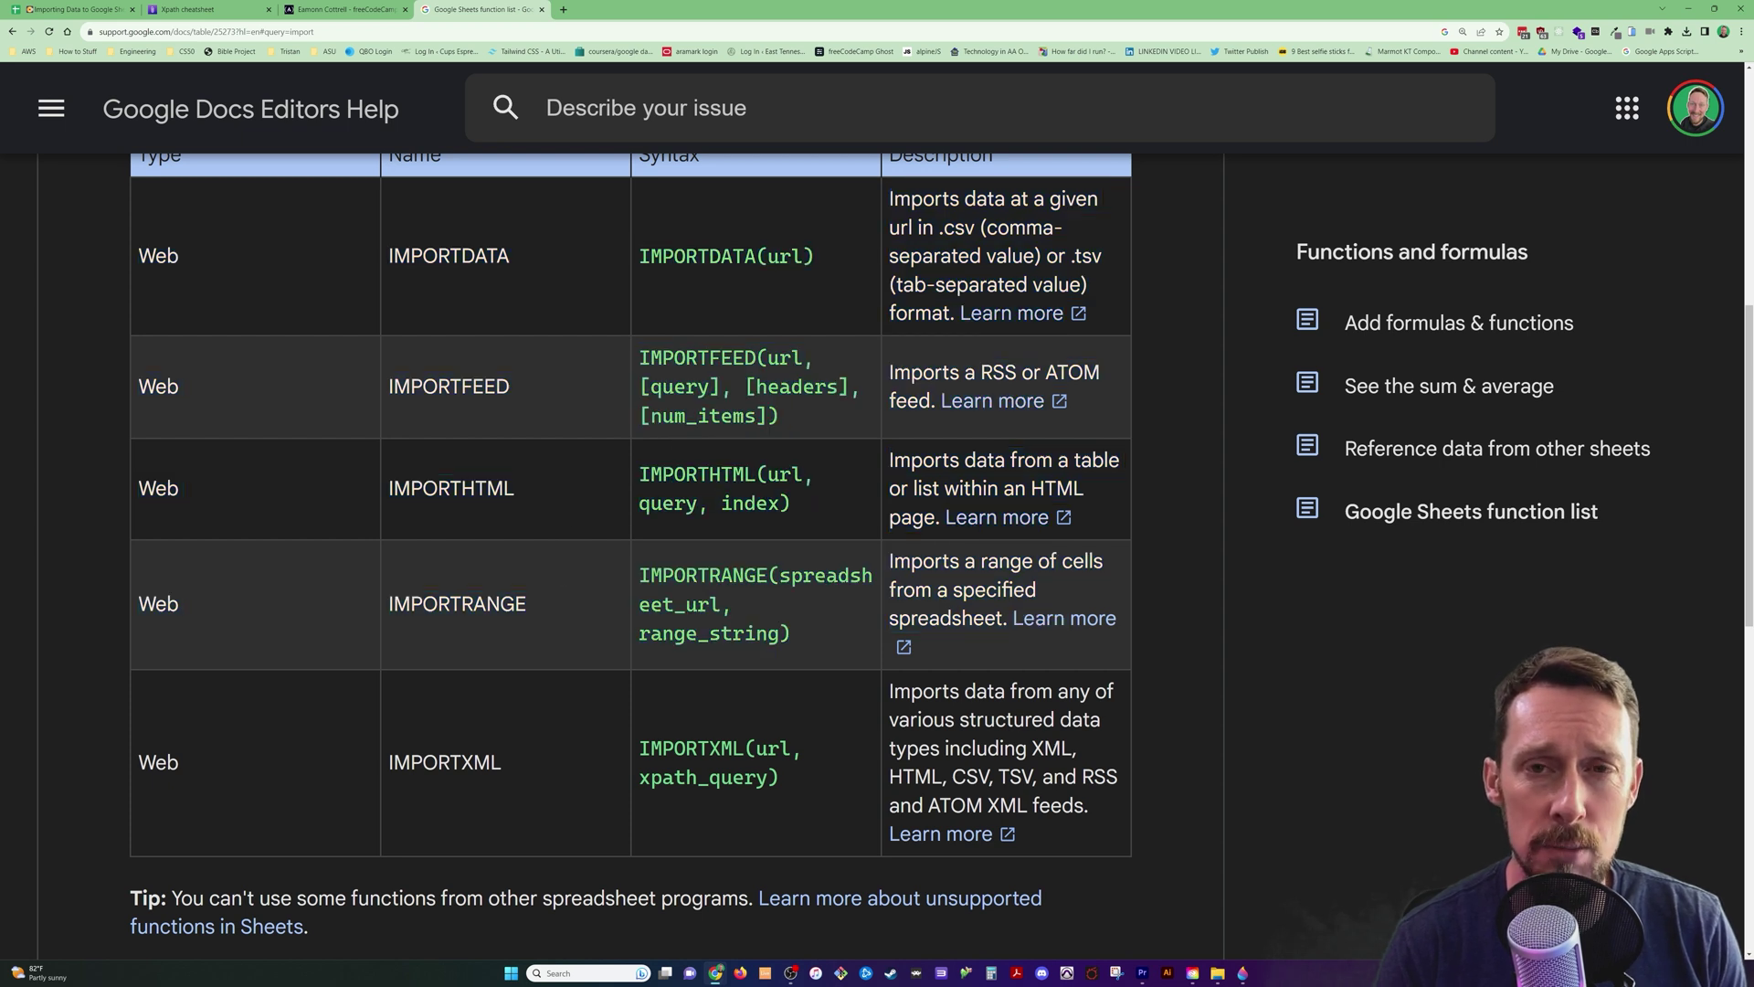
left_click_drag(638, 748, 779, 776)
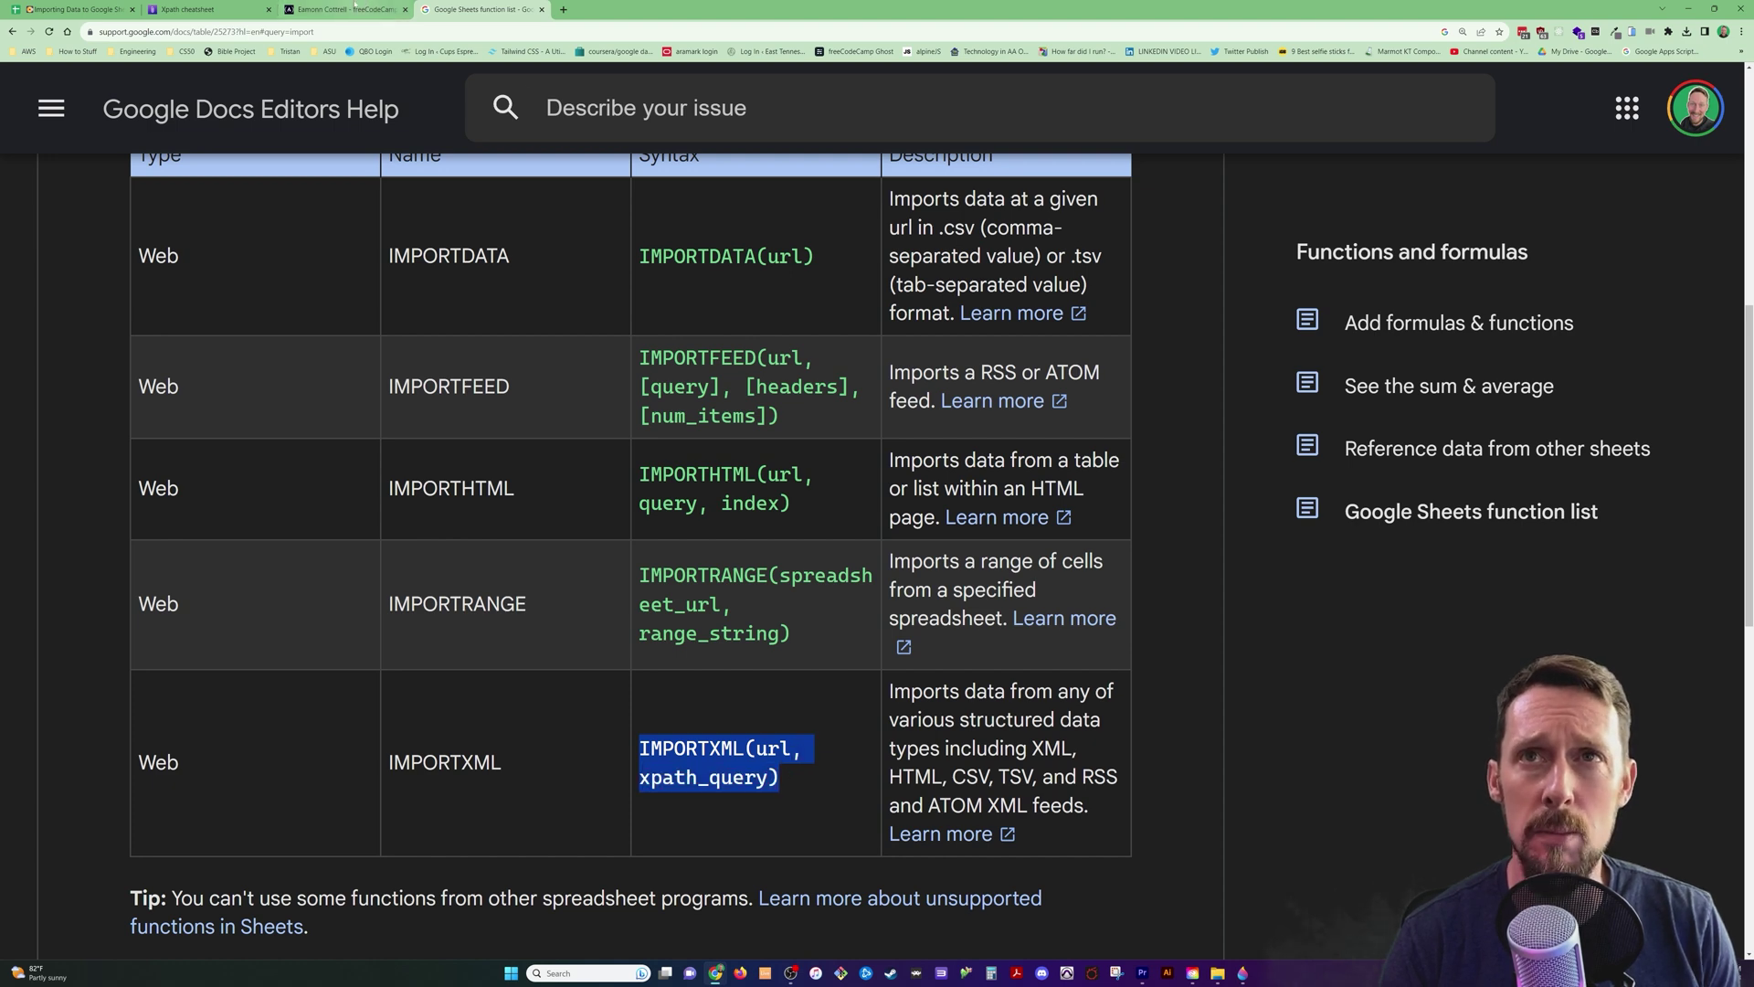
left_click(355, 9)
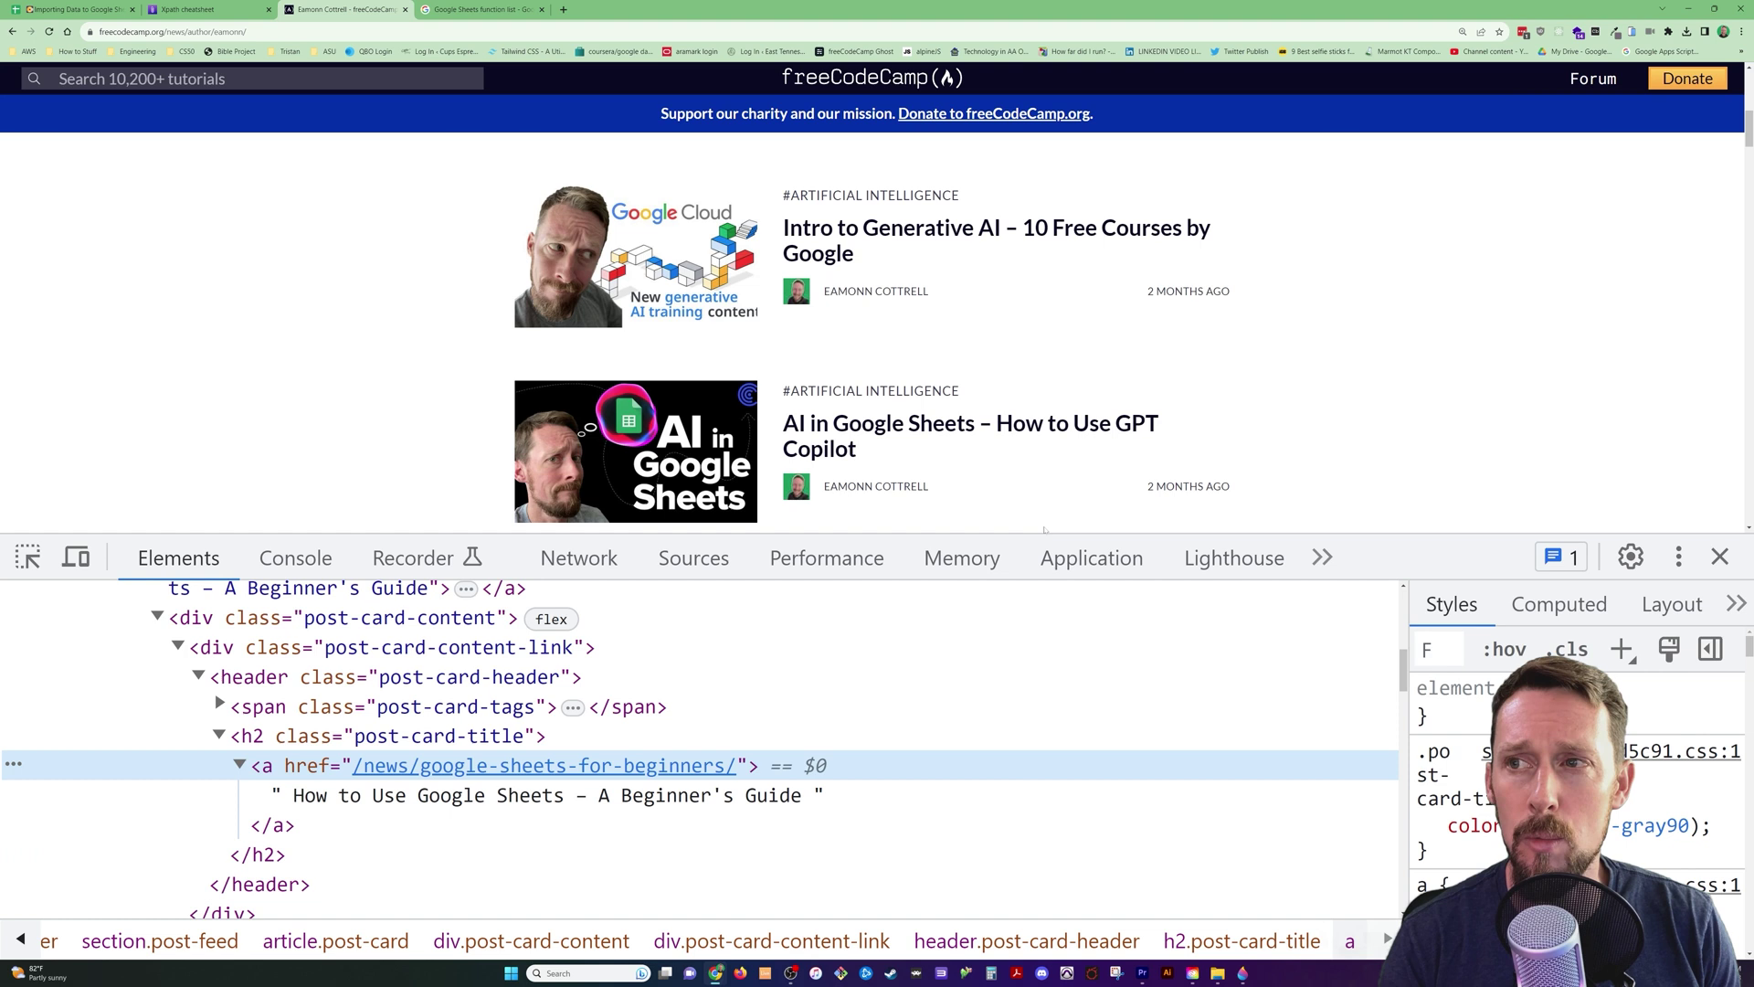
- Resize DevTools and pick the Google Calendar article title to reveal its link element
left_click_drag(1043, 533, 639, 574)
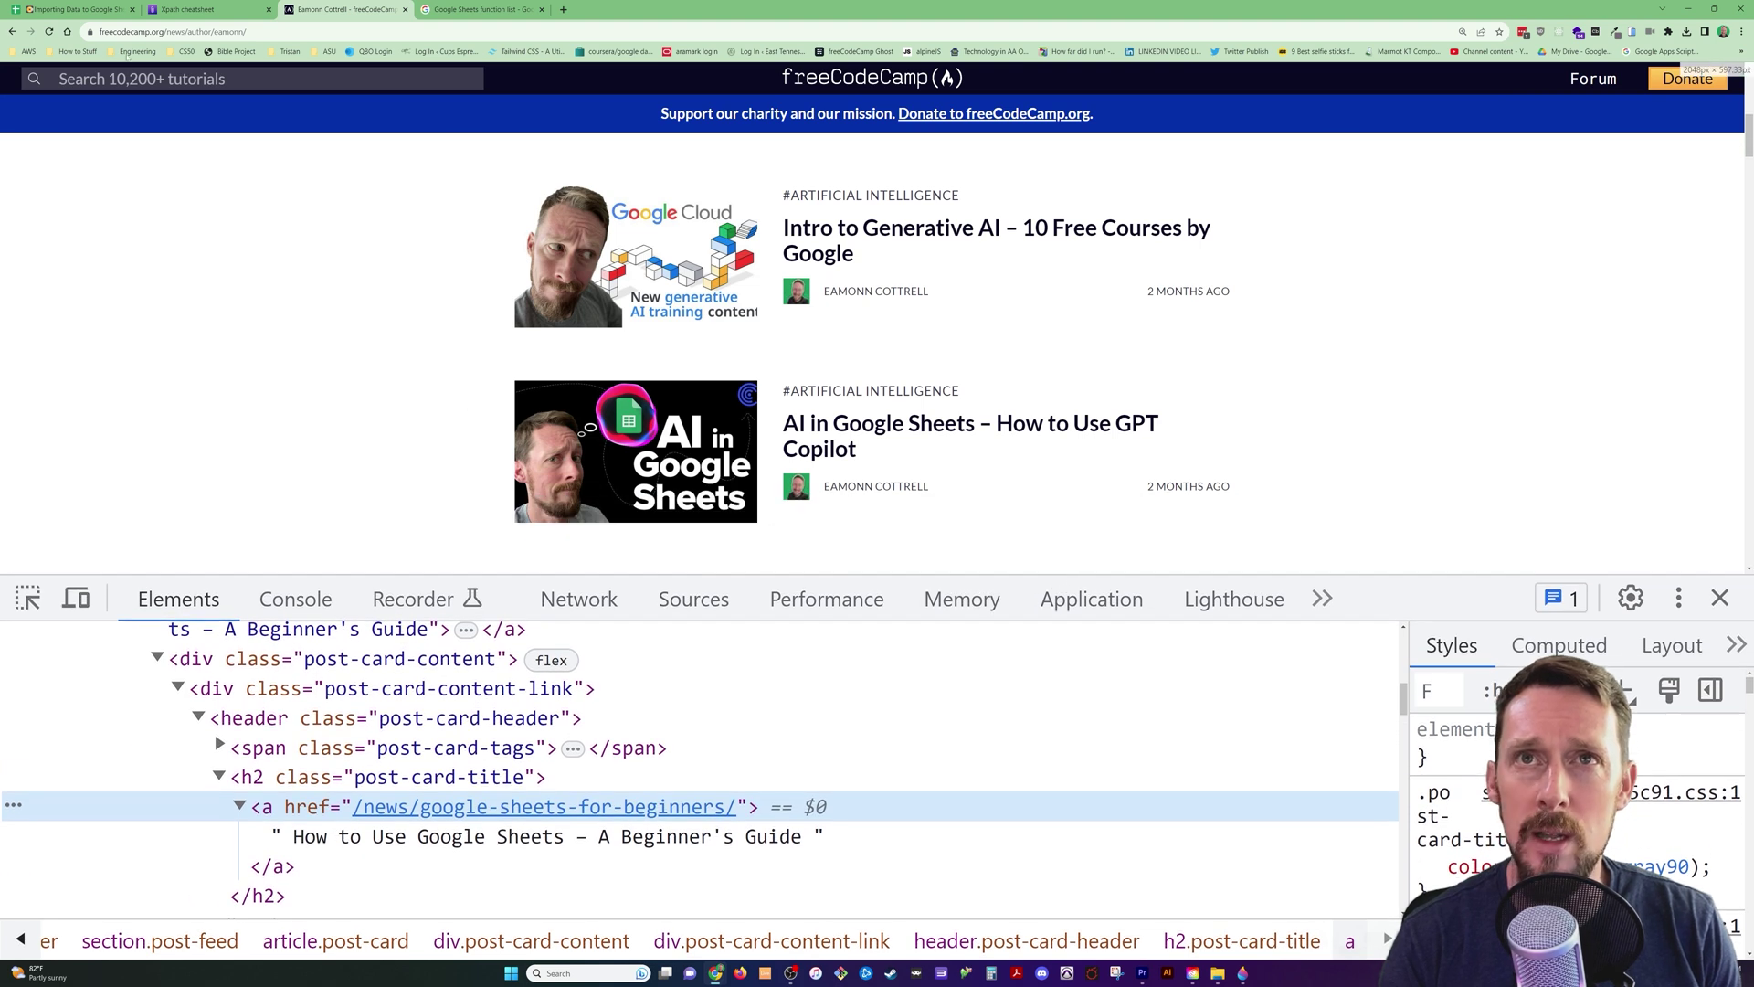
left_click(164, 31)
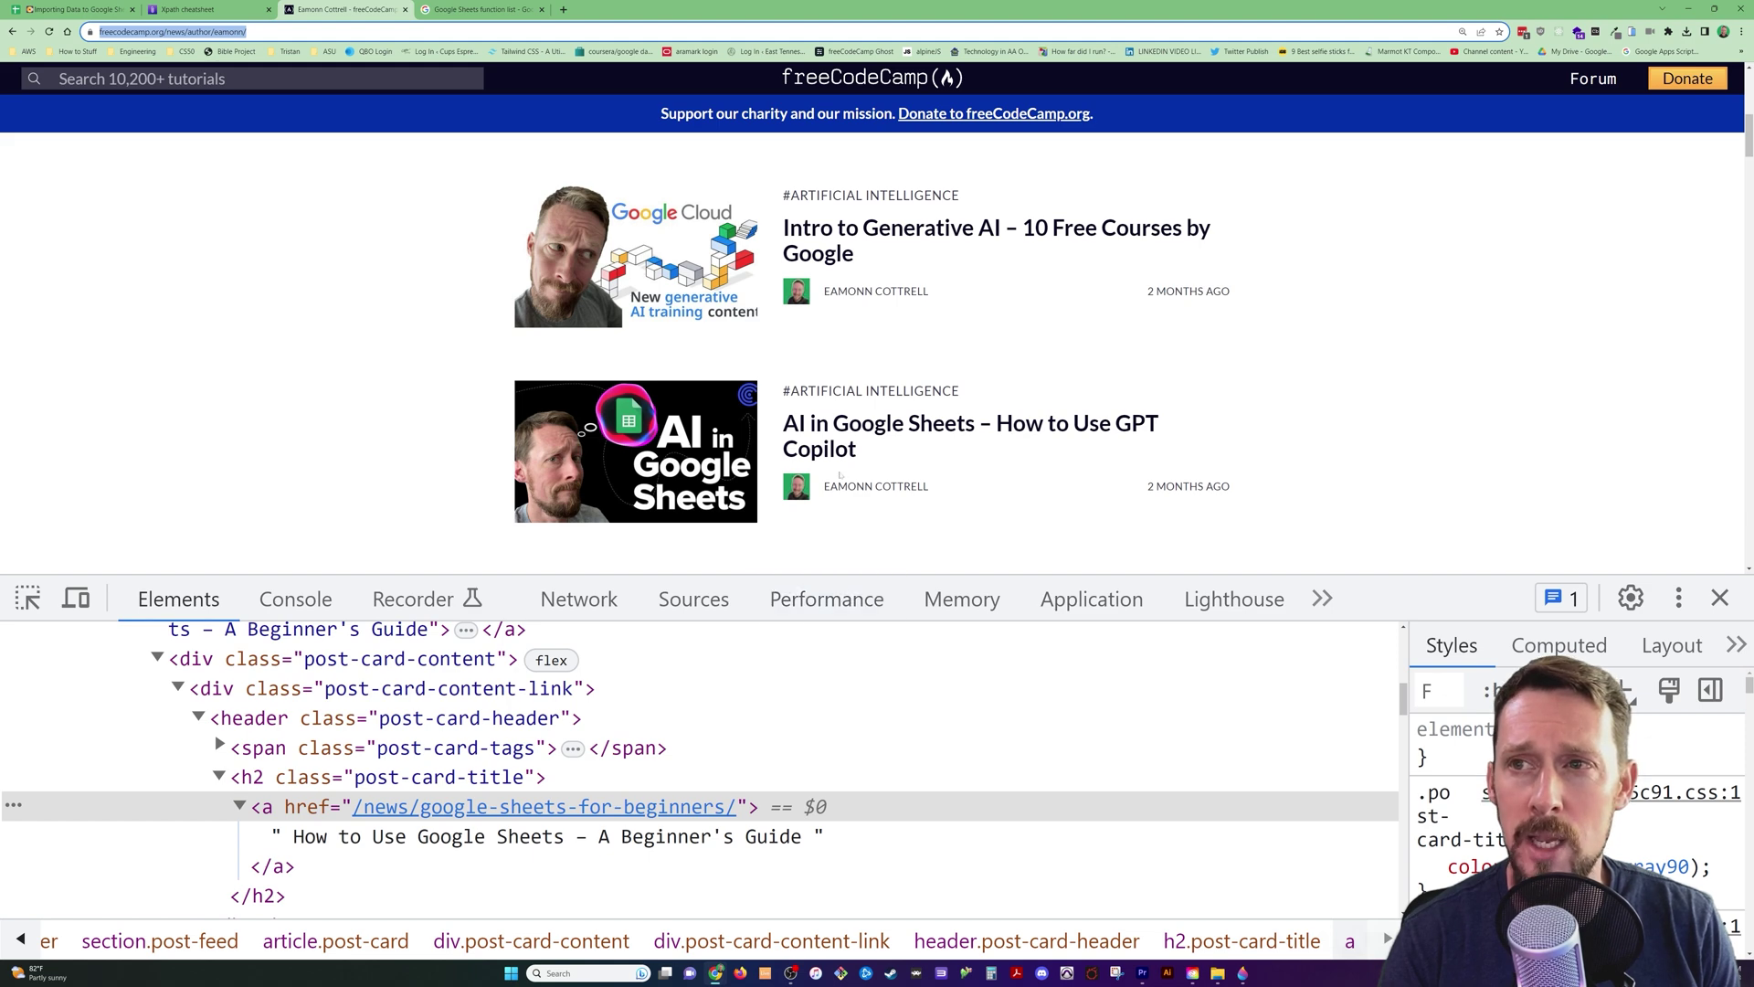
scroll(758, 431, "down", 15)
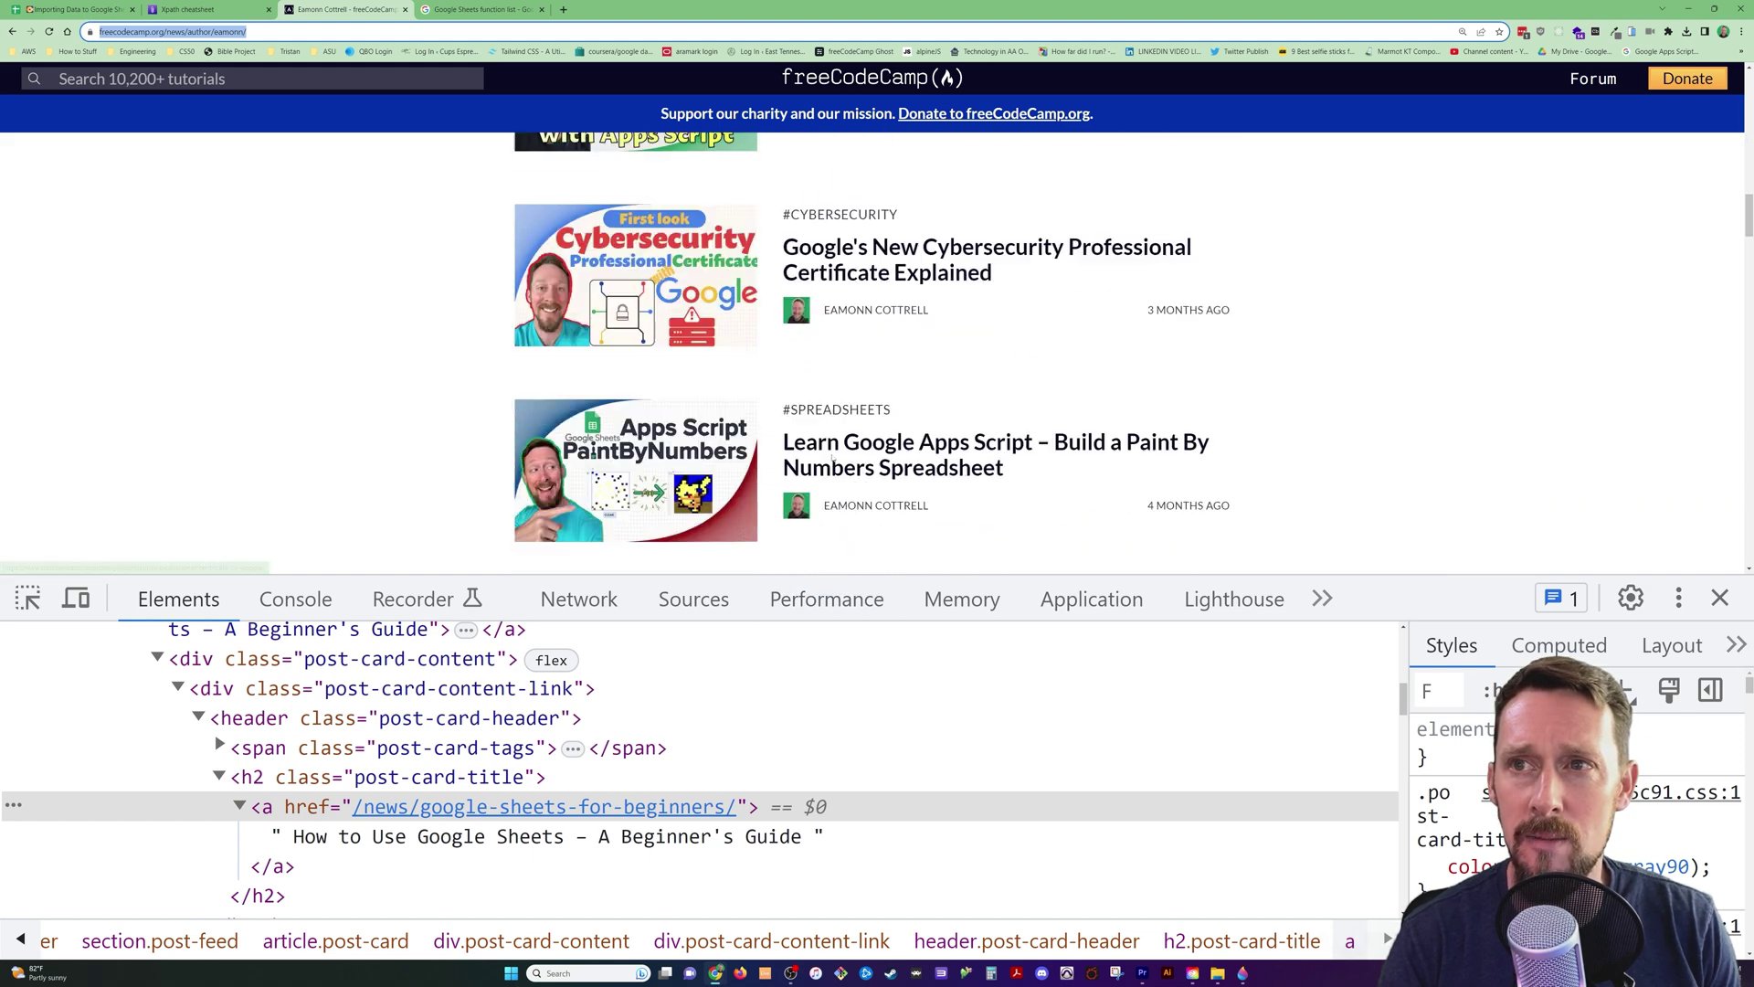
scroll(834, 457, "up", 10)
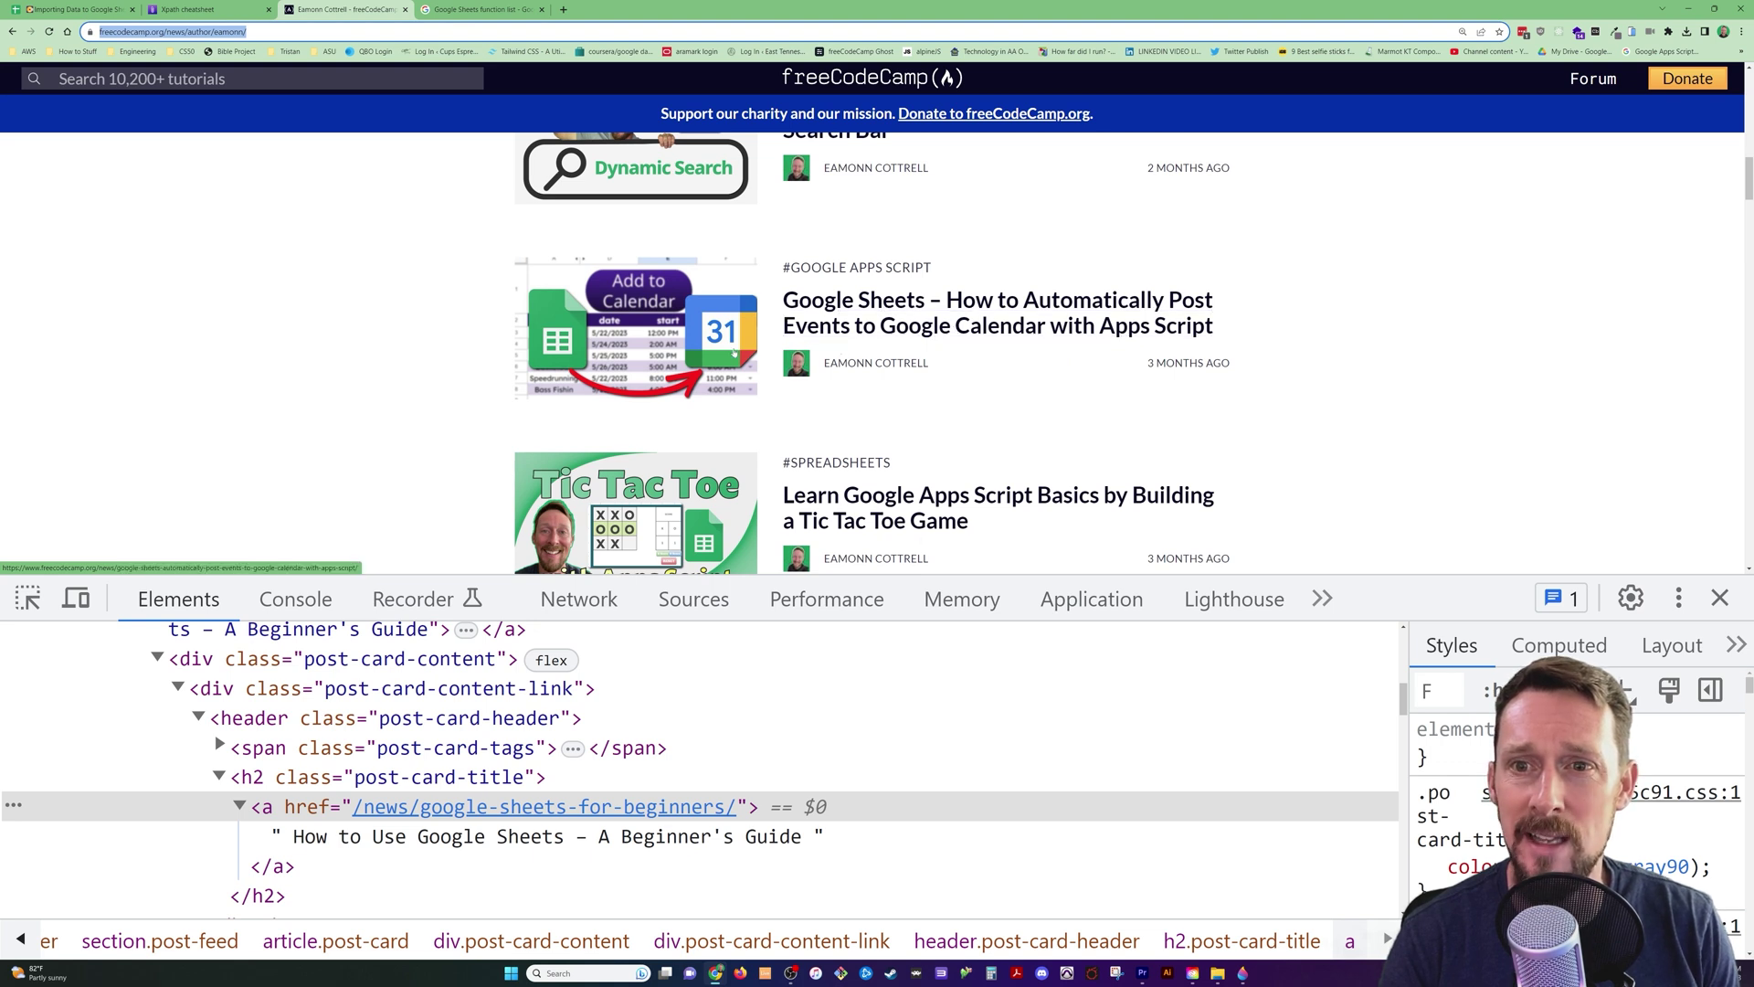
left_click_drag(774, 574, 731, 528)
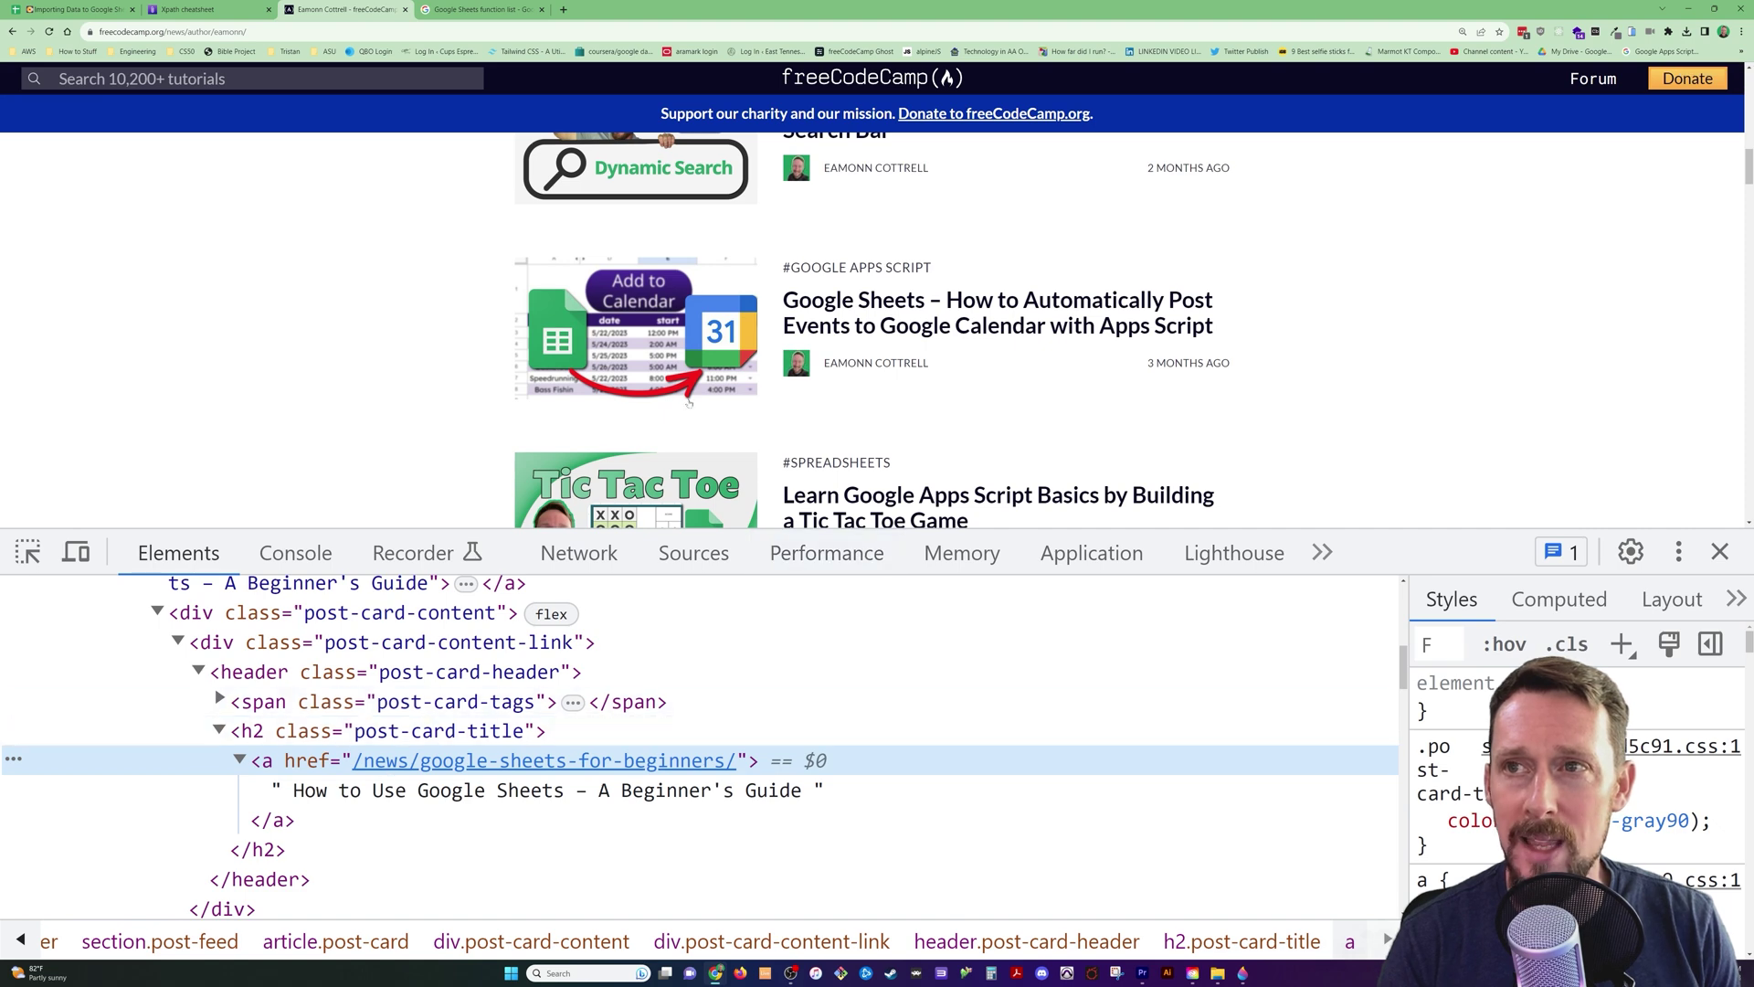
key("ctrl+shift+c")
left_click(845, 314)
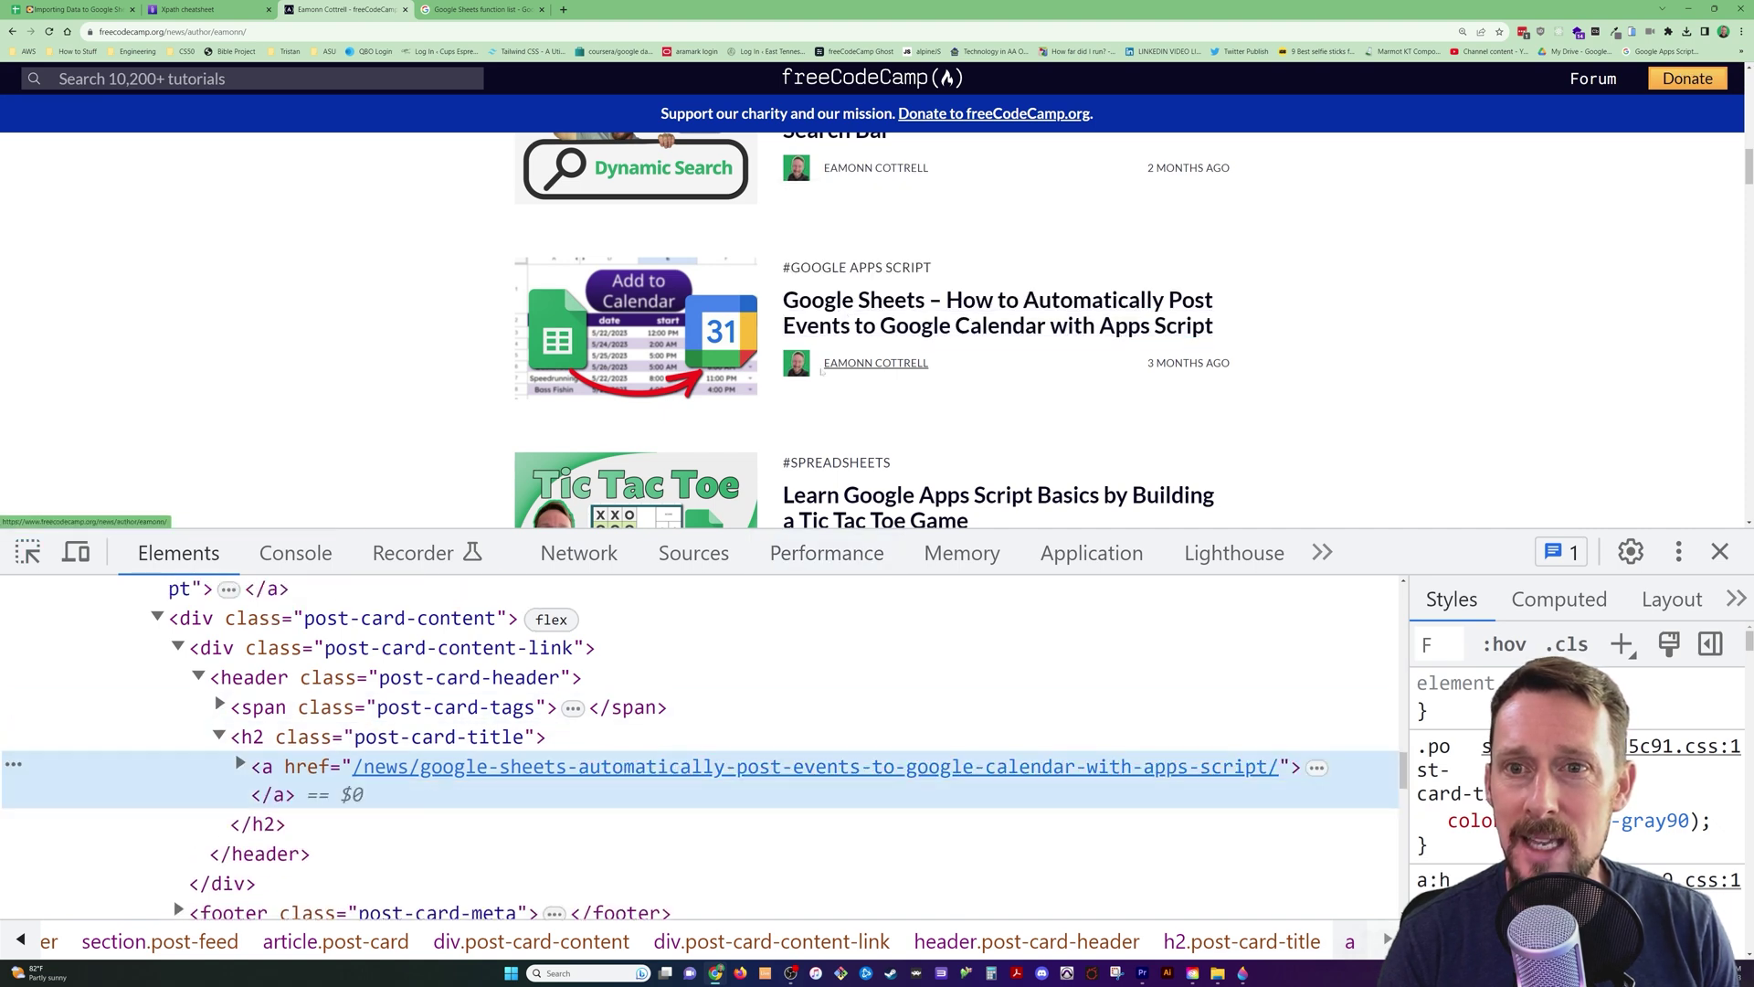
scroll(817, 371, "down", 2)
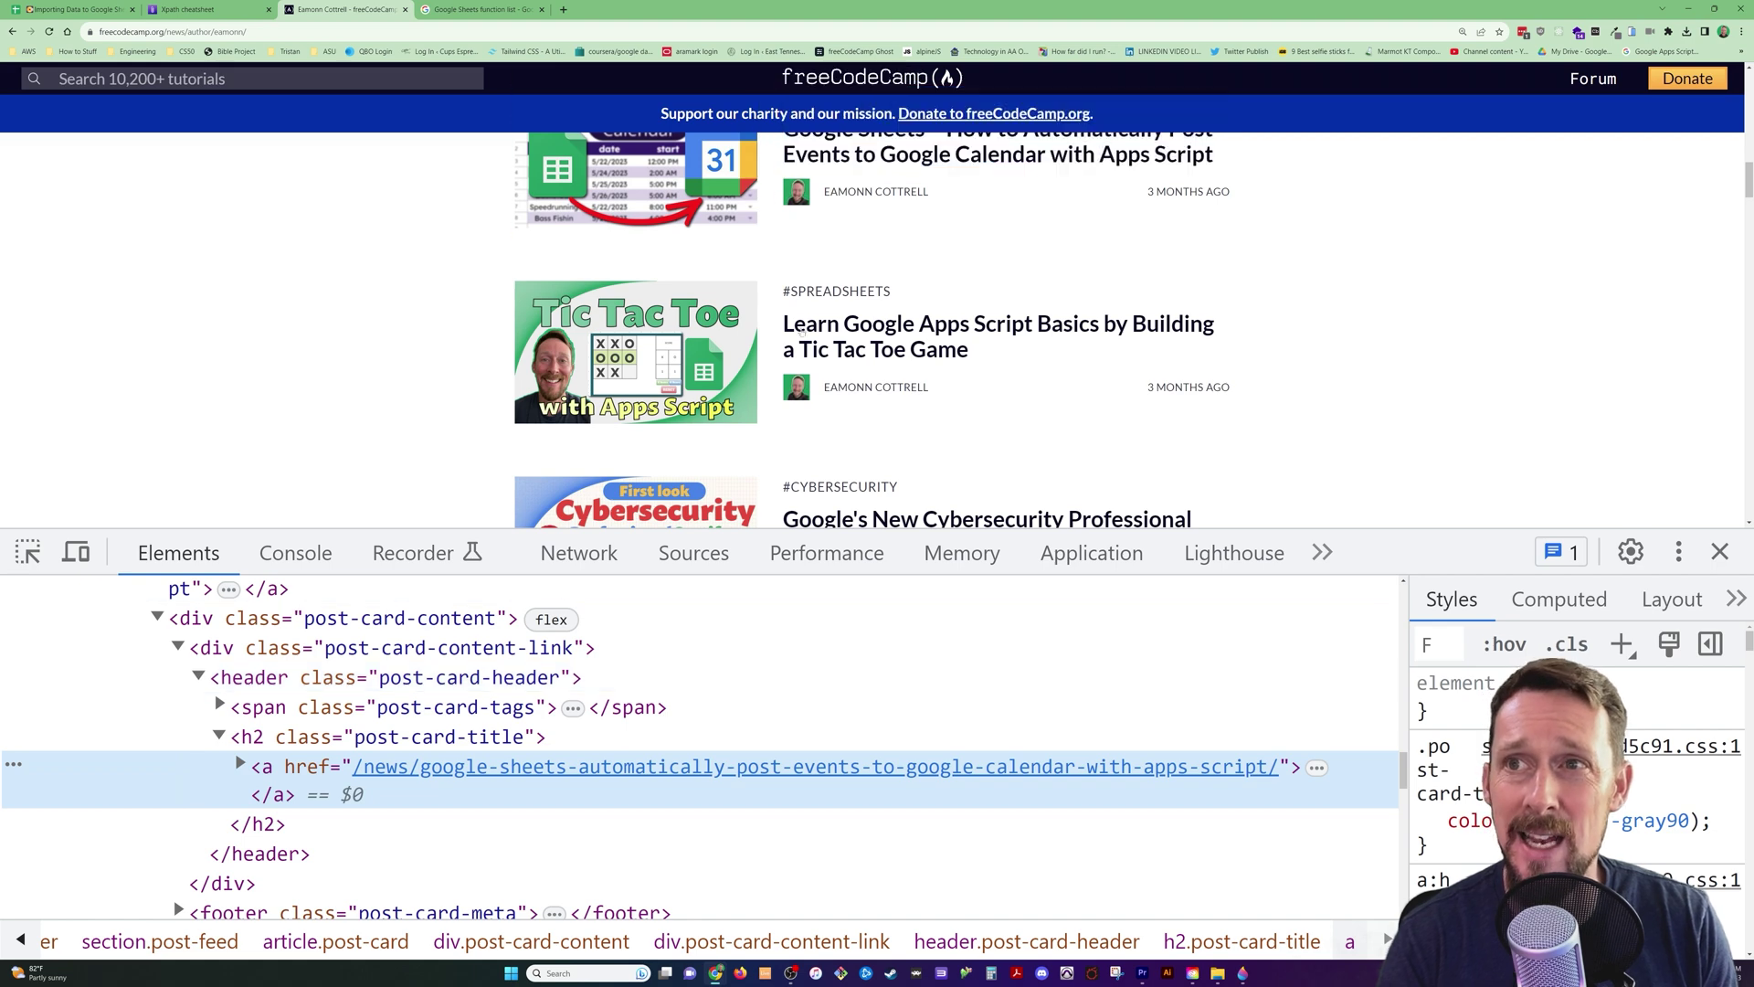
scroll(864, 272, "up", 1)
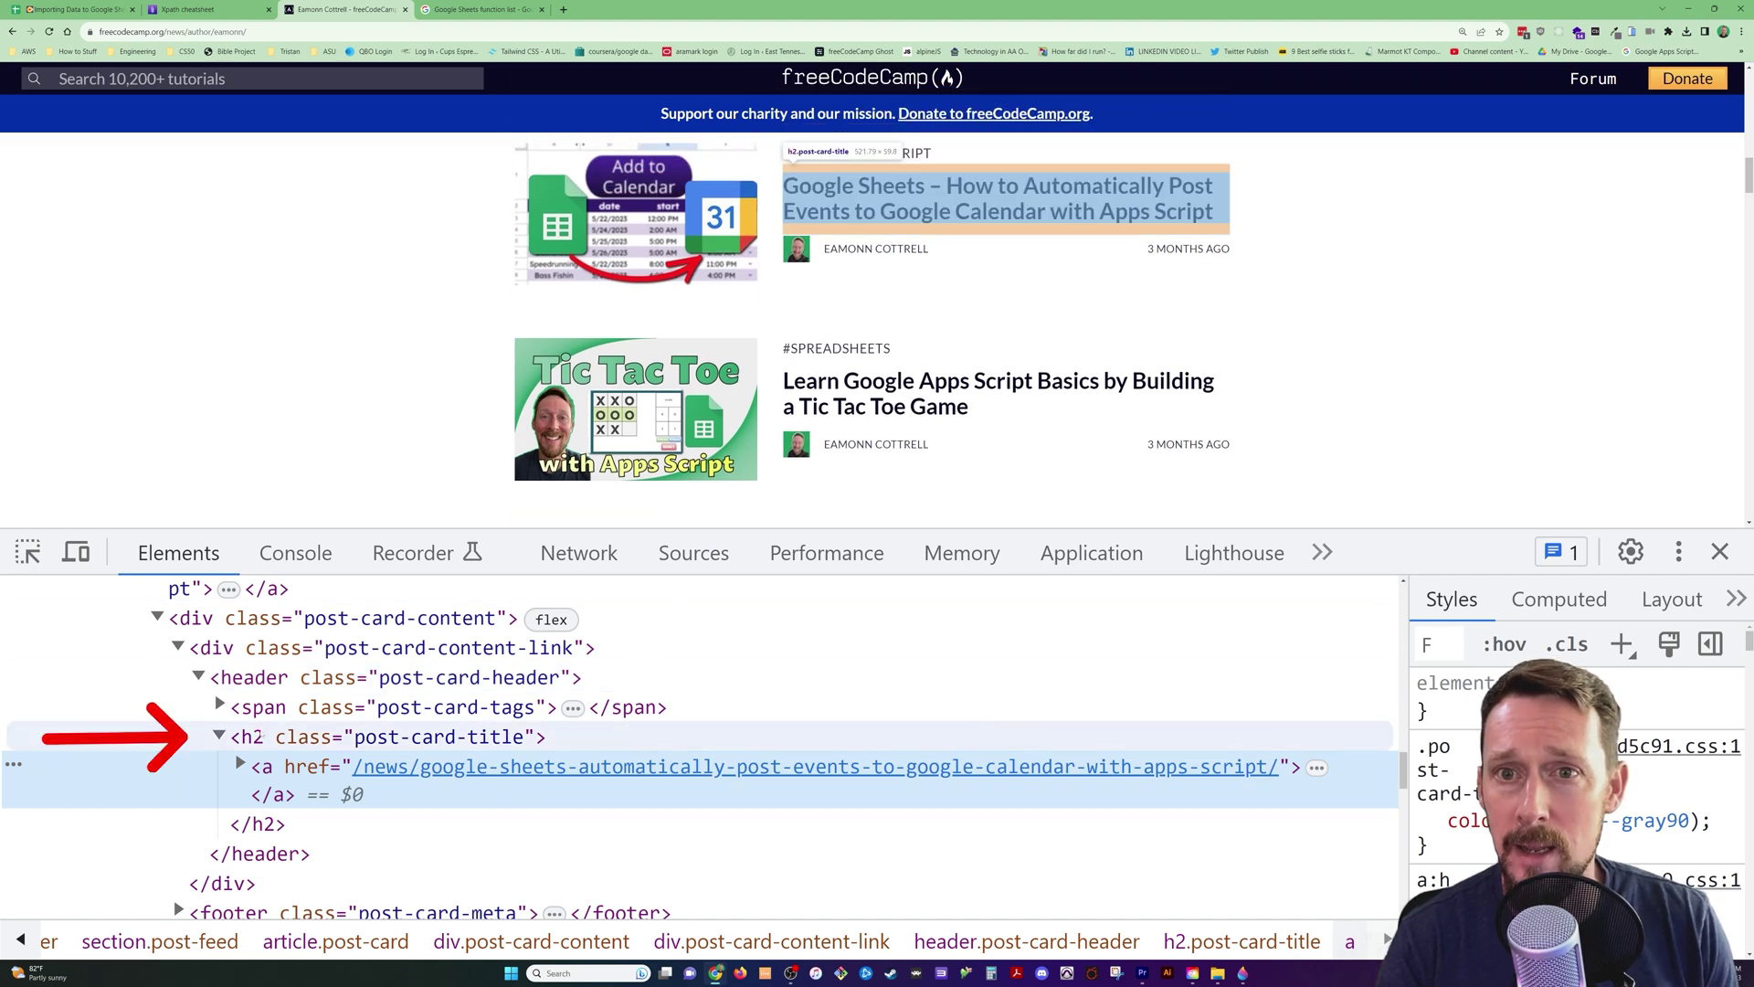
- In DevTools, select the h2 element and inspect the Calendar and Tic Tac Toe article titles
left_click(261, 736)
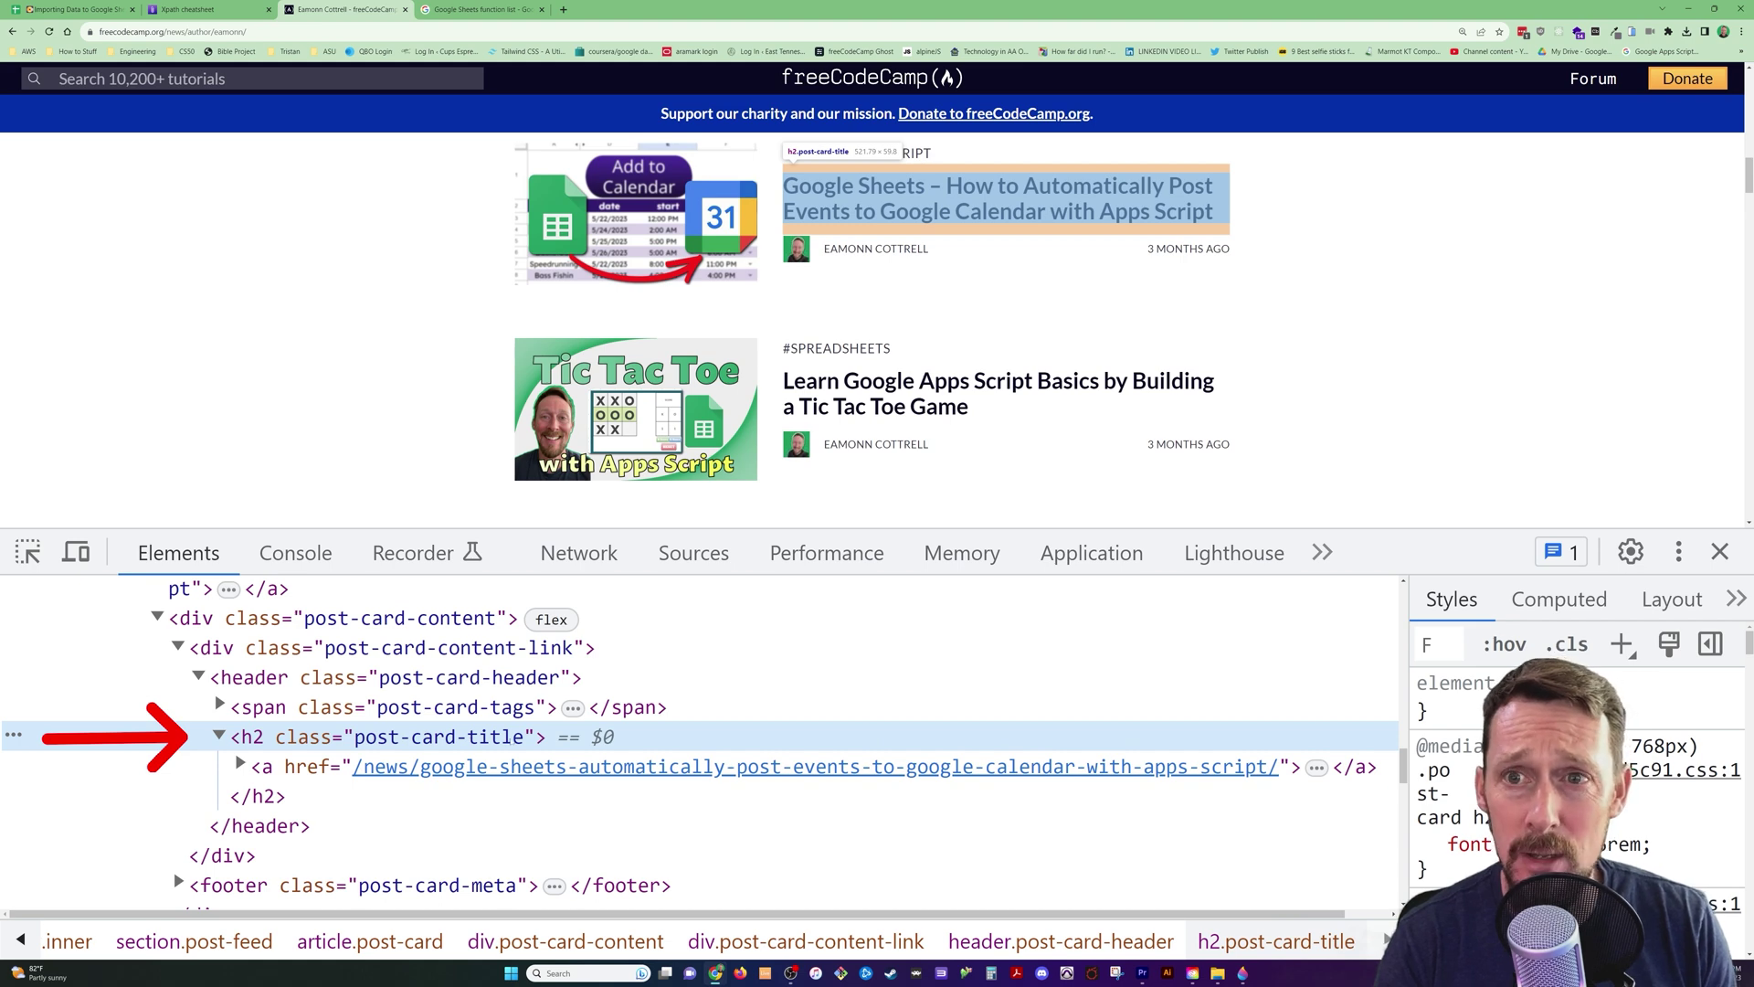
left_click_drag(928, 187, 783, 186)
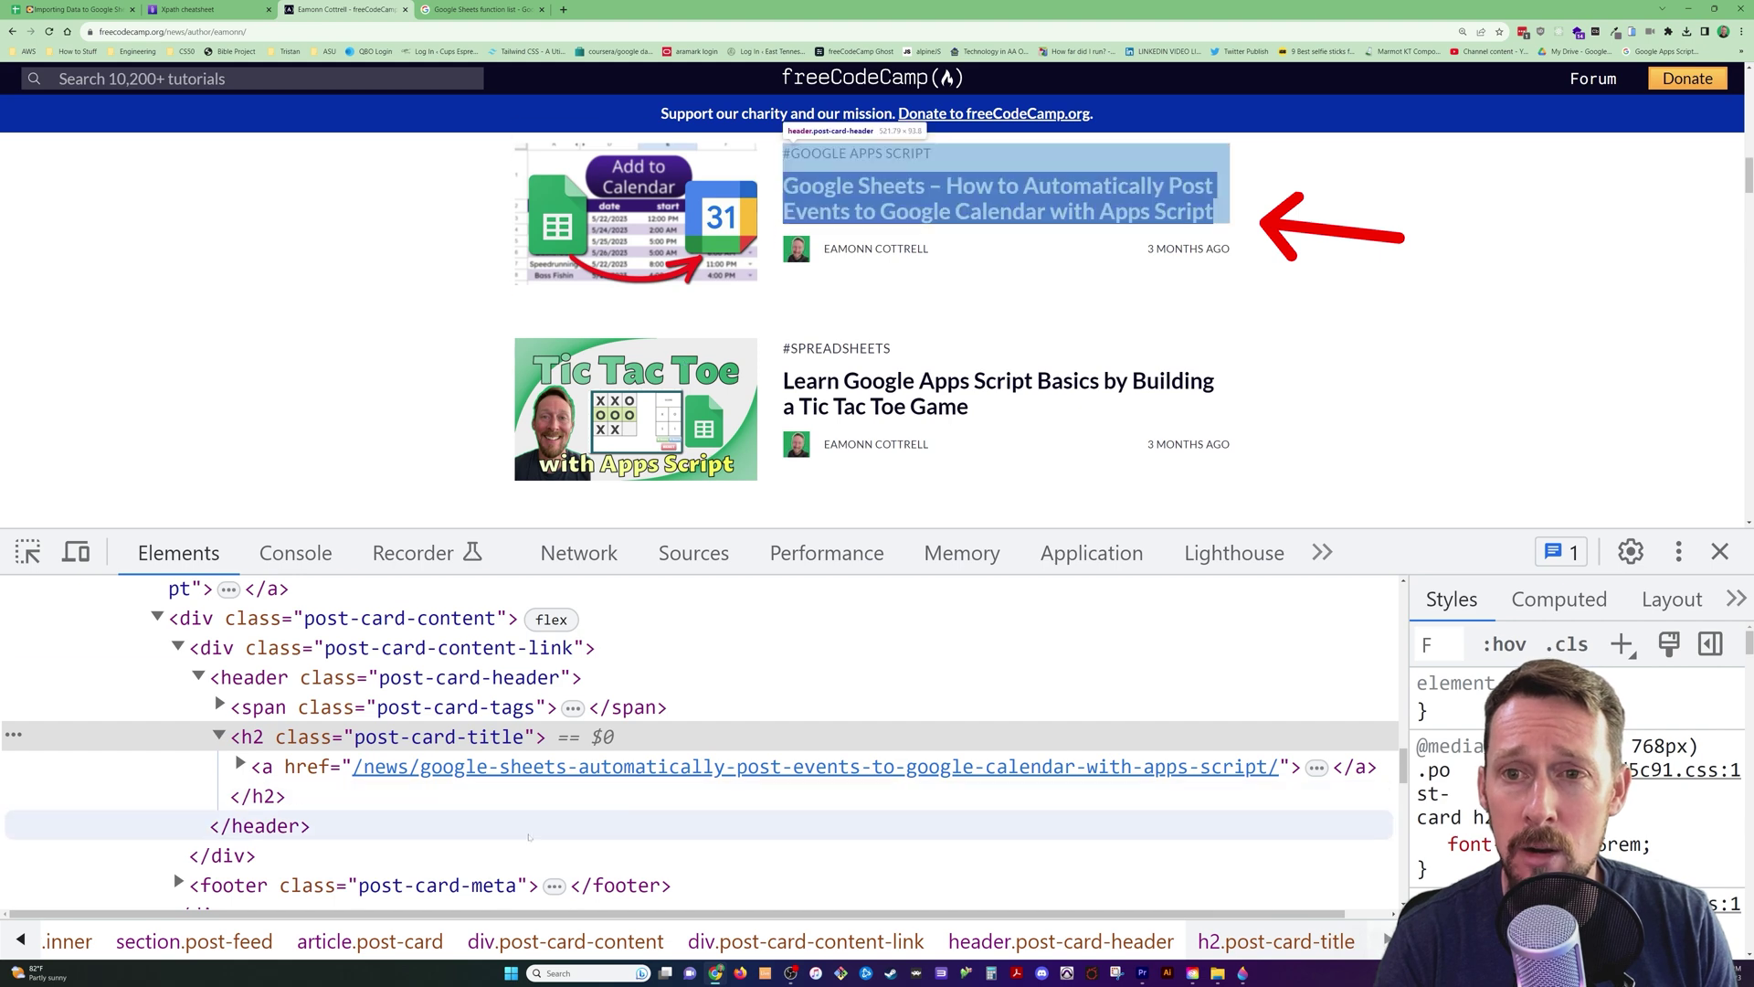
scroll(950, 339, "down", 1)
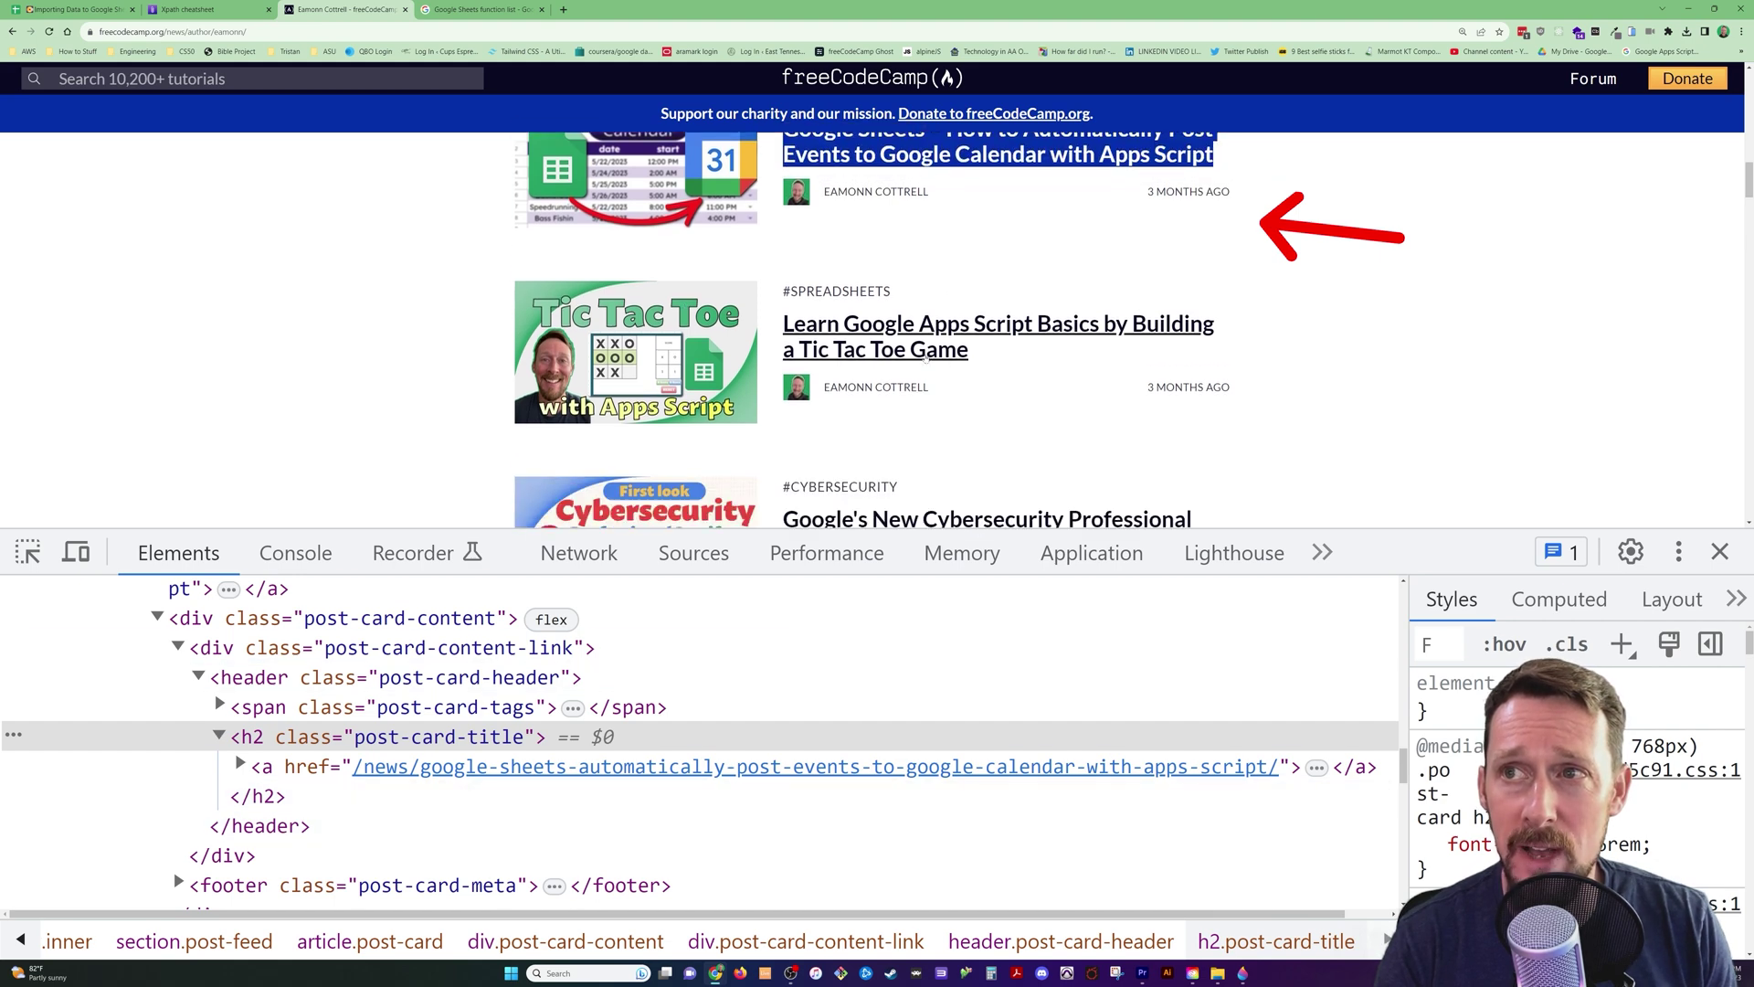
key("ctrl+shift+c")
left_click(951, 336)
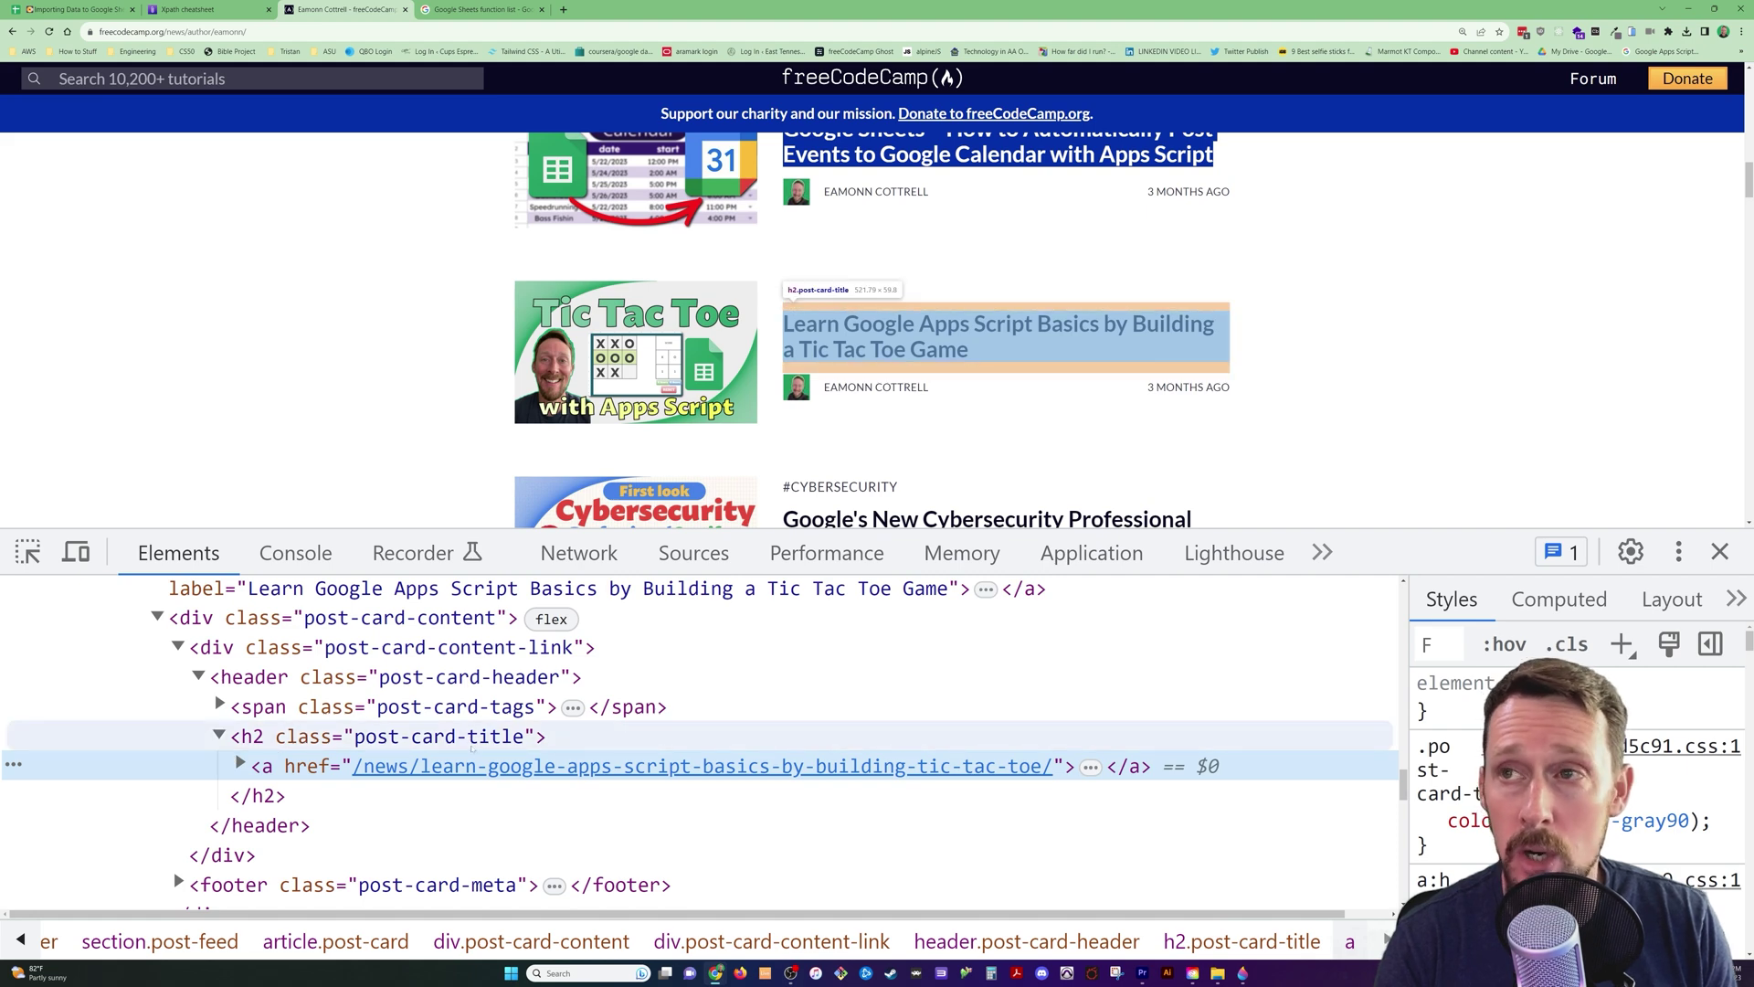
left_click(240, 764)
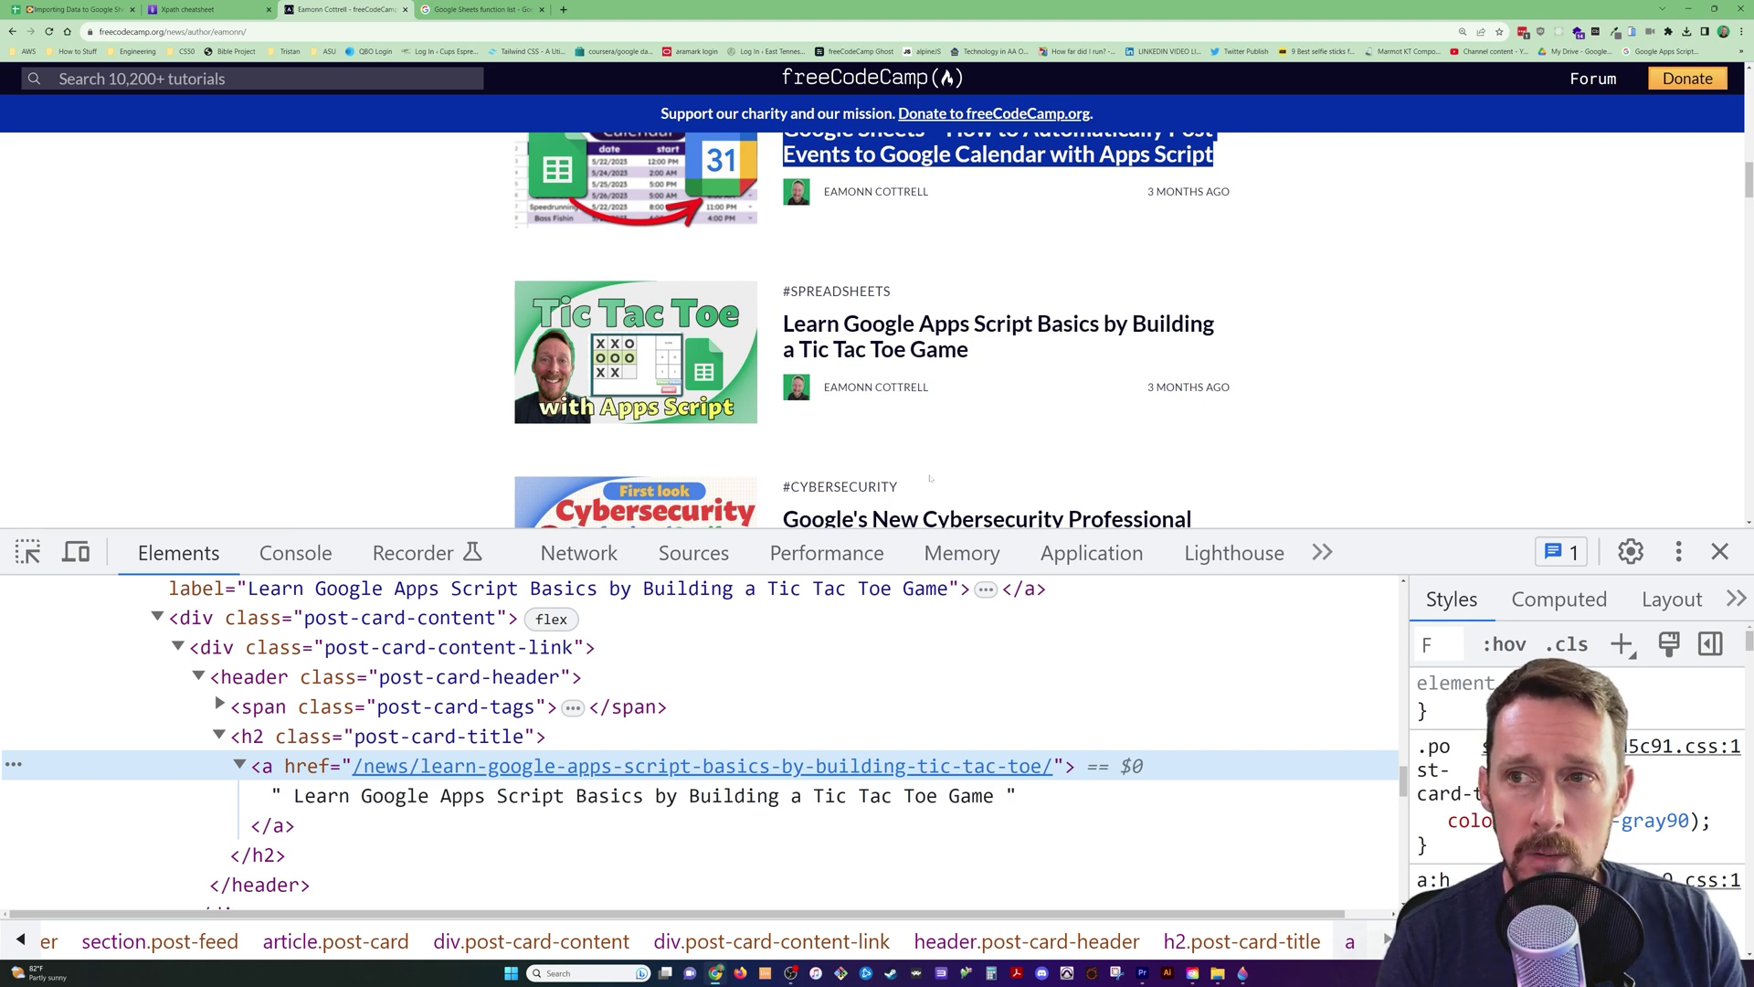
- Inspect the main content container and the Tic Tac Toe title's link element via right-click Inspect
right_click(1388, 279)
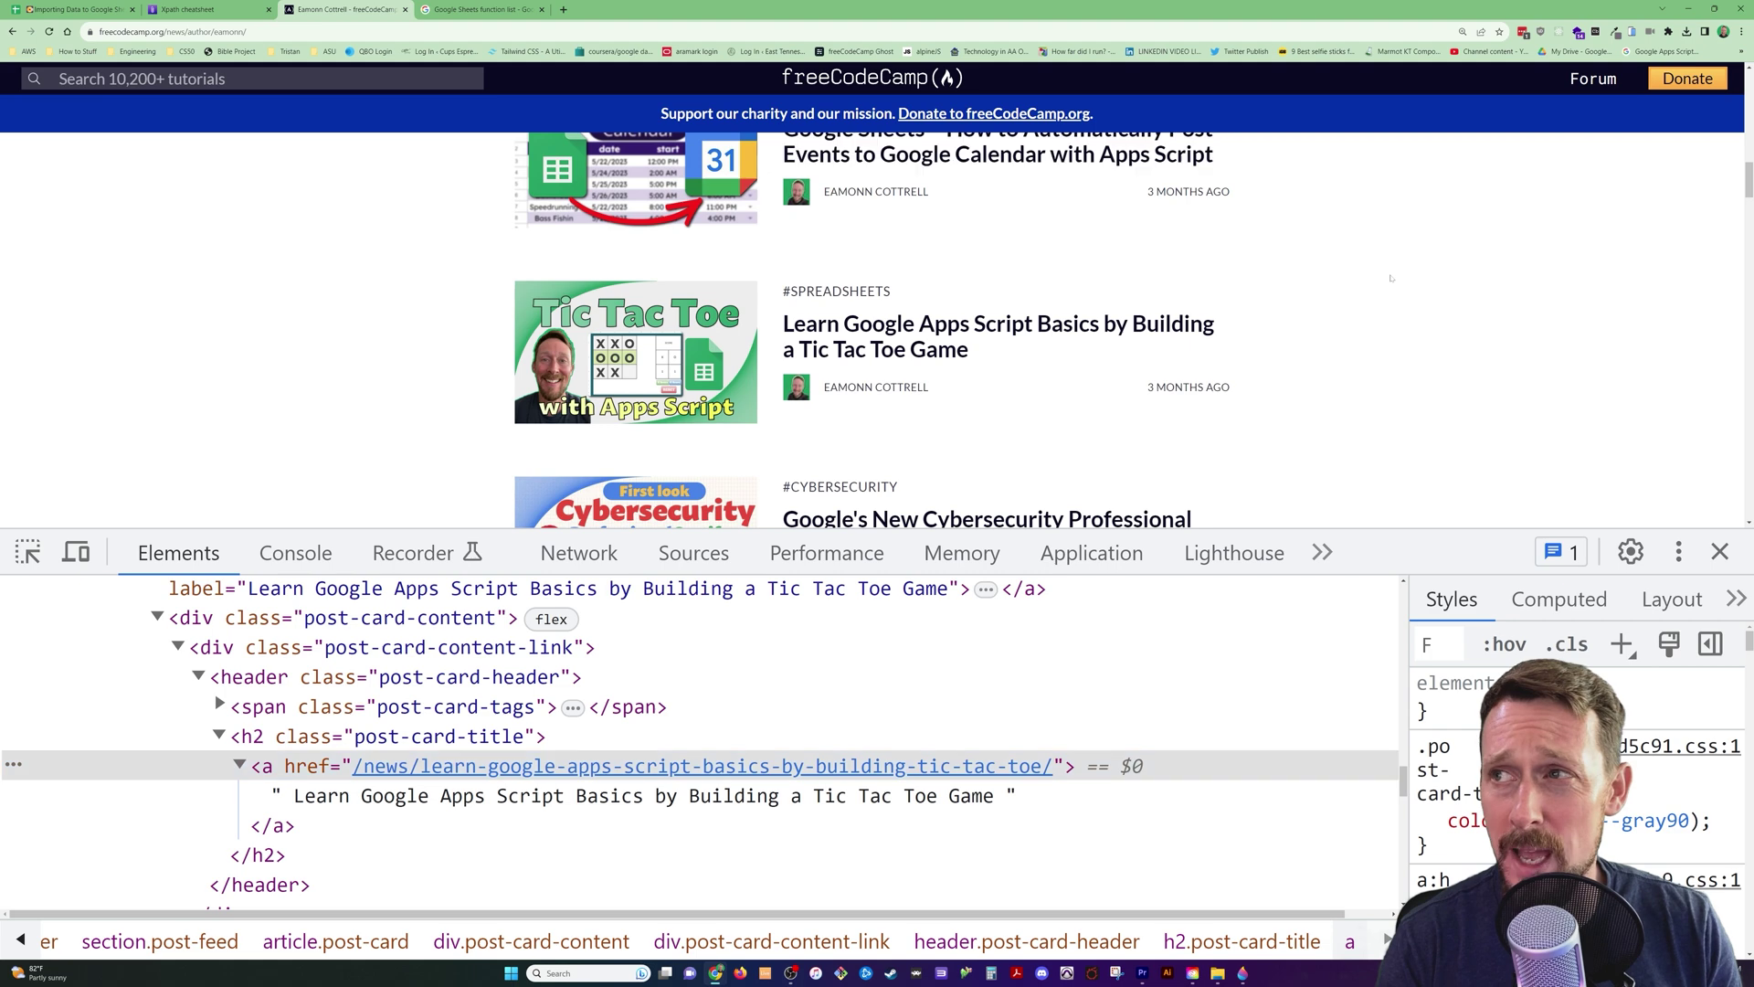
left_click(1499, 501)
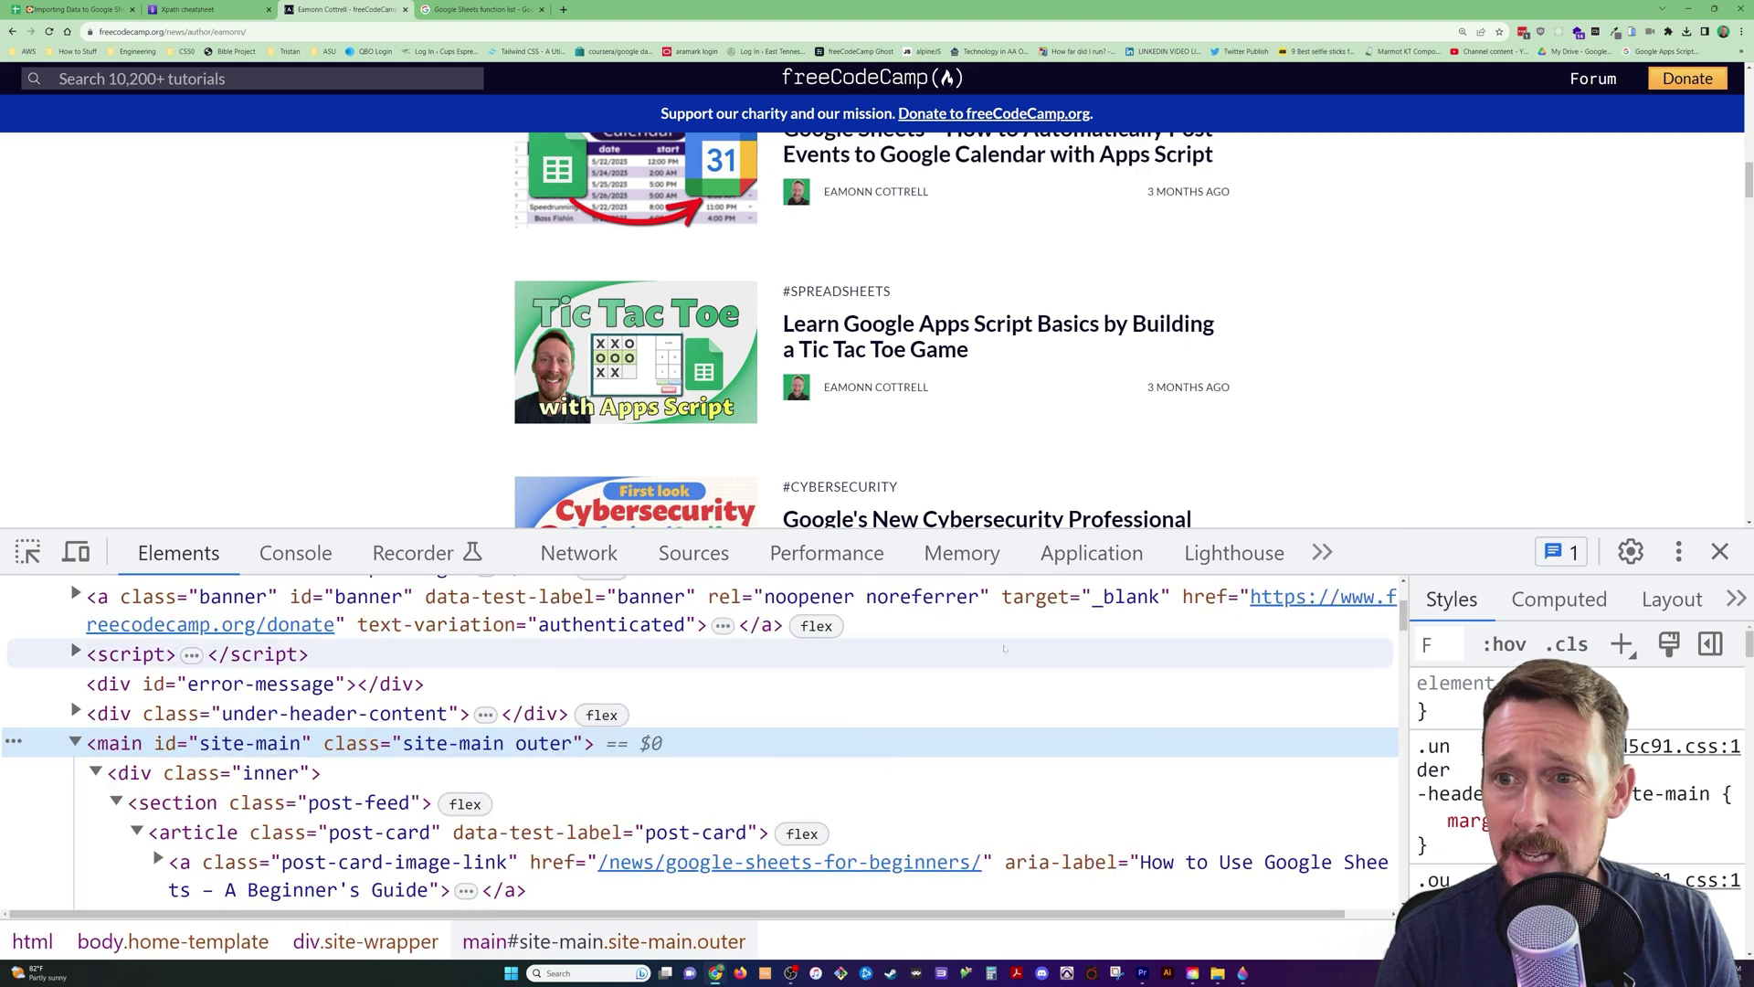
scroll(764, 694, "down", 4)
scroll(764, 694, "down", 3)
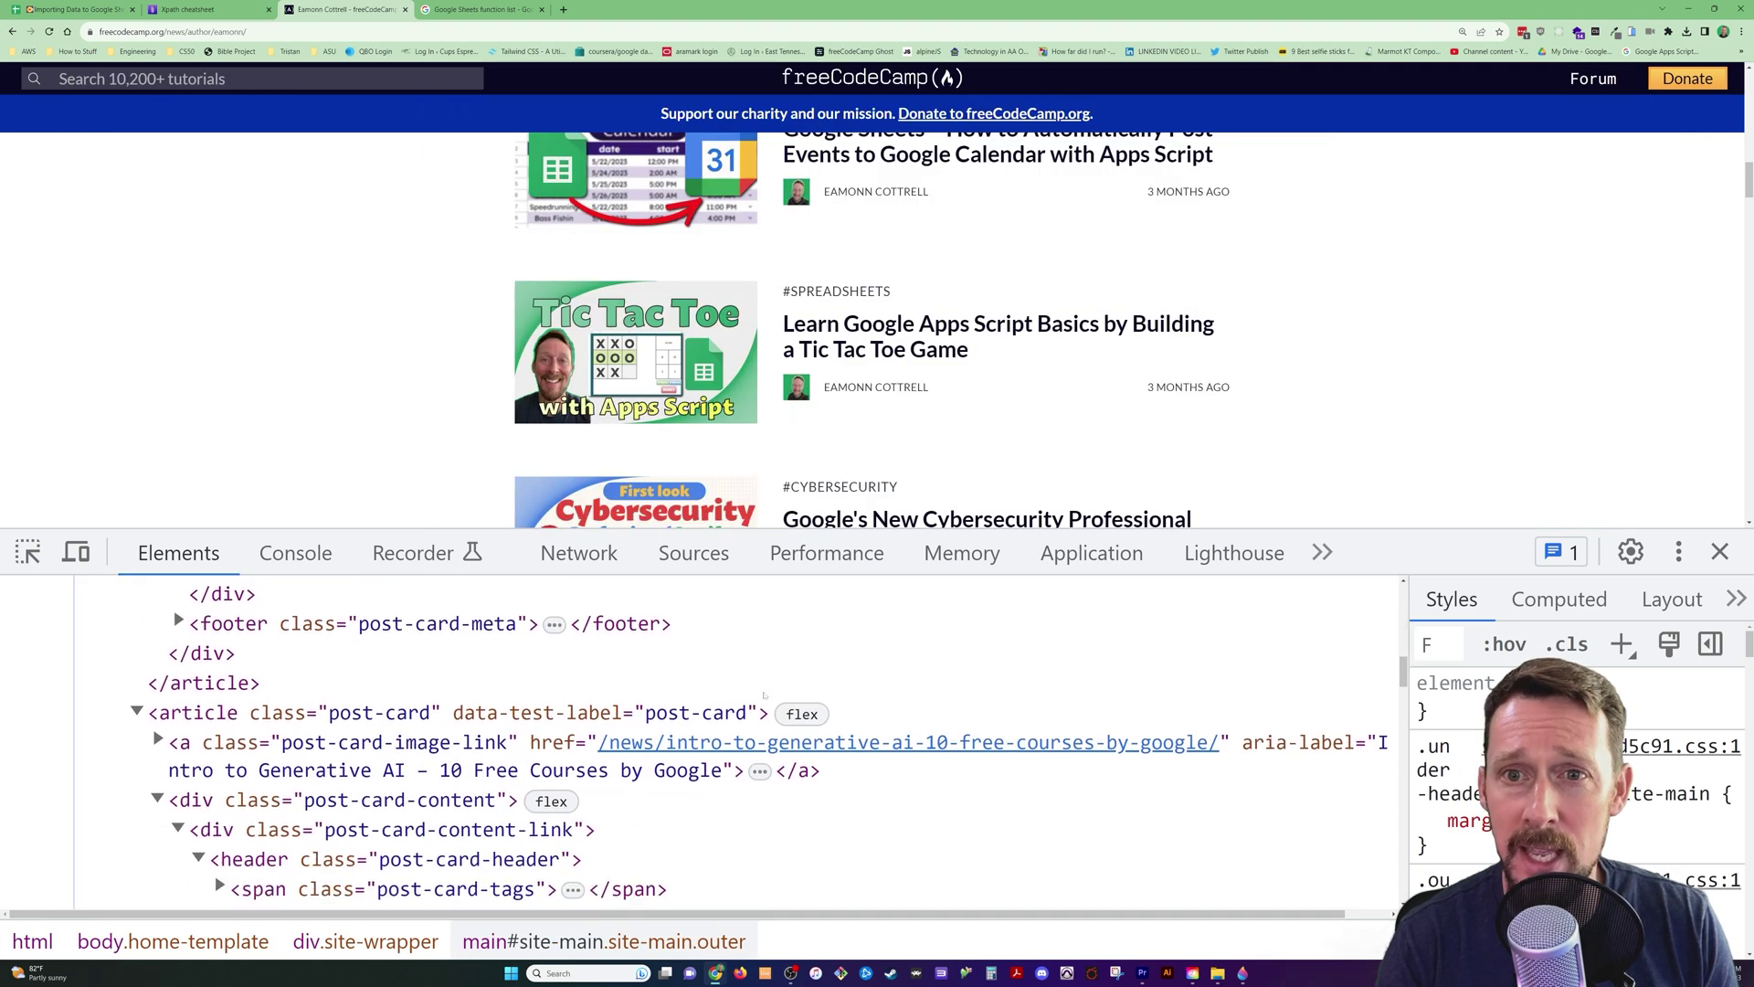
right_click(813, 326)
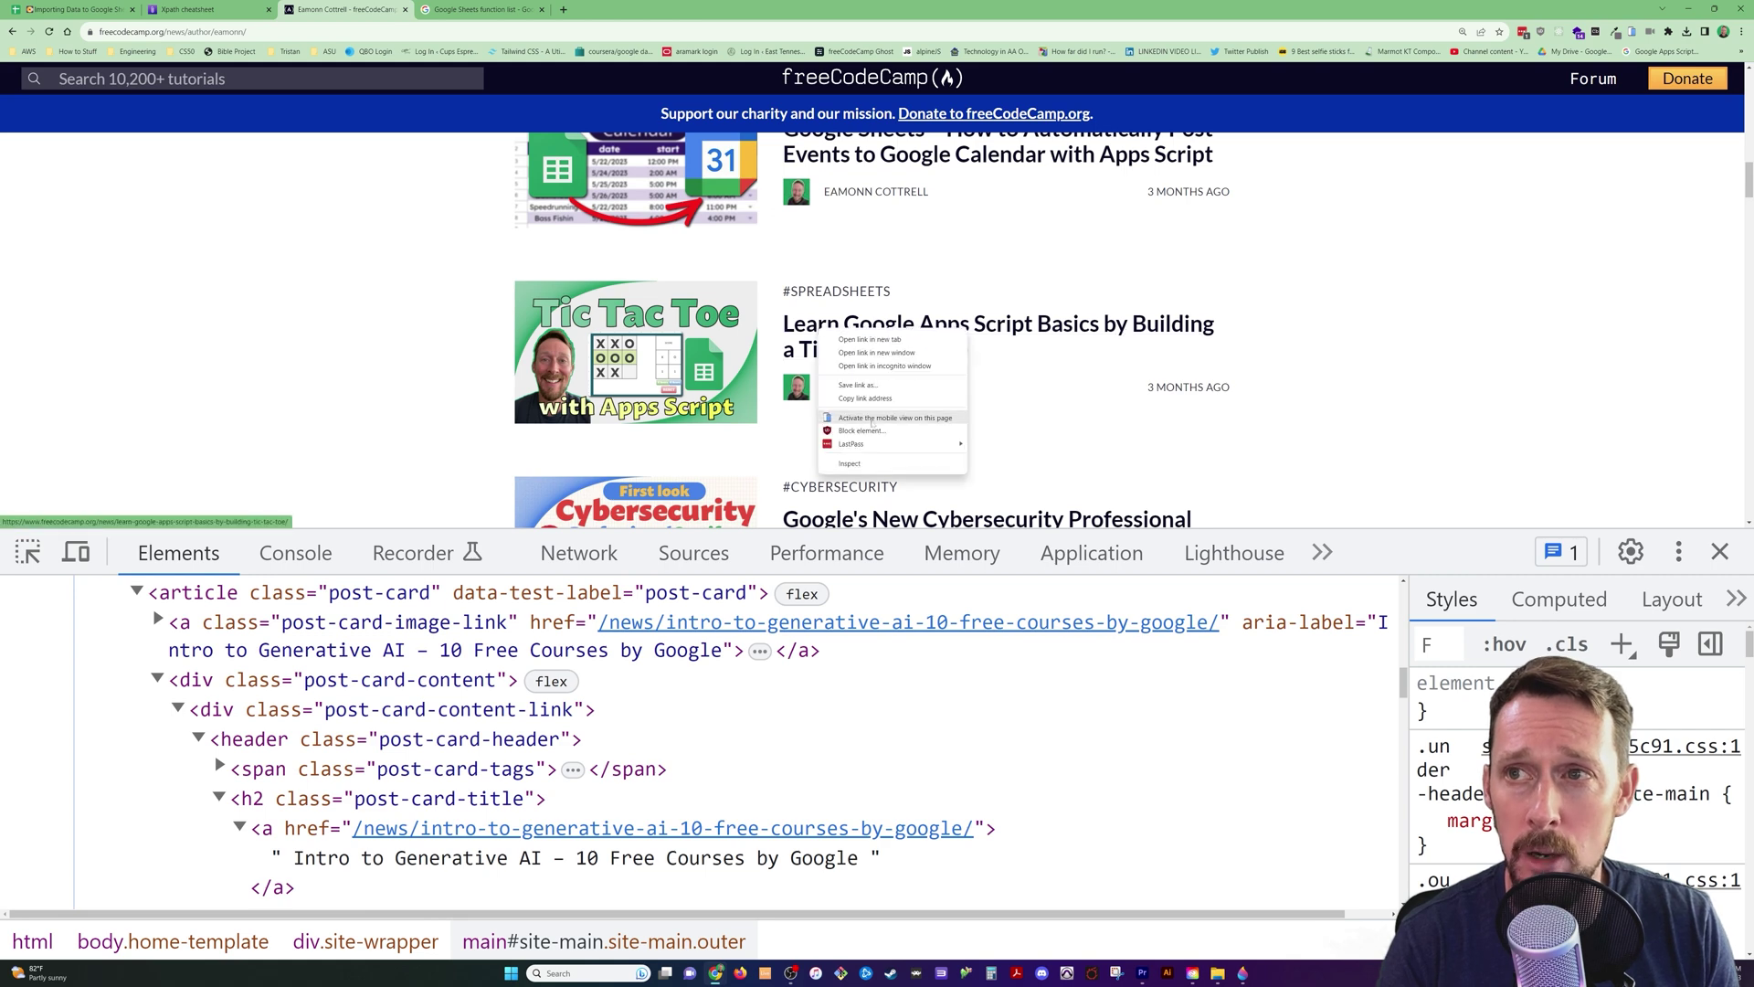
left_click(850, 474)
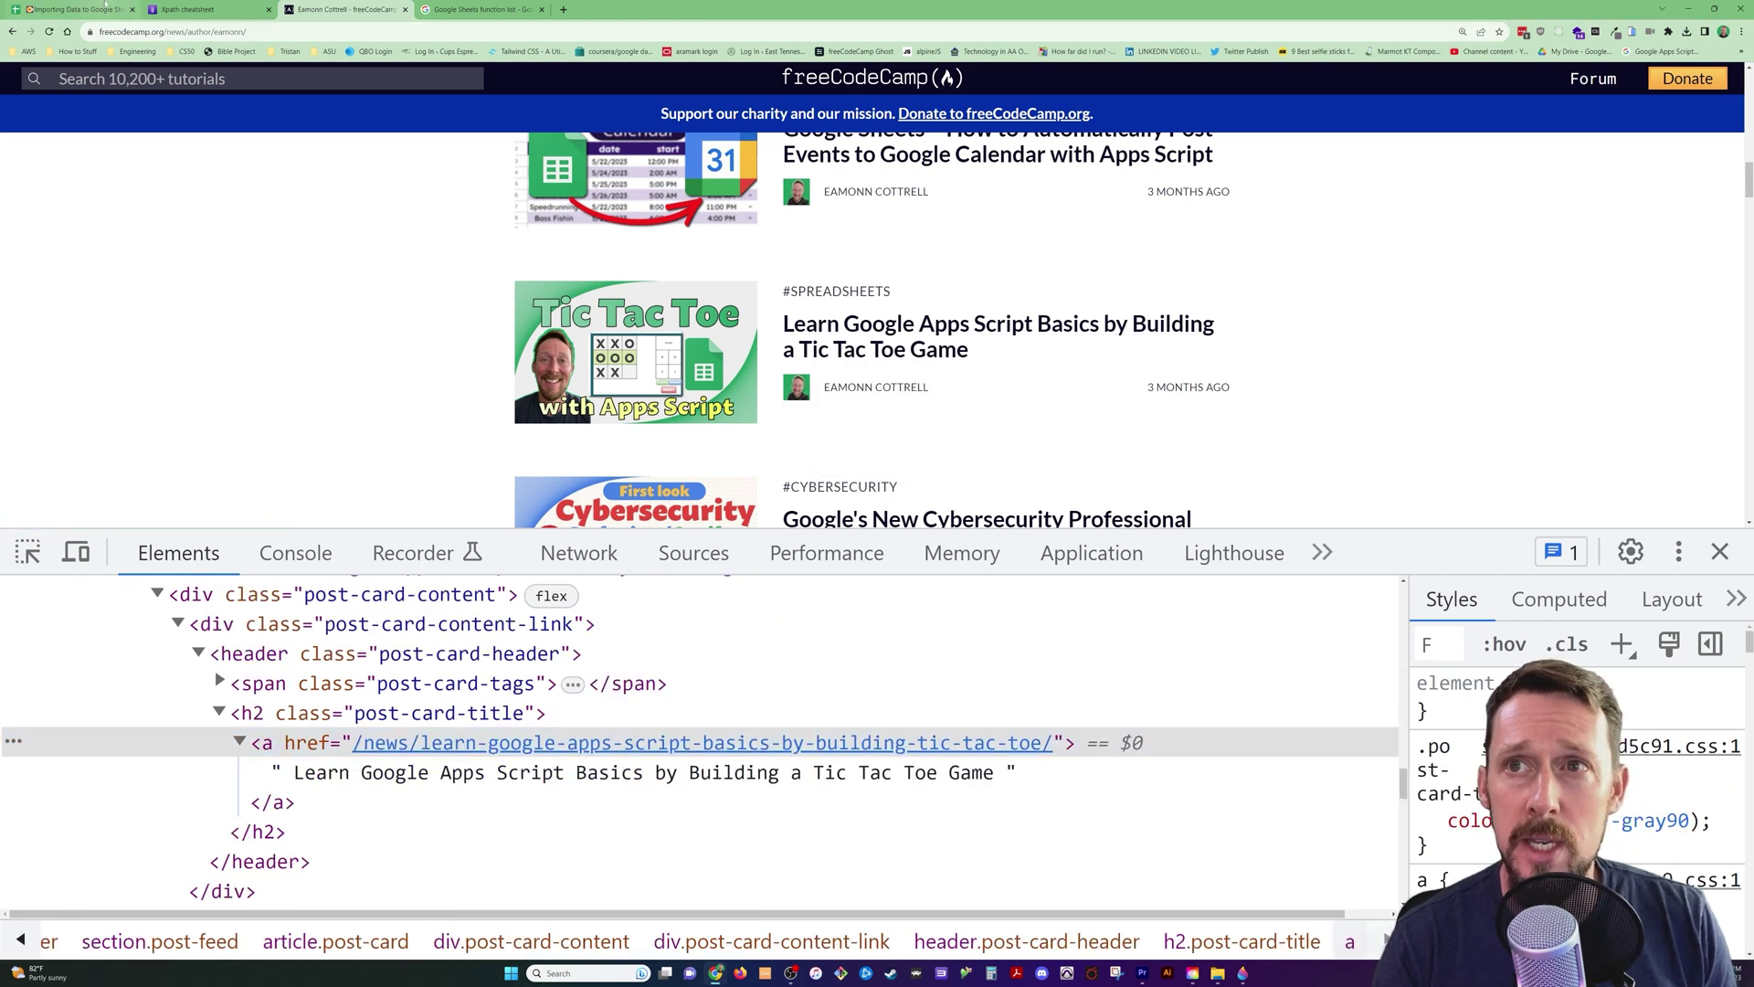
- Return to the Importing Data spreadsheet, check the author page URL in A11, and scroll right
left_click(105, 7)
left_click(205, 485)
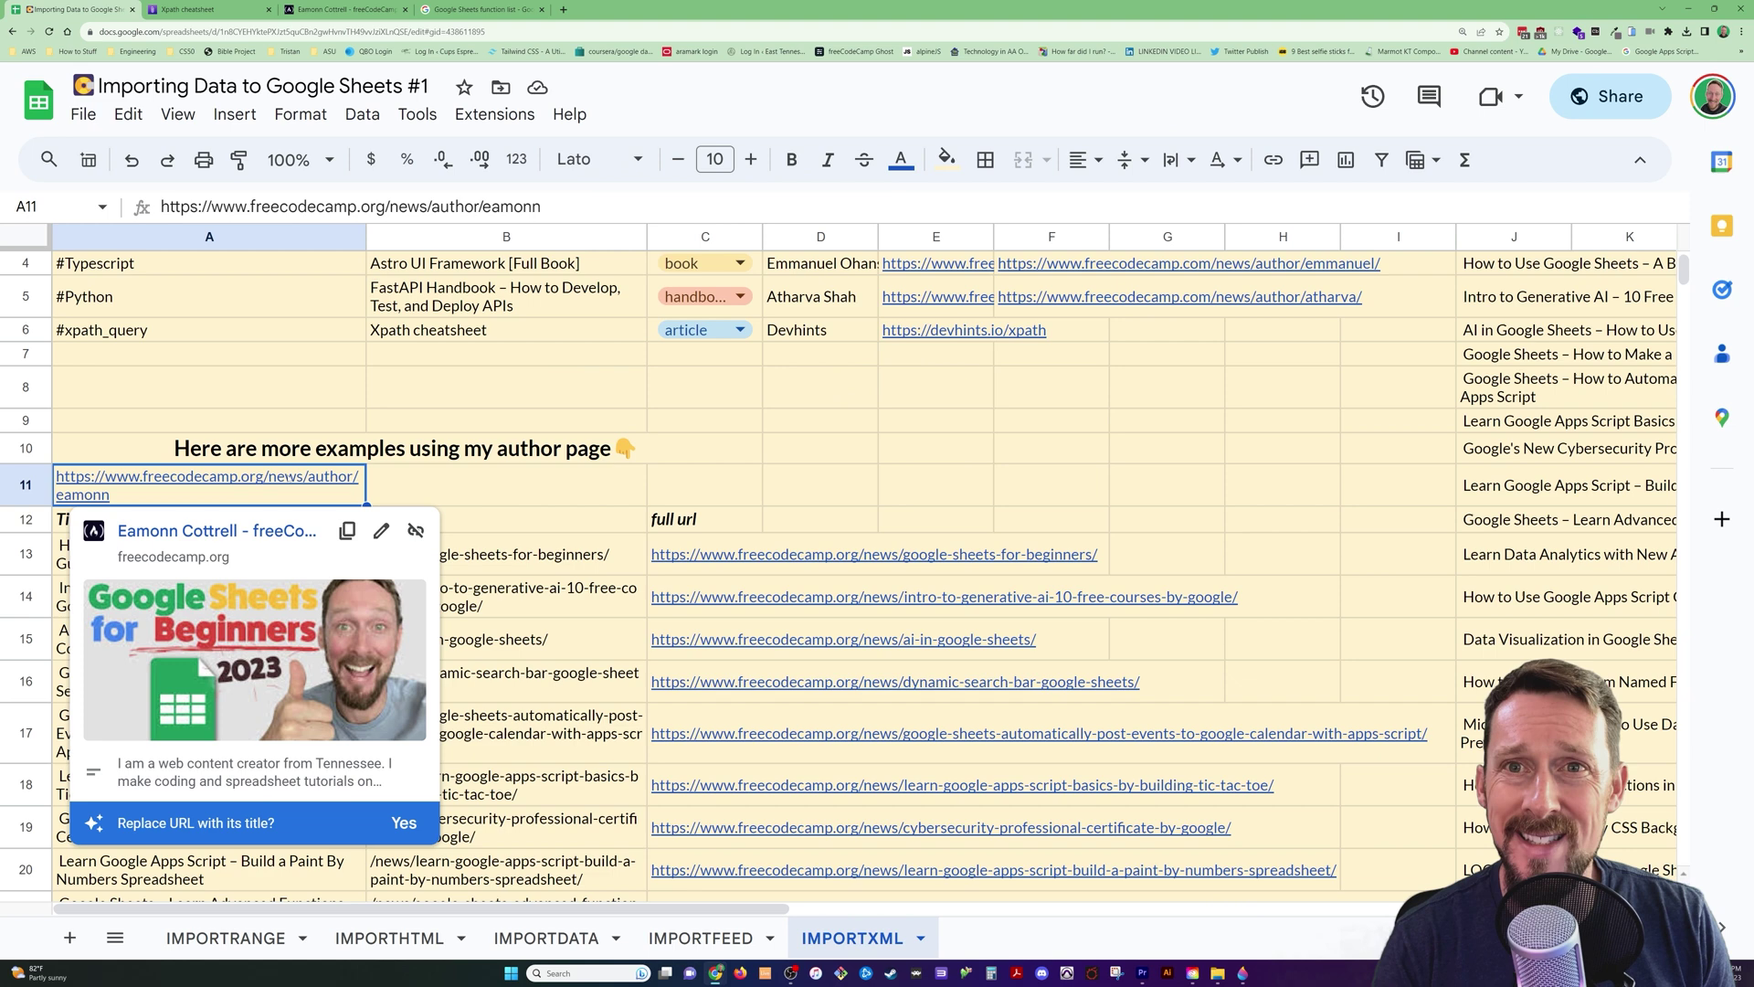
left_click(443, 477)
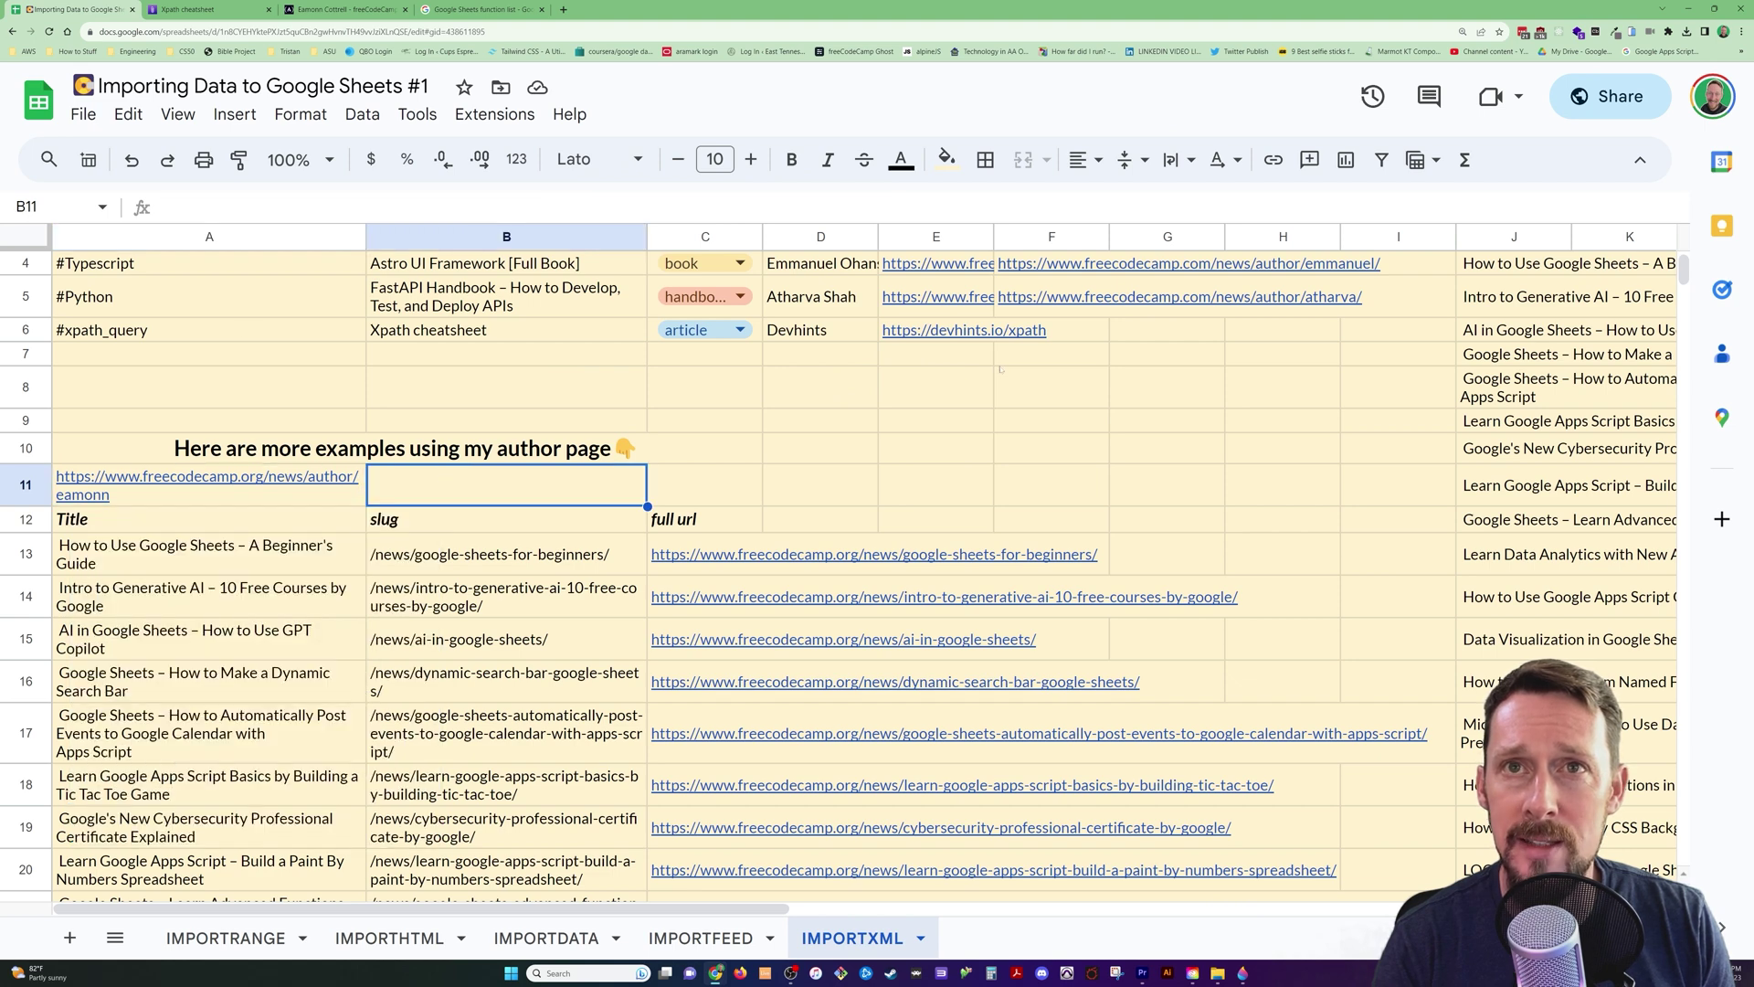
scroll(1501, 361, "right", 5)
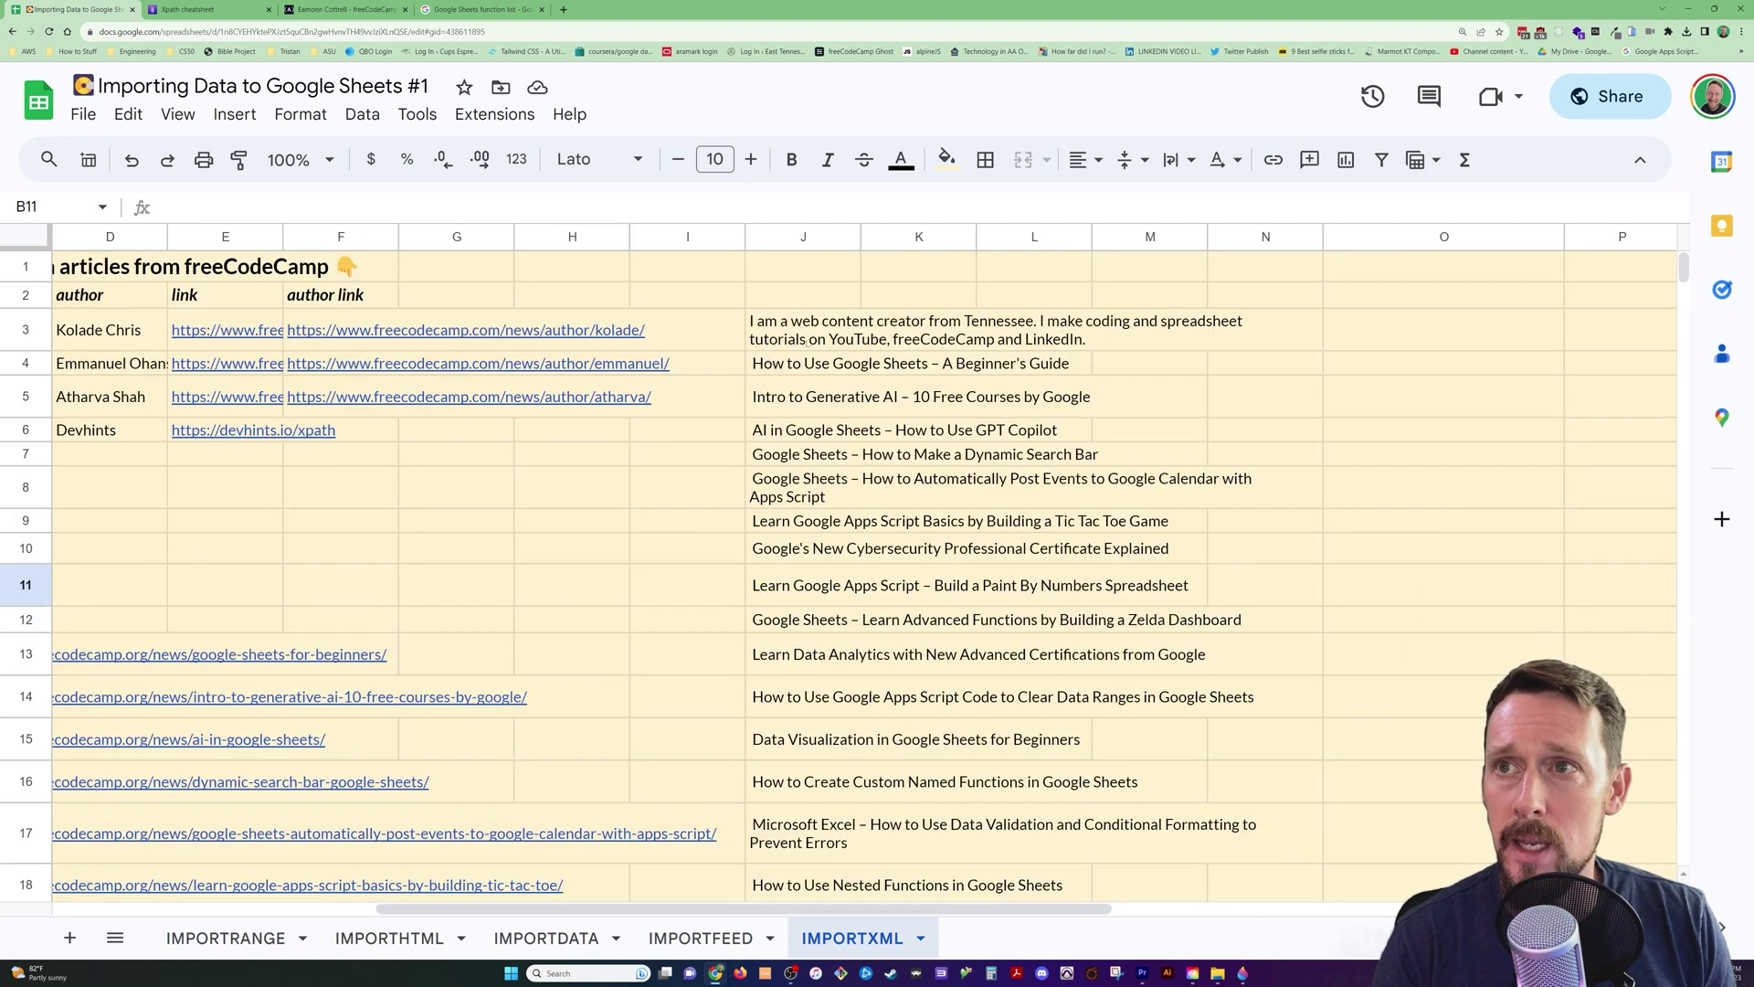
- Replace J3's formula with =IMPORTXML(A11,"//h2") so column J lists every h2 heading
left_click(805, 338)
key("Delete")
type("=import")
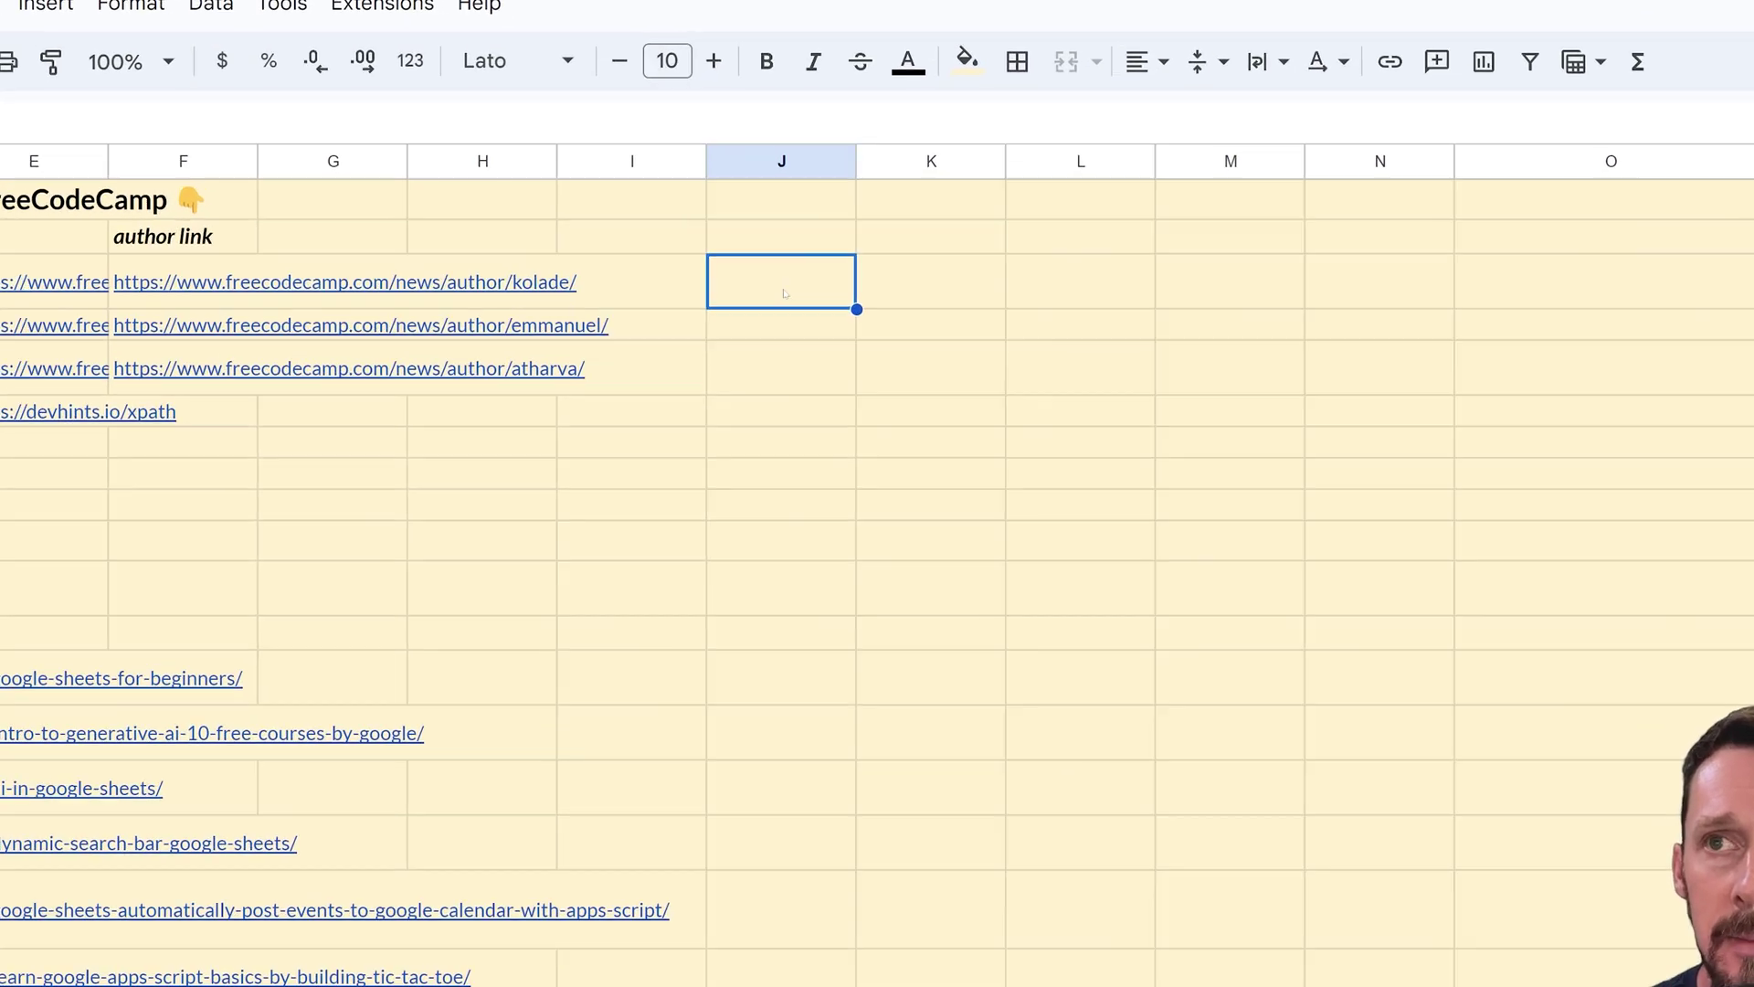
key("Tab")
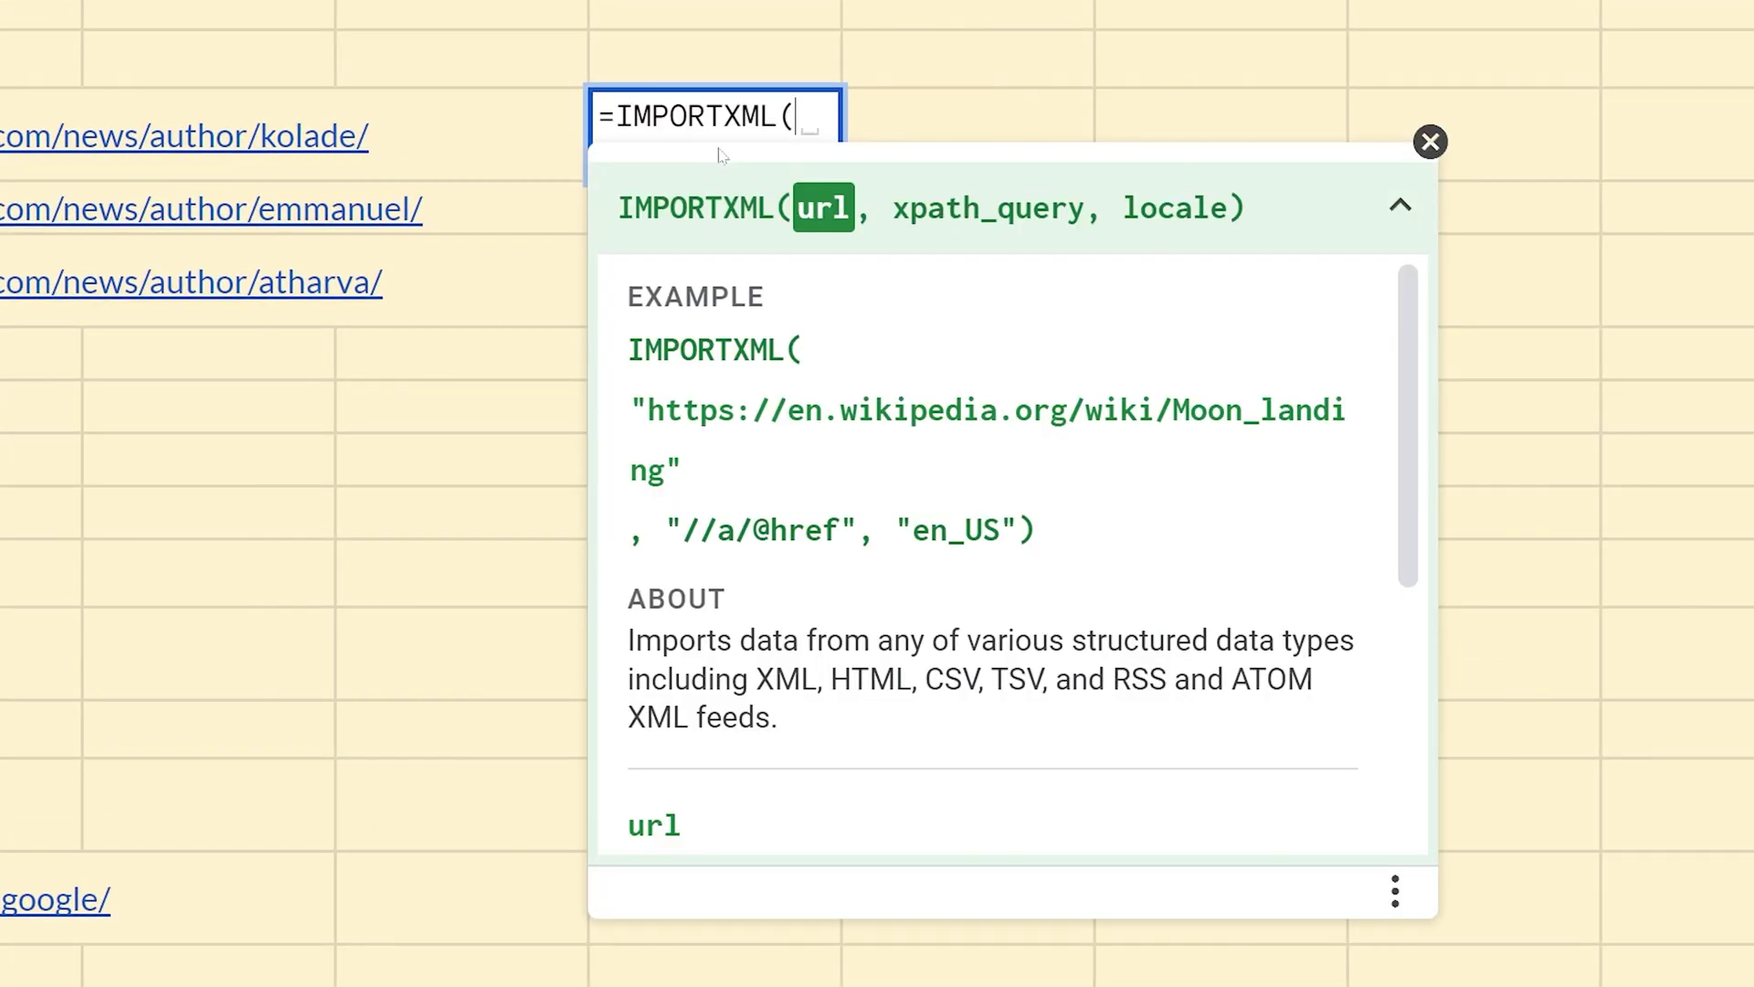
type("a11,")
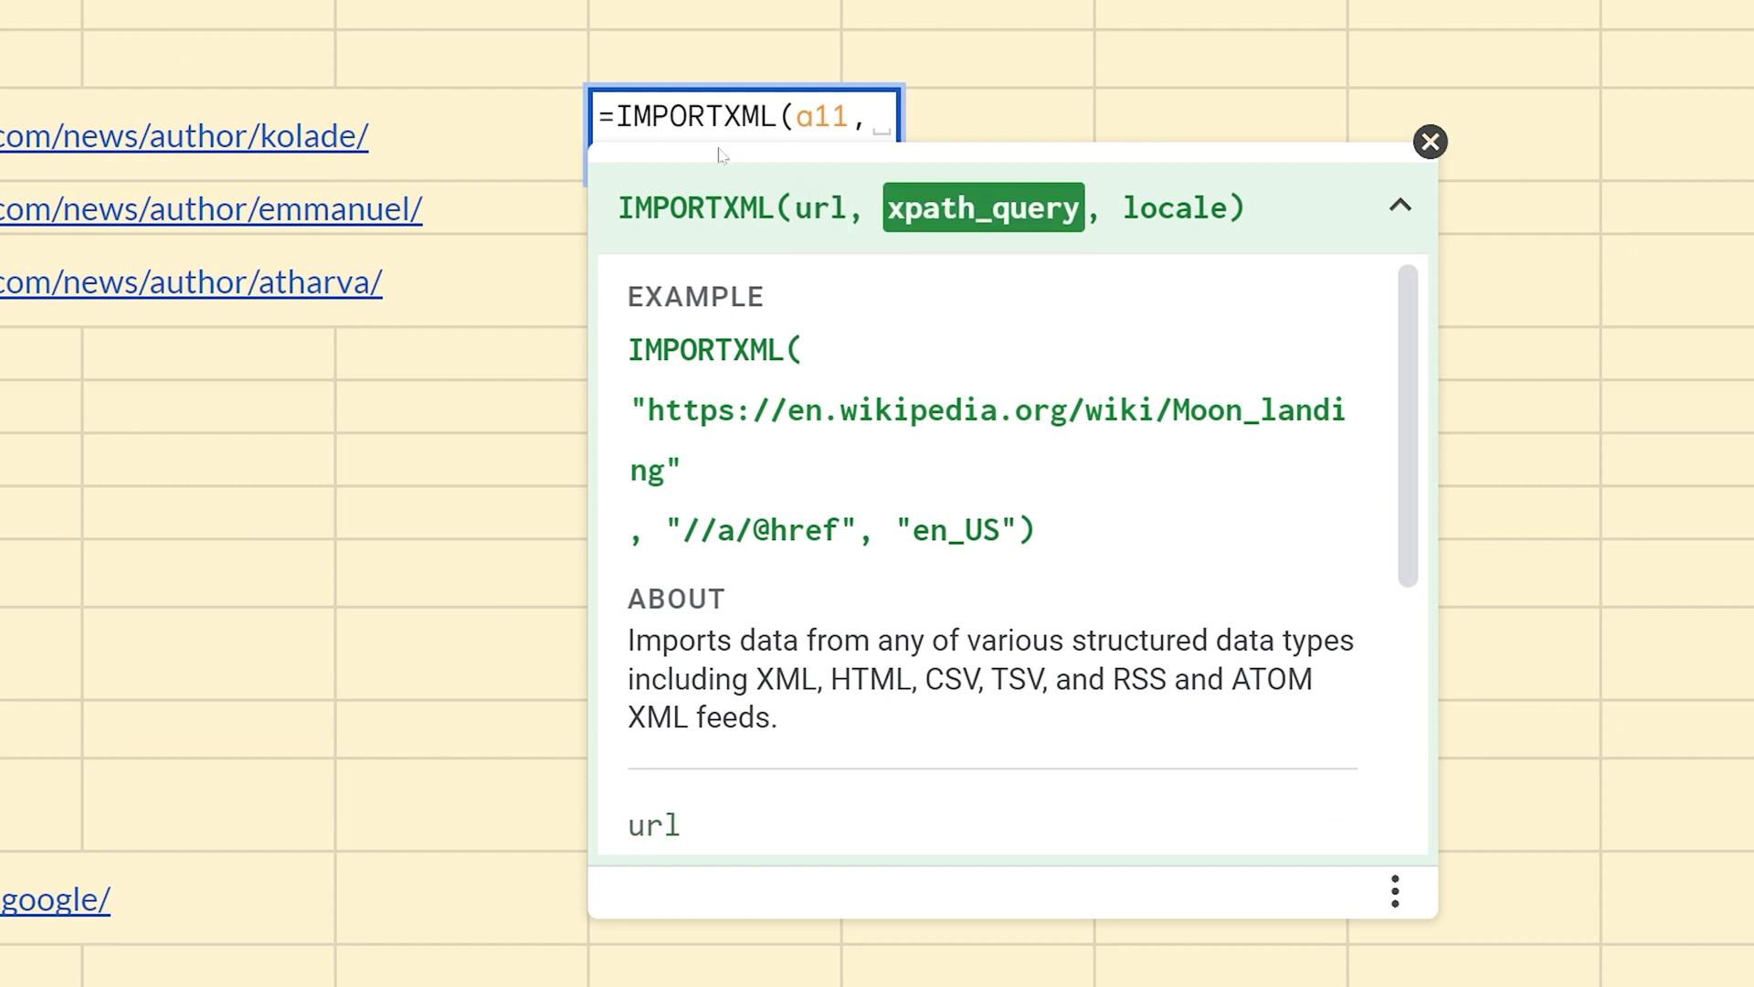
type("\"/\")")
key("Left")
key("Left")
type("//")
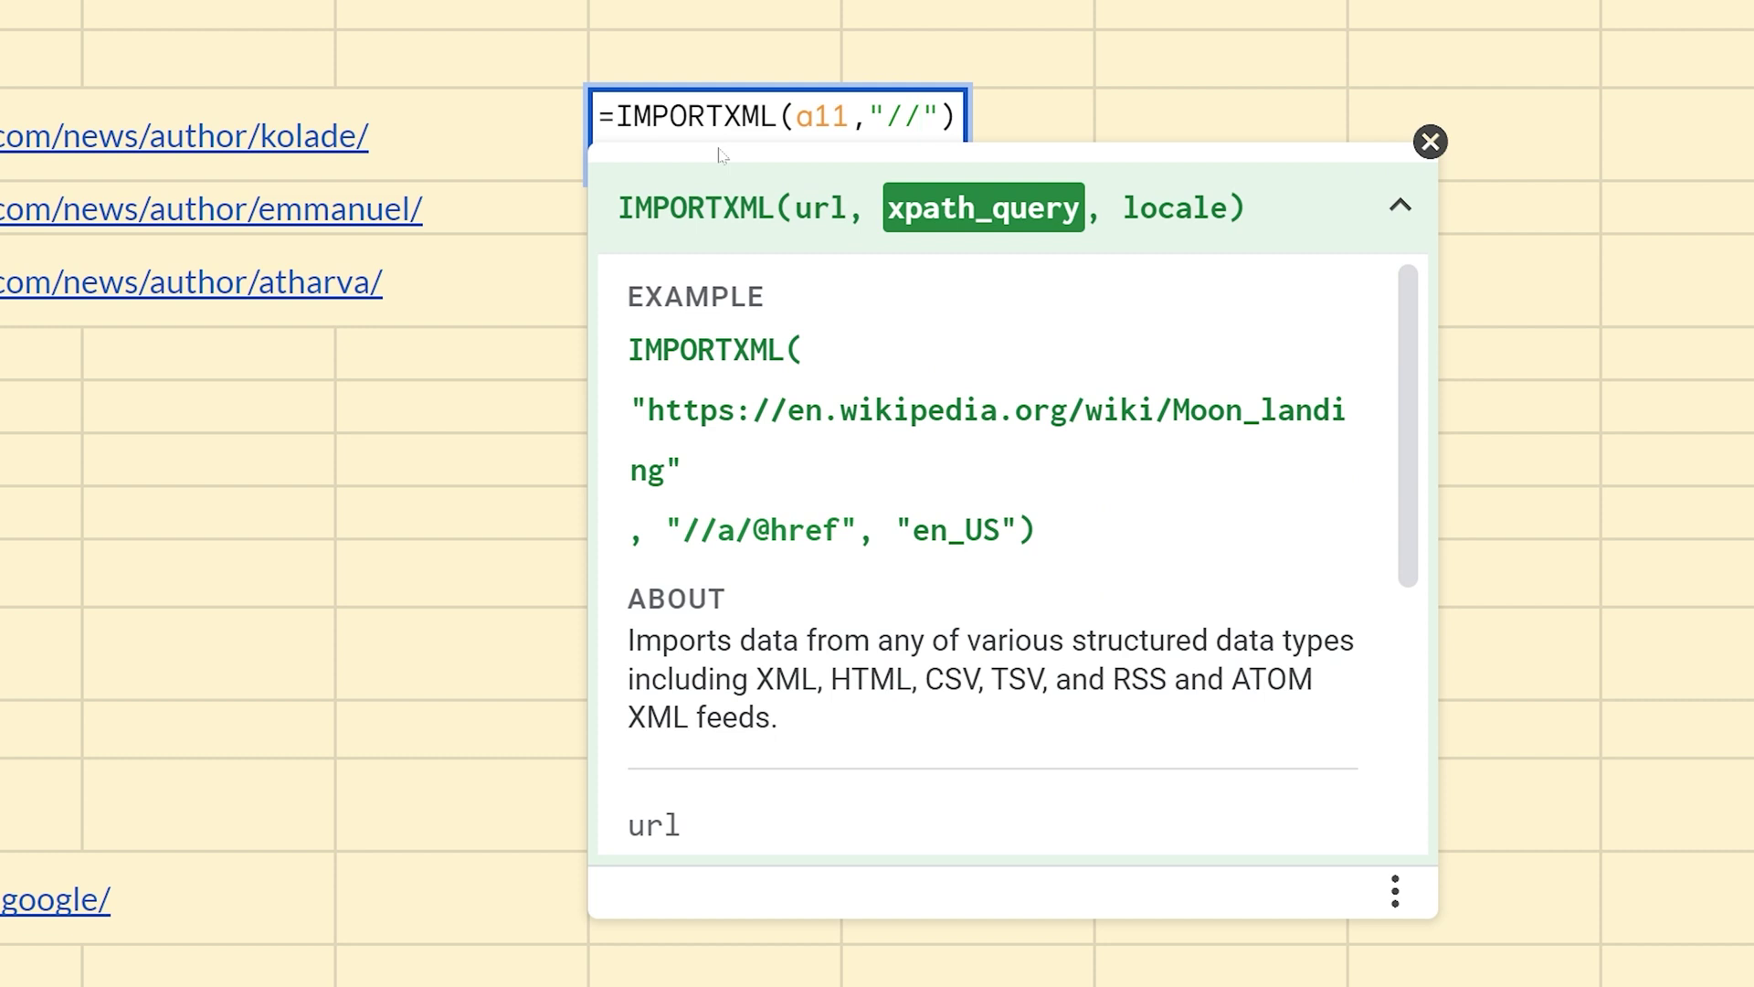
type("h2")
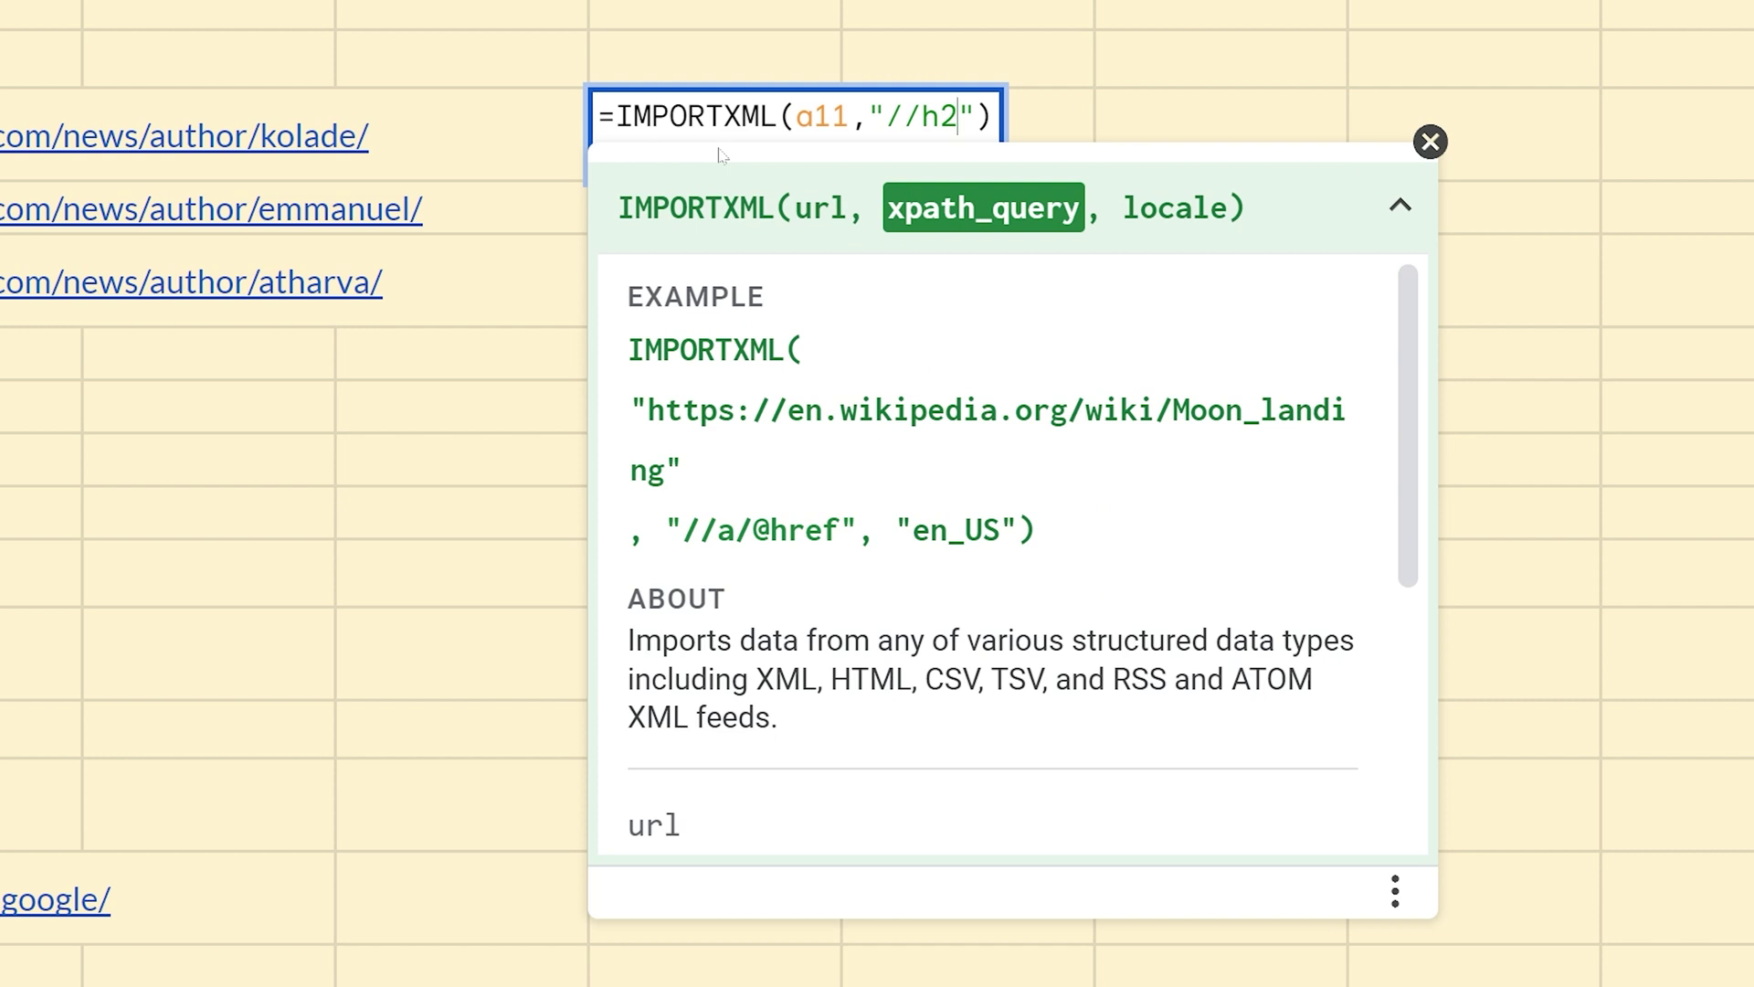
key("Return")
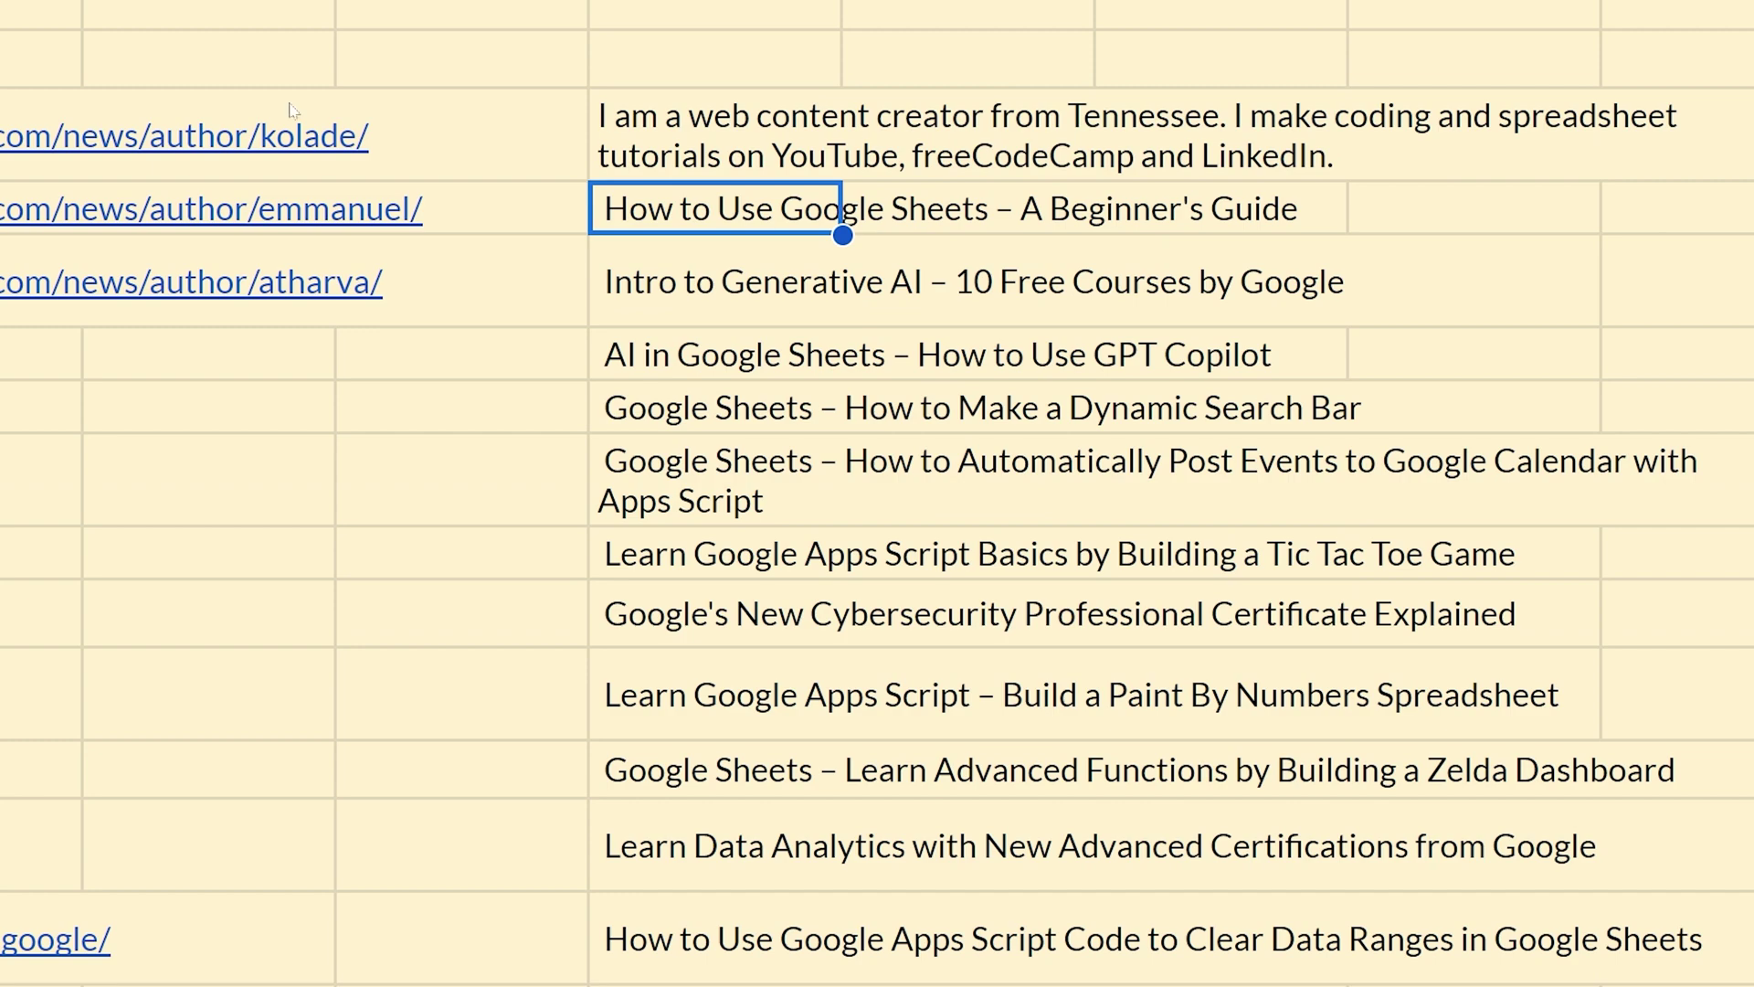
left_click(677, 134)
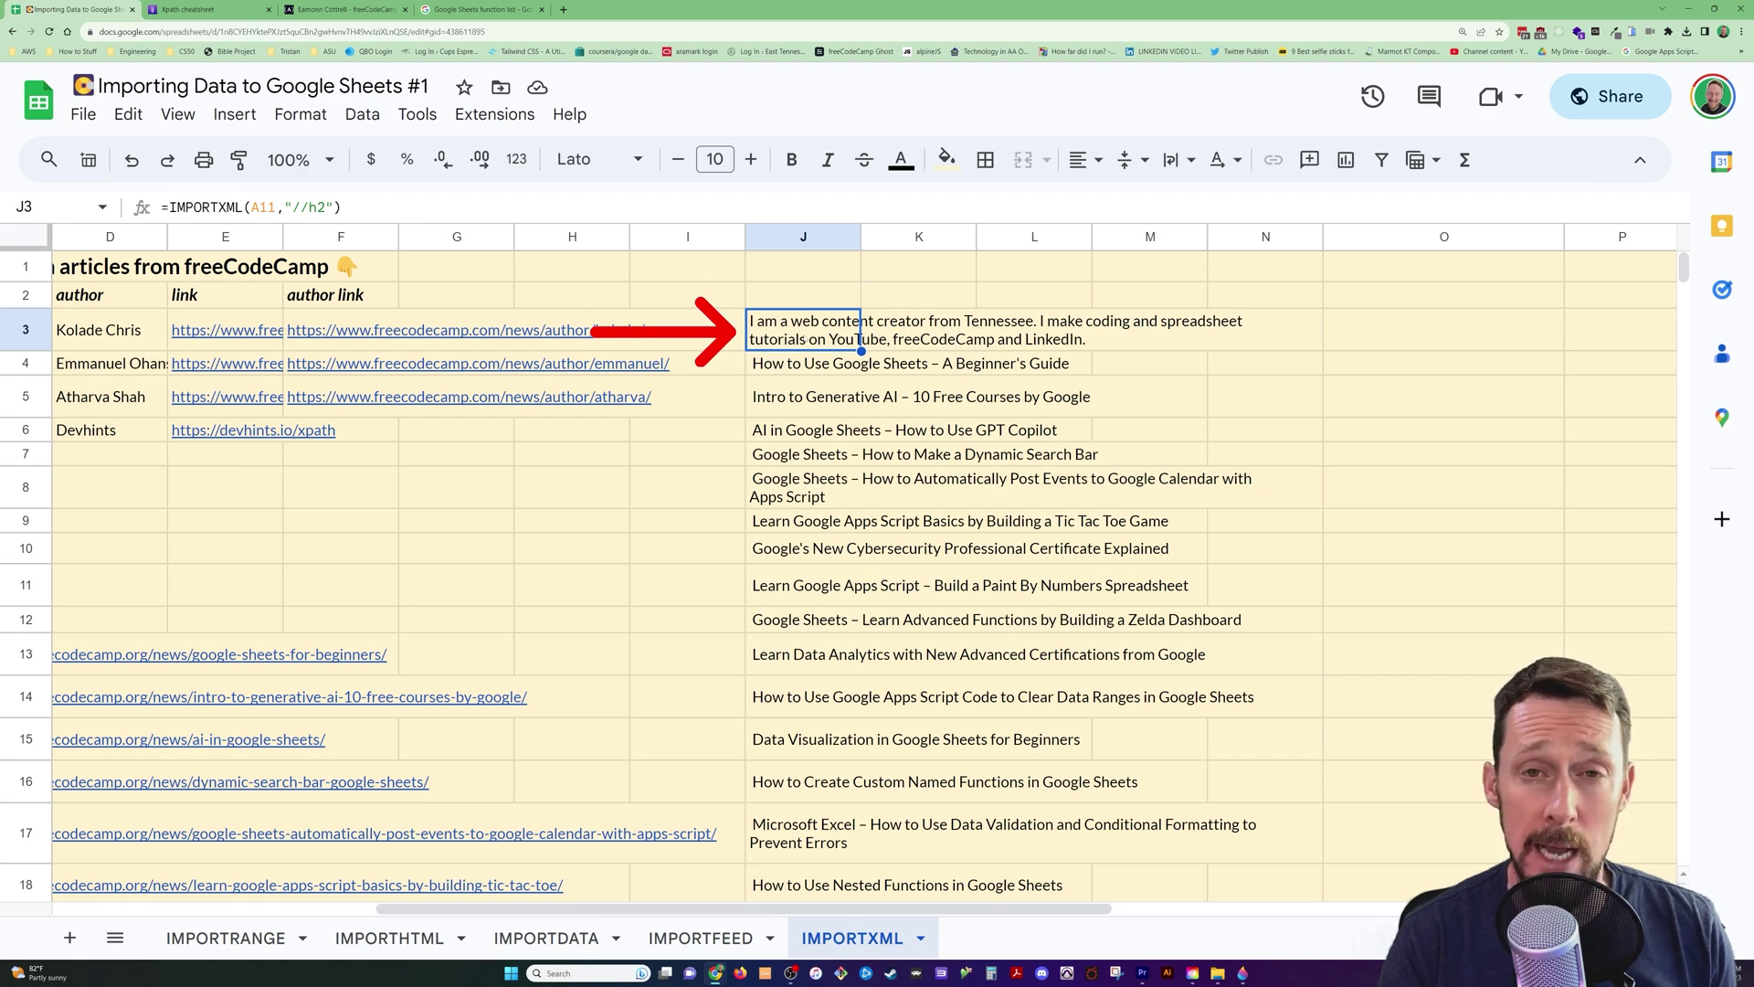
scroll(745, 574, "left", 4)
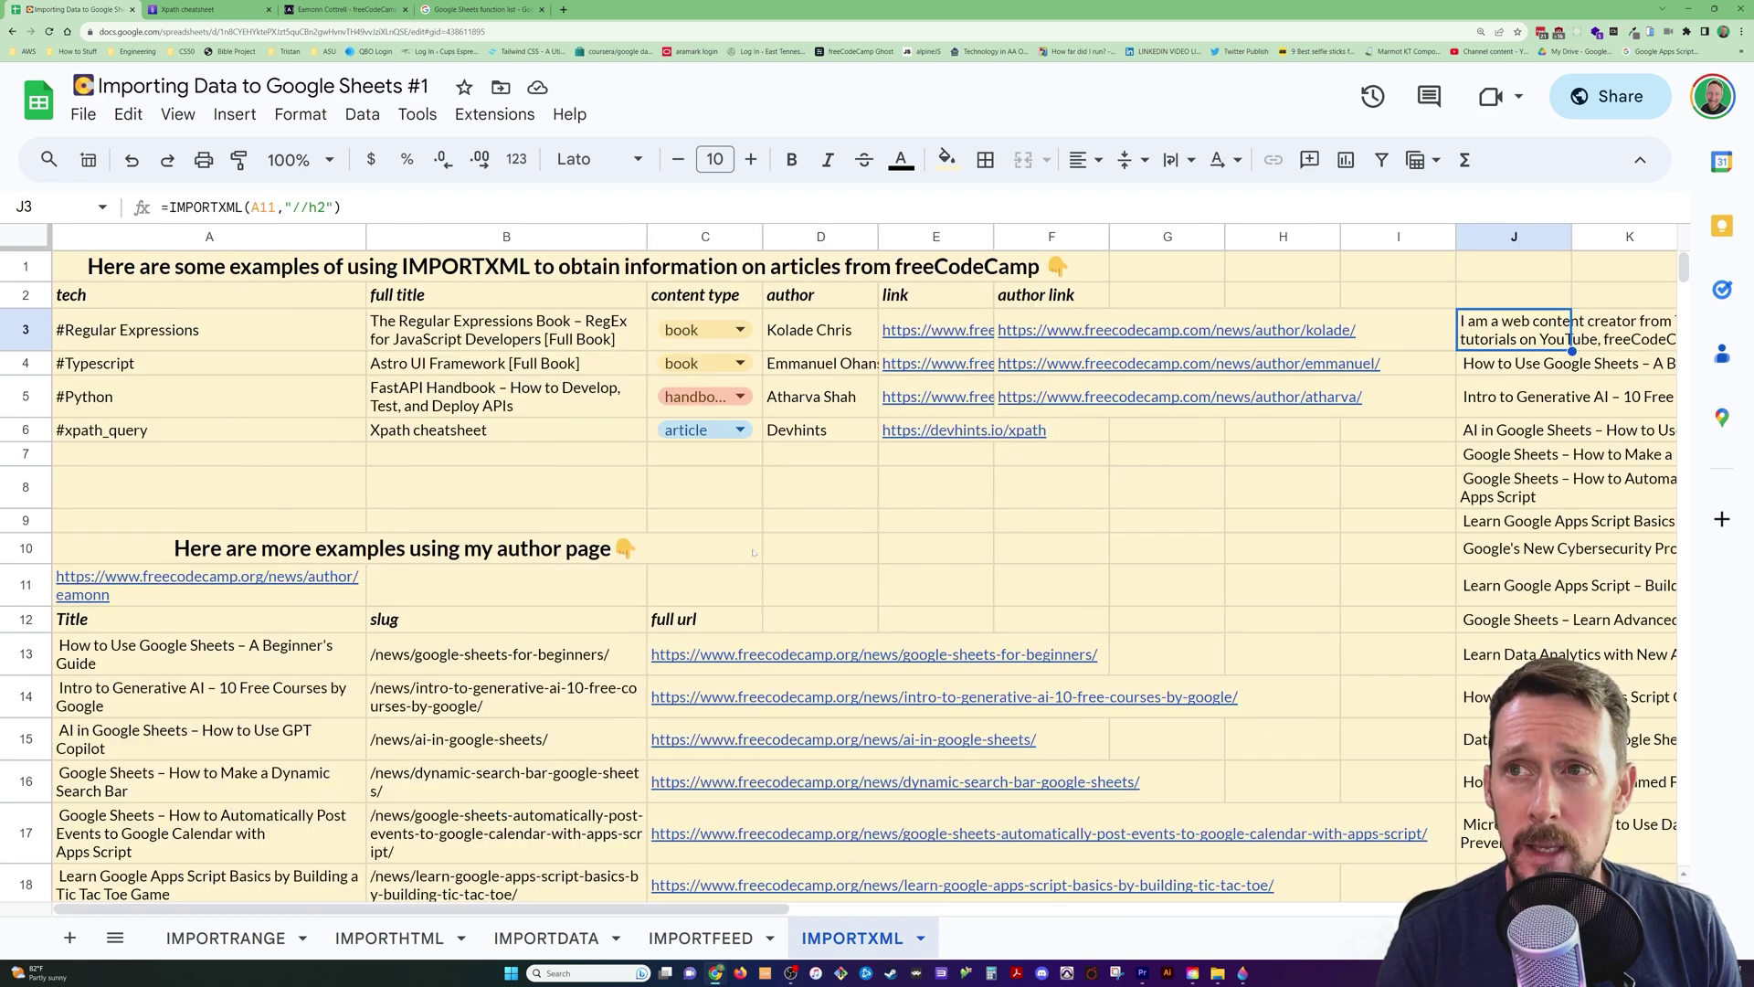
scroll(448, 572, "down", 5)
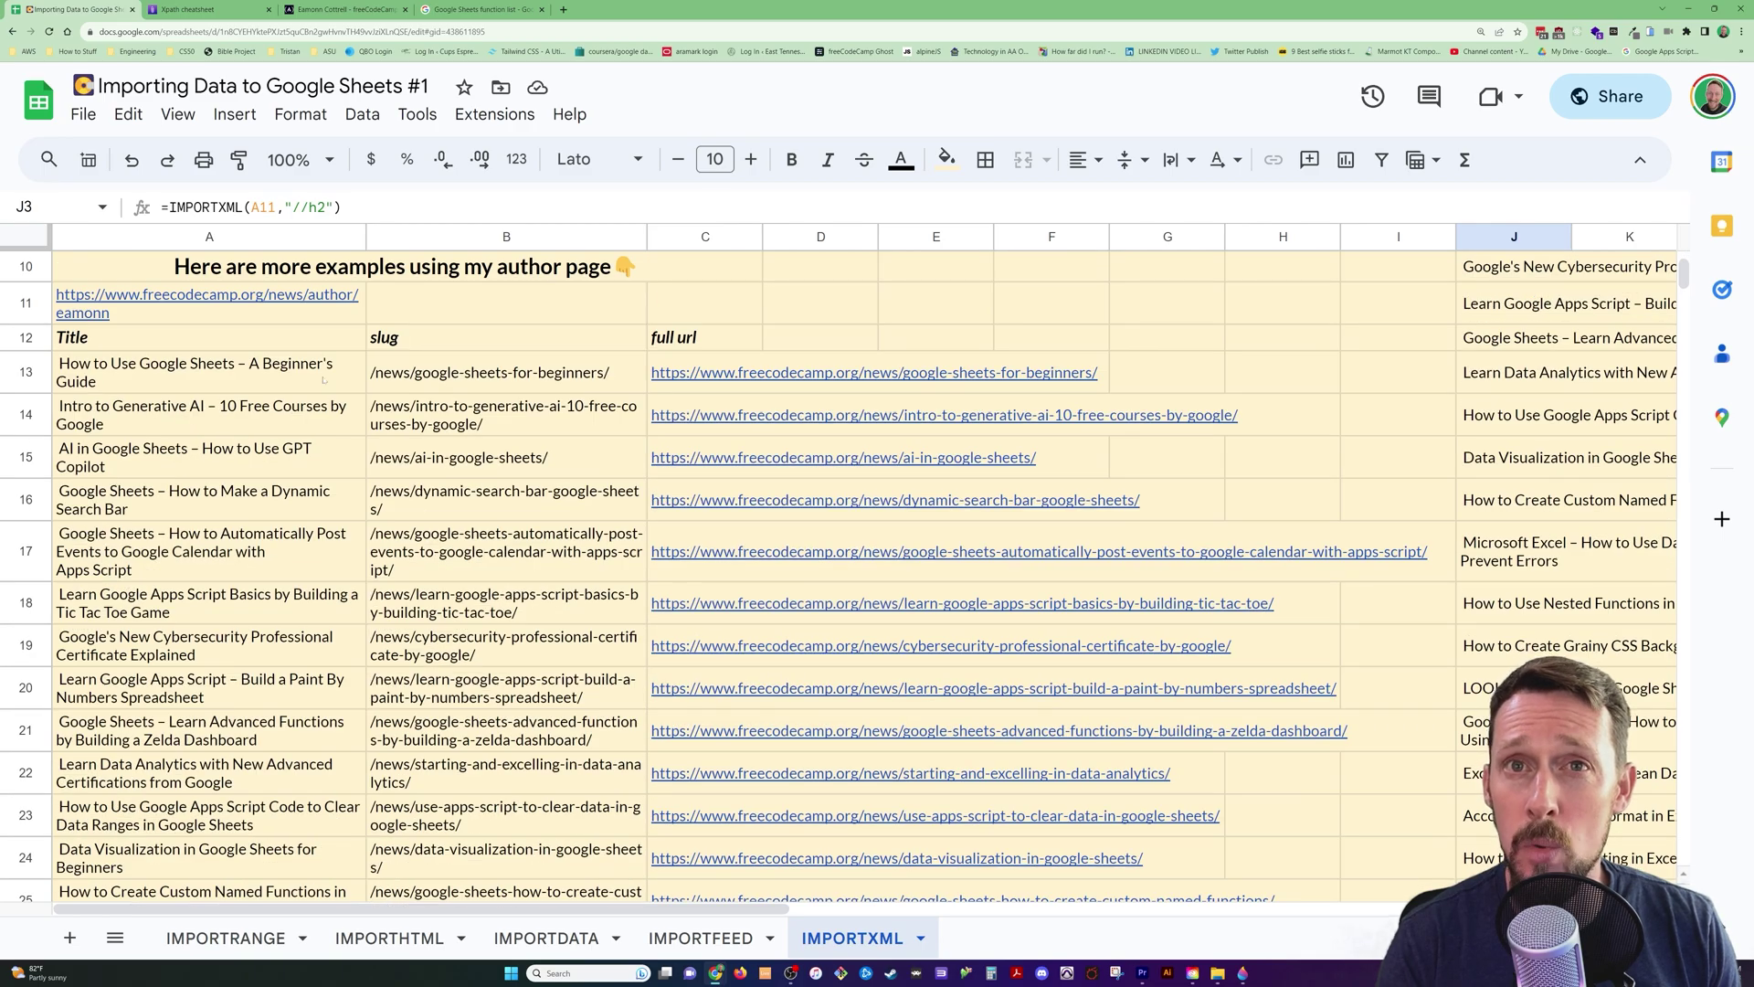
double_click(182, 372)
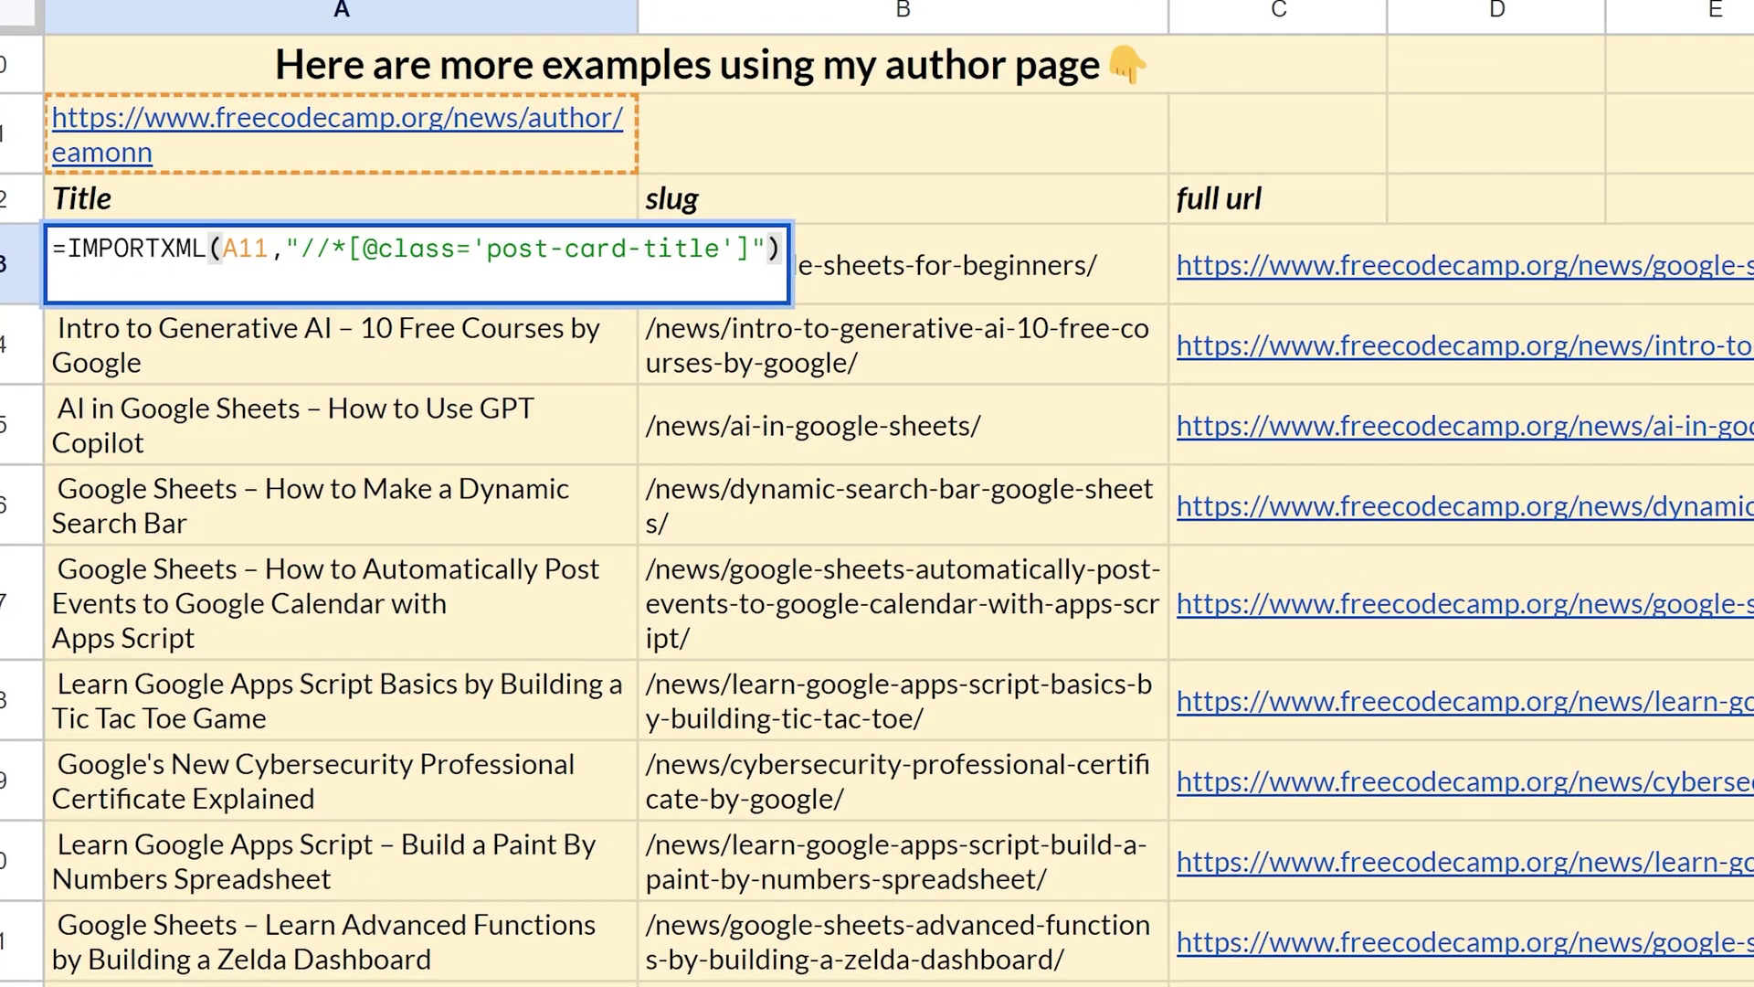
left_click(292, 248)
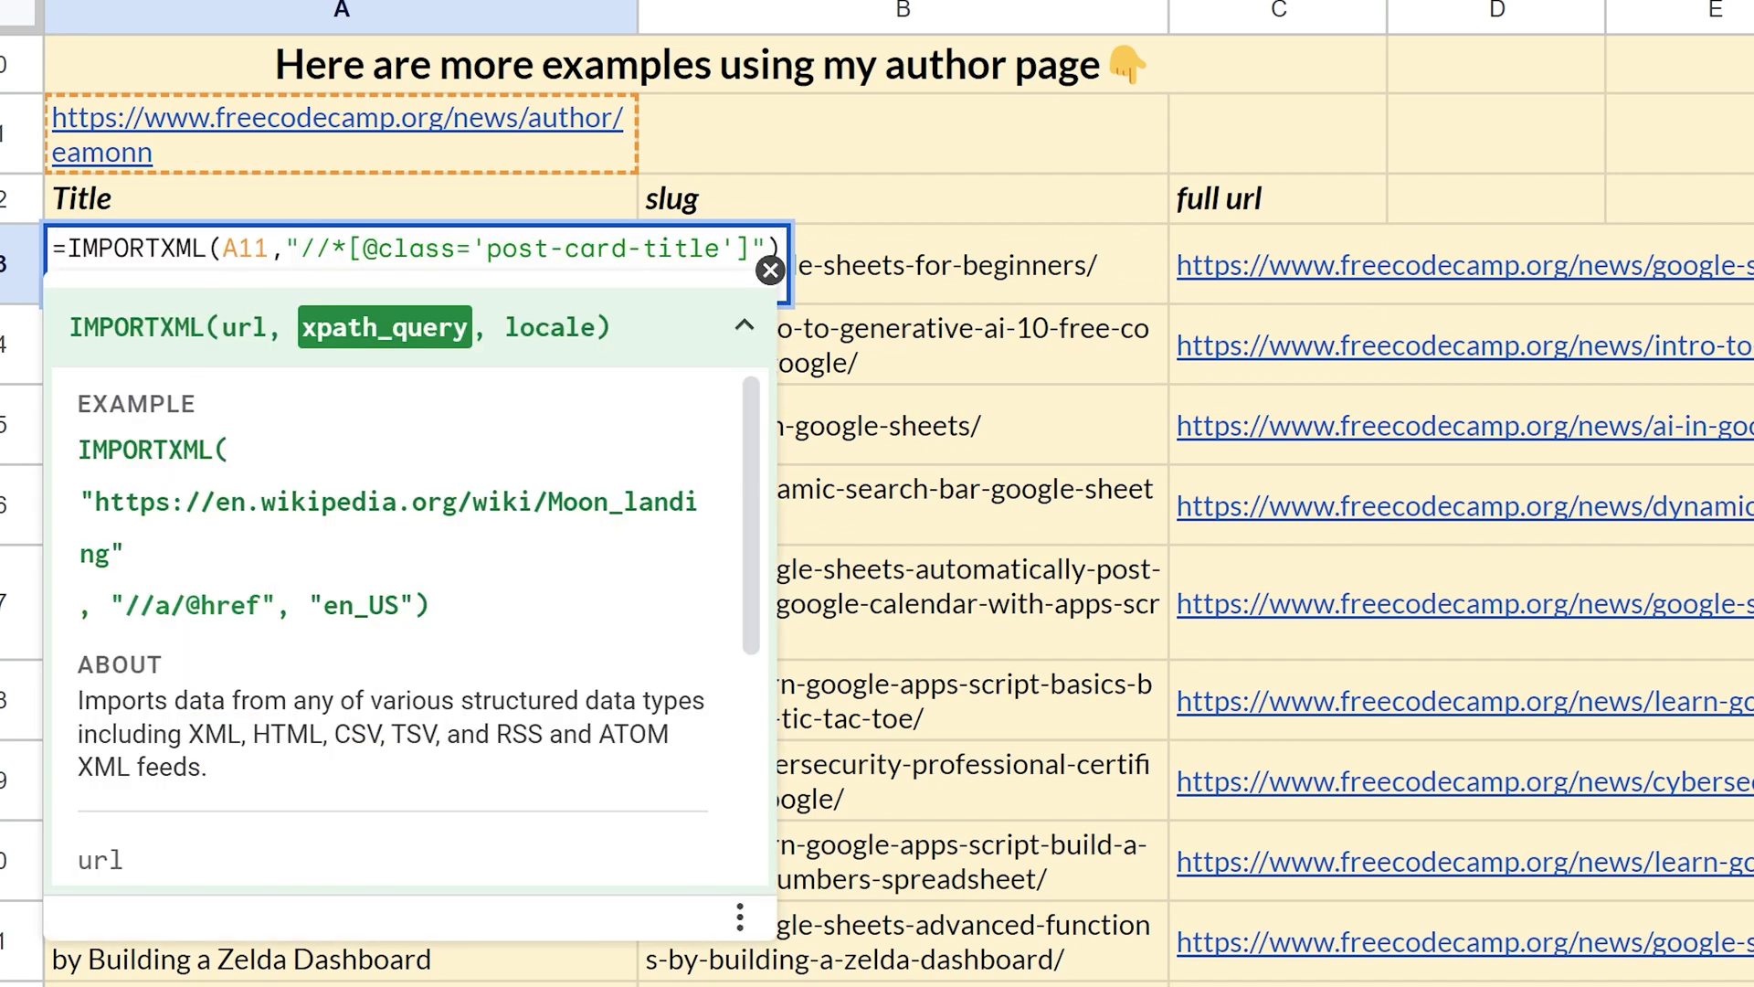
key("shift+Right")
key("shift+Right")
key("shift+Right")
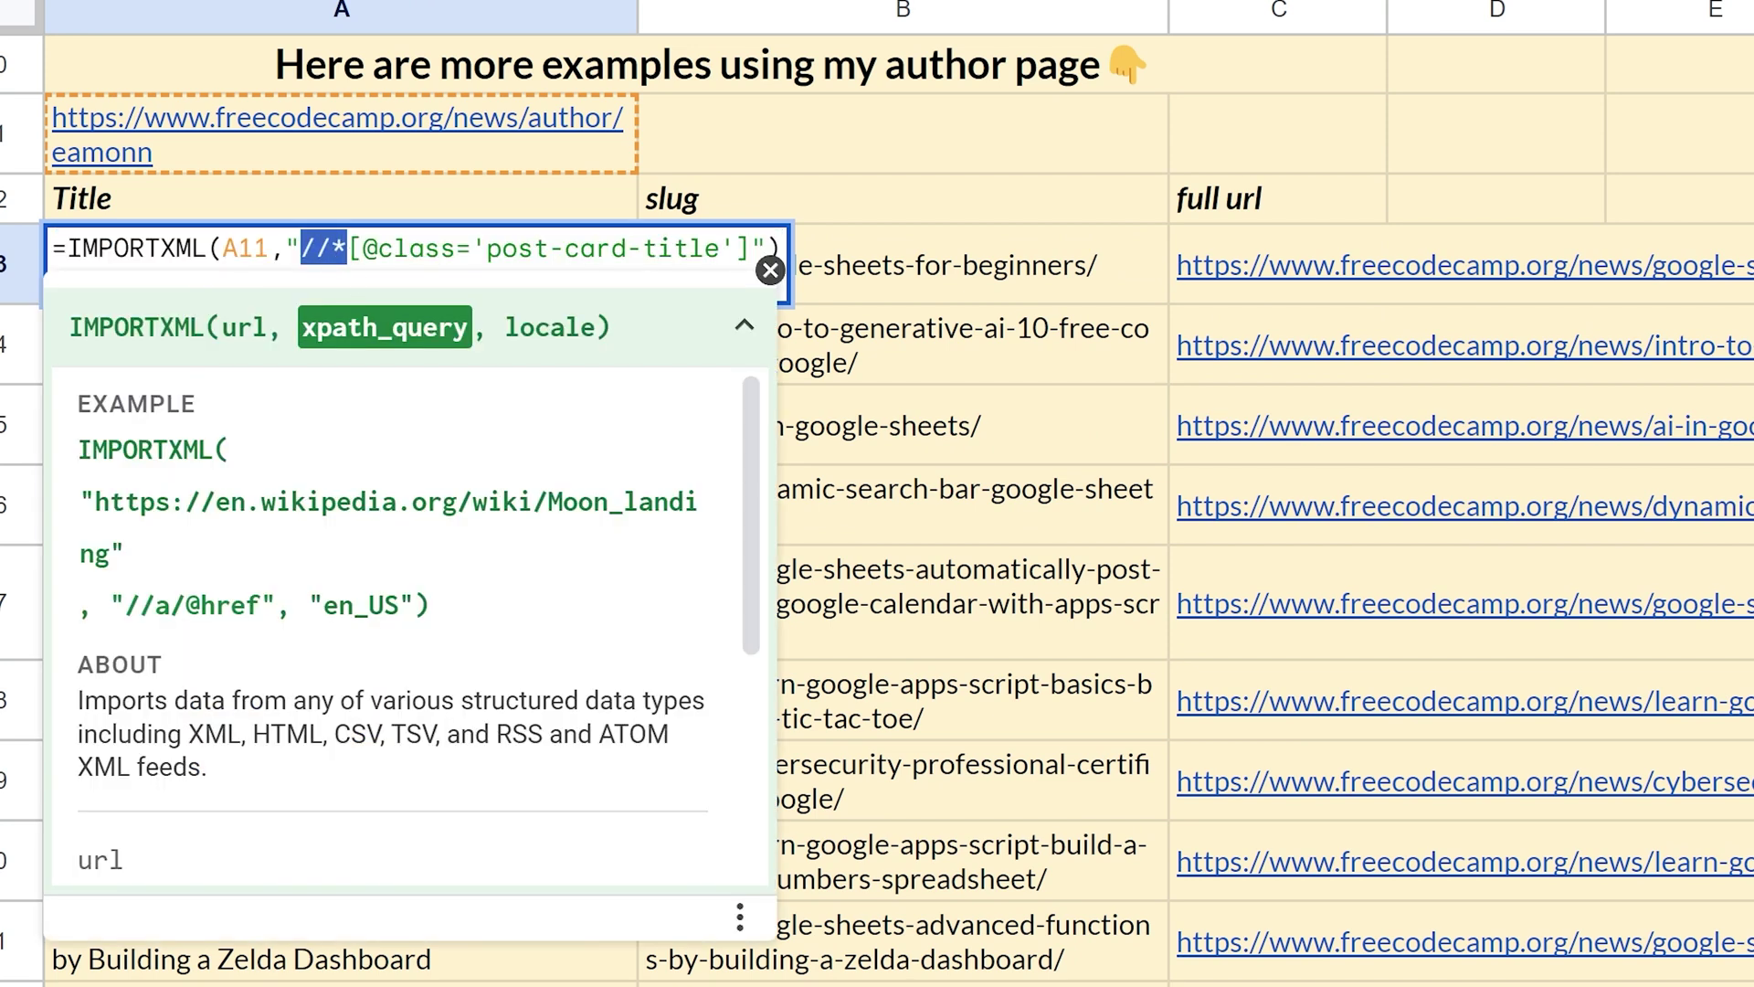
key("Right")
key("shift+Left")
key("Right")
key("Right")
key("shift+Right")
key("shift+Right")
key("shift+Right")
key("shift+Right")
key("shift+Right")
key("shift+Right")
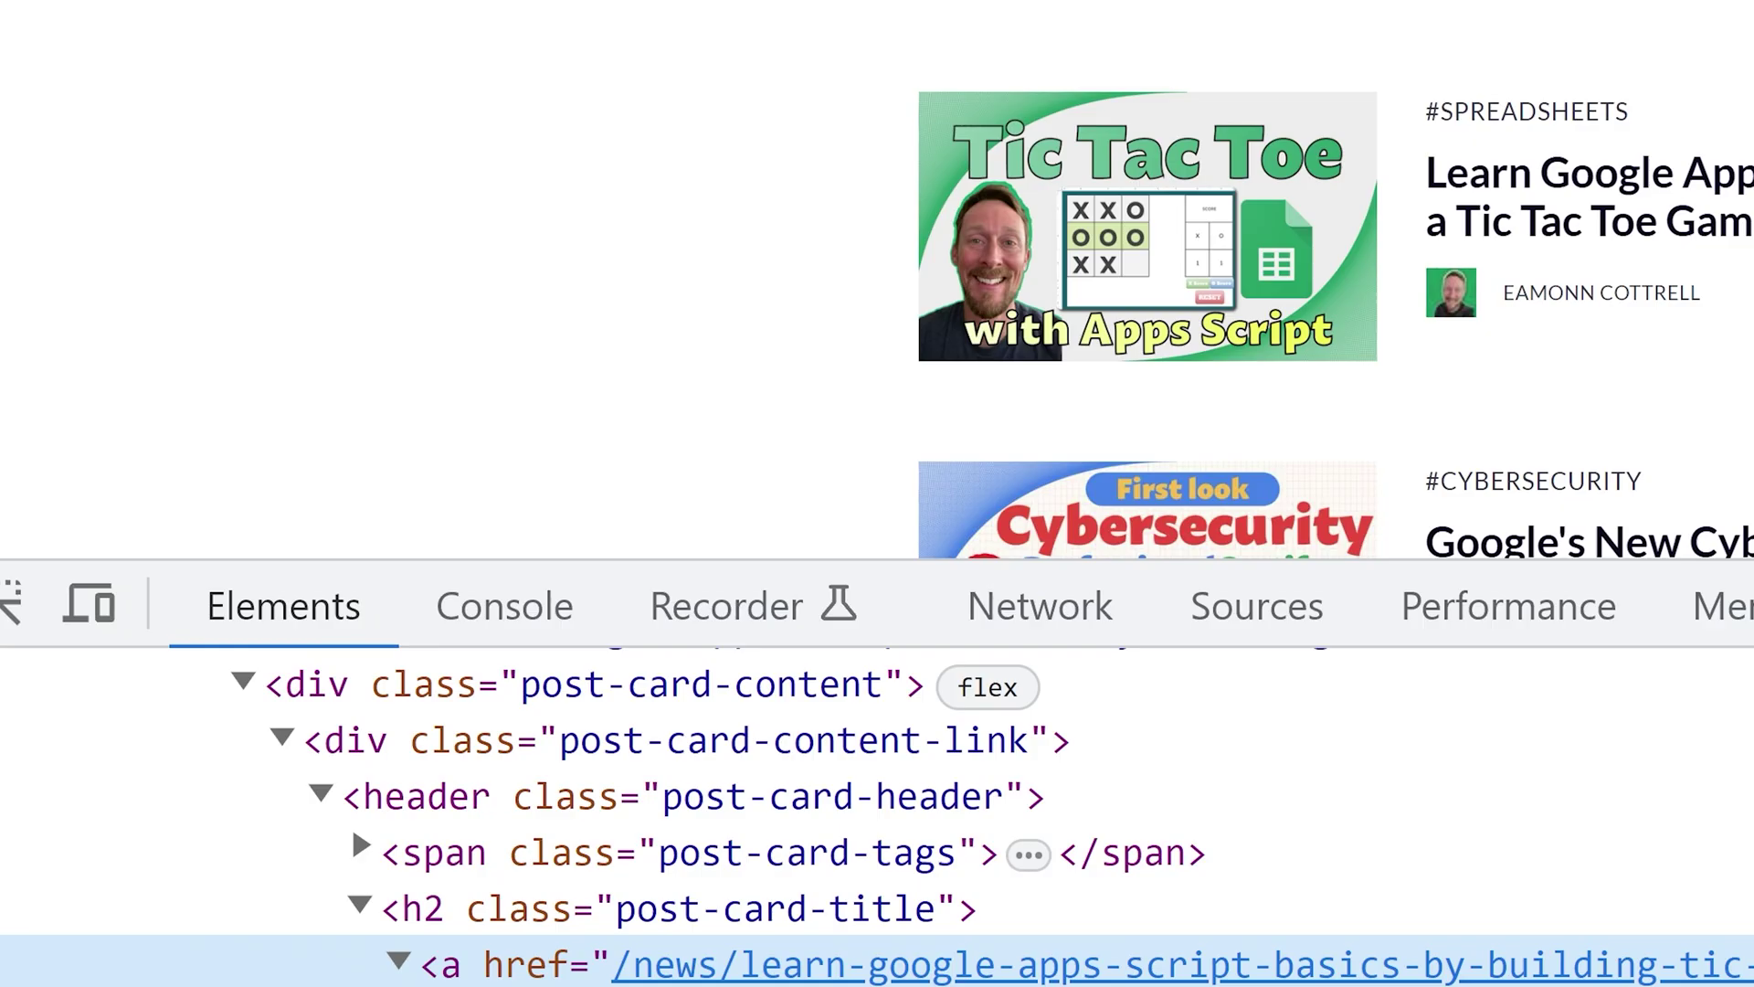
- Highlight the h2's class="post-card-title" attribute in DevTools, then commit the A13 formula
double_click(505, 907)
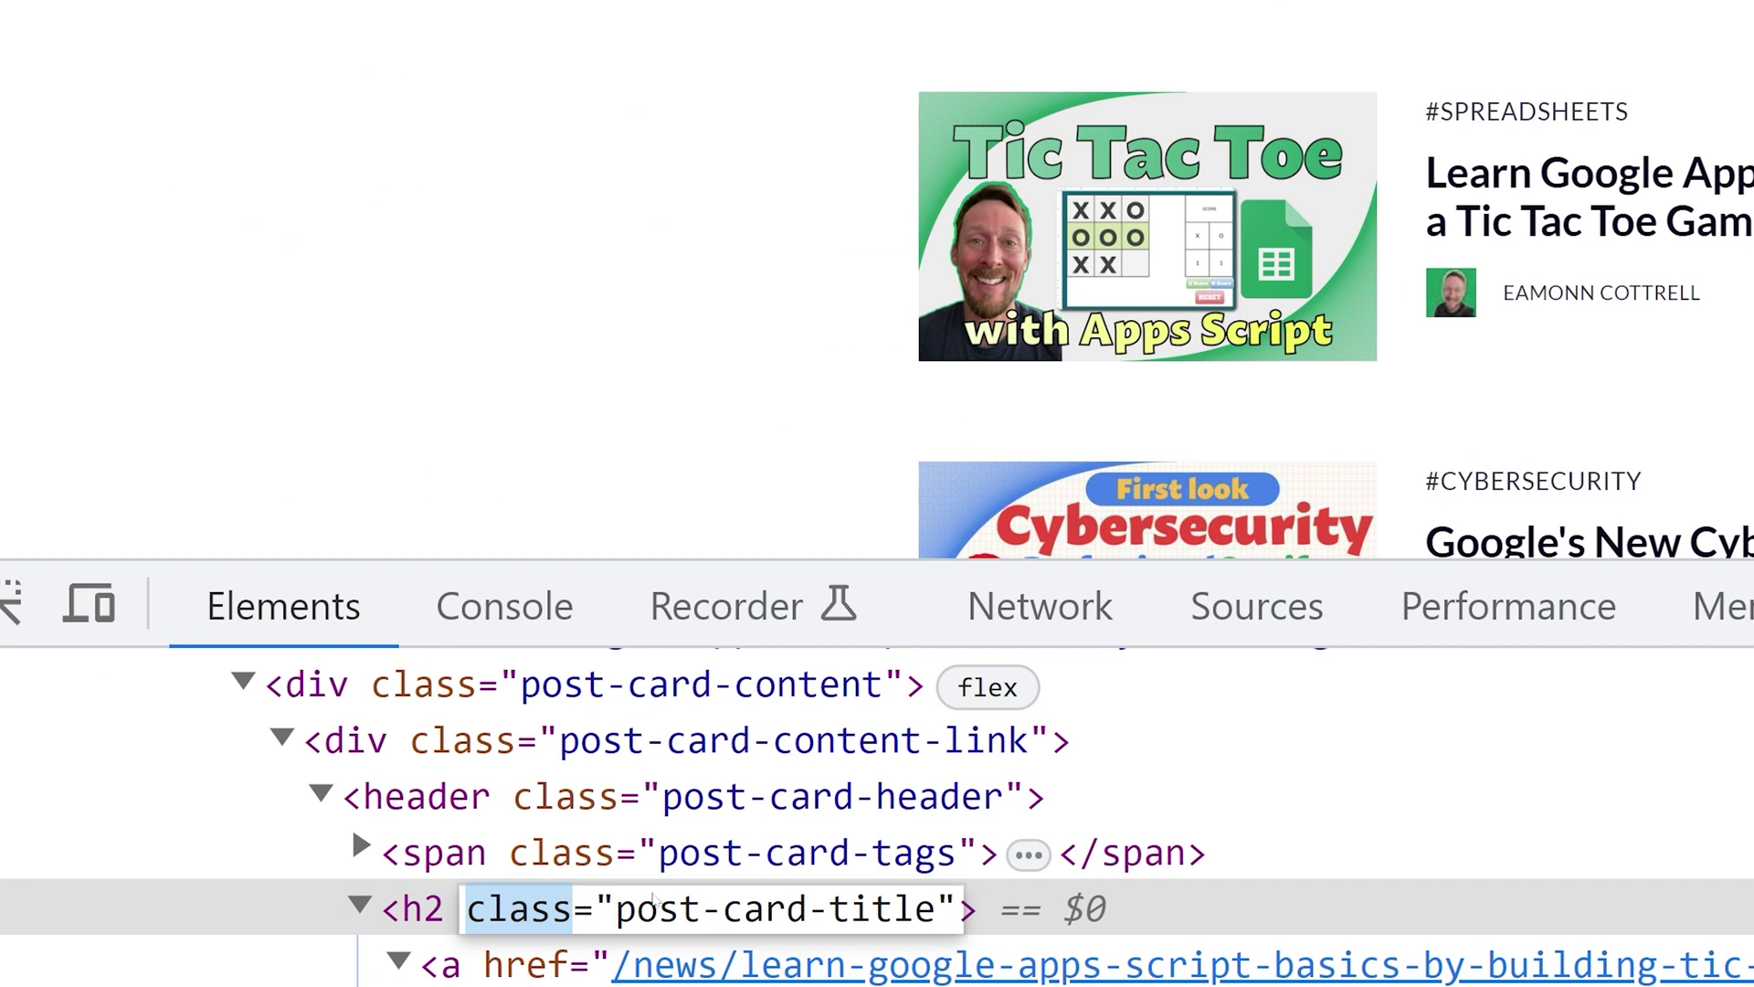
left_click(932, 918, "shift")
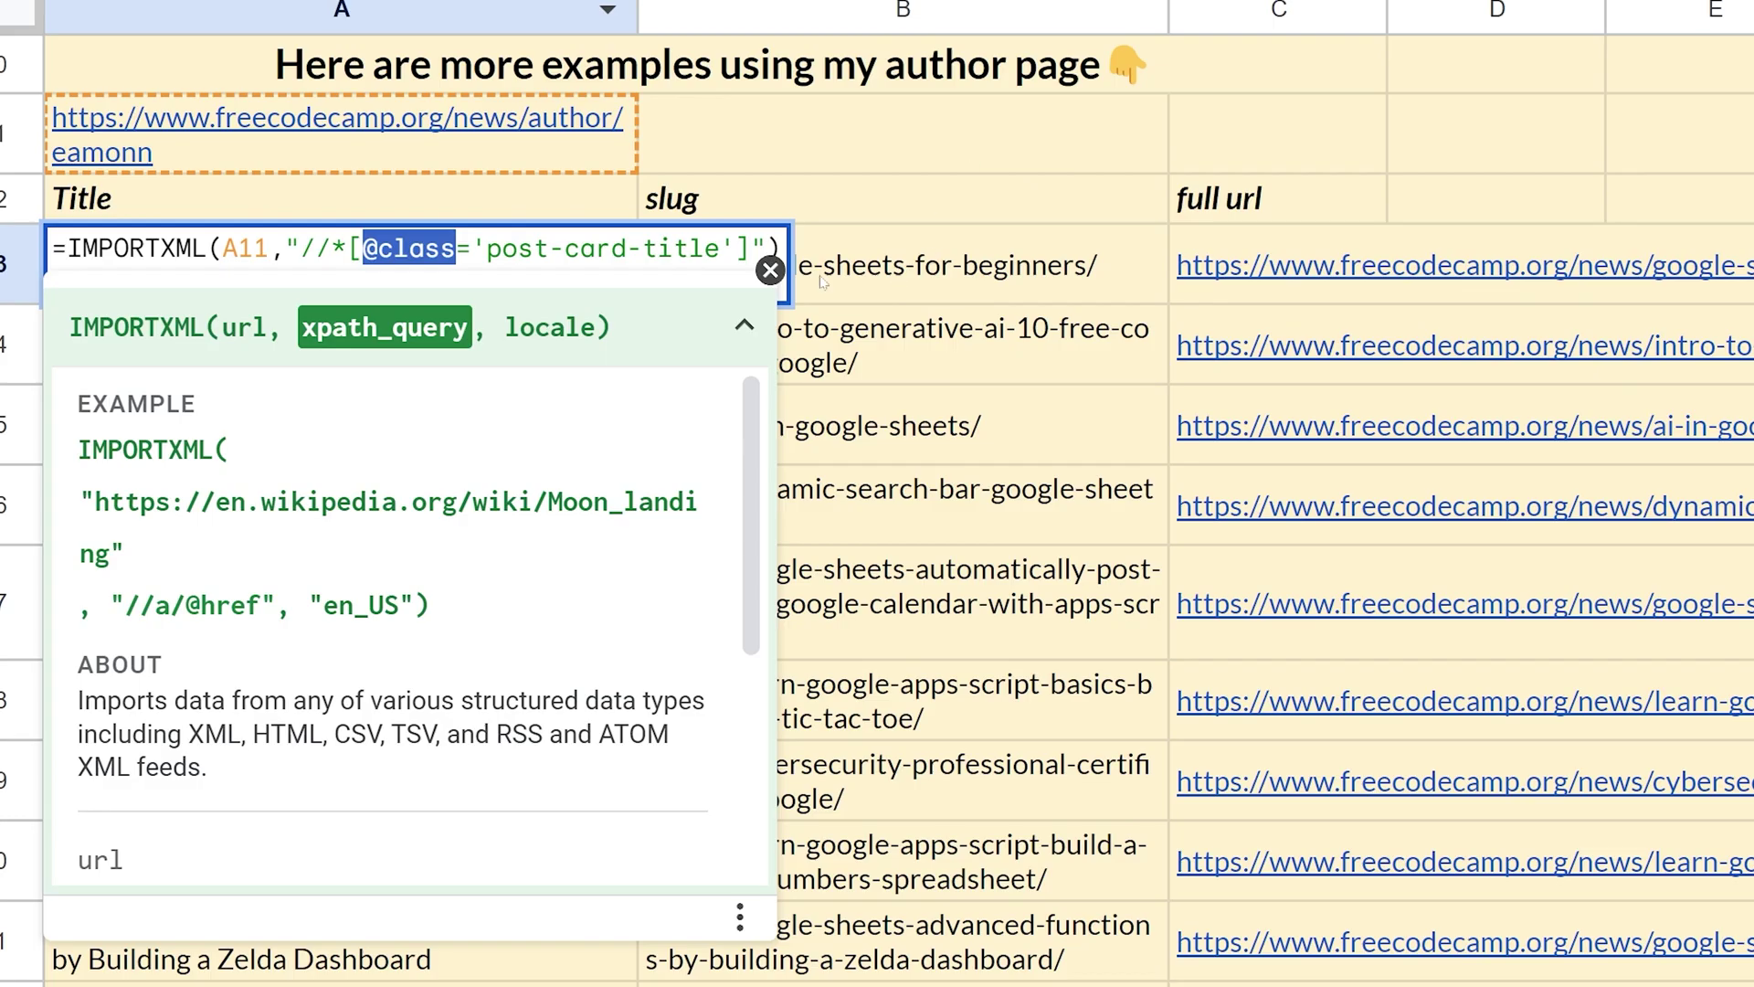
key("Return")
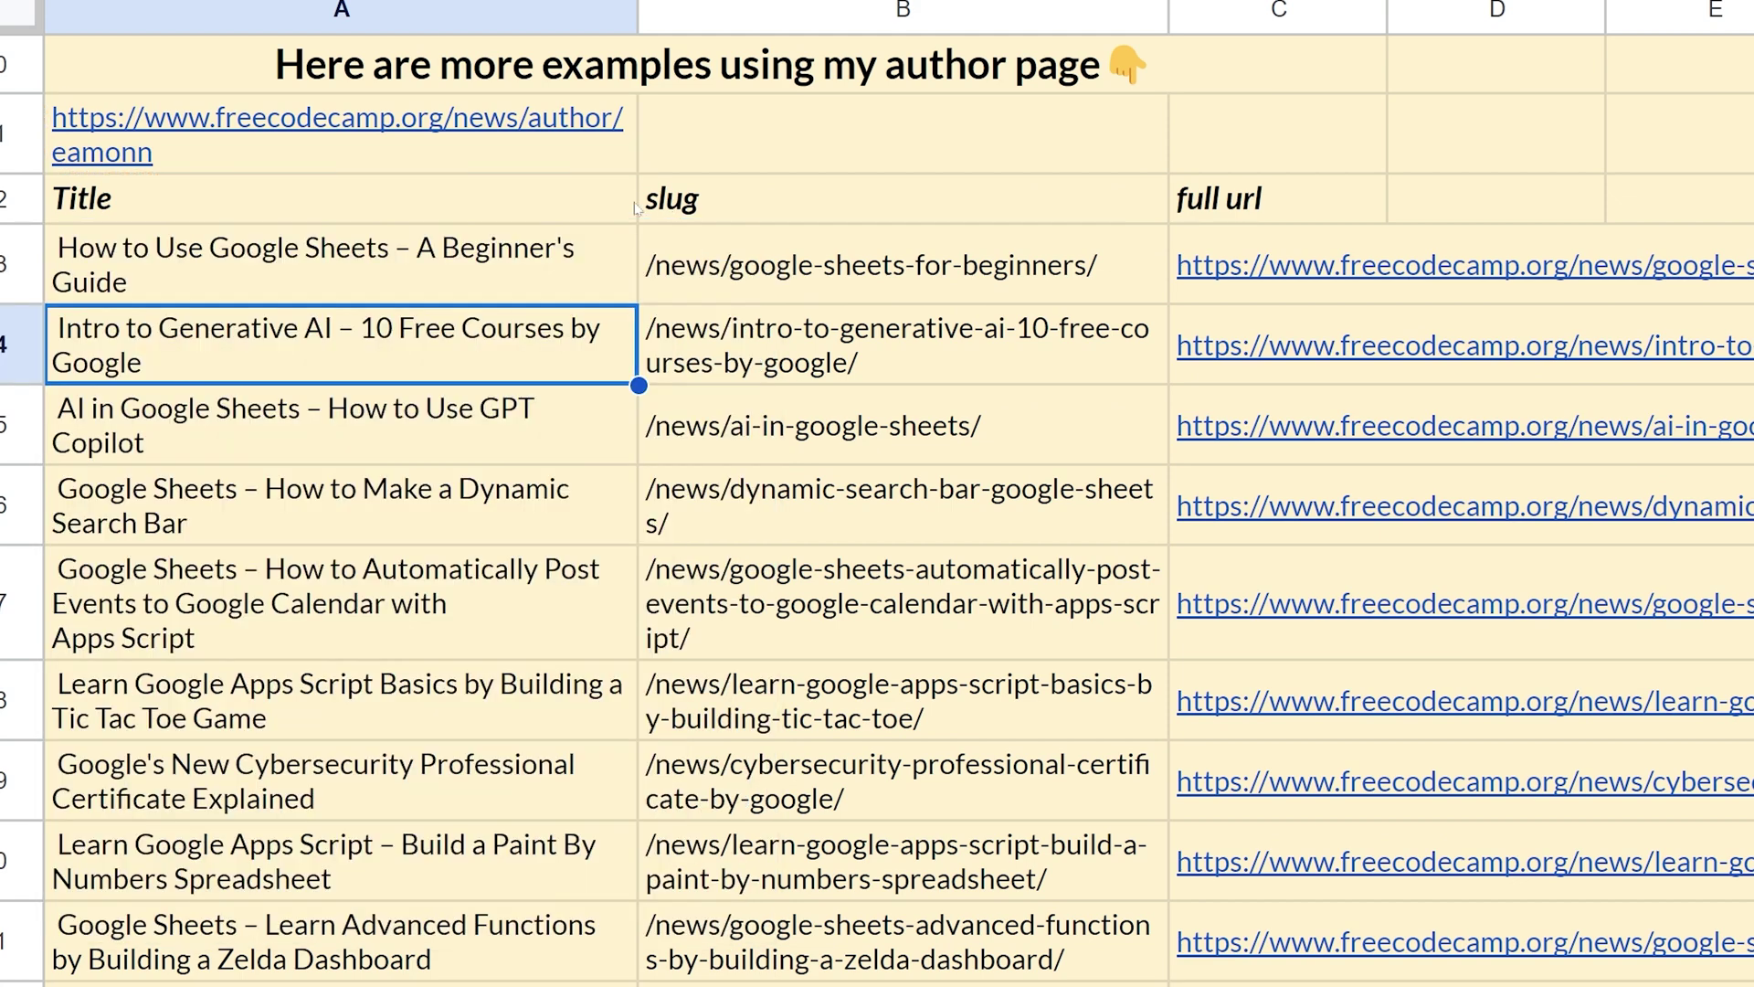
left_click(596, 260)
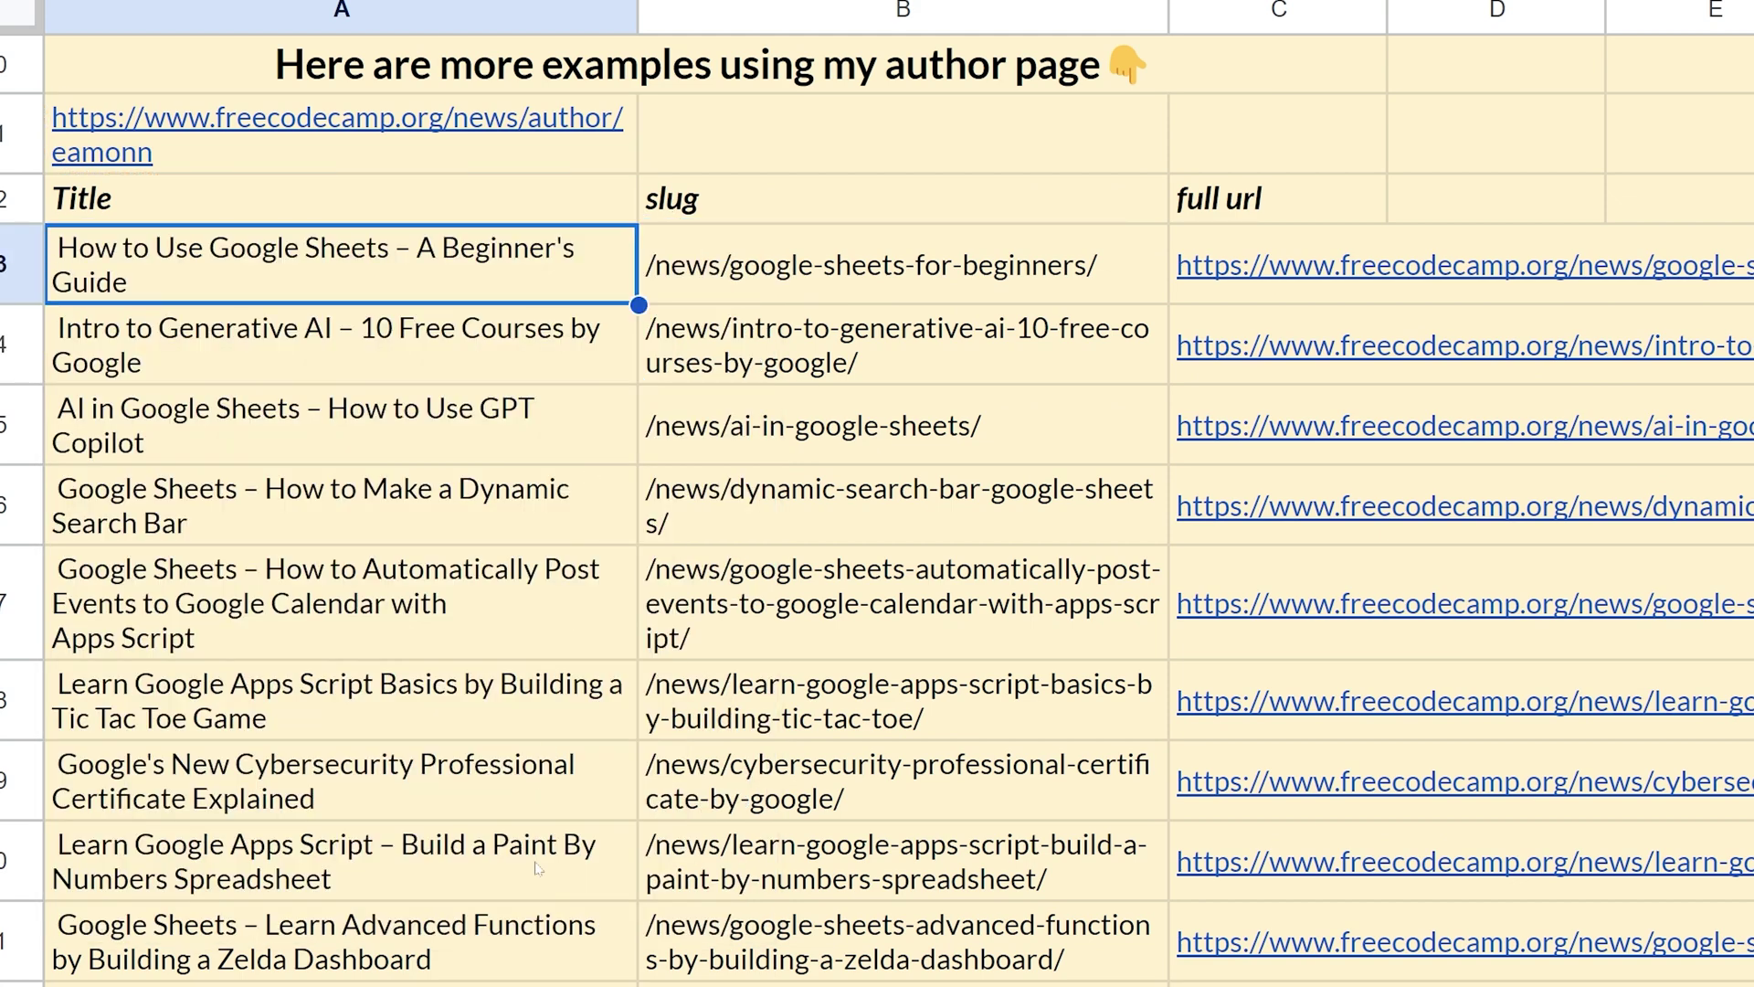
left_click(807, 281)
double_click(808, 282)
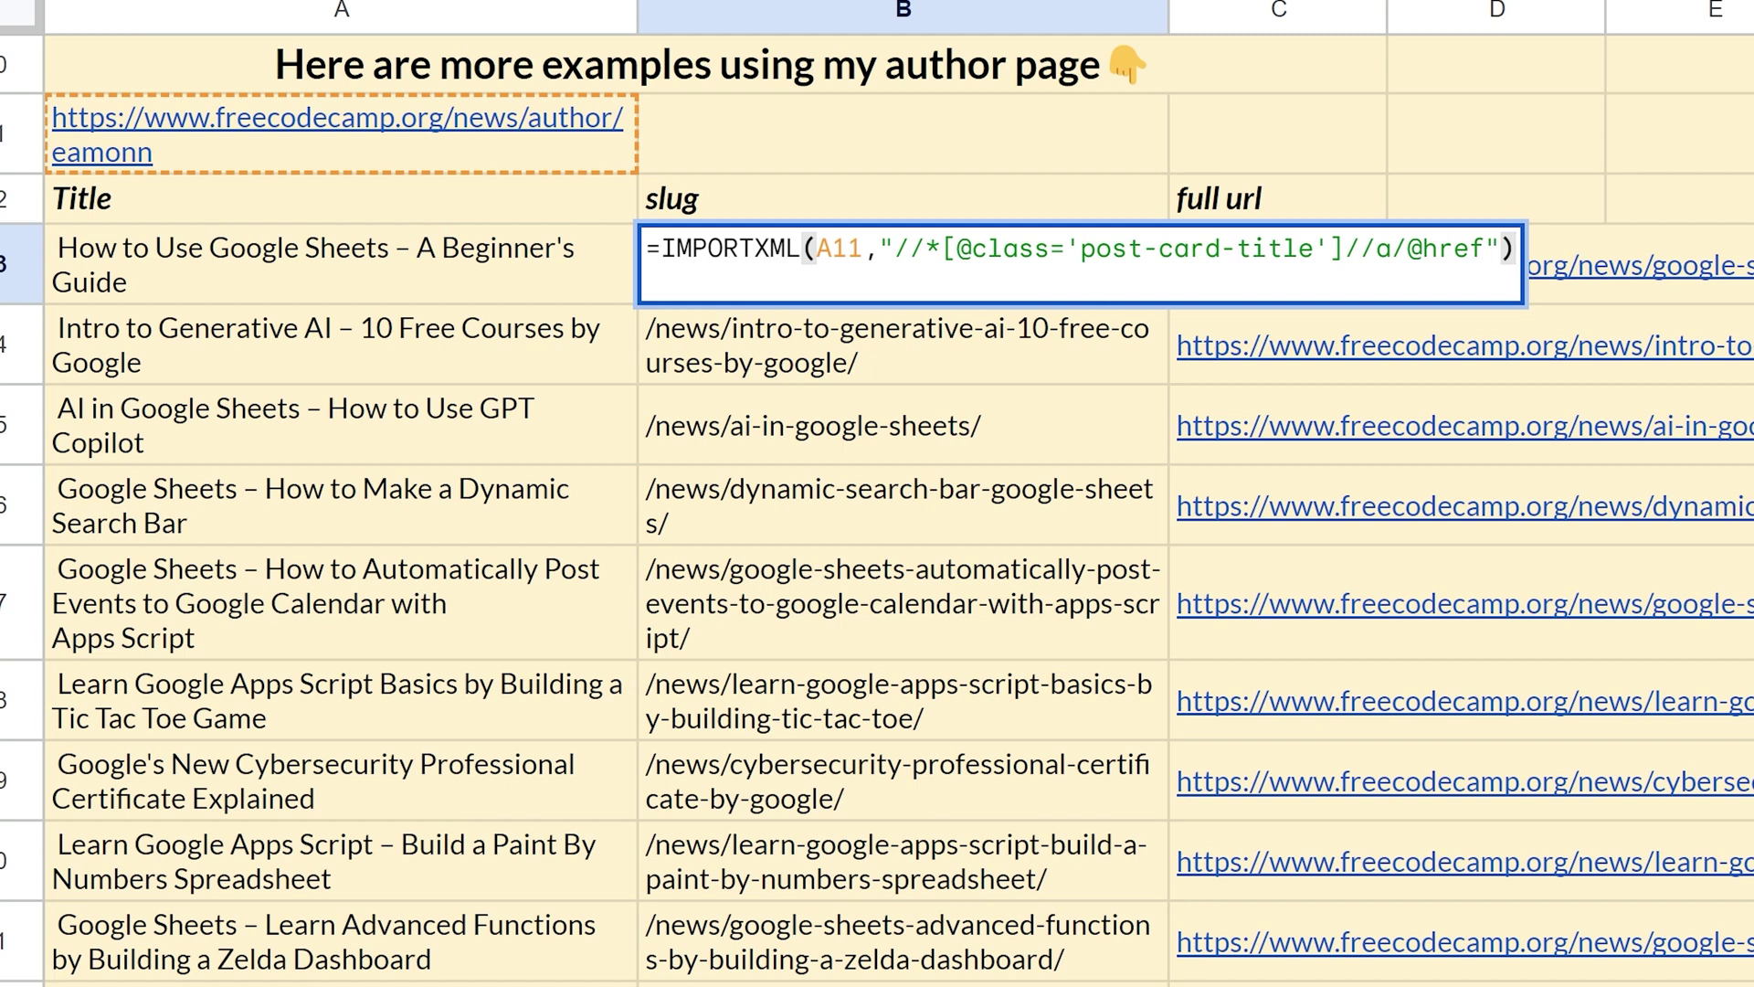
left_click_drag(880, 247, 1343, 248)
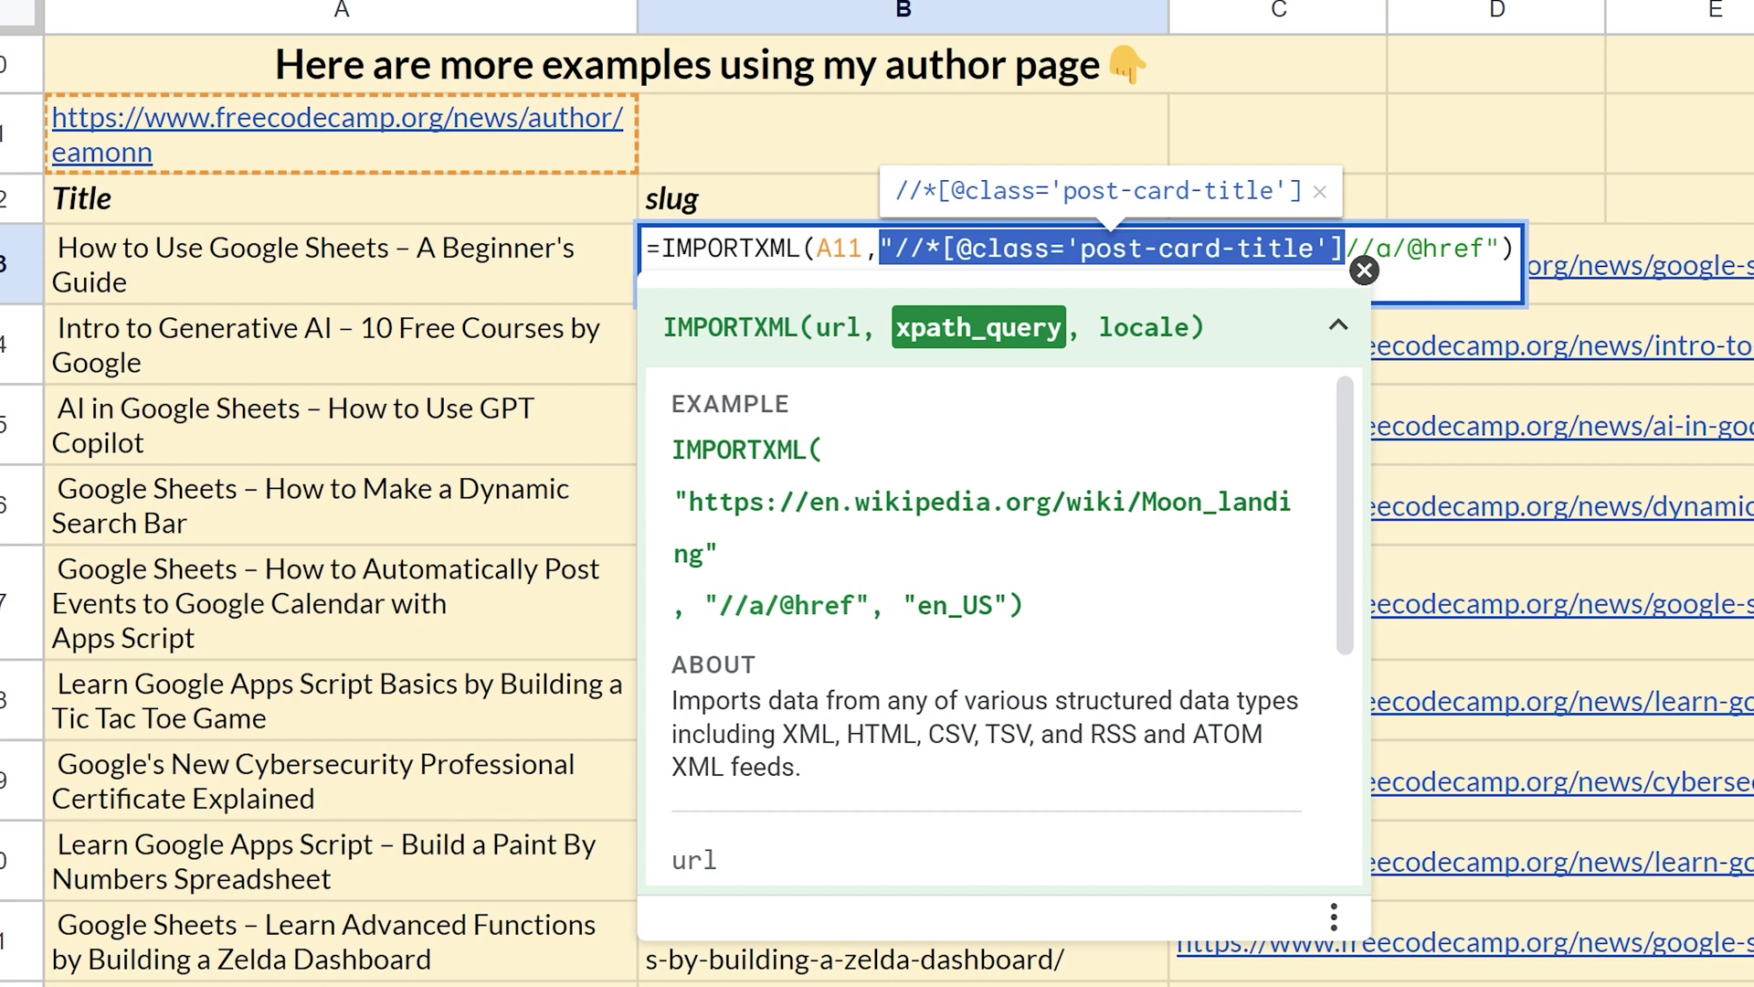
left_click_drag(1316, 248, 1379, 248)
key("ctrl+z")
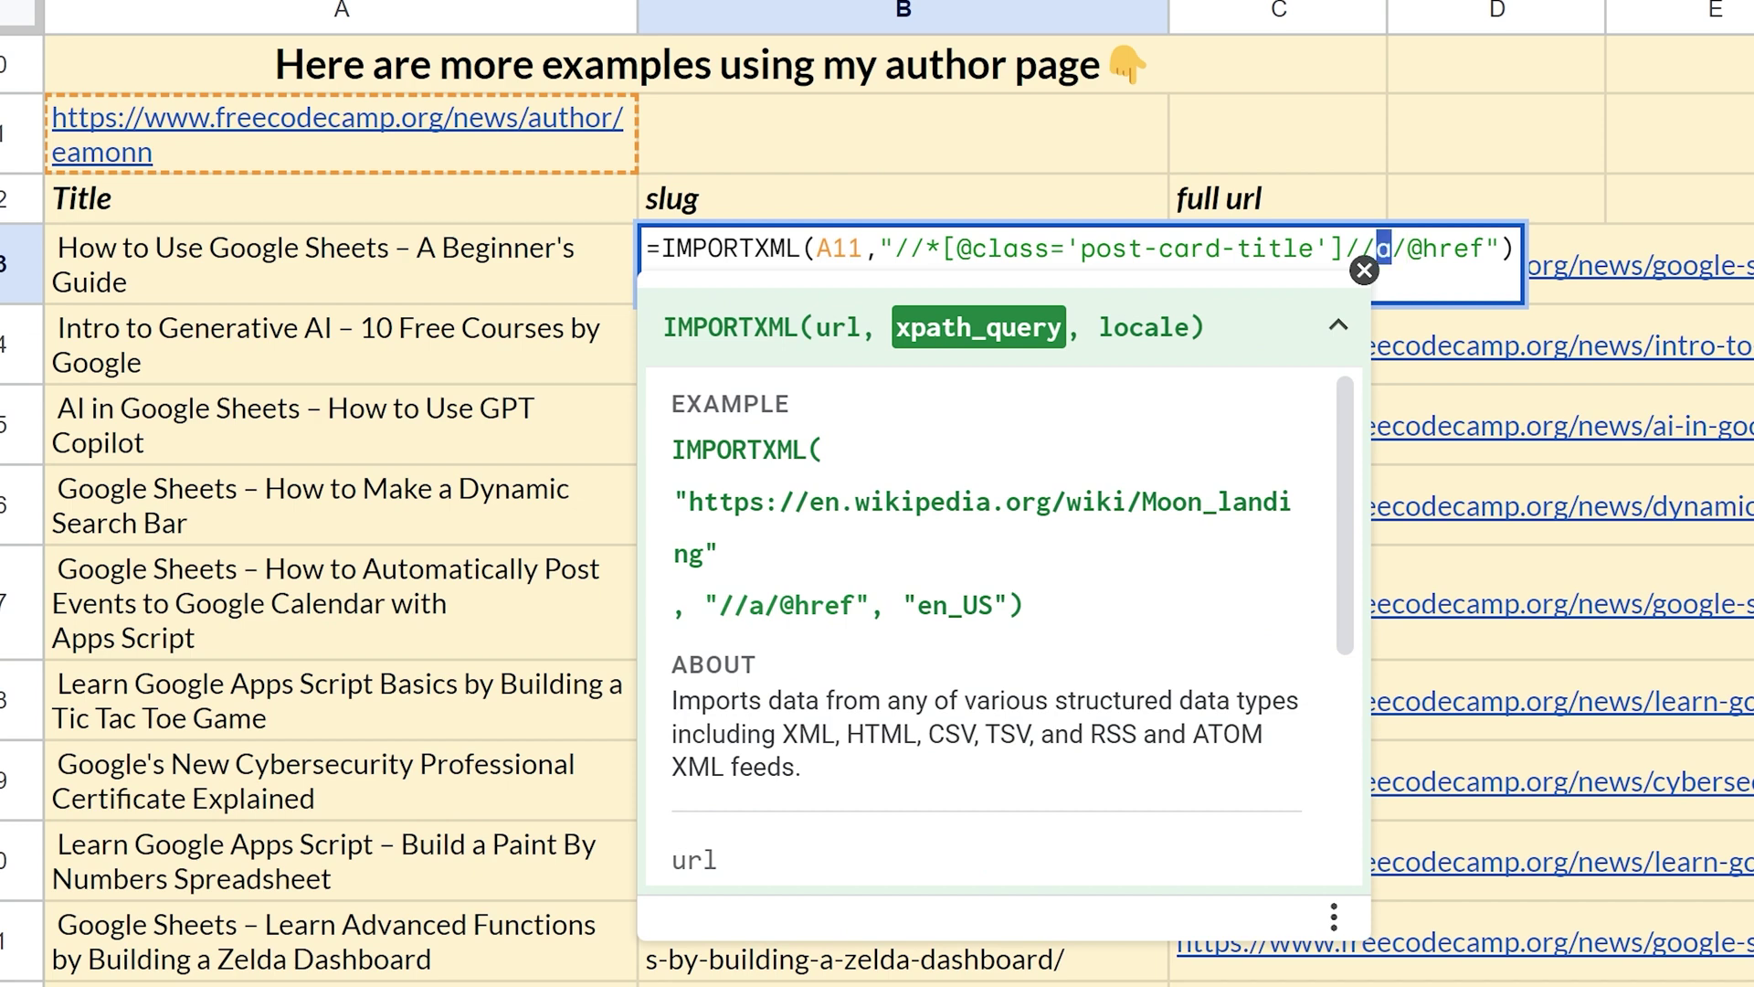
left_click_drag(1407, 248, 1502, 248)
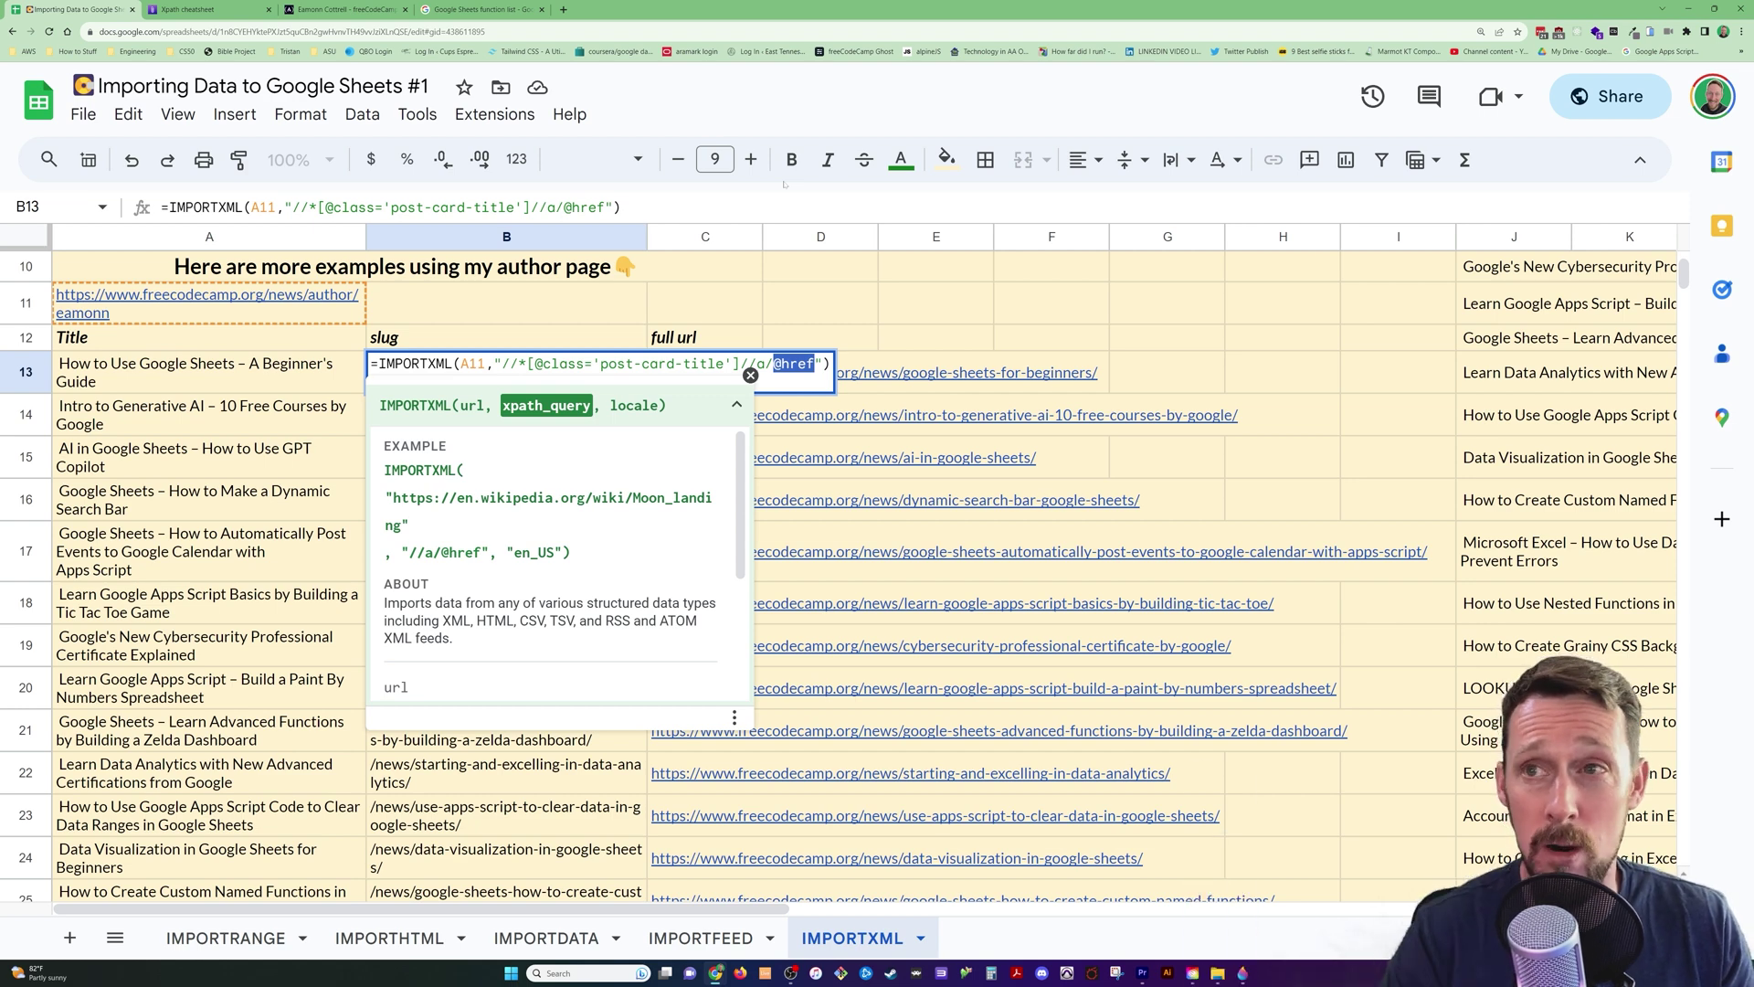
key("Return")
left_click(619, 371)
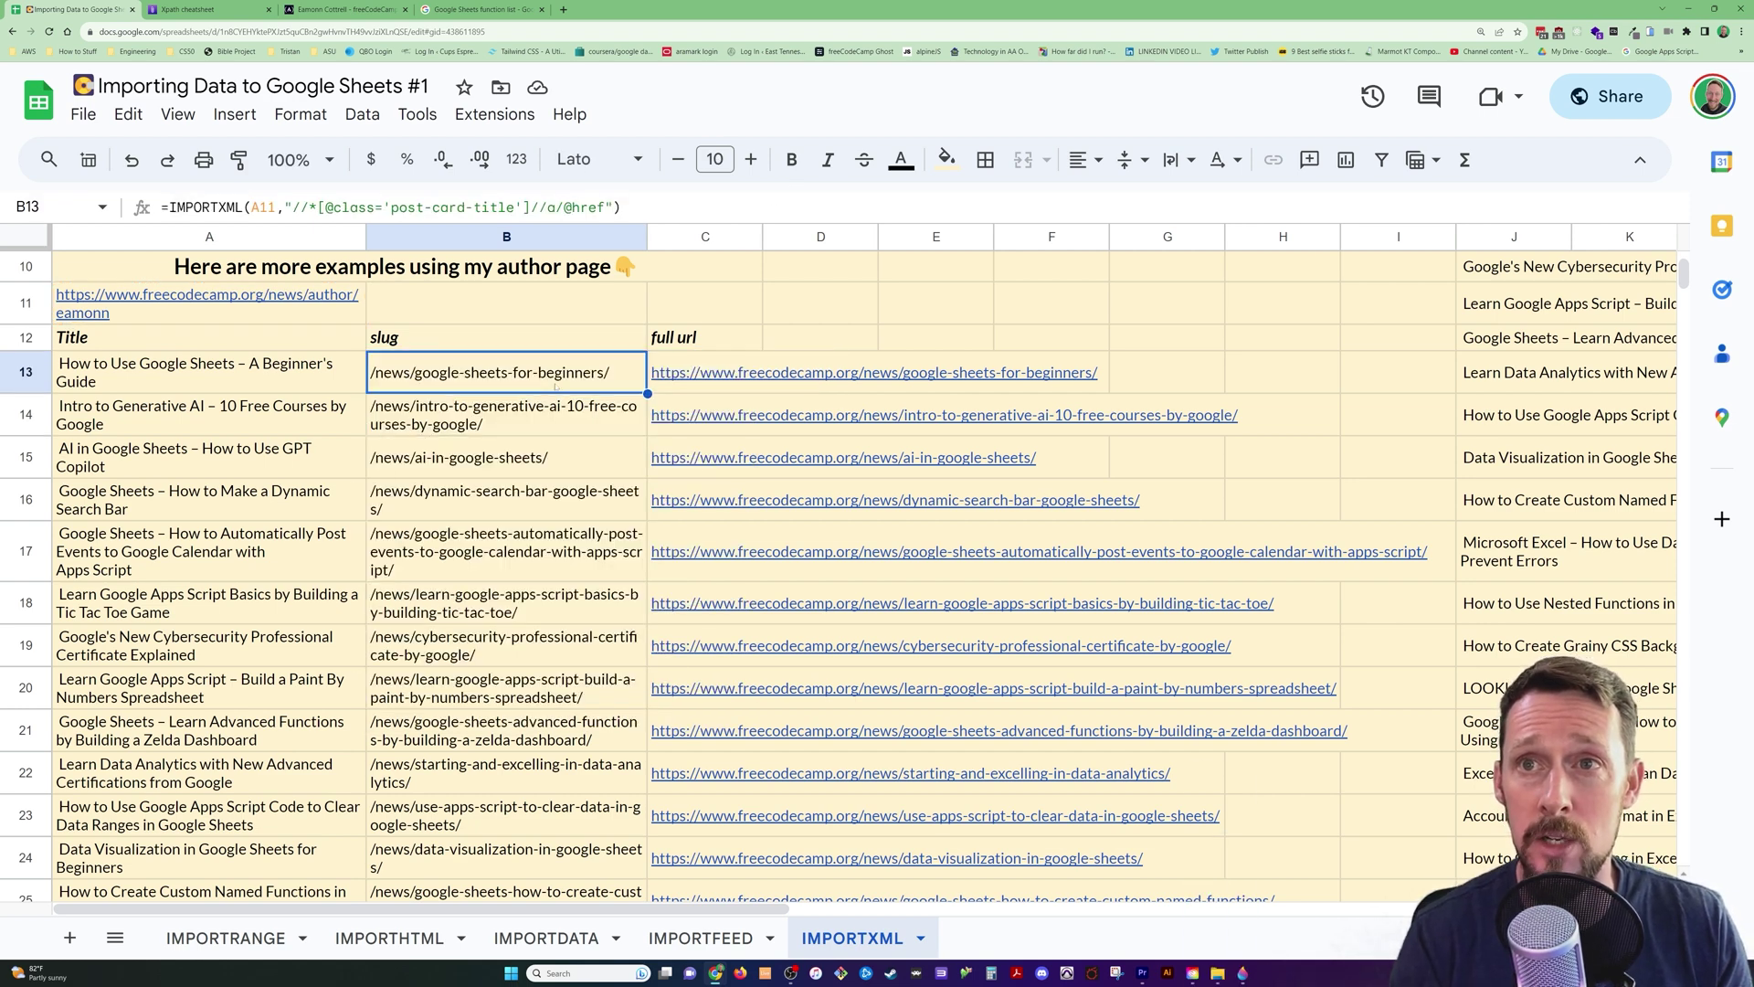
key("shift+Down")
key("shift+Down")
key("shift+Down")
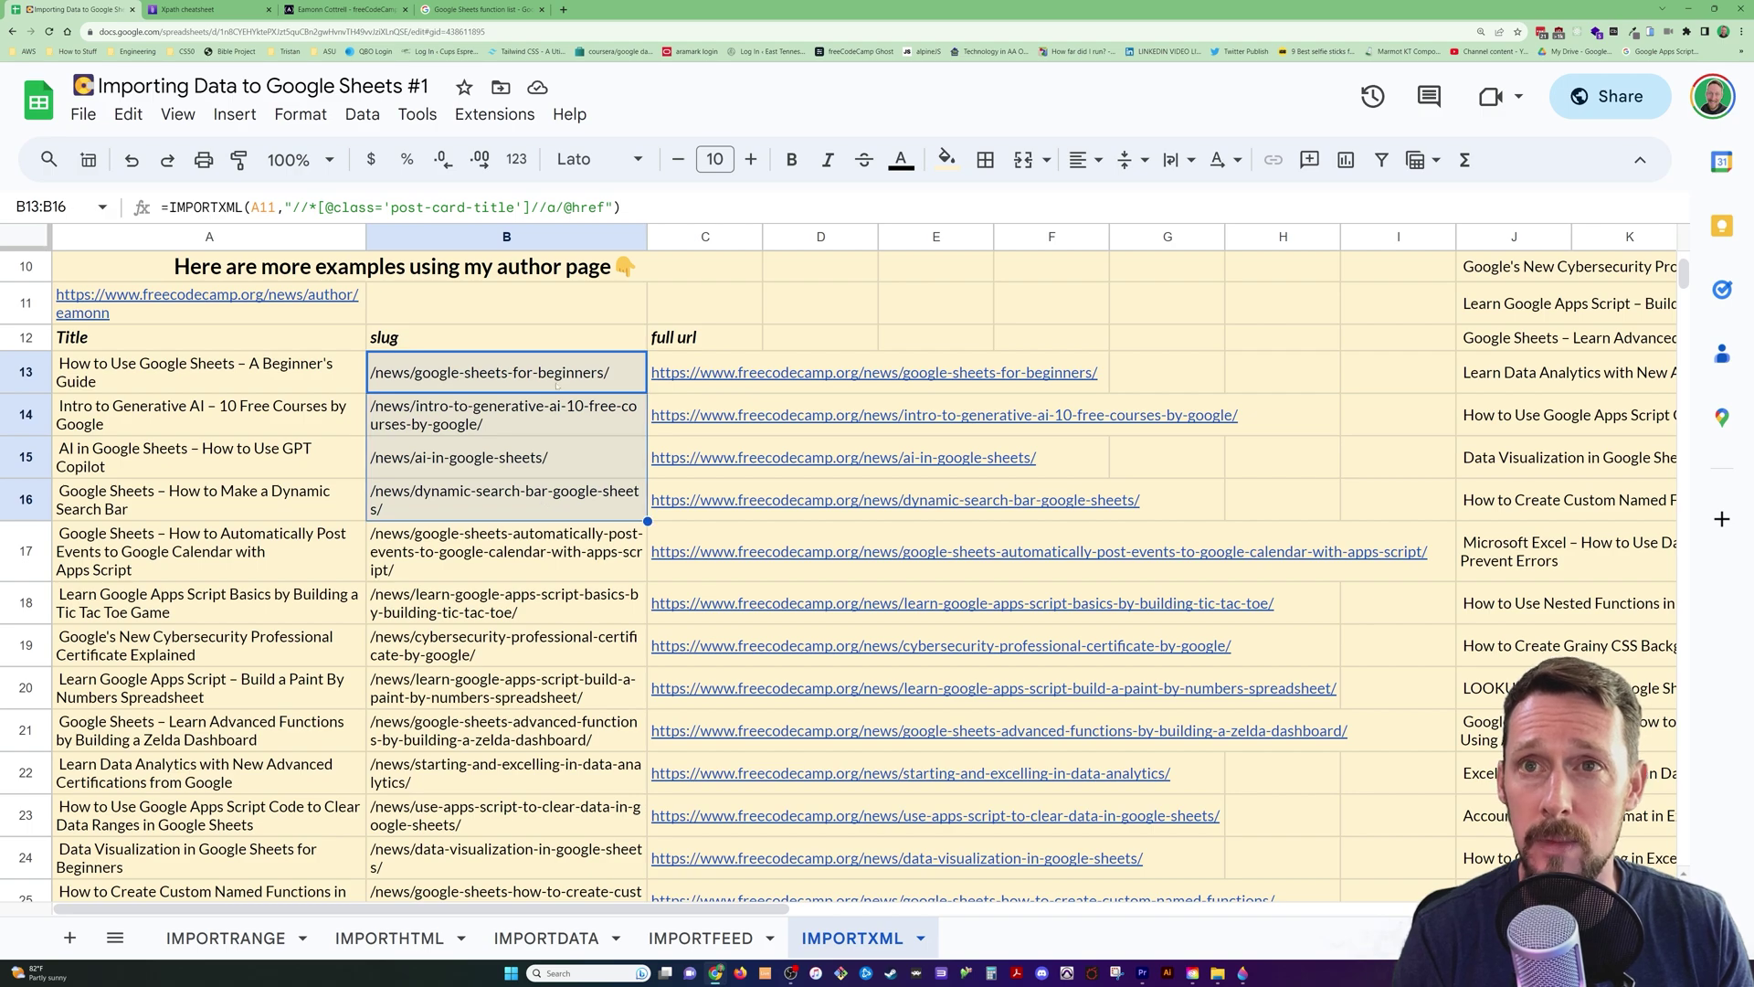
key("Right")
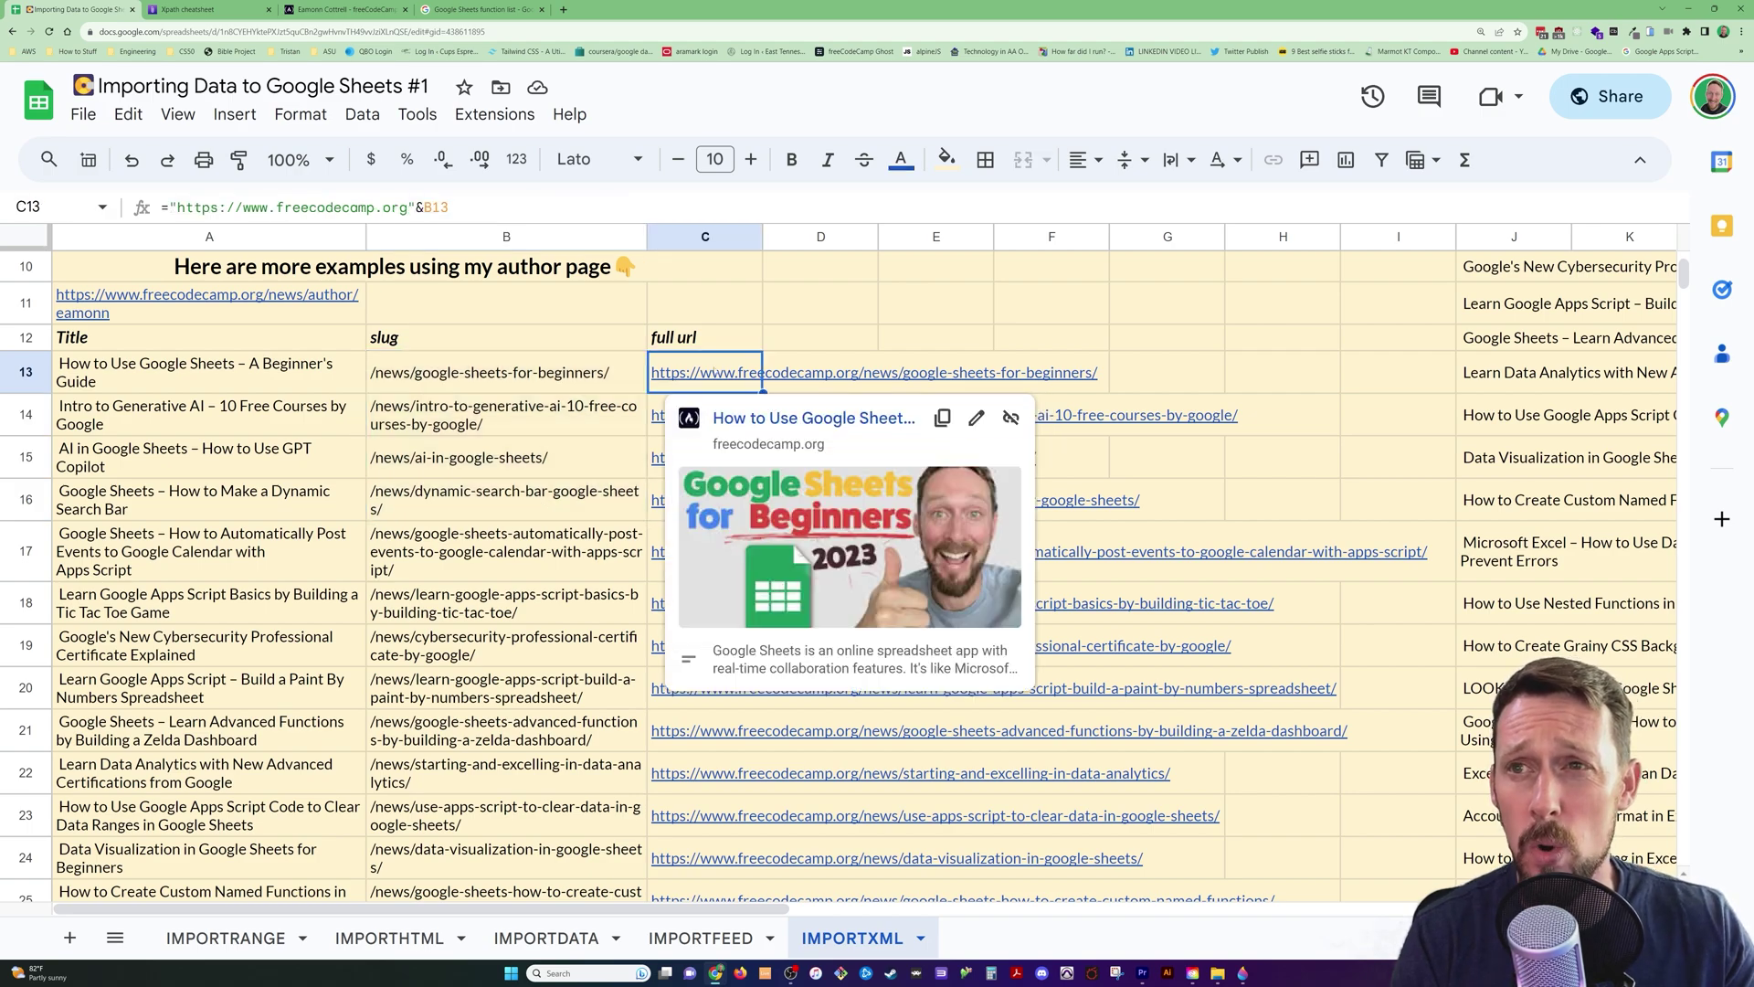
key("F2")
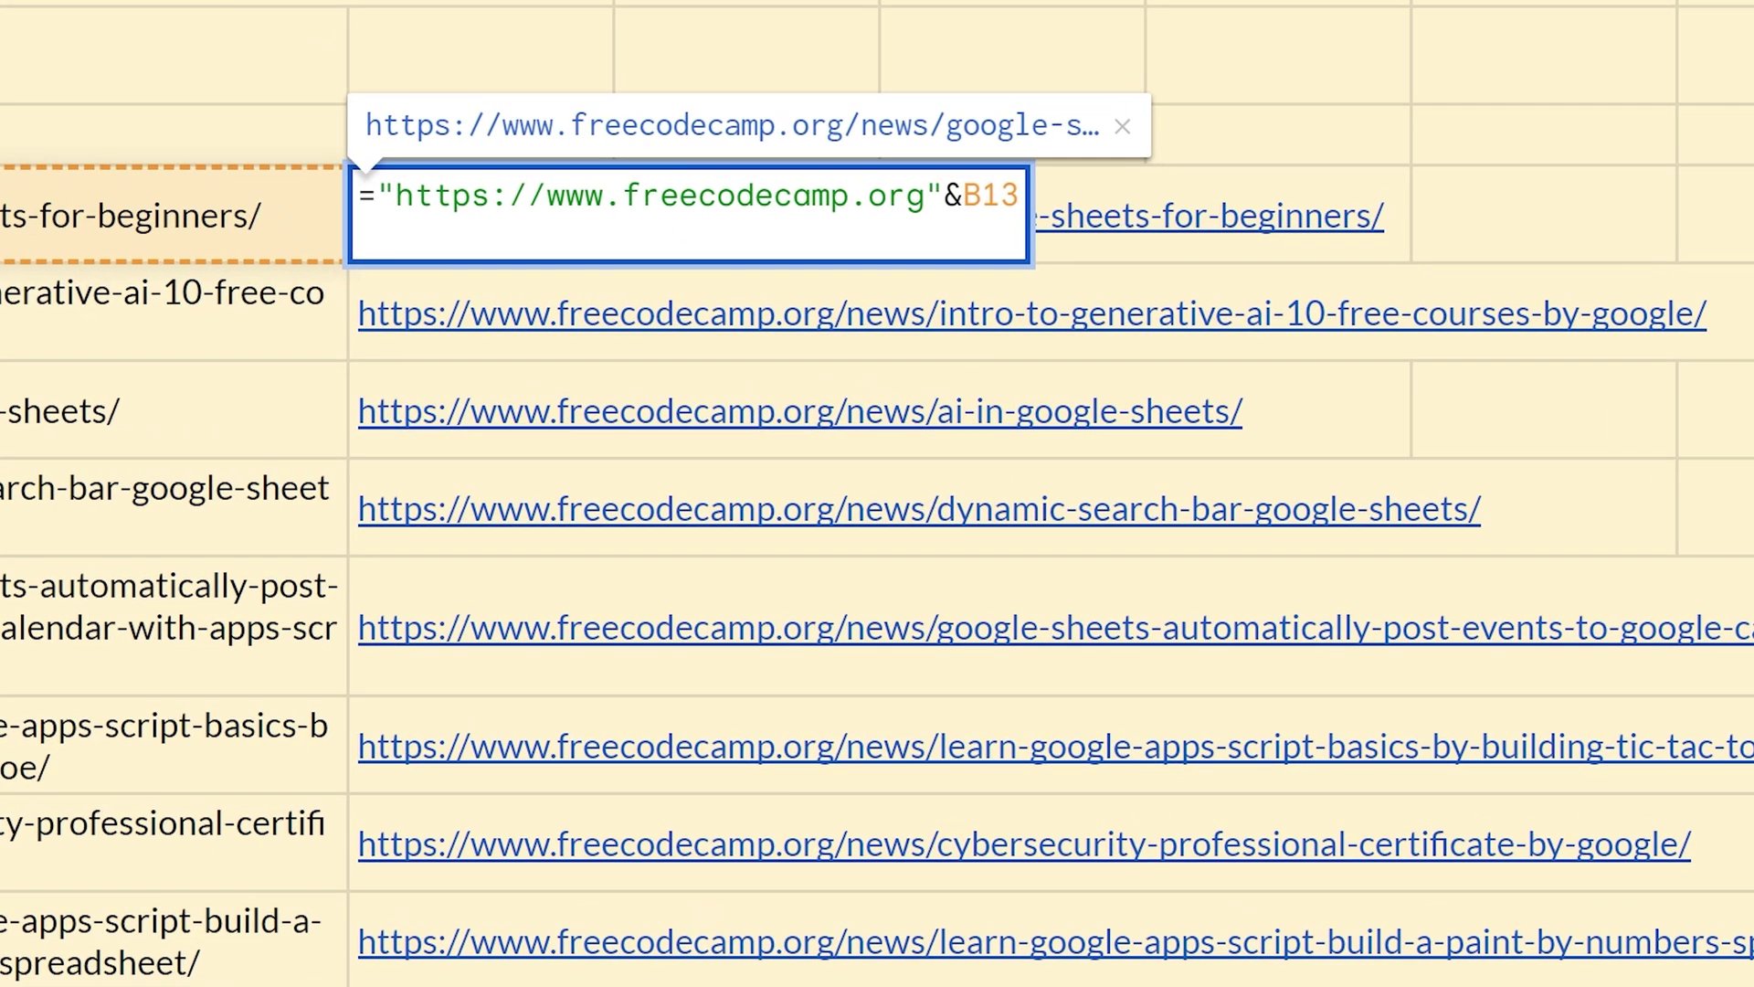
left_click_drag(928, 291, 517, 291)
left_click_drag(417, 195, 396, 195)
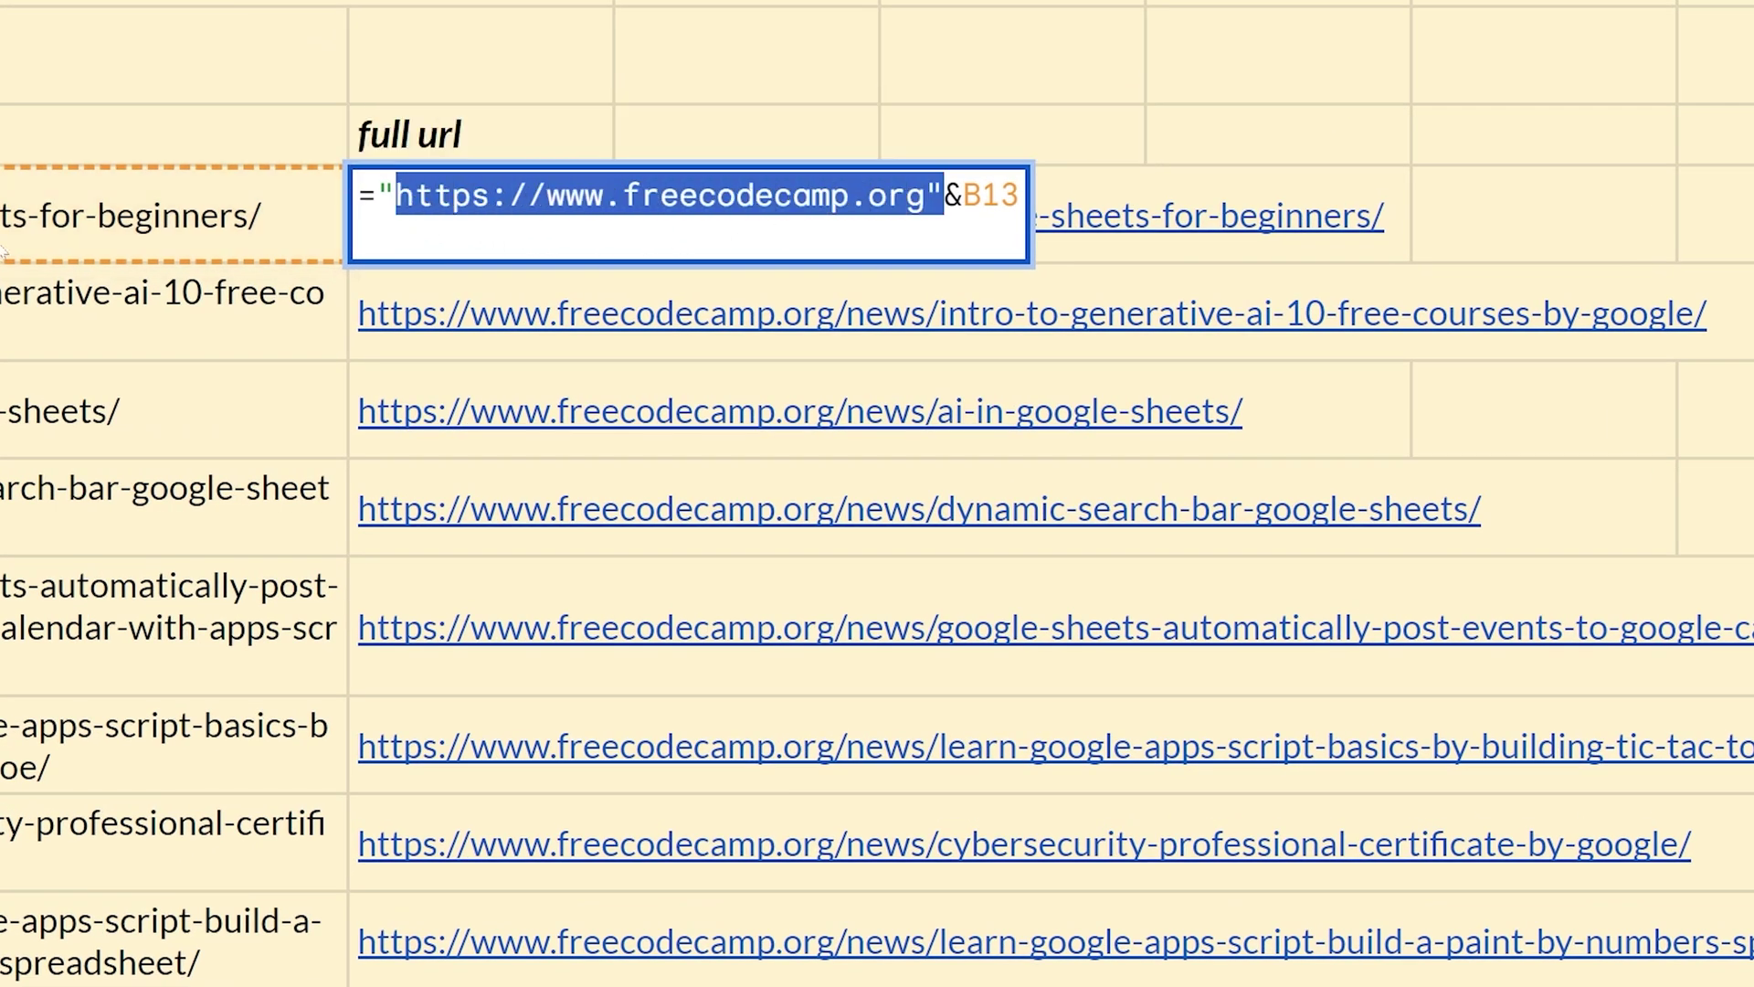
key("Escape")
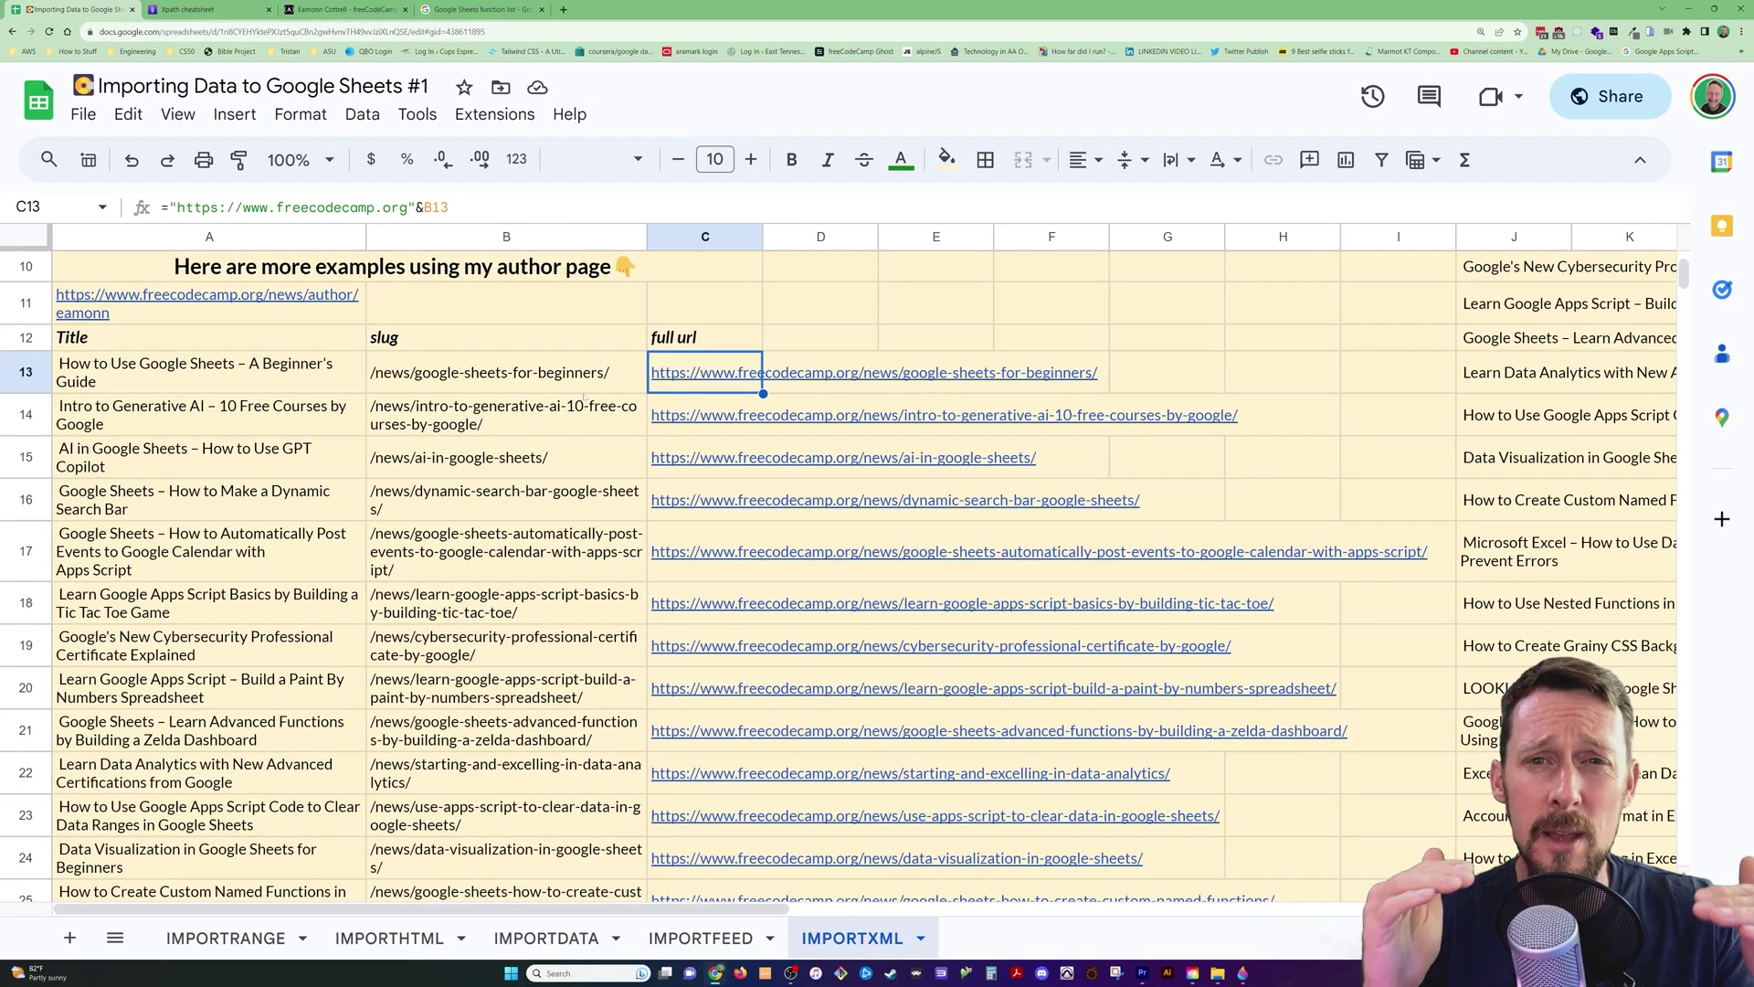
- Scroll back to the top and go to the Xpath cheatsheet
scroll(611, 522, "up", 3)
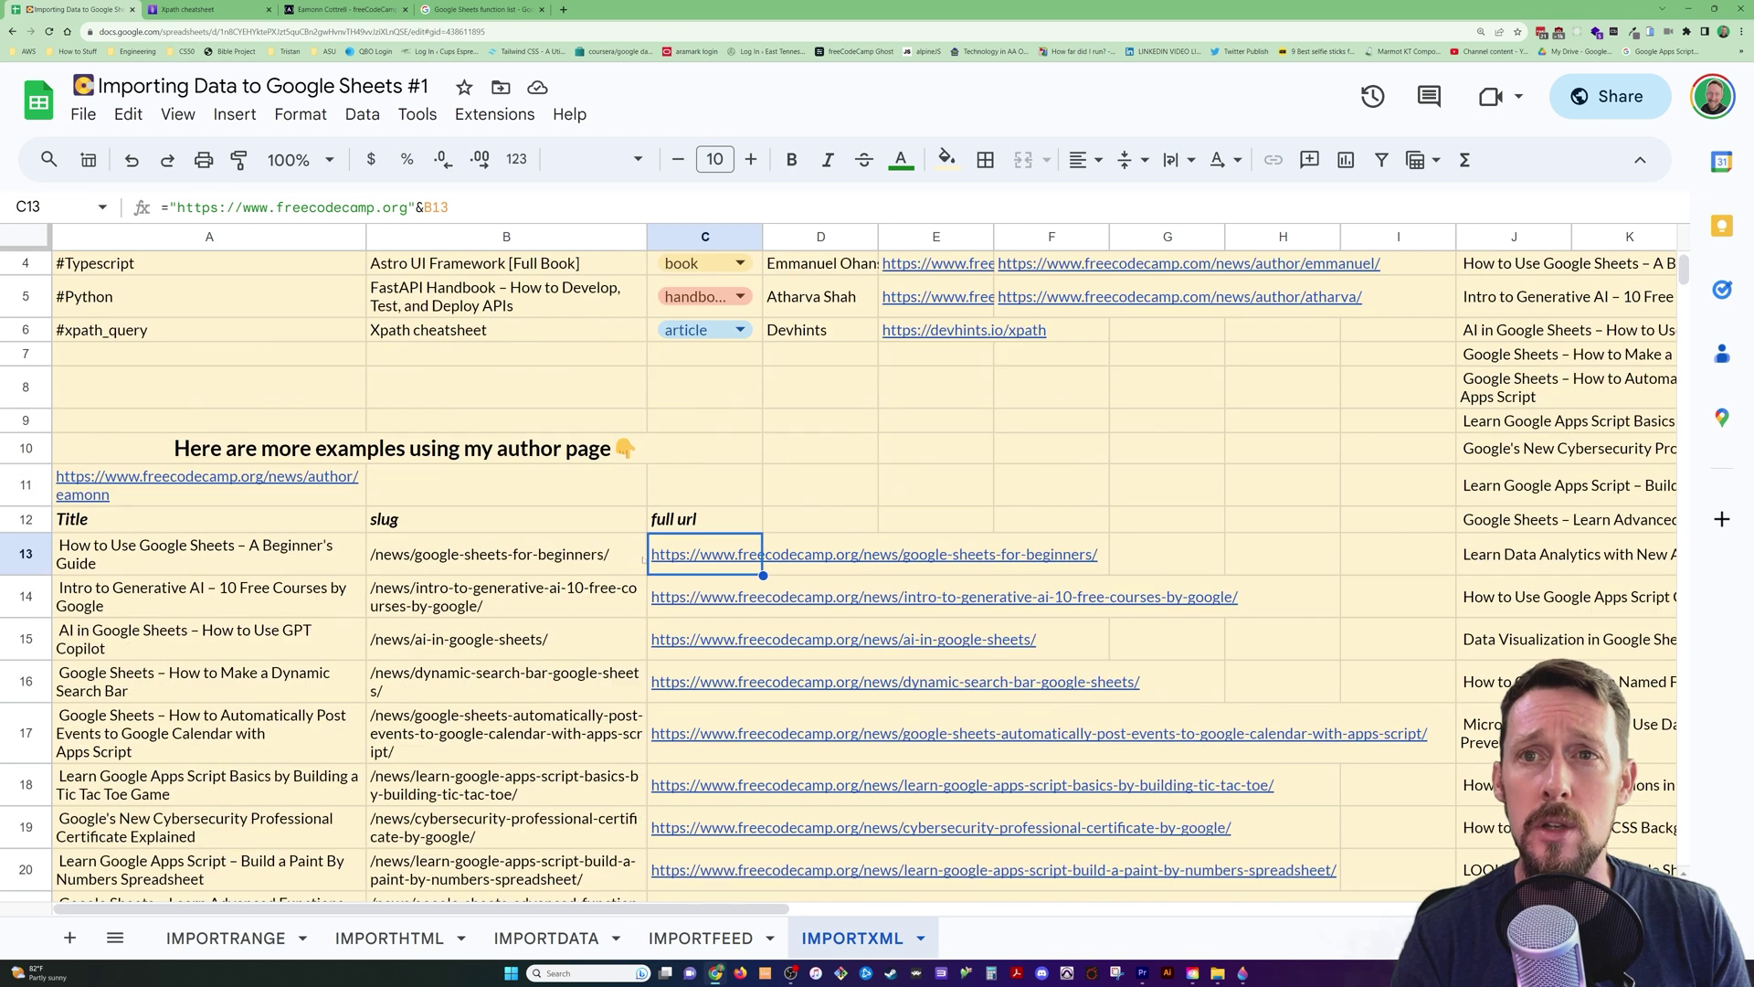
scroll(644, 560, "up", 2)
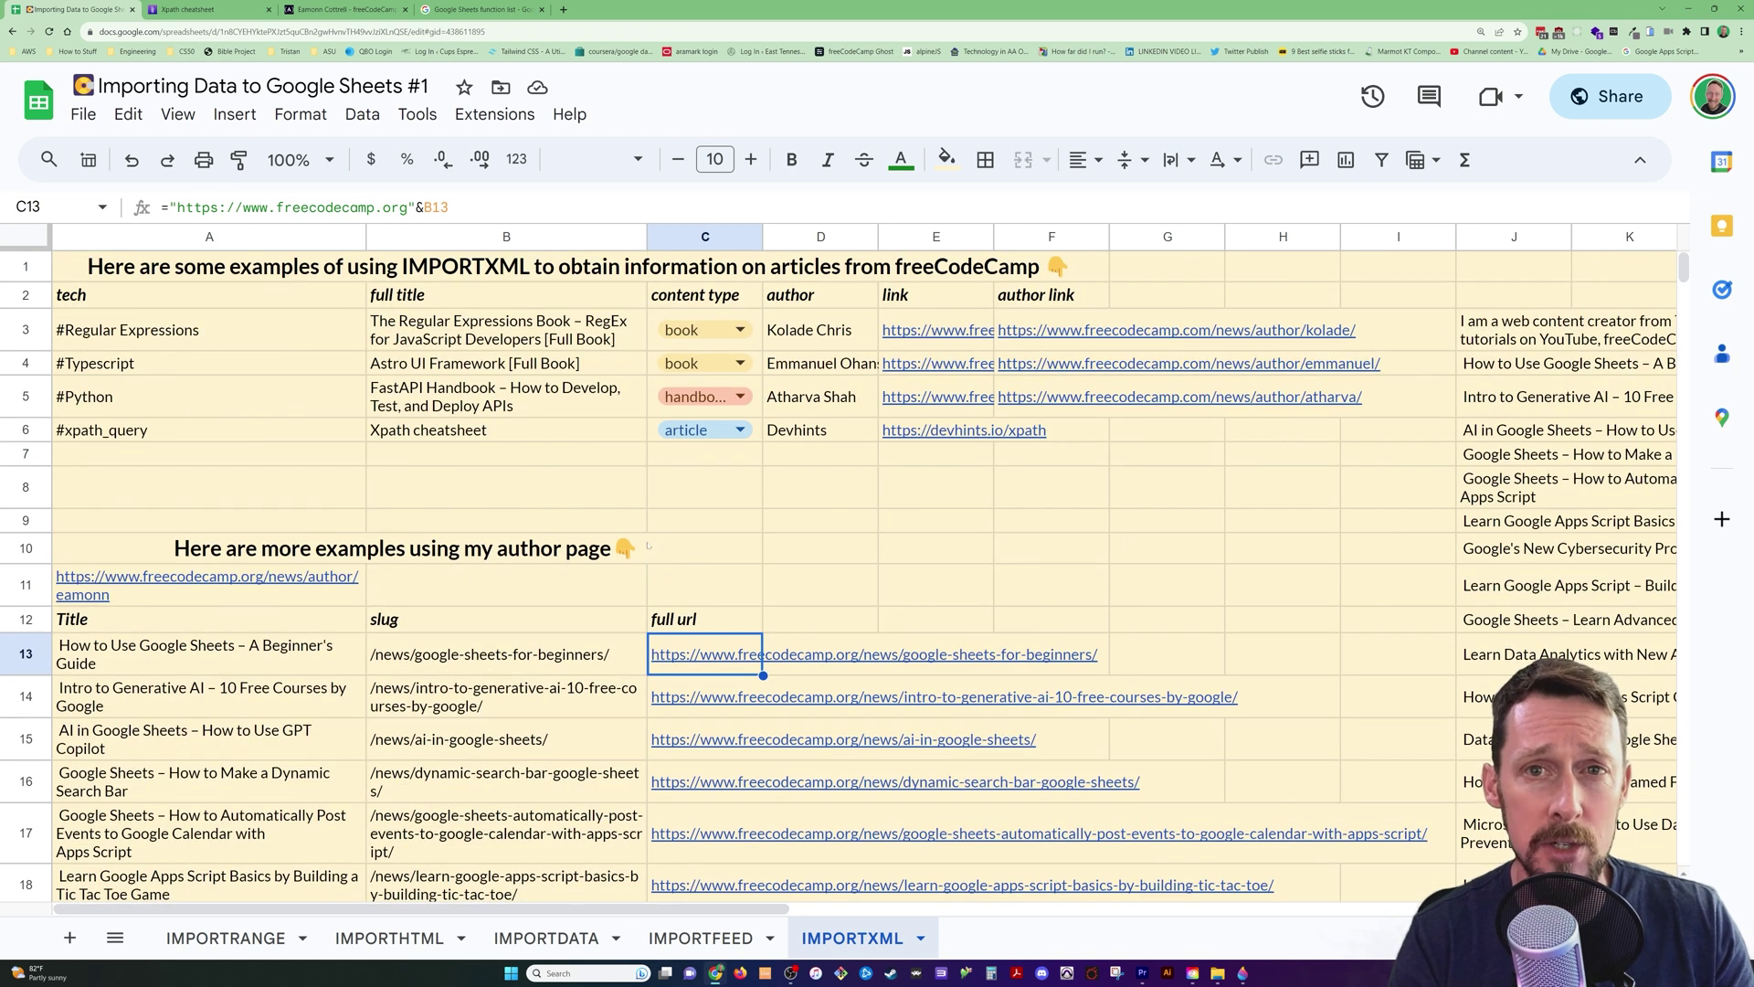
left_click(192, 9)
scroll(734, 341, "up", 20)
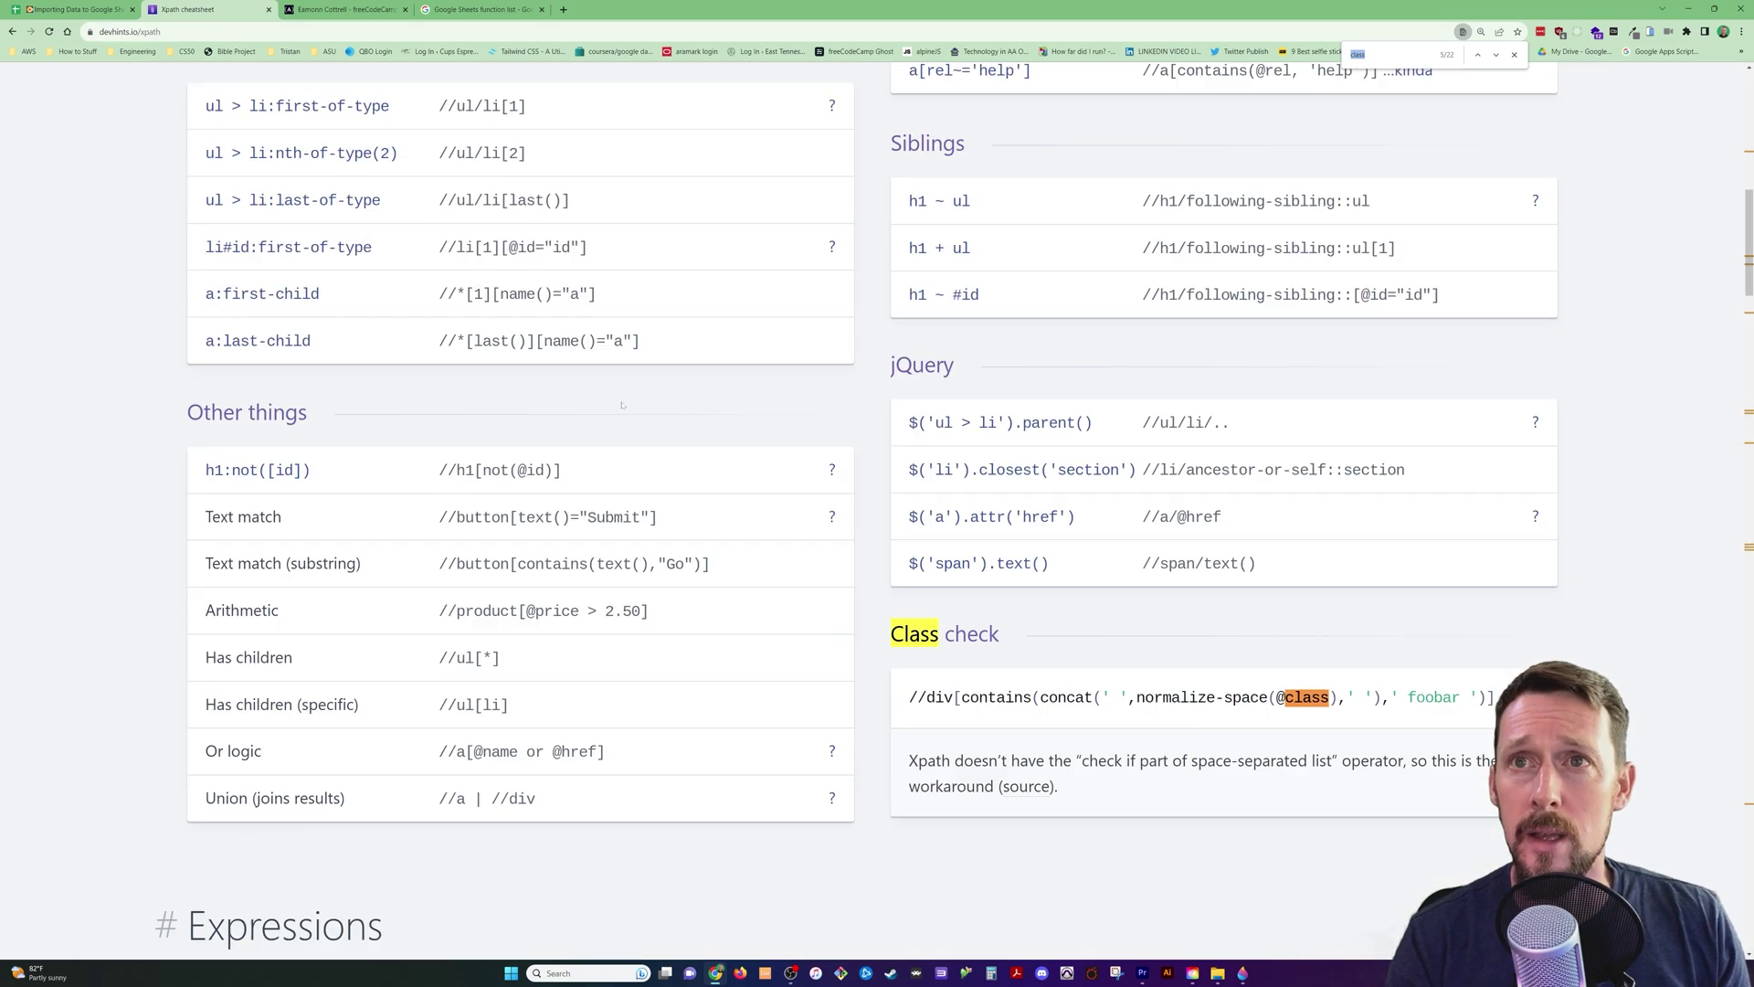
scroll(735, 341, "up", 5)
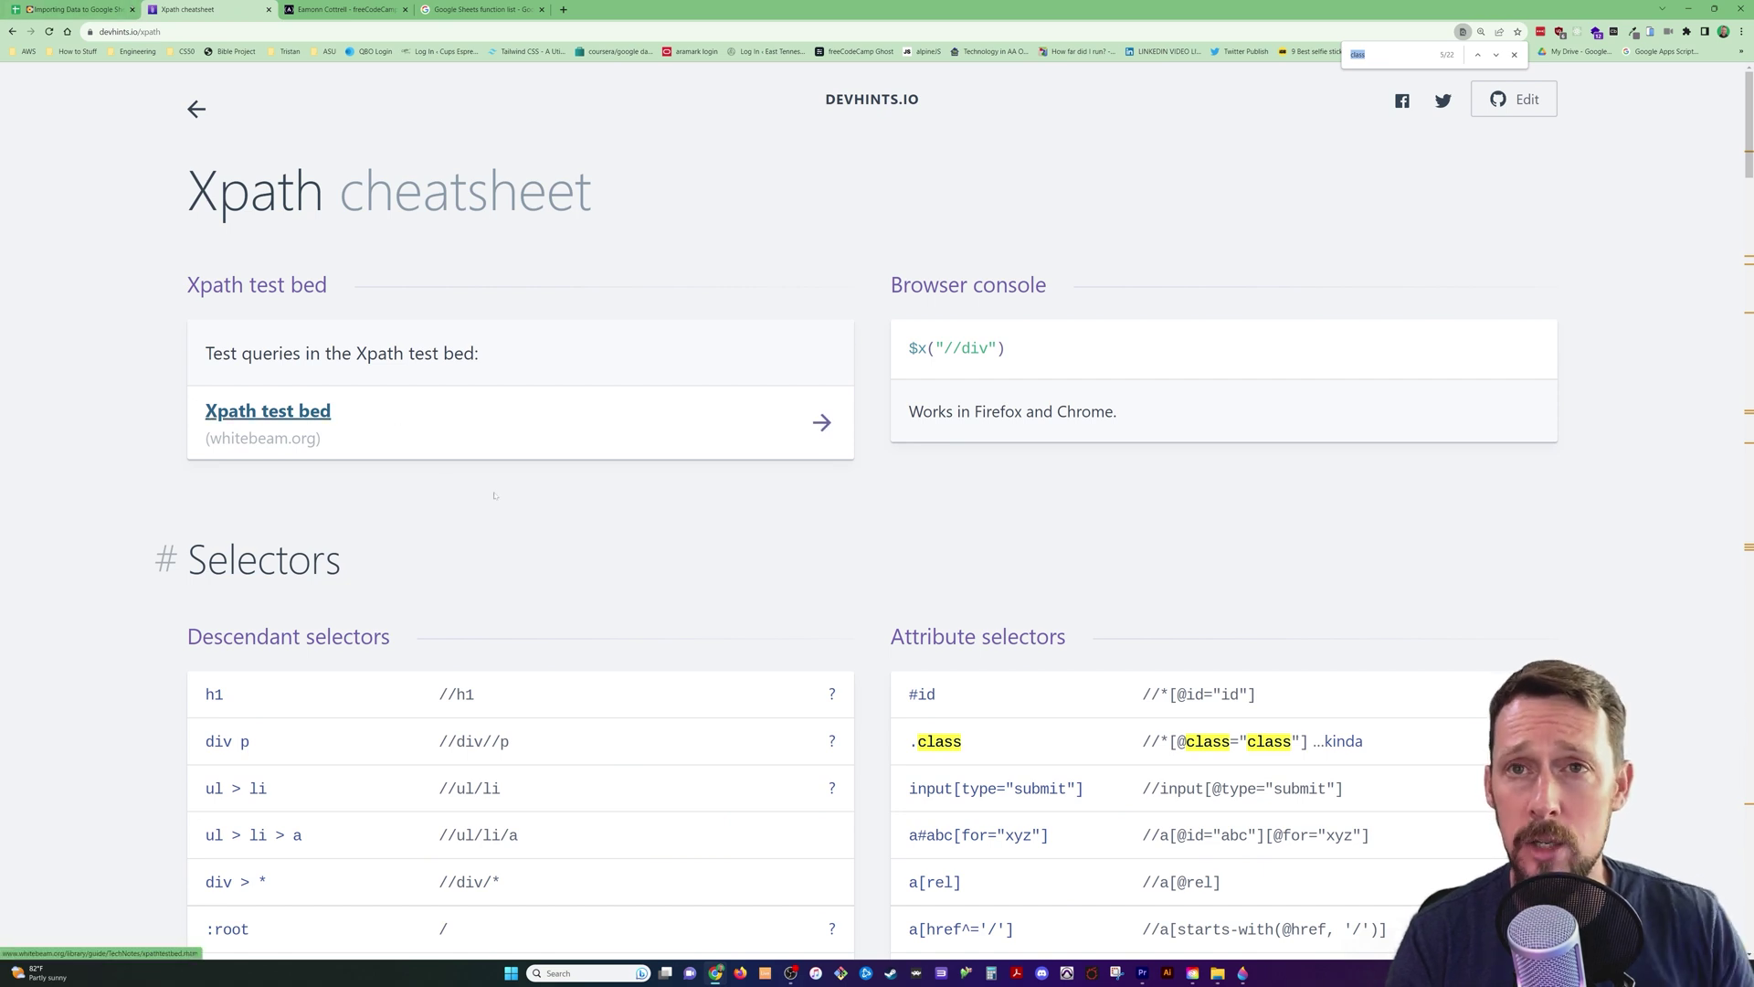
scroll(731, 573, "down", 8)
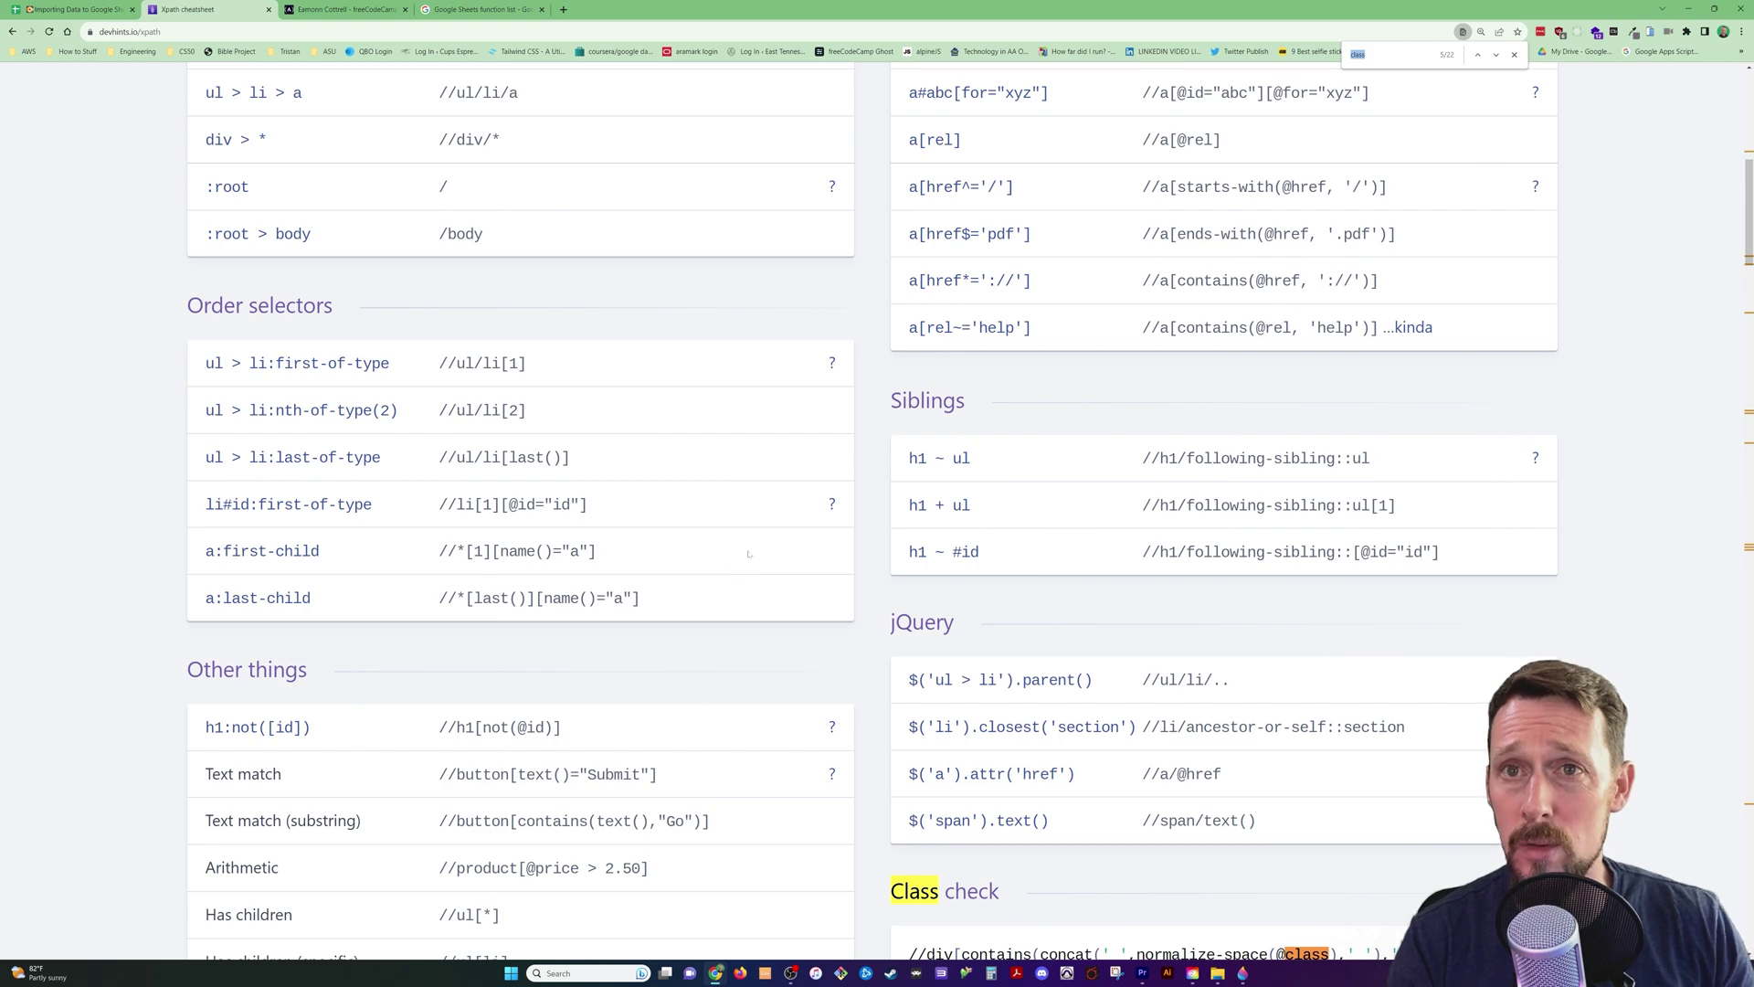
scroll(748, 553, "down", 5)
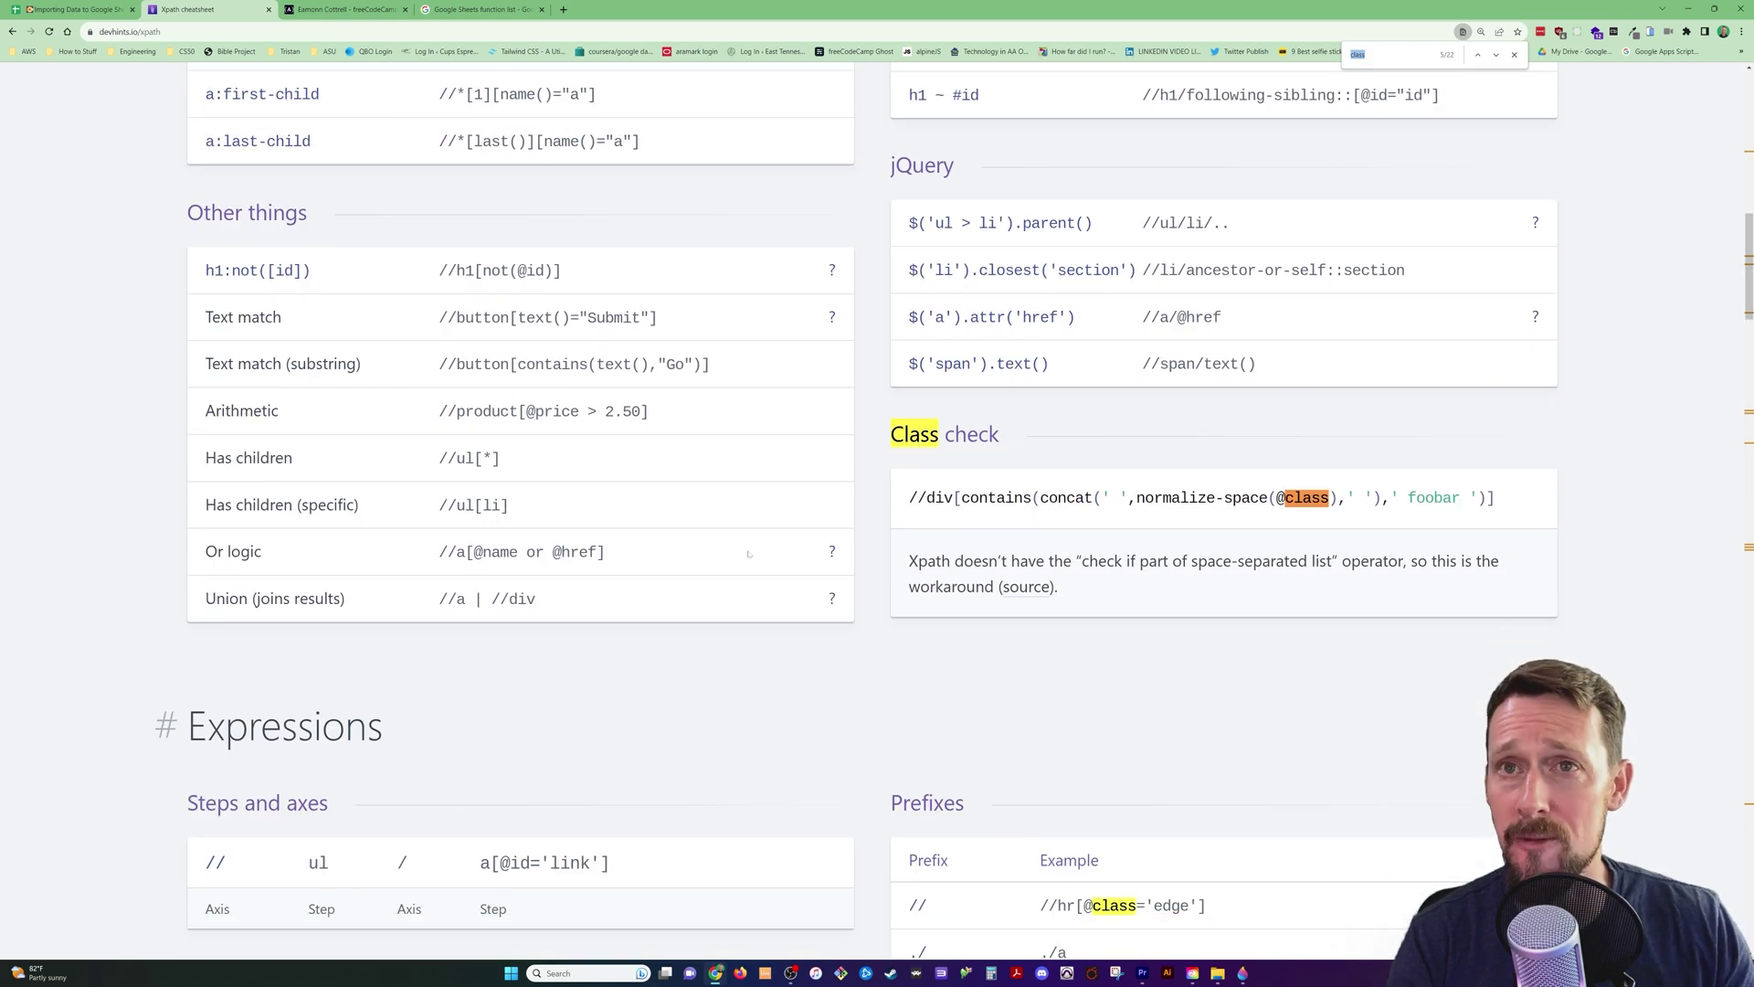
scroll(748, 553, "down", 7)
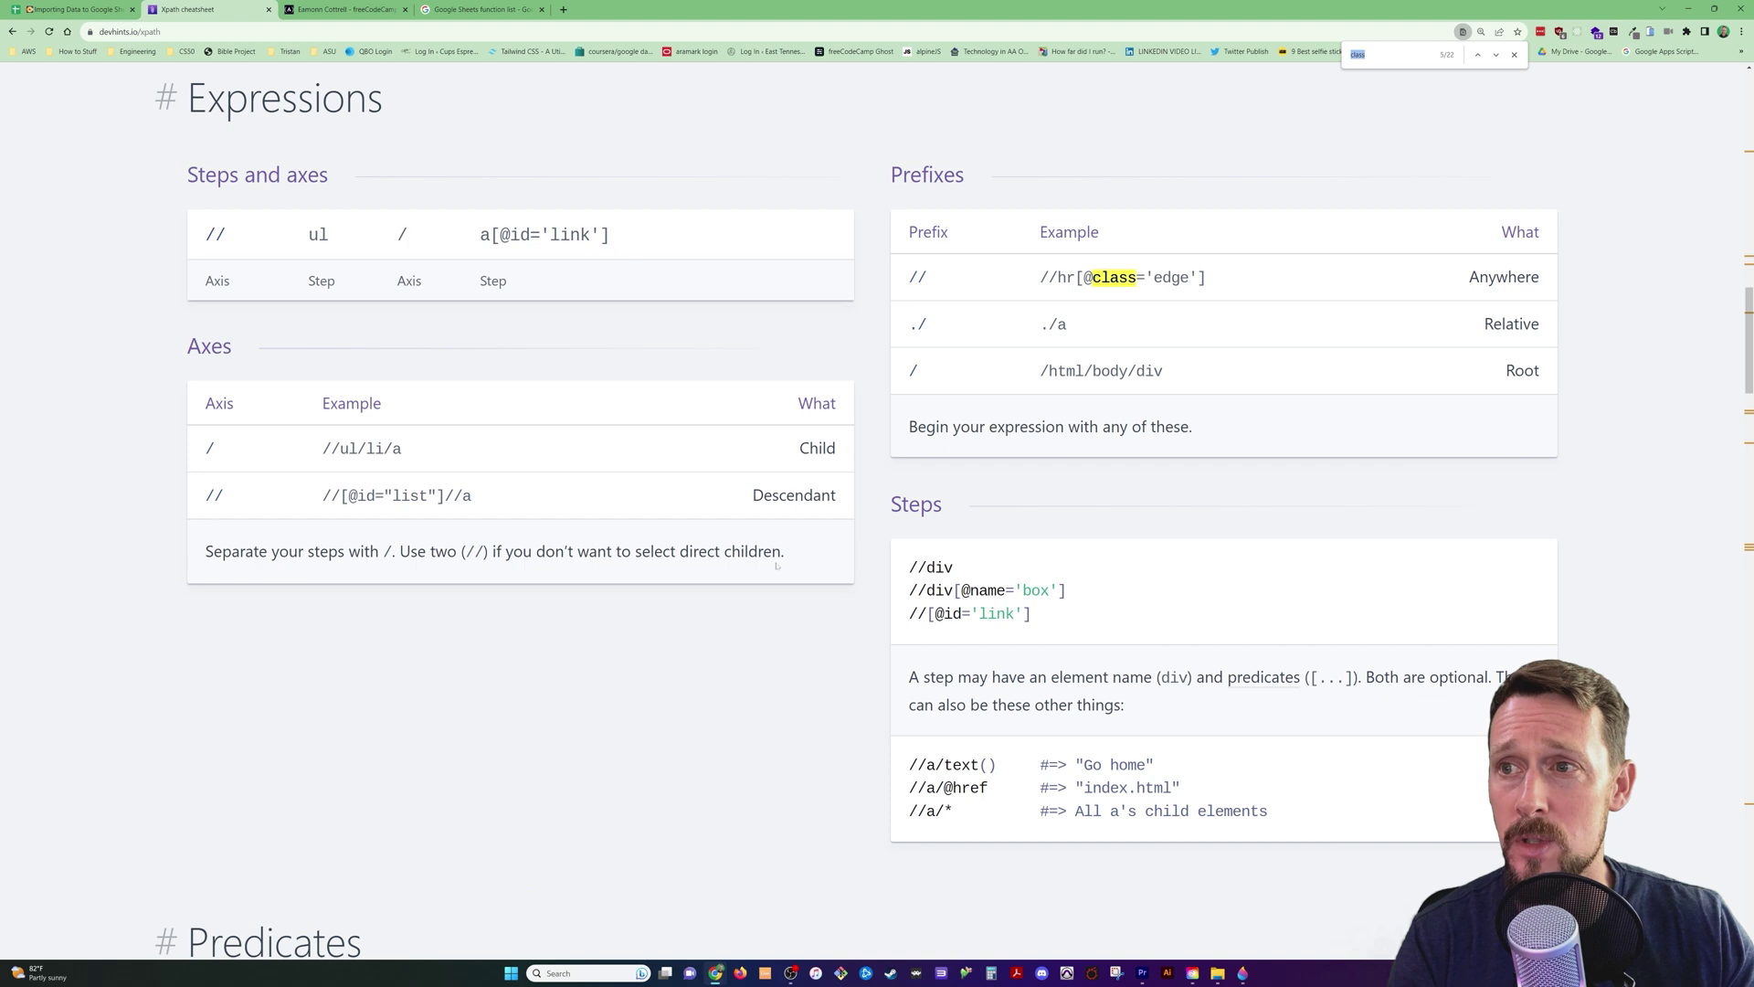
scroll(800, 544, "down", 1)
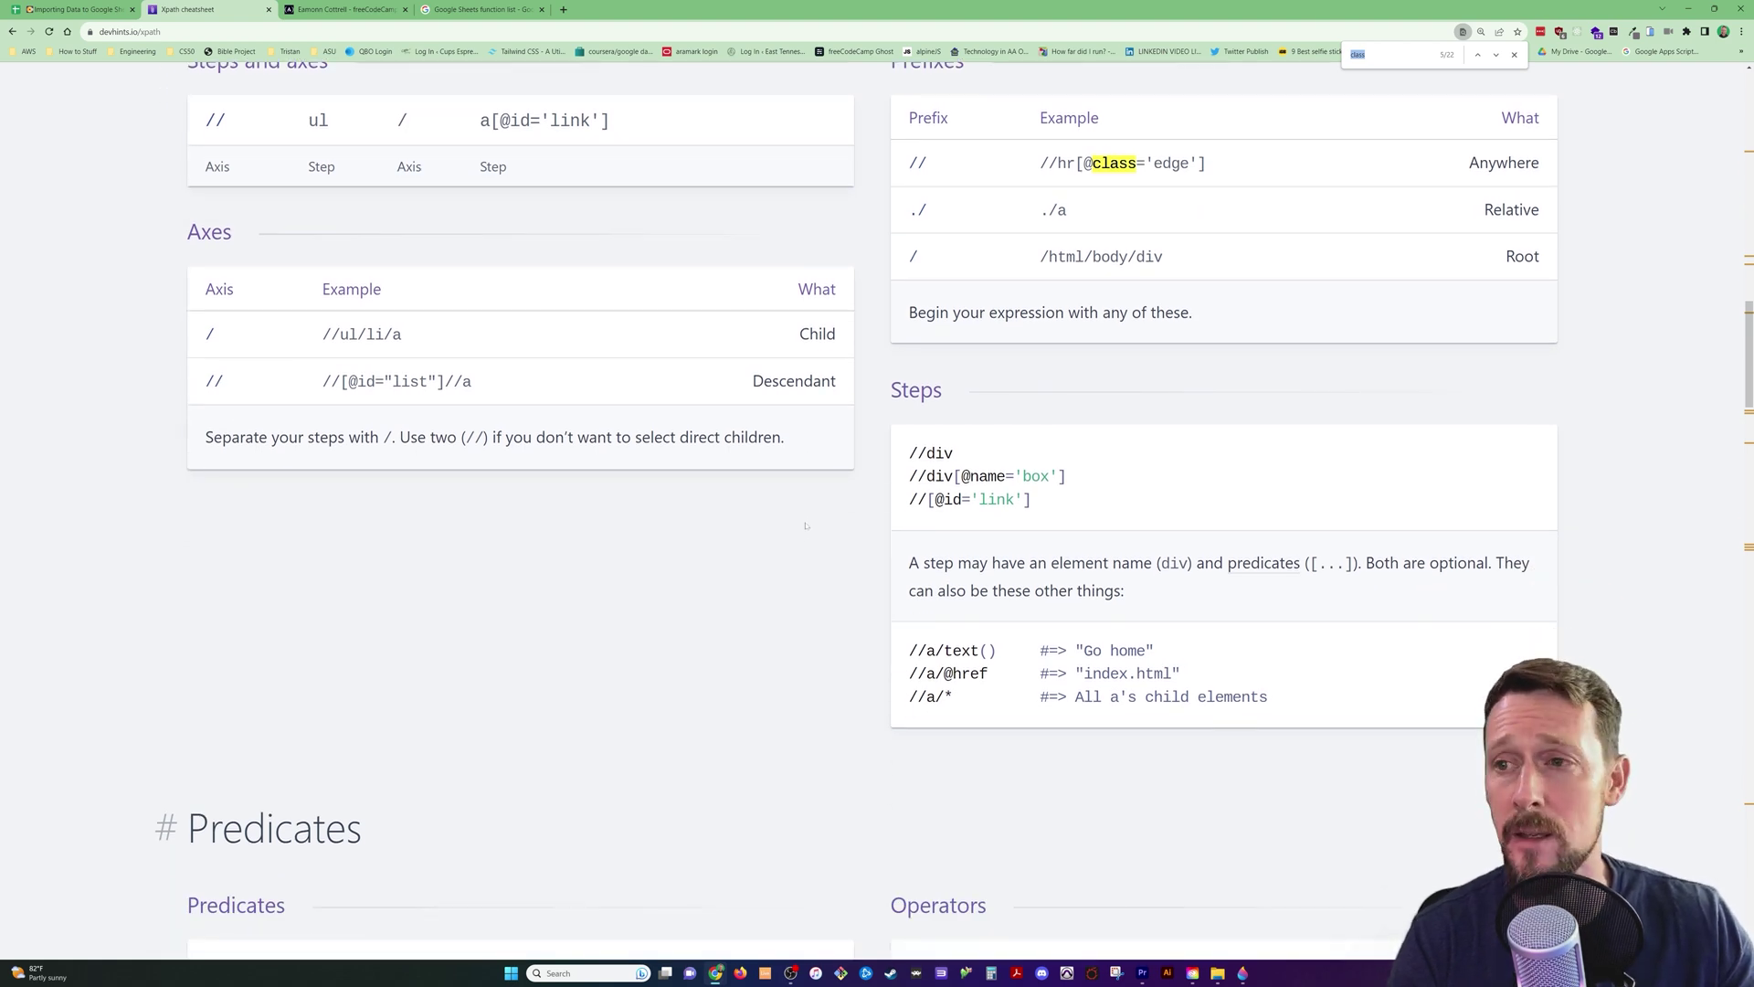
scroll(805, 525, "down", 10)
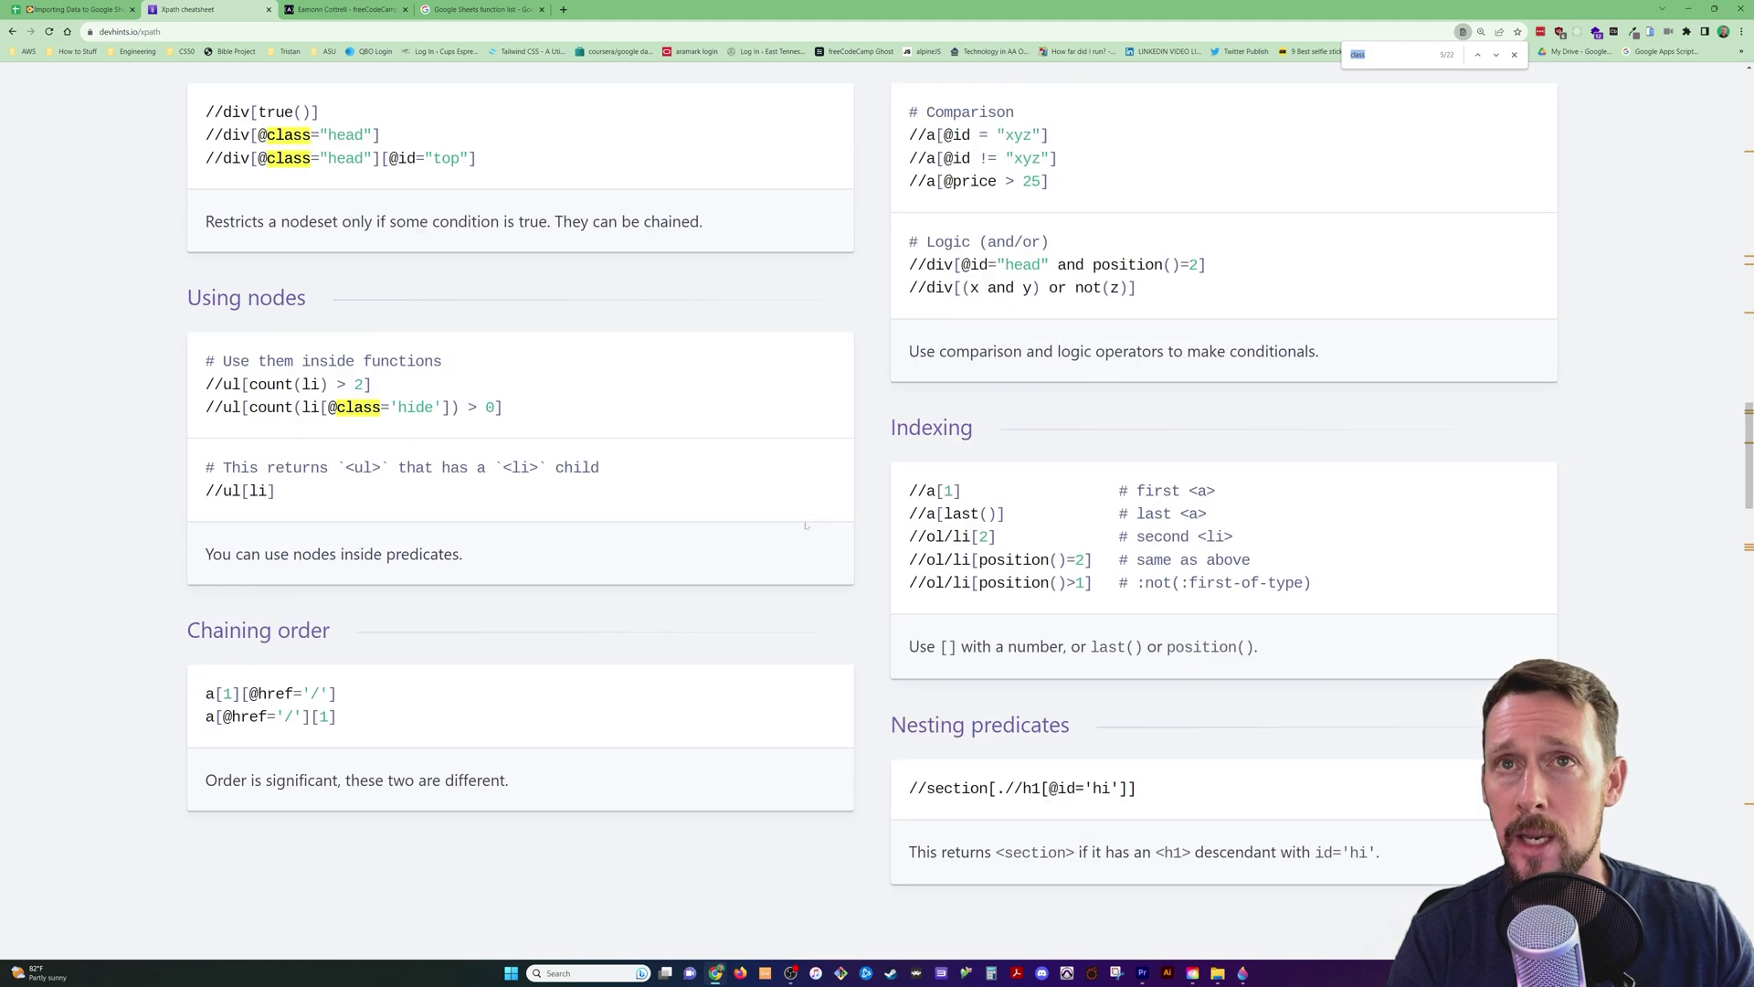
scroll(806, 525, "down", 7)
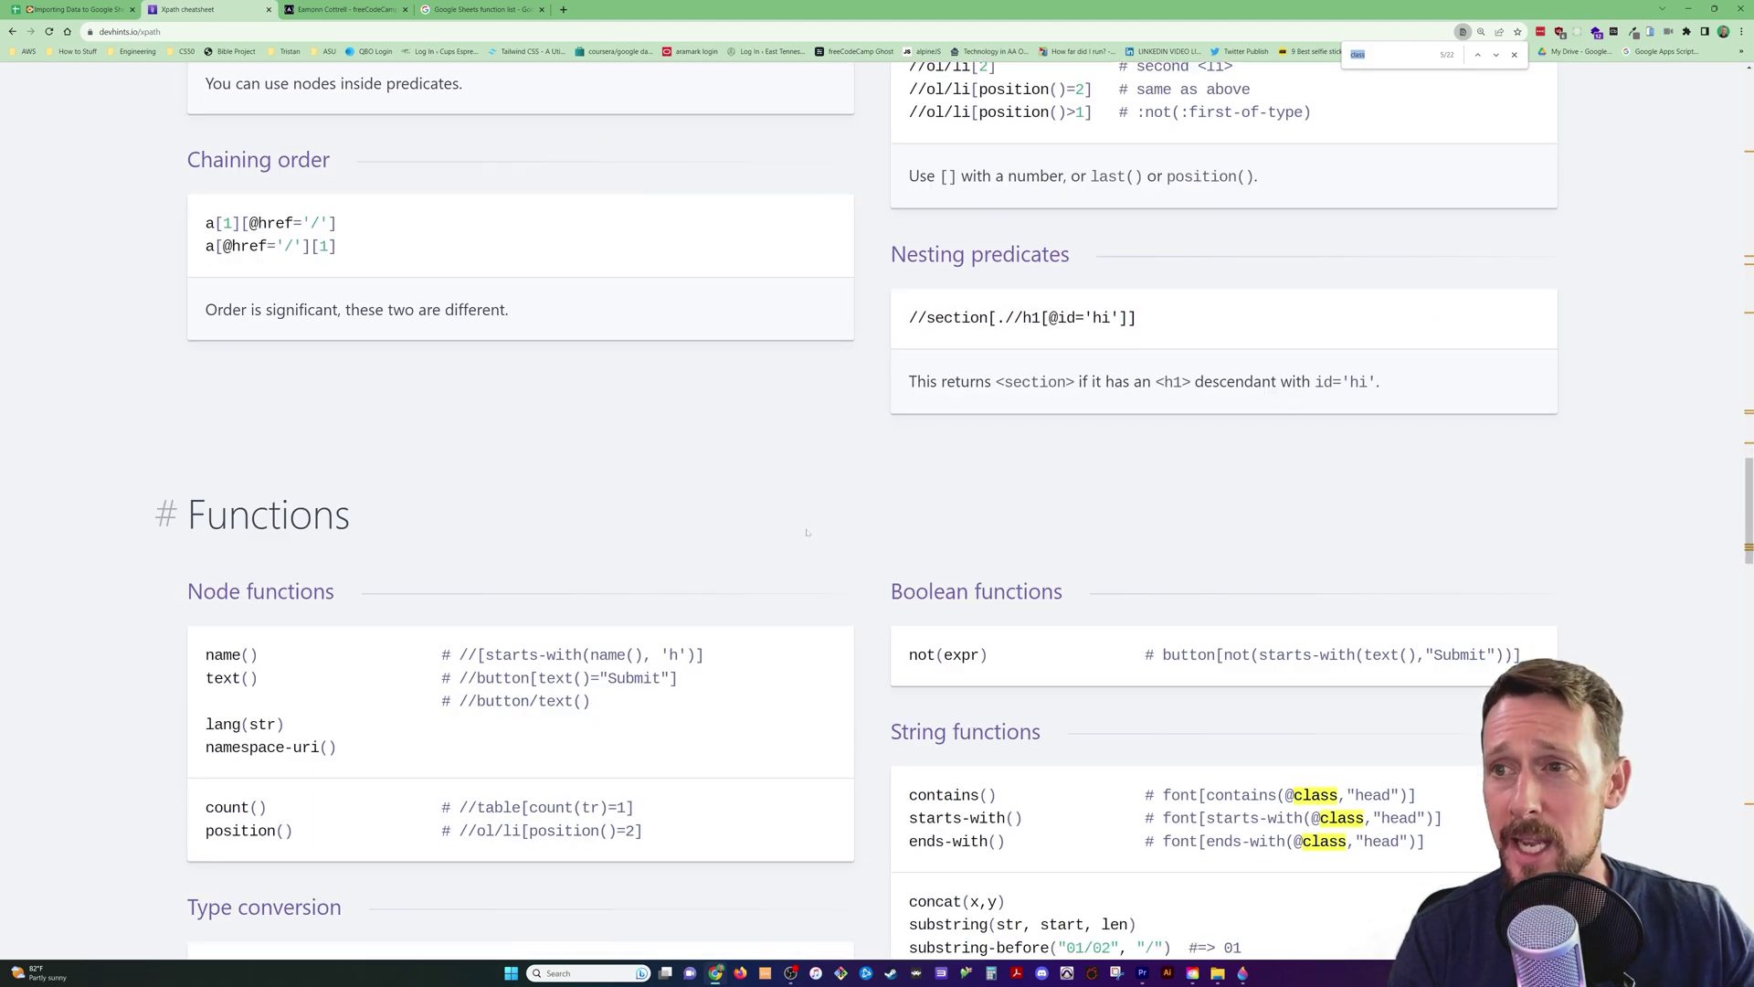
scroll(808, 536, "down", 2)
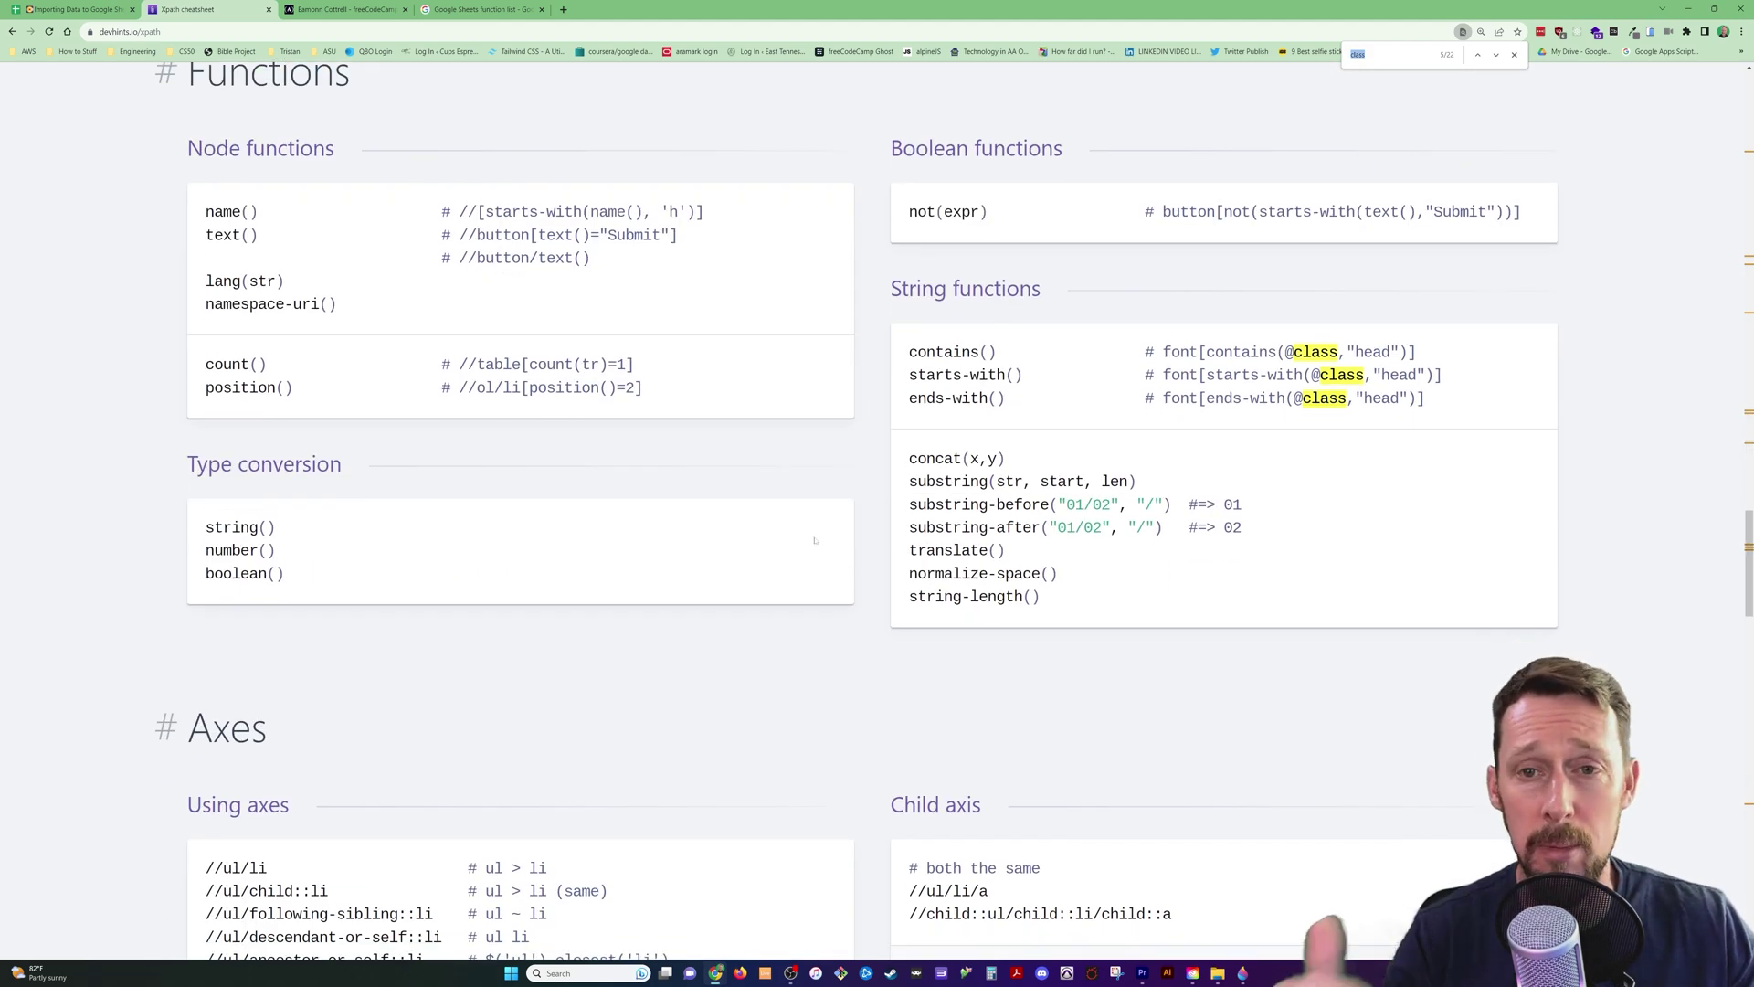
scroll(932, 530, "down", 1)
scroll(933, 530, "down", 6)
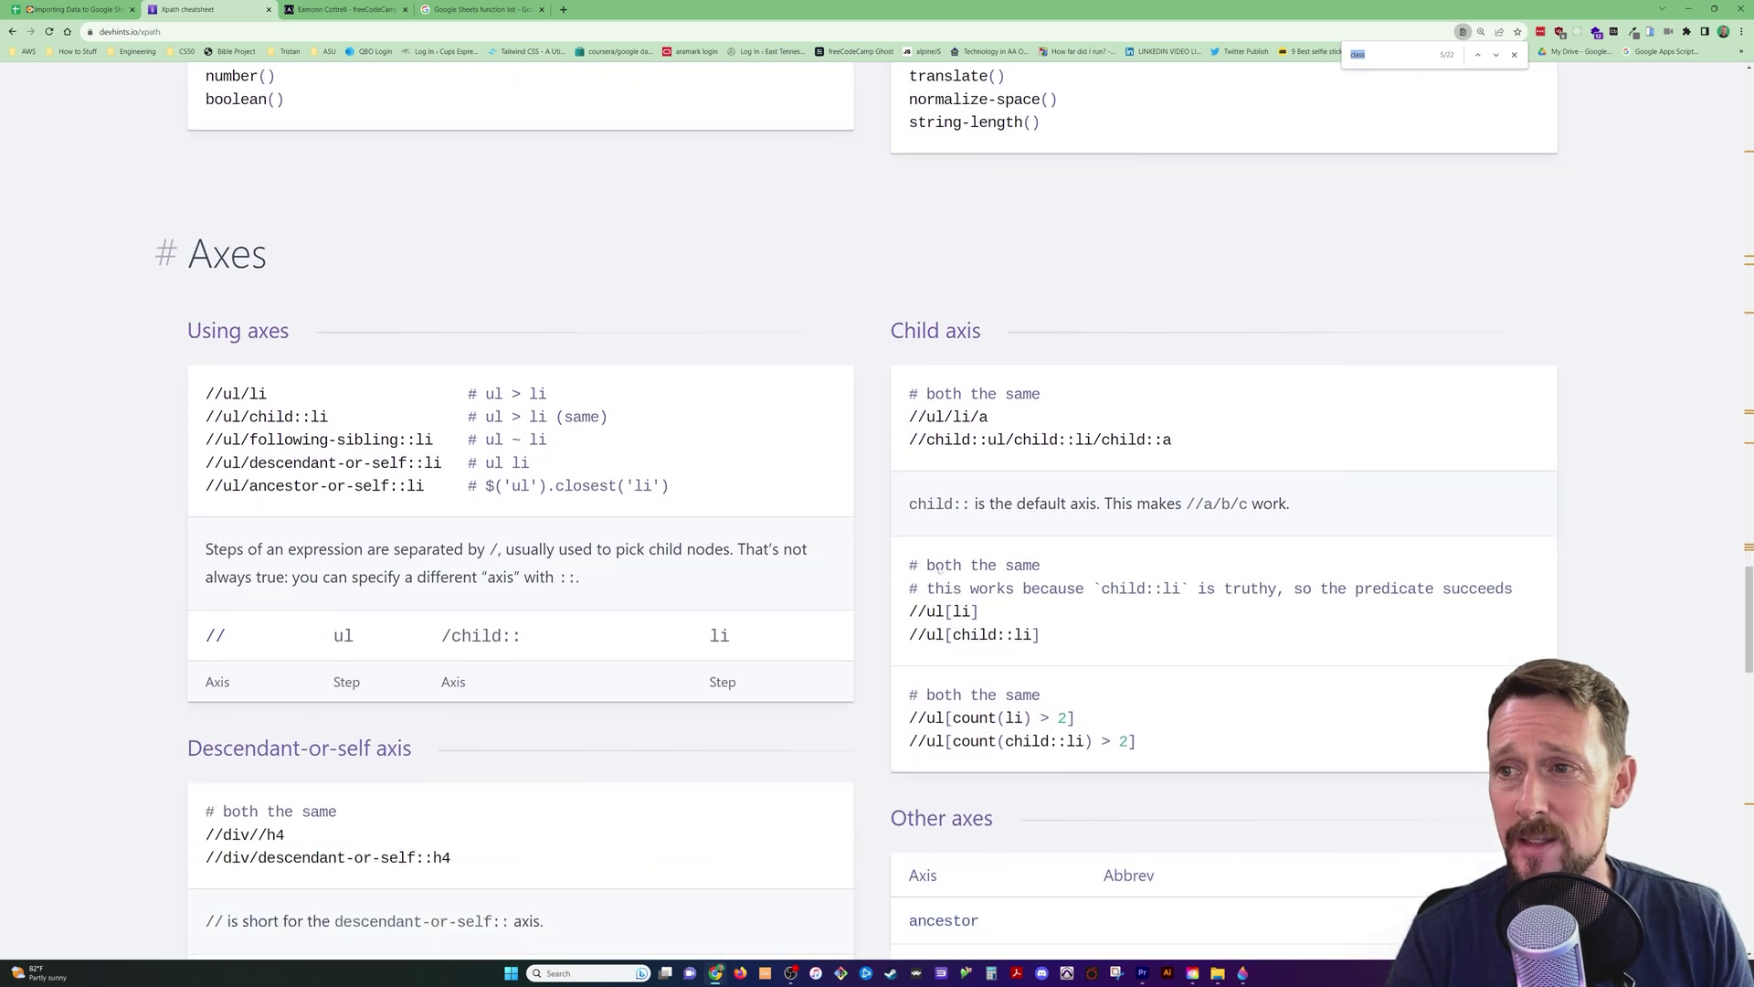